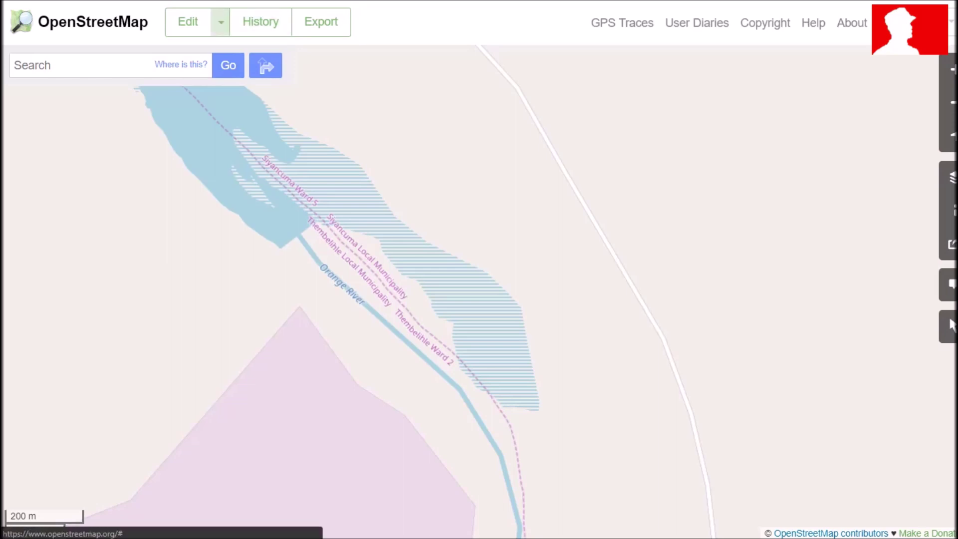
Step: Open the current map area in the iD in-browser editor and switch the background to Bing aerial imagery
{"action": "left_click", "coordinate": [221, 21]}
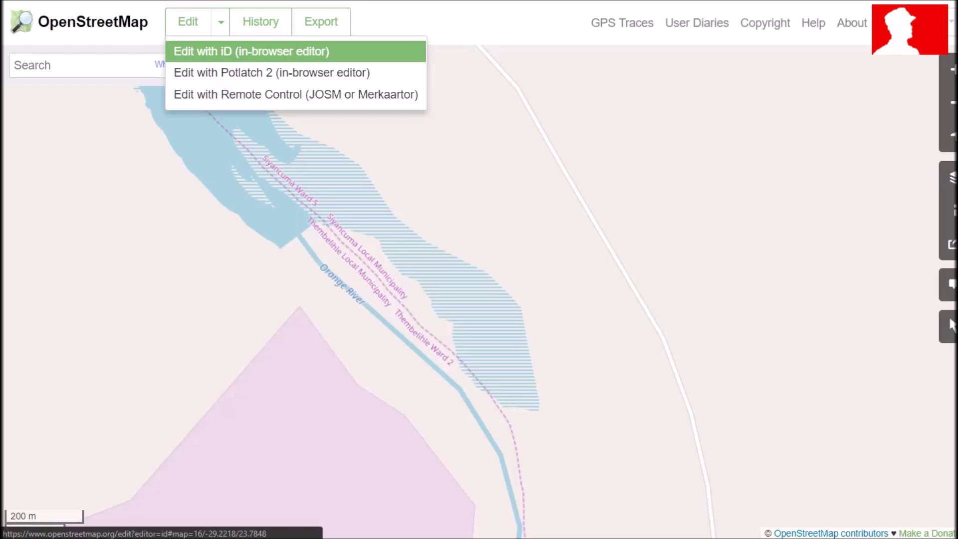
{"action": "left_click", "coordinate": [251, 51]}
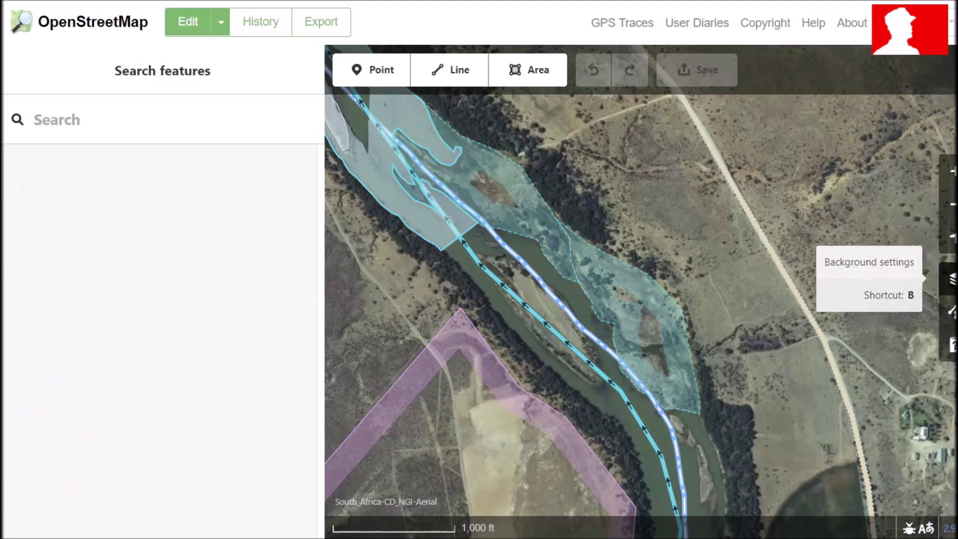
{"action": "left_click", "coordinate": [951, 278]}
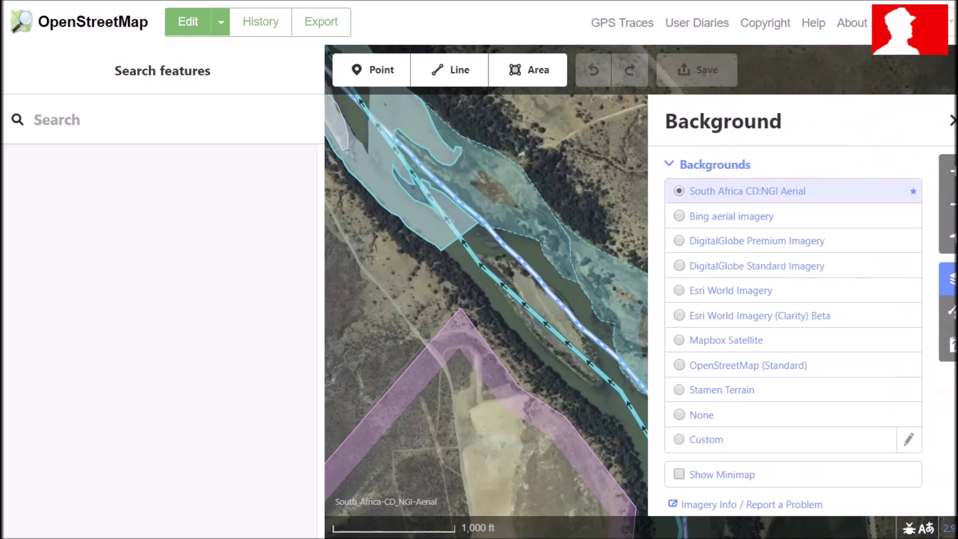
{"action": "left_click", "coordinate": [791, 218]}
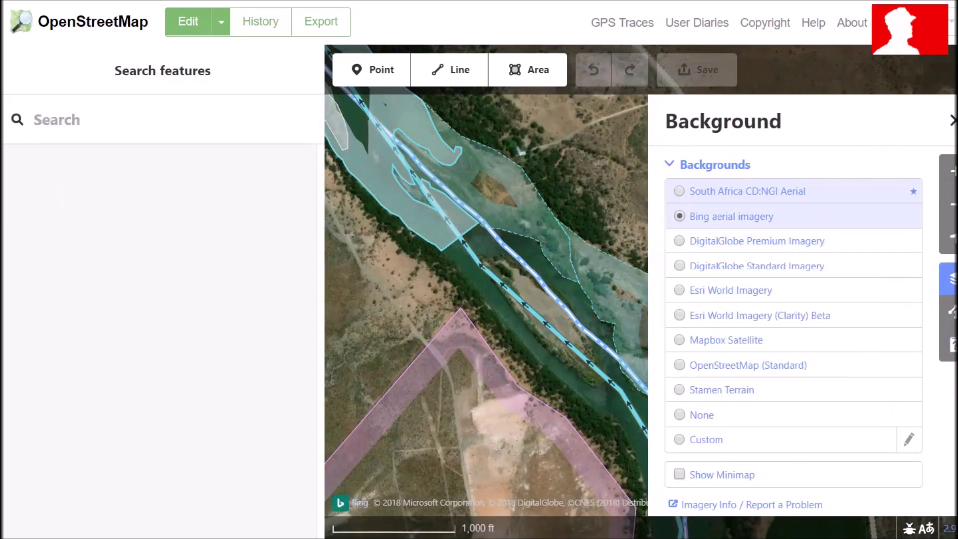
{"action": "left_click", "coordinate": [949, 279]}
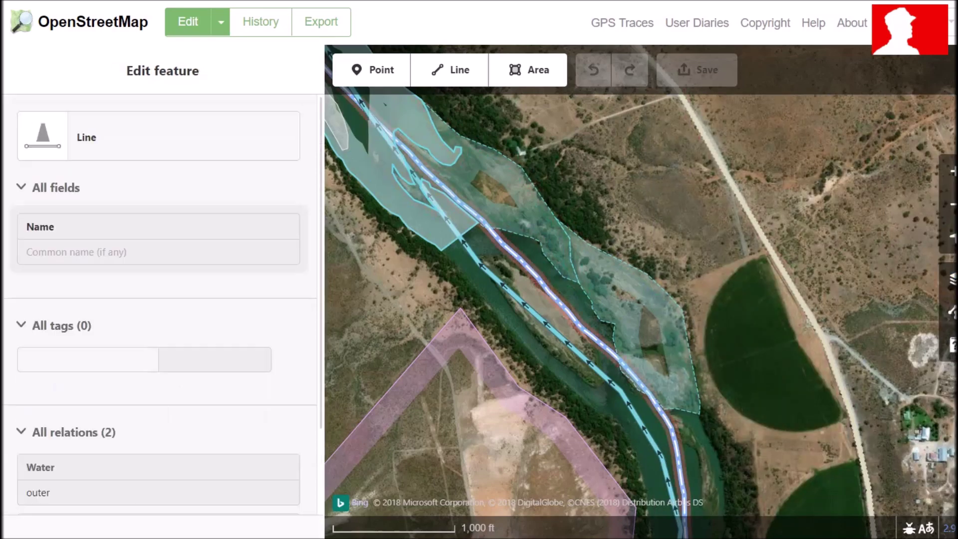
Step: Inspect the existing intermittent water area beside the Orange River, ending with nothing selected
{"action": "left_click", "coordinate": [549, 200]}
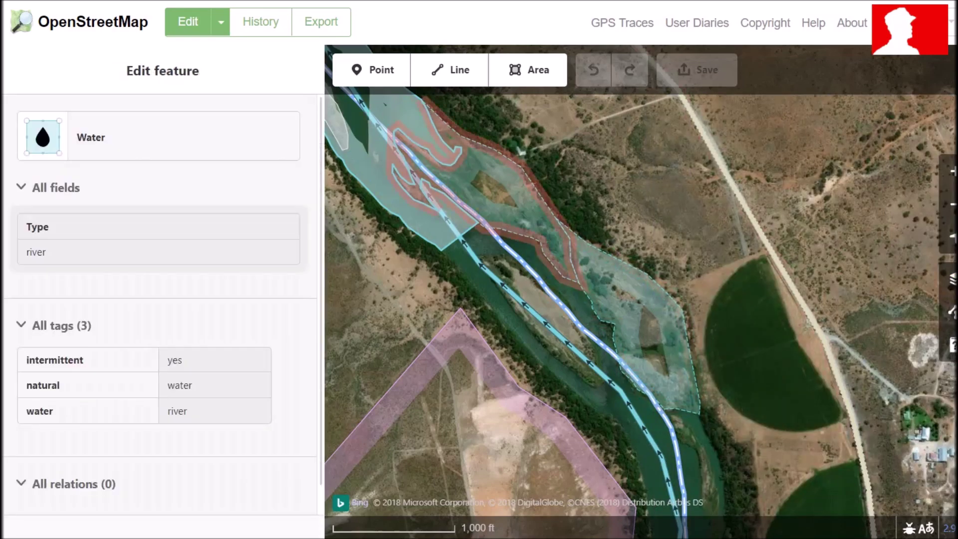
{"action": "key", "text": "Escape"}
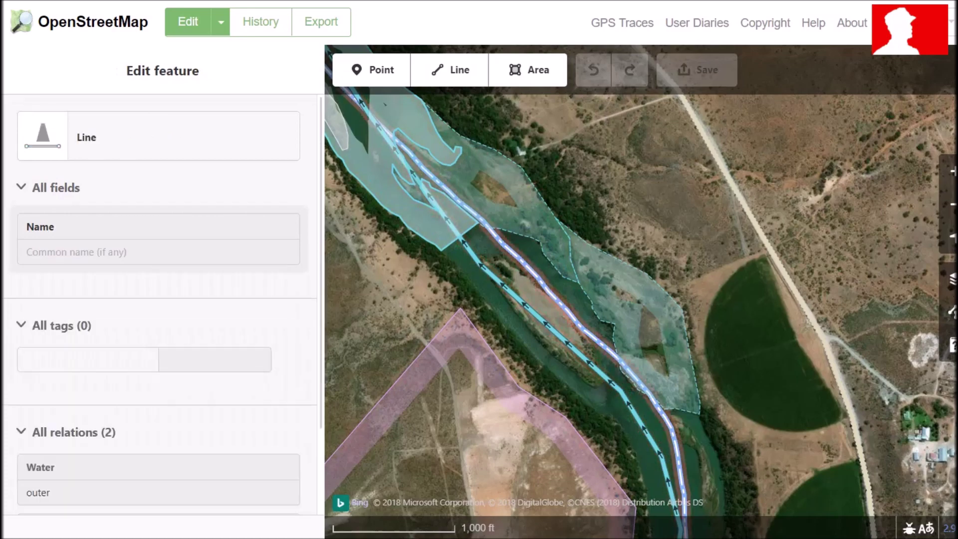
{"action": "scroll", "coordinate": [470, 269], "scroll_direction": "up", "scroll_amount": 3}
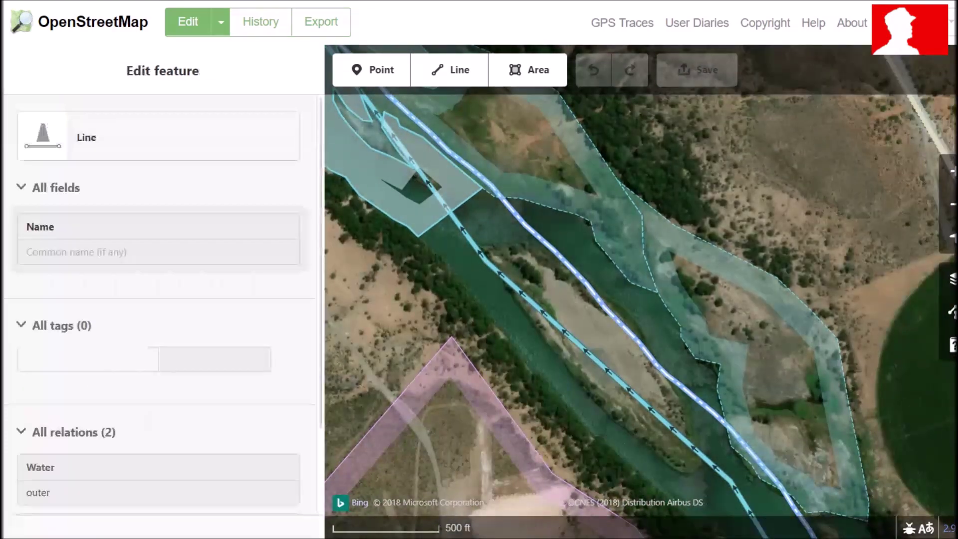
{"action": "left_click", "coordinate": [594, 225]}
{"action": "key", "text": "Escape"}
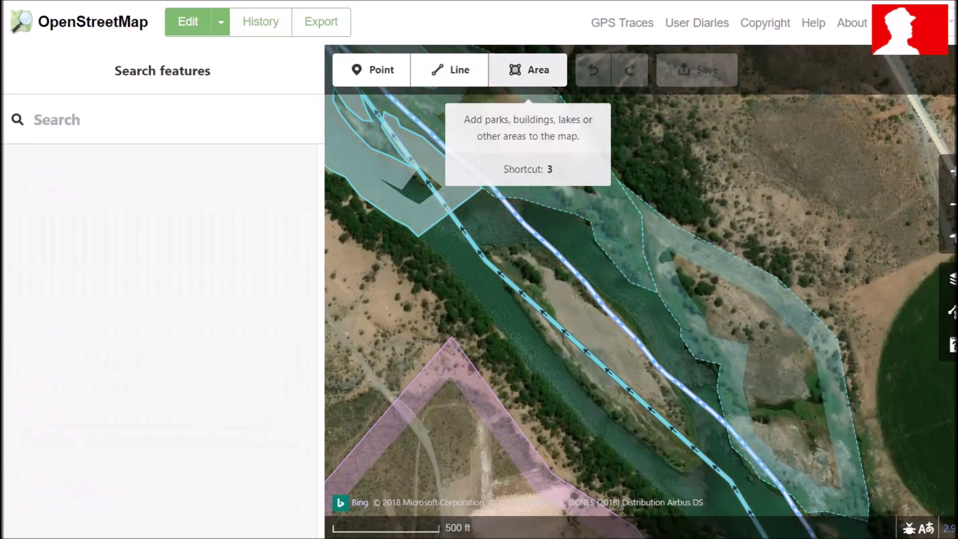
Step: Start a new area at the southern corner of the existing river polygon and trace the west bank past the pink area's apex
{"action": "key", "text": "3"}
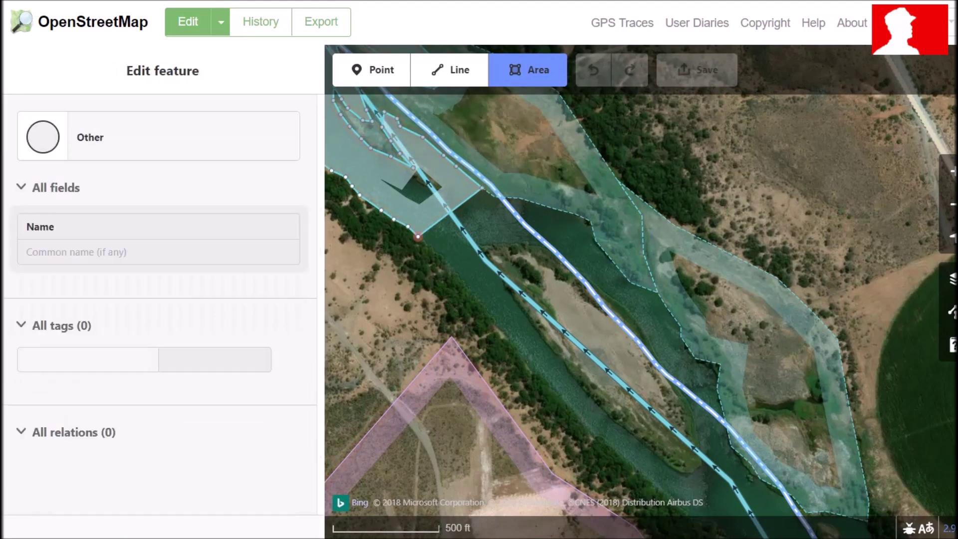
{"action": "left_click", "coordinate": [419, 236]}
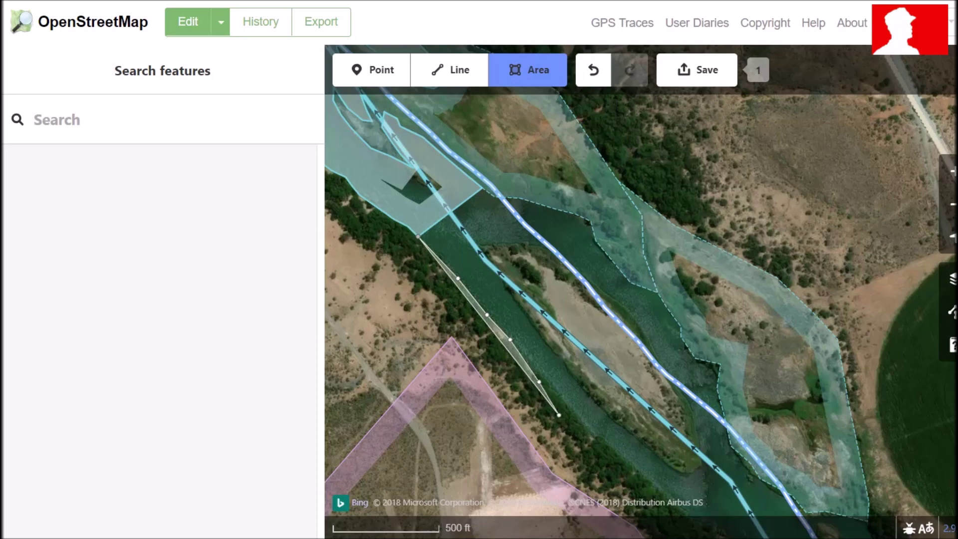
{"action": "left_click", "coordinate": [620, 457]}
{"action": "left_click_drag", "start_coordinate": [649, 473], "coordinate": [473, 251]}
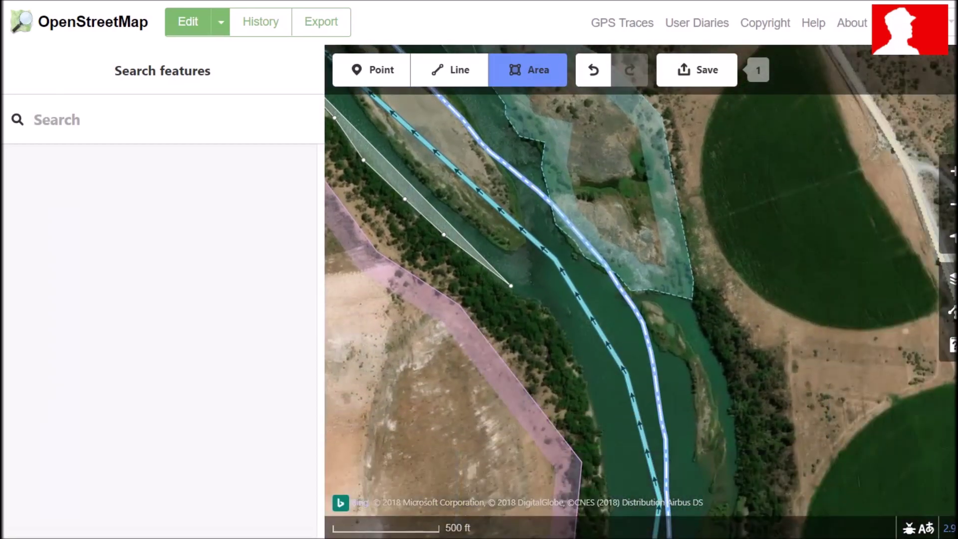
Step: Continue the area outline along the west bank around the bend to beside the pink area's eastern corner
{"action": "left_click", "coordinate": [528, 303]}
{"action": "left_click", "coordinate": [547, 307]}
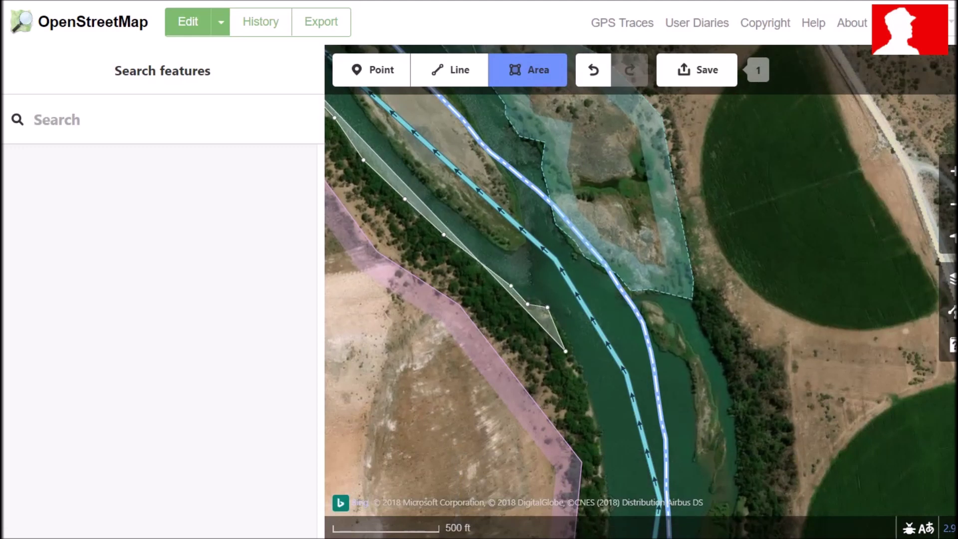
{"action": "left_click", "coordinate": [570, 354]}
{"action": "left_click", "coordinate": [581, 377]}
{"action": "left_click", "coordinate": [592, 416]}
{"action": "left_click", "coordinate": [601, 450]}
{"action": "left_click_drag", "start_coordinate": [610, 472], "coordinate": [541, 256]}
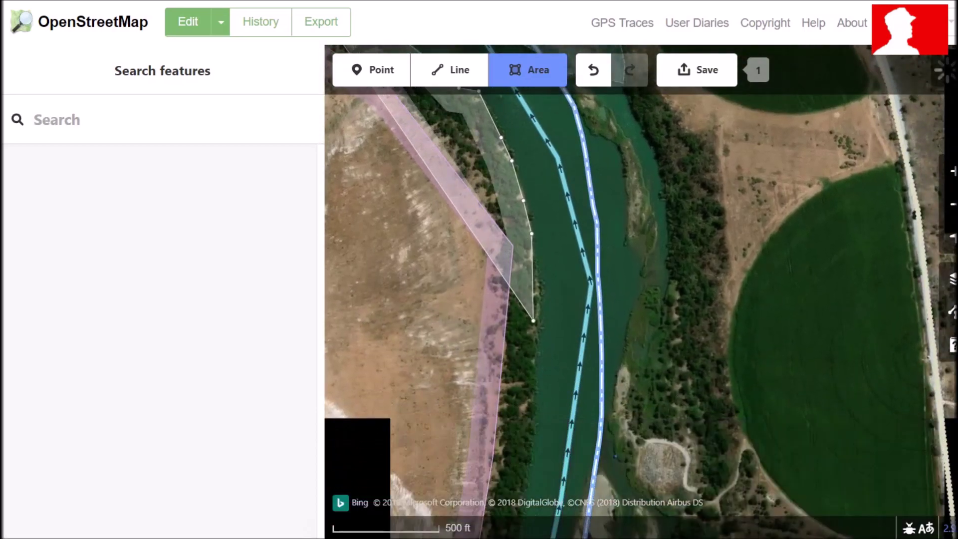
Step: Extend the outline south along the west bank beside the pink strip as far as the rapids
{"action": "left_click", "coordinate": [534, 321]}
{"action": "left_click", "coordinate": [533, 383]}
{"action": "left_click", "coordinate": [530, 433]}
{"action": "left_click_drag", "start_coordinate": [543, 438], "coordinate": [578, 234]}
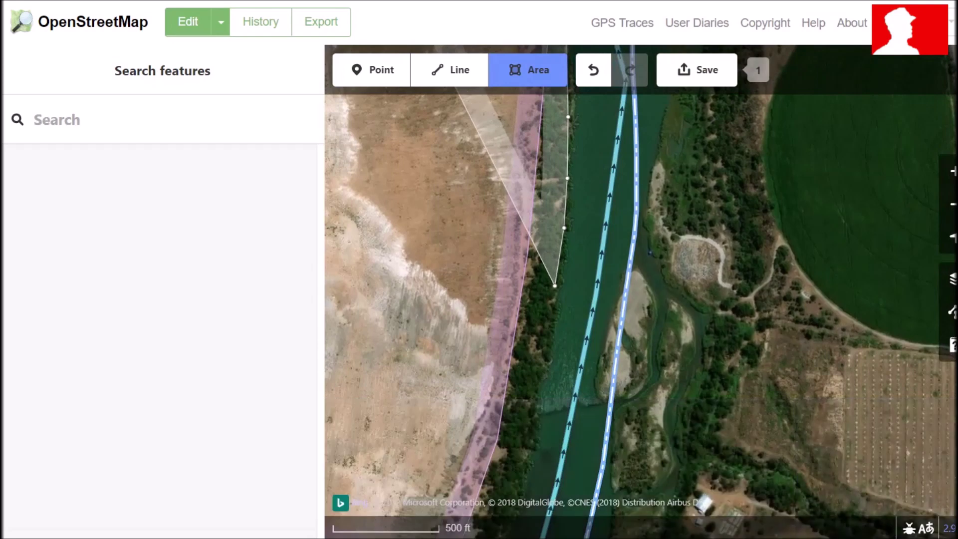
{"action": "left_click", "coordinate": [555, 286]}
{"action": "left_click", "coordinate": [555, 333]}
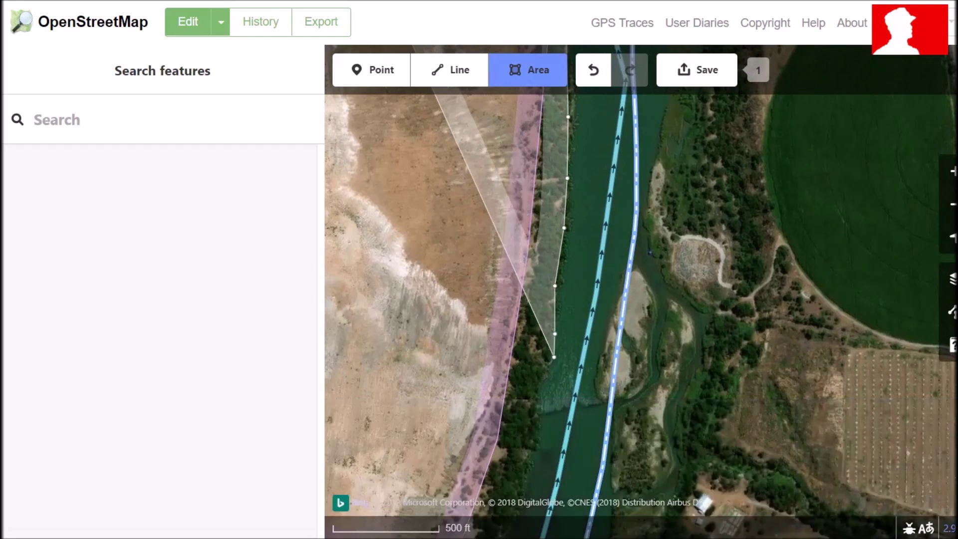
{"action": "left_click", "coordinate": [538, 392]}
{"action": "left_click_drag", "start_coordinate": [539, 423], "coordinate": [574, 284]}
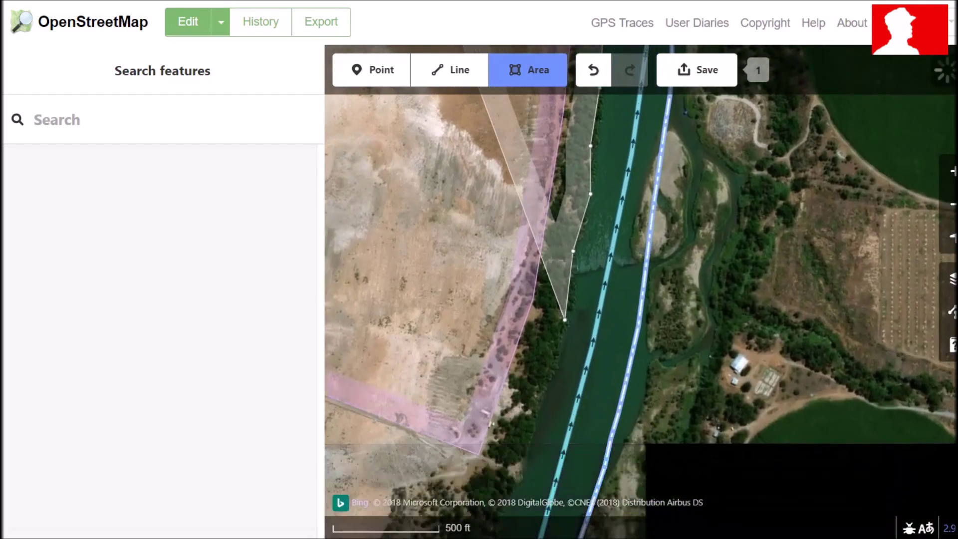
Step: Trace the west bank from below the rapids to south of the junction of the two pink strips
{"action": "left_click", "coordinate": [561, 324]}
{"action": "left_click", "coordinate": [548, 383]}
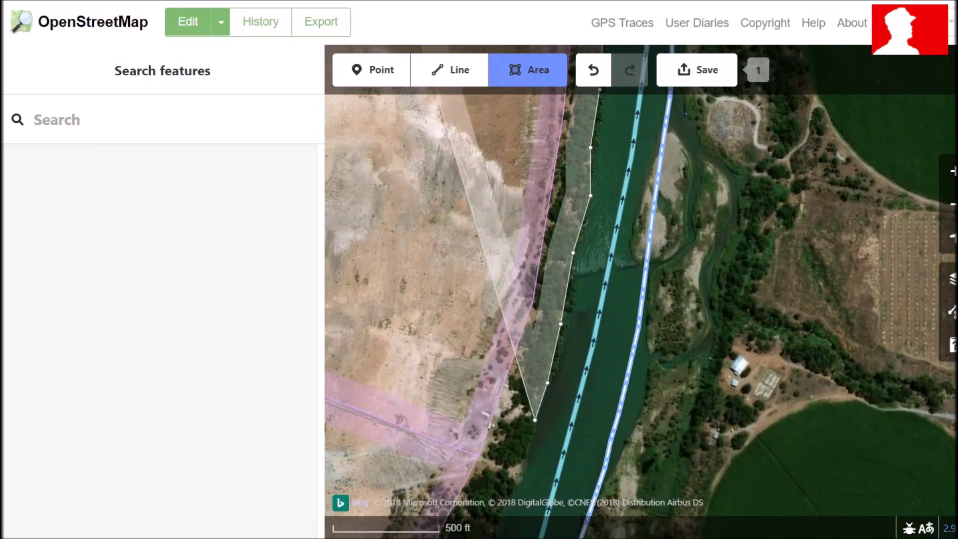
{"action": "left_click", "coordinate": [536, 422]}
{"action": "left_click_drag", "start_coordinate": [536, 422], "coordinate": [586, 227]}
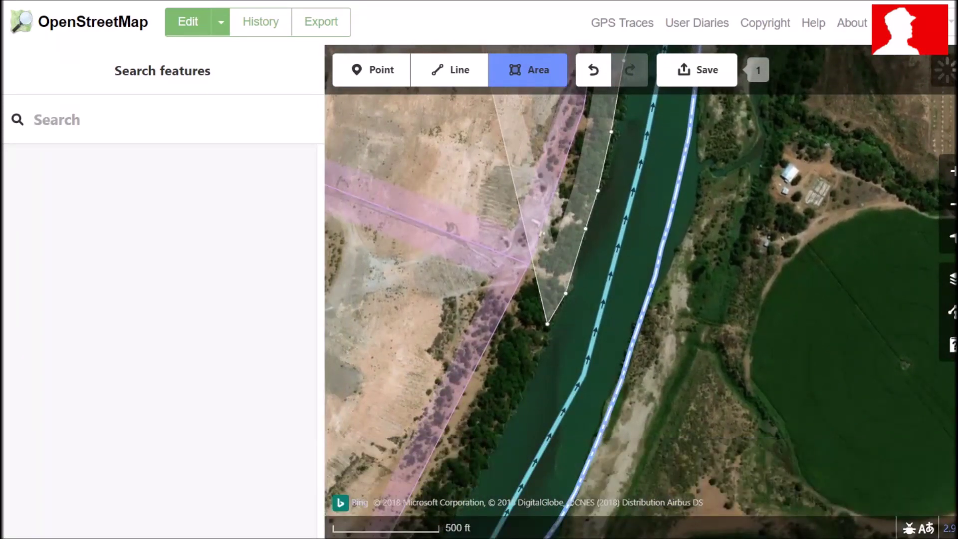
{"action": "left_click", "coordinate": [540, 355]}
{"action": "left_click", "coordinate": [522, 391]}
{"action": "left_click_drag", "start_coordinate": [501, 459], "coordinate": [603, 274]}
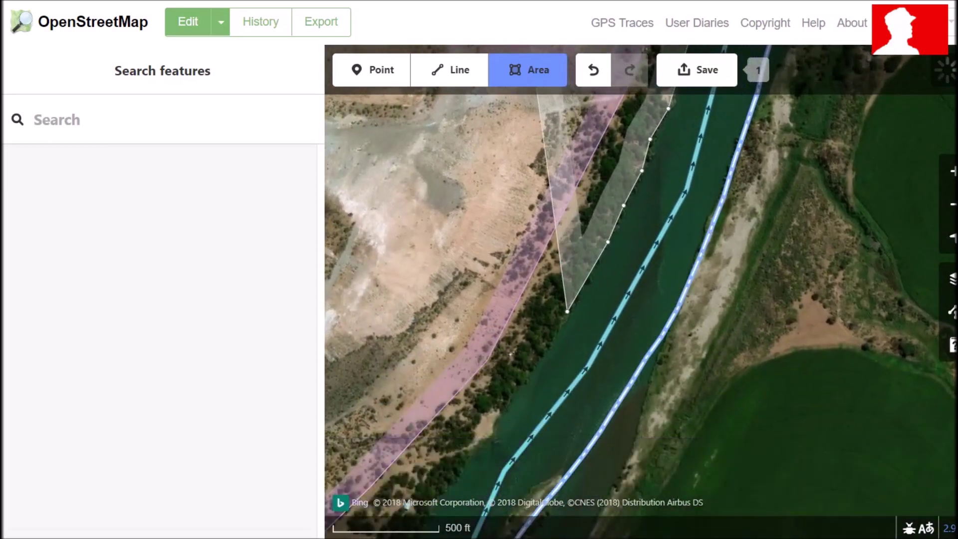
Step: Carry the outline southwest along the west bank to the bare sandy patch north of the triangular farmland
{"action": "left_click", "coordinate": [568, 312]}
{"action": "left_click", "coordinate": [544, 348]}
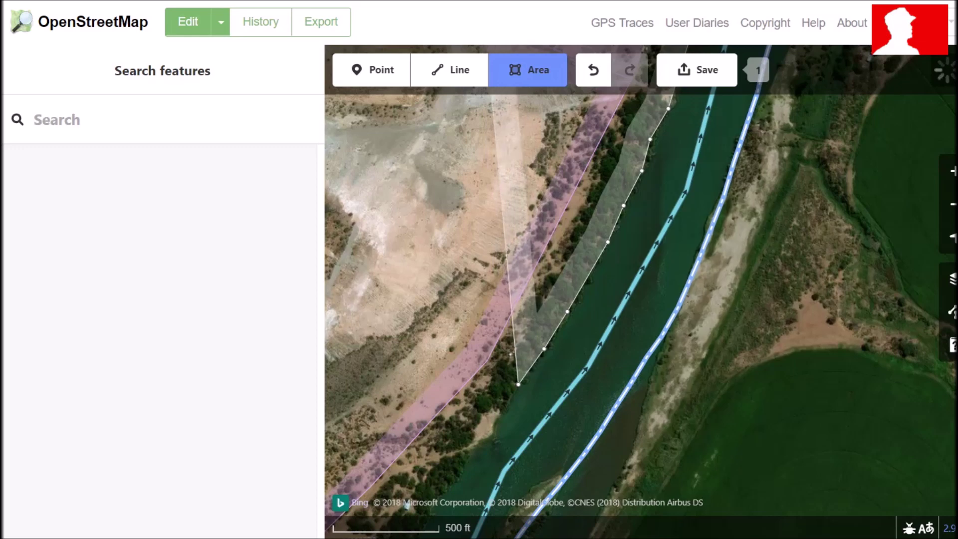
{"action": "left_click", "coordinate": [514, 397]}
{"action": "left_click", "coordinate": [500, 421]}
{"action": "left_click", "coordinate": [490, 443]}
{"action": "left_click_drag", "start_coordinate": [512, 454], "coordinate": [583, 339]}
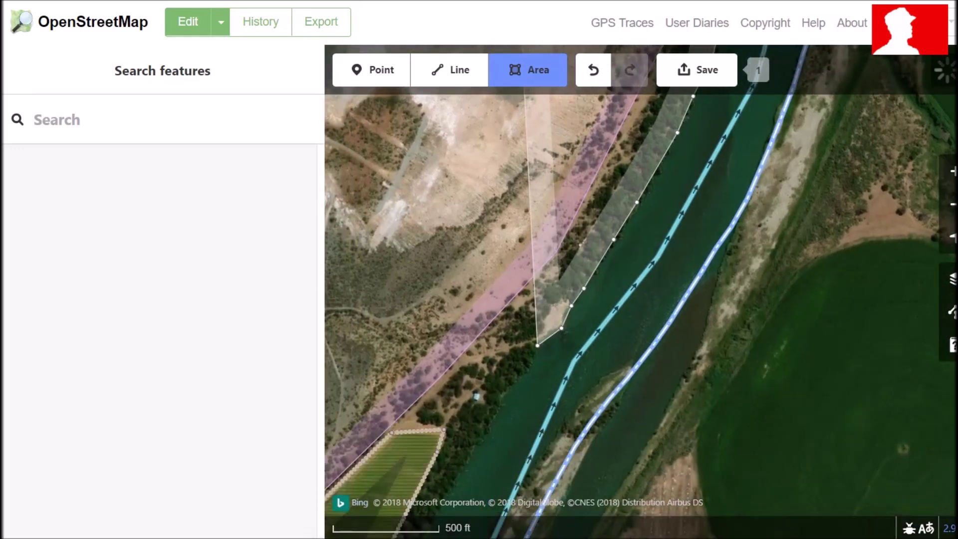
Step: Trace the river's west bank from the sandy patch along the upper part of the triangular farmland
{"action": "left_click", "coordinate": [505, 403]}
{"action": "left_click", "coordinate": [491, 425]}
{"action": "mouse_move", "coordinate": [495, 448]}
{"action": "left_mouse_down"}
{"action": "mouse_move", "coordinate": [545, 375]}
{"action": "mouse_move", "coordinate": [568, 303]}
{"action": "left_mouse_up"}
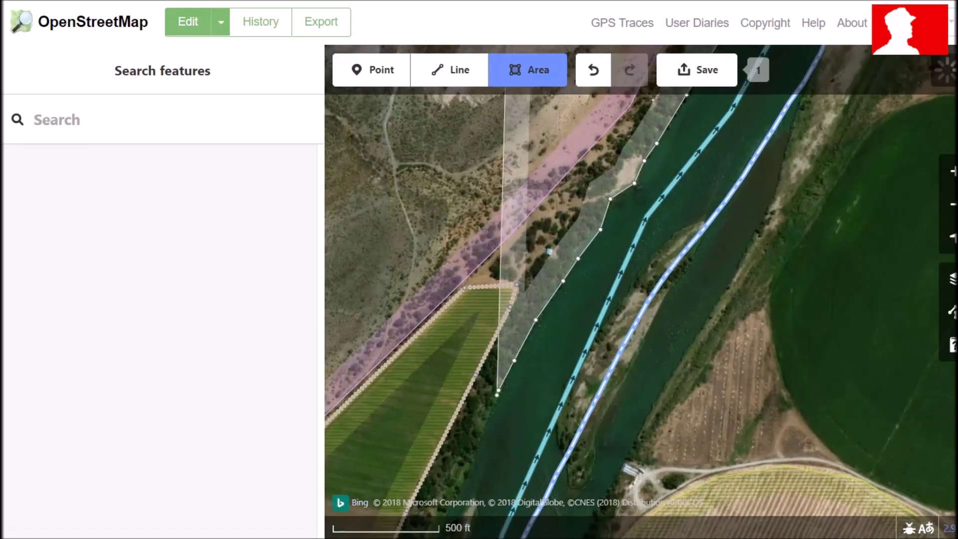
{"action": "left_click", "coordinate": [464, 458]}
{"action": "left_click", "coordinate": [467, 460]}
{"action": "left_click_drag", "start_coordinate": [467, 459], "coordinate": [522, 281]}
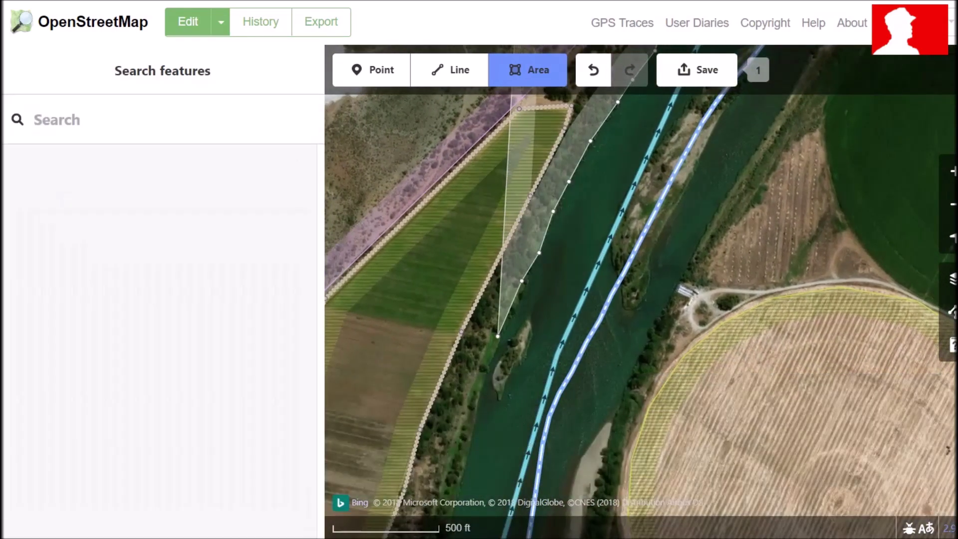
Step: Continue the outline past the small islet to the west bank just south of the long farmland
{"action": "left_click", "coordinate": [483, 373]}
{"action": "left_click", "coordinate": [477, 411]}
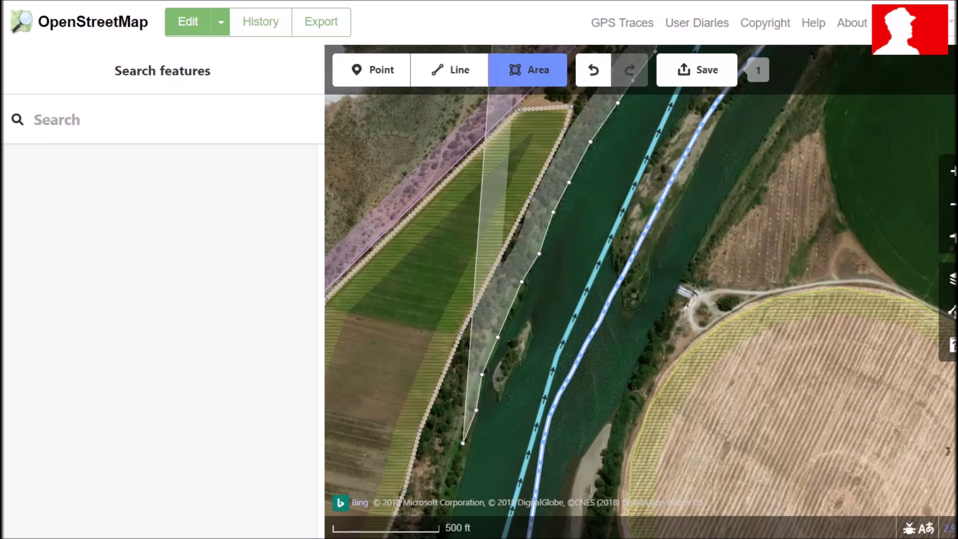
{"action": "left_click", "coordinate": [466, 450]}
{"action": "left_click_drag", "start_coordinate": [505, 455], "coordinate": [566, 265]}
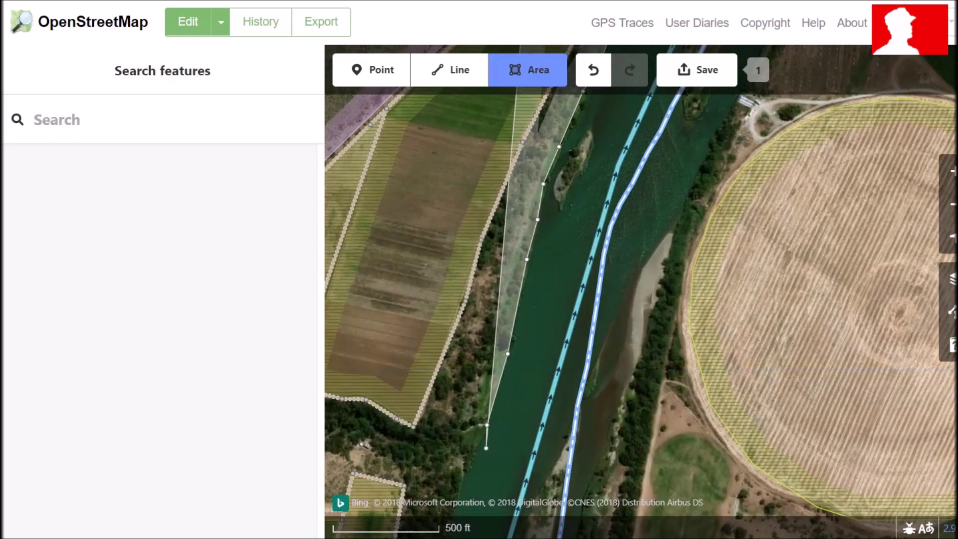
{"action": "left_click_drag", "start_coordinate": [483, 469], "coordinate": [535, 310]}
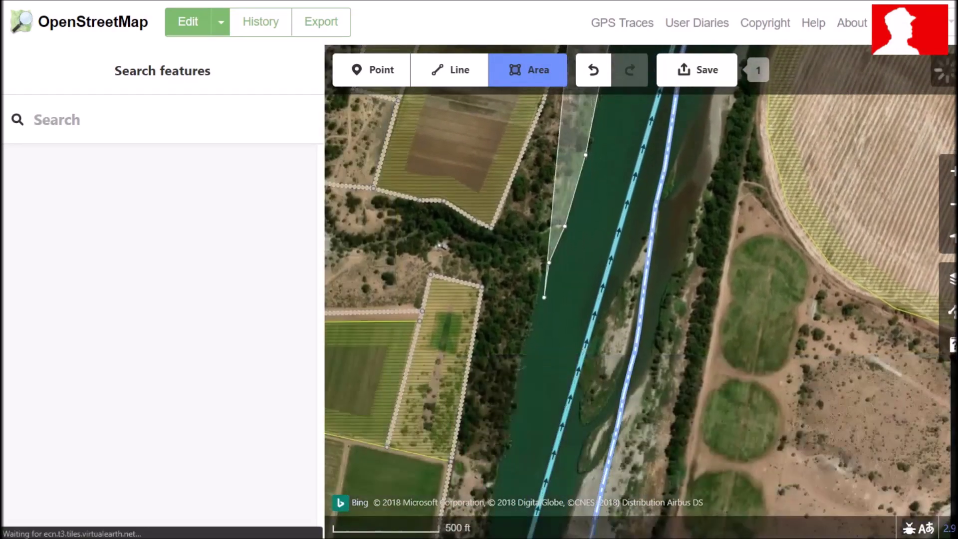
Step: Extend the outline down the west bank alongside the narrow farmland parcel
{"action": "left_click", "coordinate": [522, 357]}
{"action": "left_click", "coordinate": [510, 405]}
{"action": "left_click", "coordinate": [500, 452]}
{"action": "left_click_drag", "start_coordinate": [509, 466], "coordinate": [547, 276]}
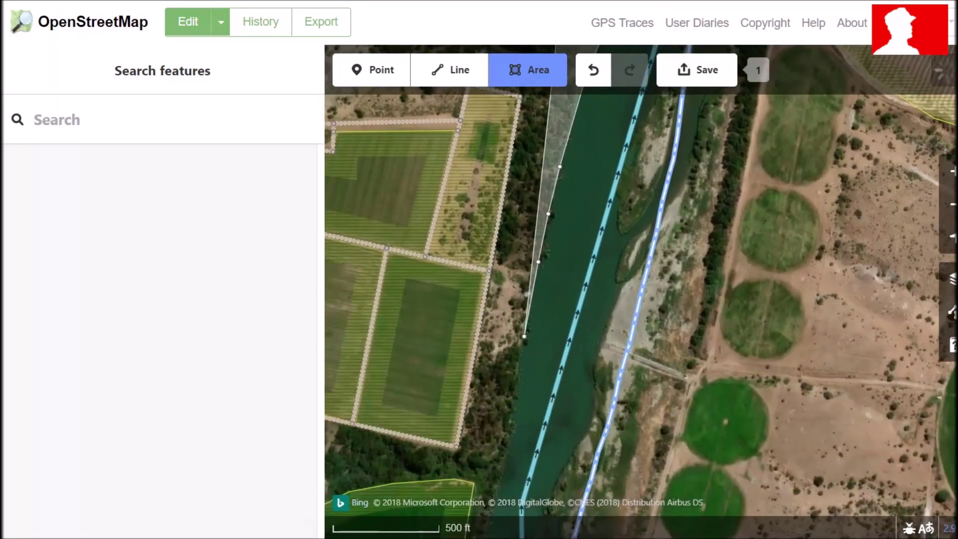
Step: Trace the west bank past the rectangular field to beside the green field with the curved northern edge
{"action": "left_click", "coordinate": [524, 336]}
{"action": "left_click", "coordinate": [513, 400]}
{"action": "left_click", "coordinate": [503, 445]}
{"action": "left_click", "coordinate": [501, 474]}
{"action": "left_click_drag", "start_coordinate": [532, 405], "coordinate": [571, 242]}
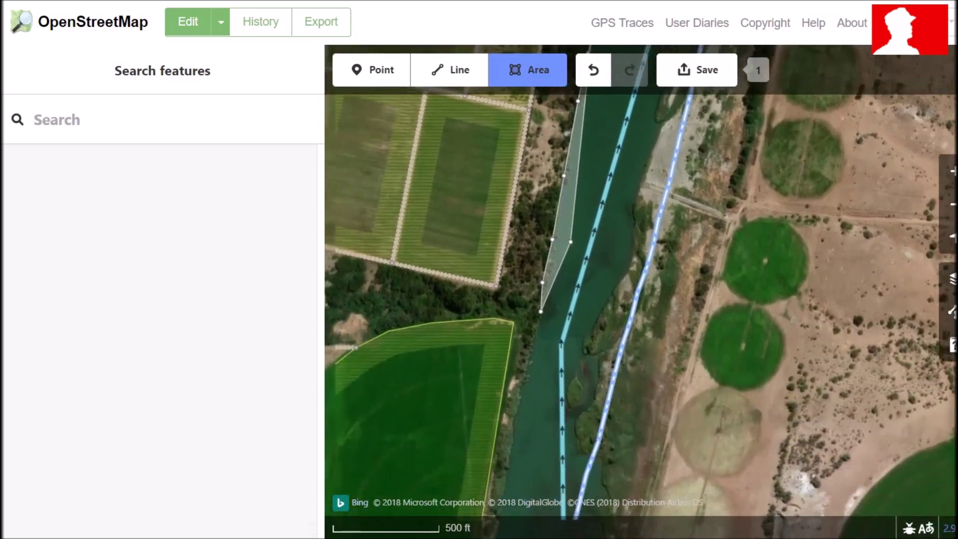
{"action": "left_click", "coordinate": [522, 393]}
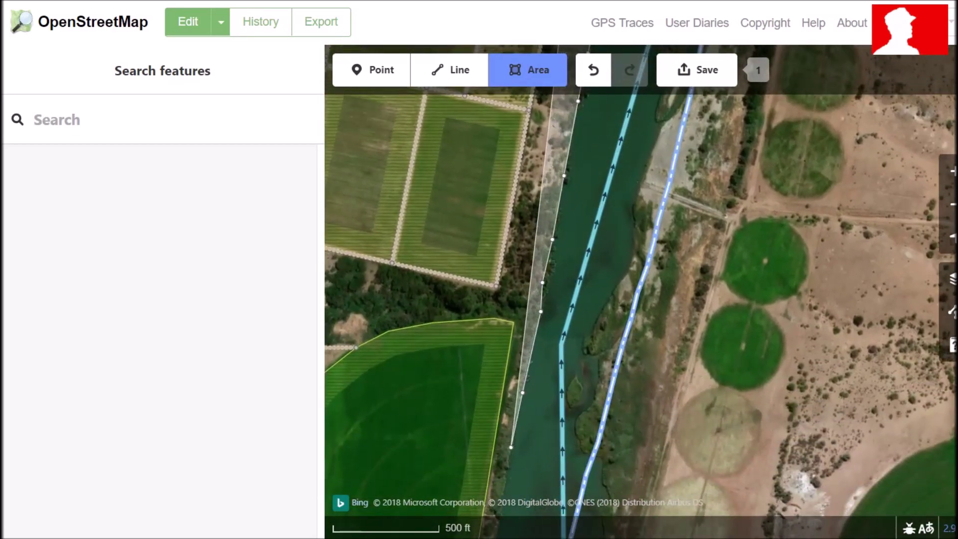
{"action": "left_click", "coordinate": [511, 448]}
{"action": "left_click", "coordinate": [504, 470]}
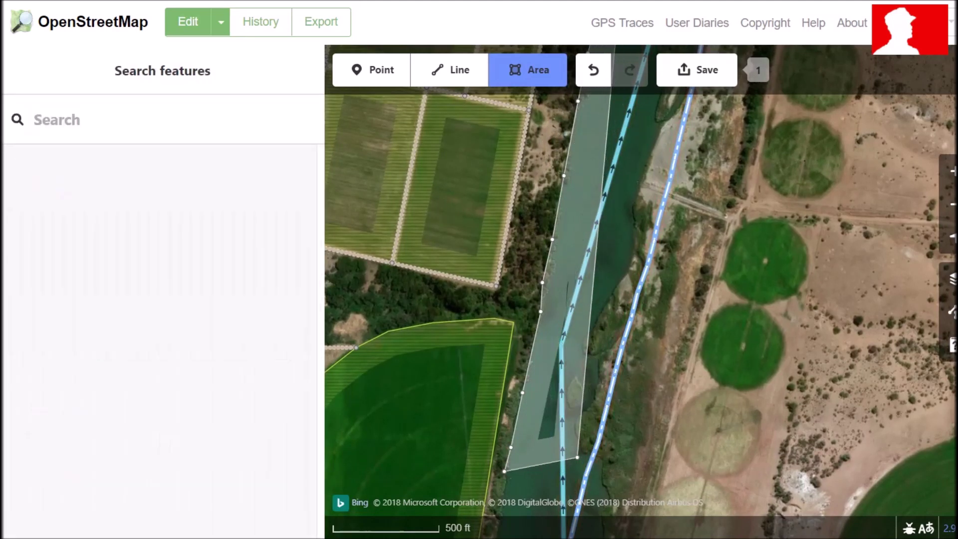
Step: Carry the outline across the river to the east bank, trace it northwards, and undo the last outline point
{"action": "left_click", "coordinate": [580, 455]}
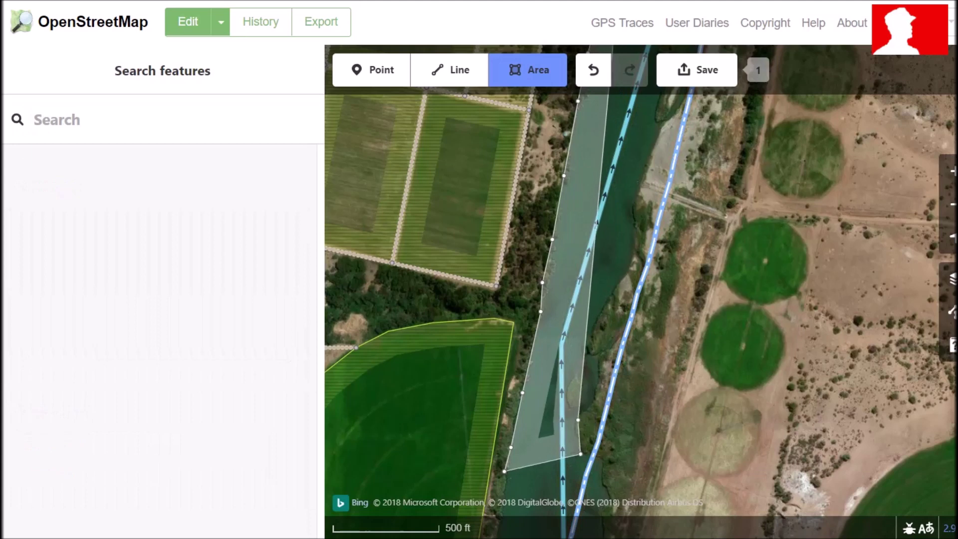
{"action": "left_click", "coordinate": [574, 420]}
{"action": "left_click", "coordinate": [600, 403]}
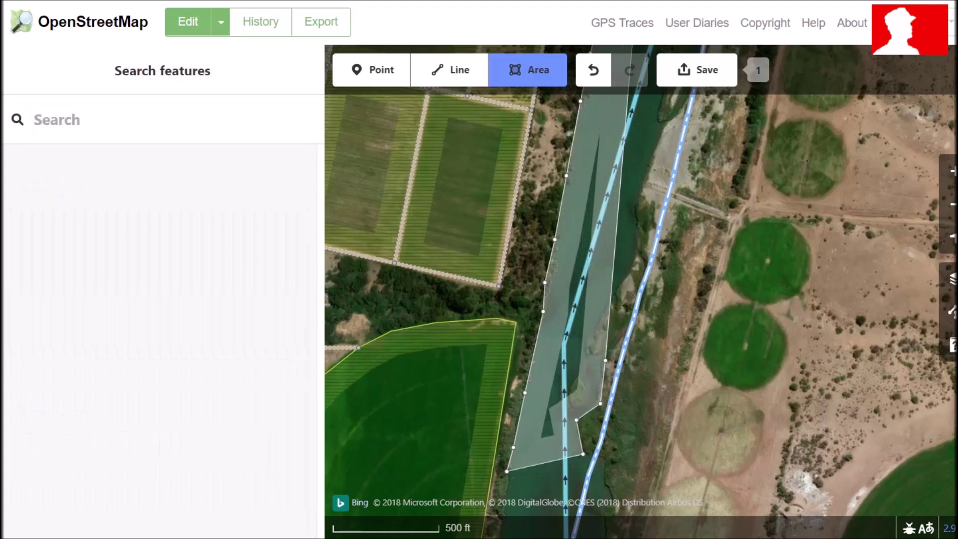
{"action": "left_click", "coordinate": [621, 333]}
{"action": "left_click", "coordinate": [620, 334]}
{"action": "left_click", "coordinate": [594, 70]}
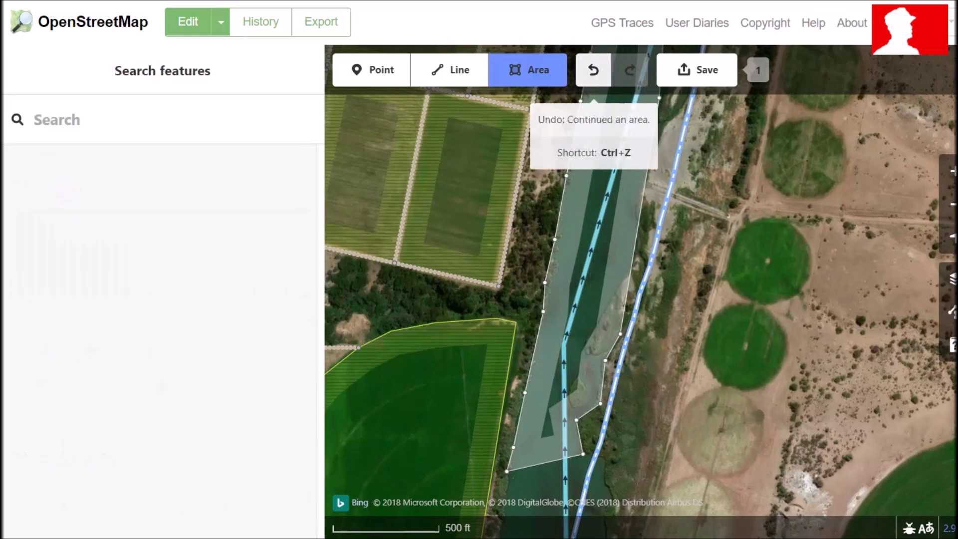
{"action": "left_click", "coordinate": [594, 69]}
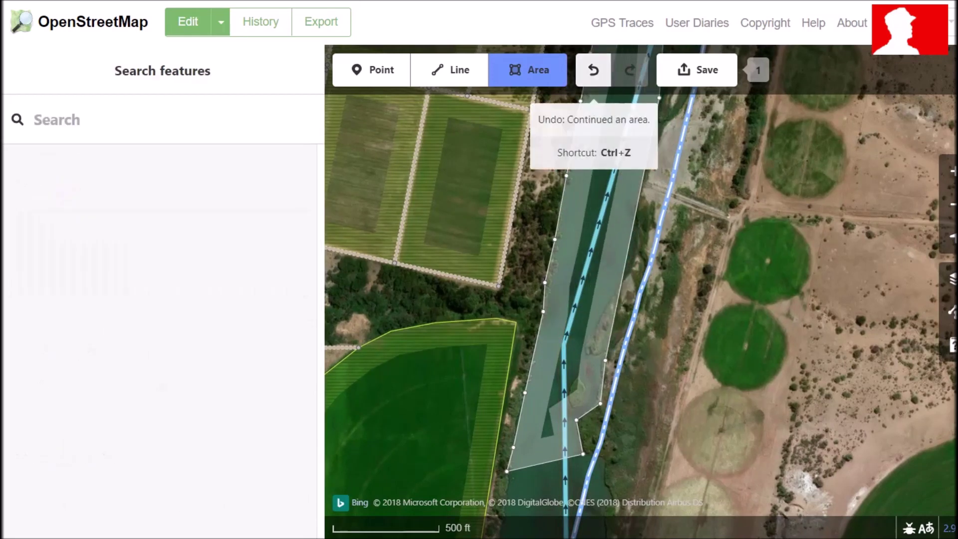
Step: Undo the last outline point and retrace the east bank northwards opposite the green field with the curved northern edge
{"action": "left_click", "coordinate": [594, 70]}
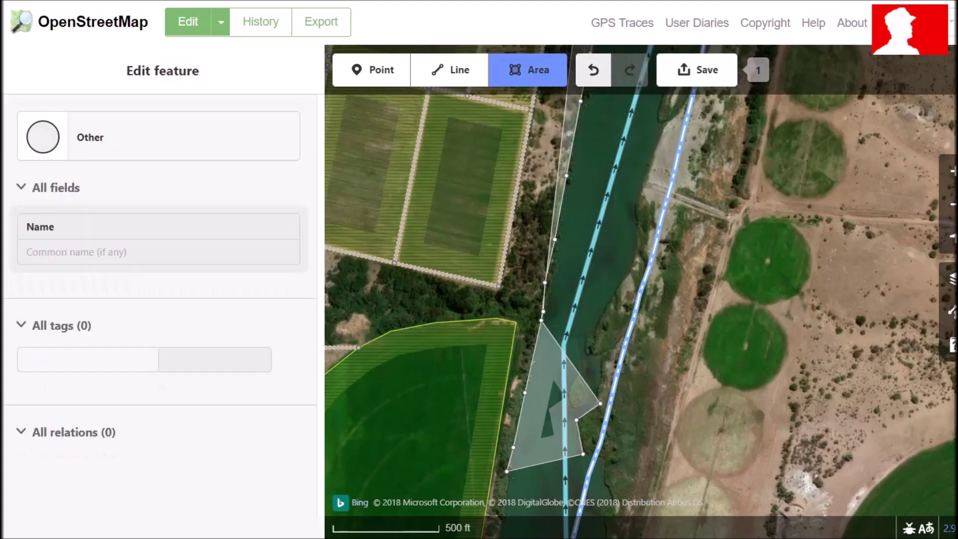
{"action": "left_click", "coordinate": [590, 371]}
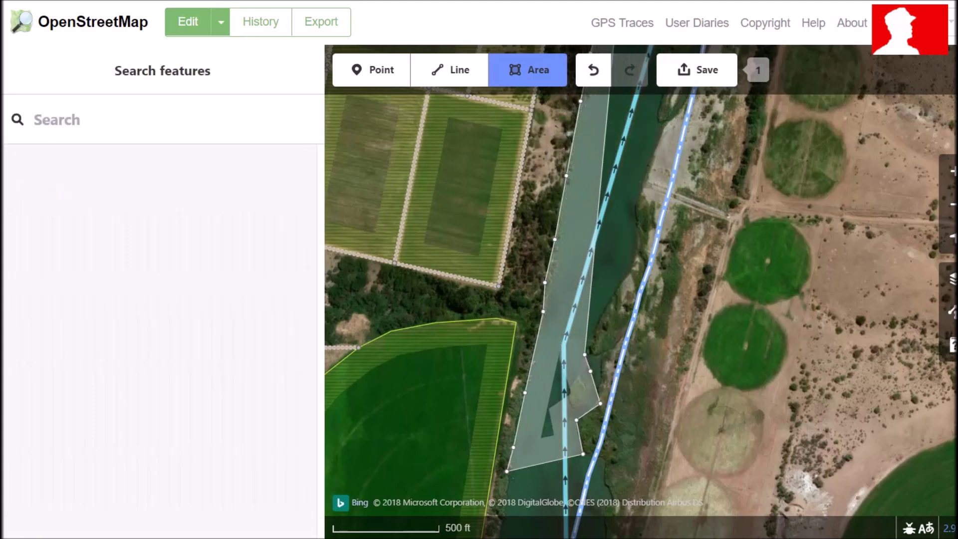
{"action": "left_click", "coordinate": [586, 349]}
{"action": "left_click", "coordinate": [600, 318]}
{"action": "left_click", "coordinate": [616, 286]}
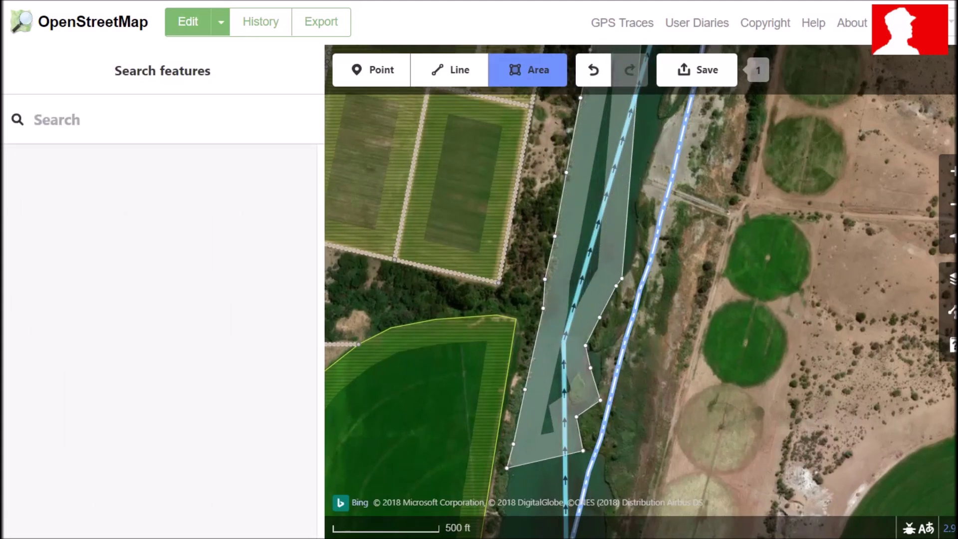
Step: Continue the outline up the east bank opposite the rectangular fields to just beyond the end of the dirt track
{"action": "key", "text": "ctrl+shift+z"}
{"action": "key", "text": "ctrl+shift+z"}
{"action": "key", "text": "ctrl+shift+z"}
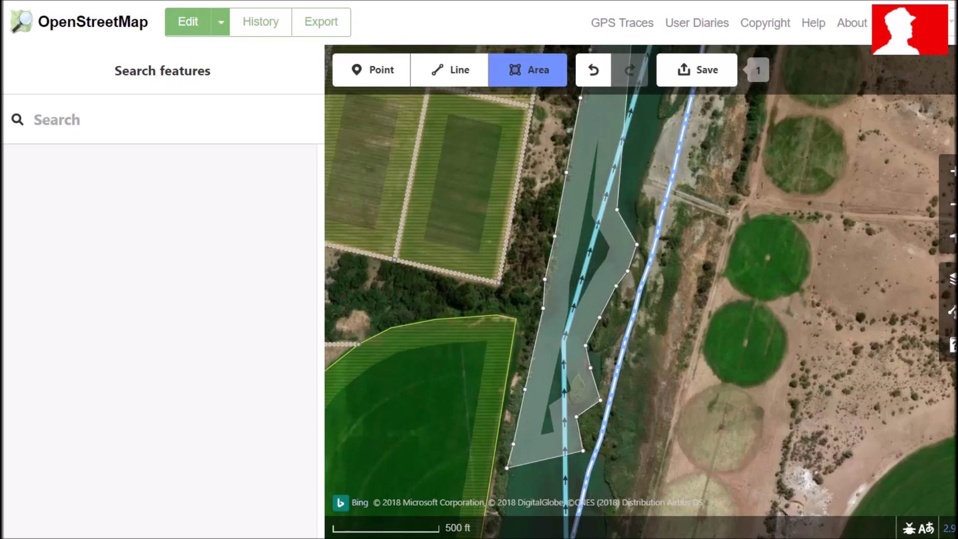
{"action": "left_click", "coordinate": [638, 200]}
{"action": "left_click_drag", "start_coordinate": [562, 200], "coordinate": [372, 397]}
{"action": "left_click", "coordinate": [461, 360]}
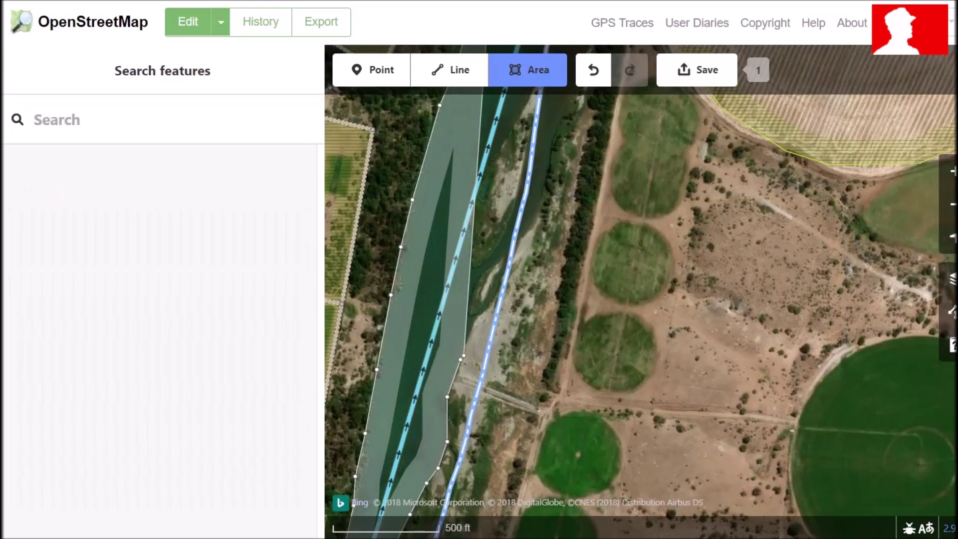
Step: Trace the outline along the gravel bar, crossing to the east side of the administrative boundary line
{"action": "left_click", "coordinate": [474, 324]}
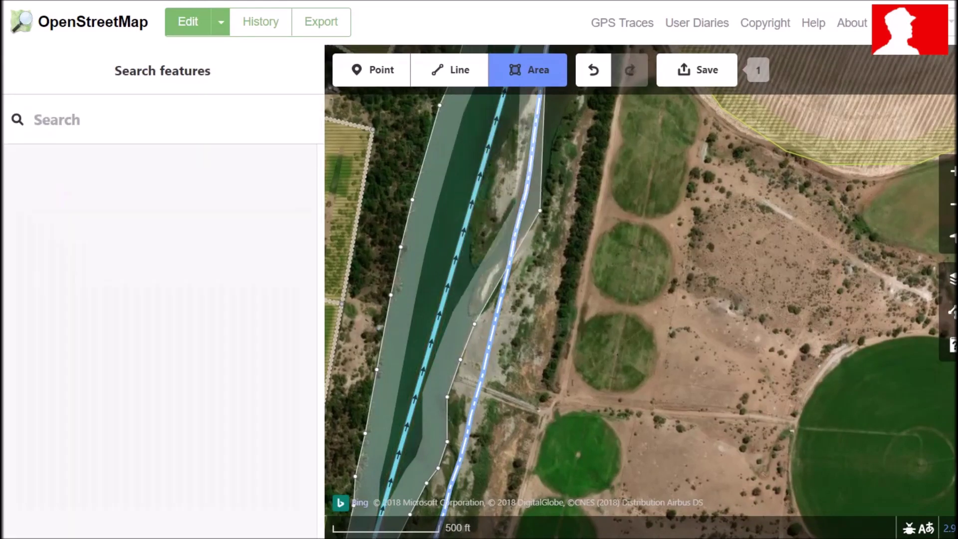
{"action": "left_click", "coordinate": [485, 310]}
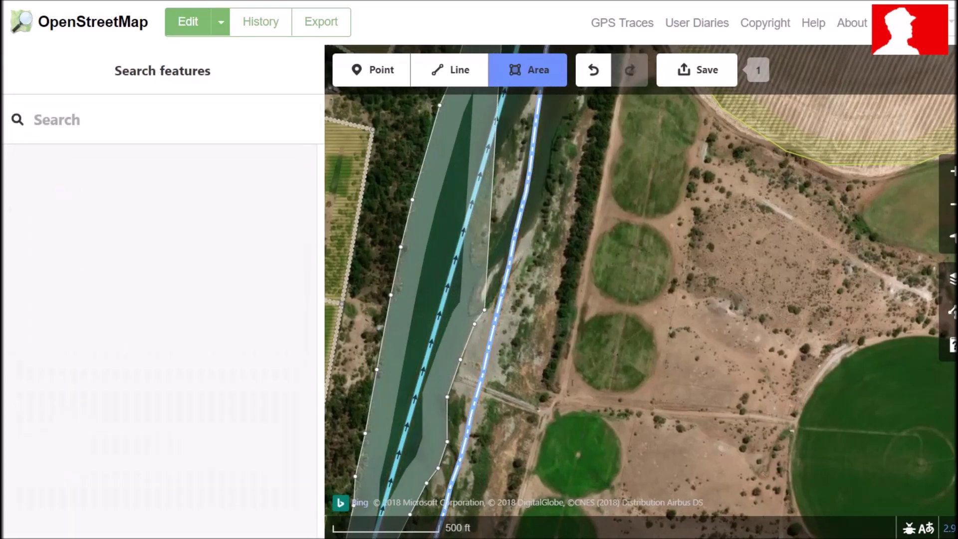
{"action": "key", "text": "ctrl+z"}
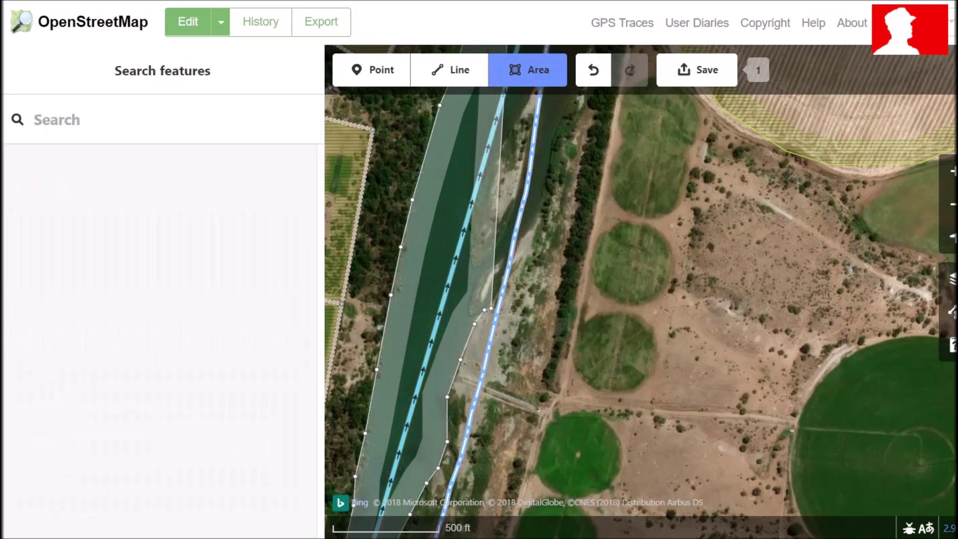
{"action": "left_click", "coordinate": [496, 293]}
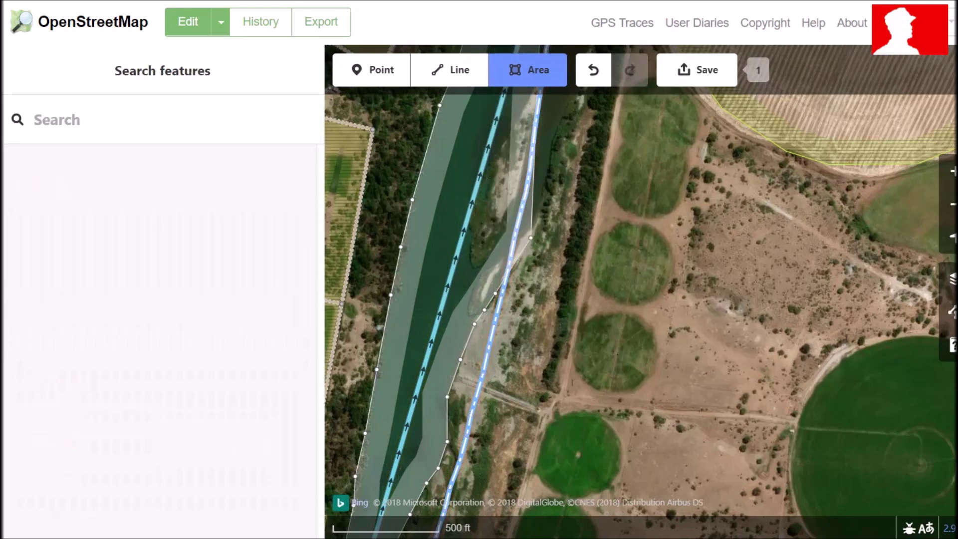
{"action": "left_click", "coordinate": [527, 223]}
{"action": "key", "text": "ctrl+z"}
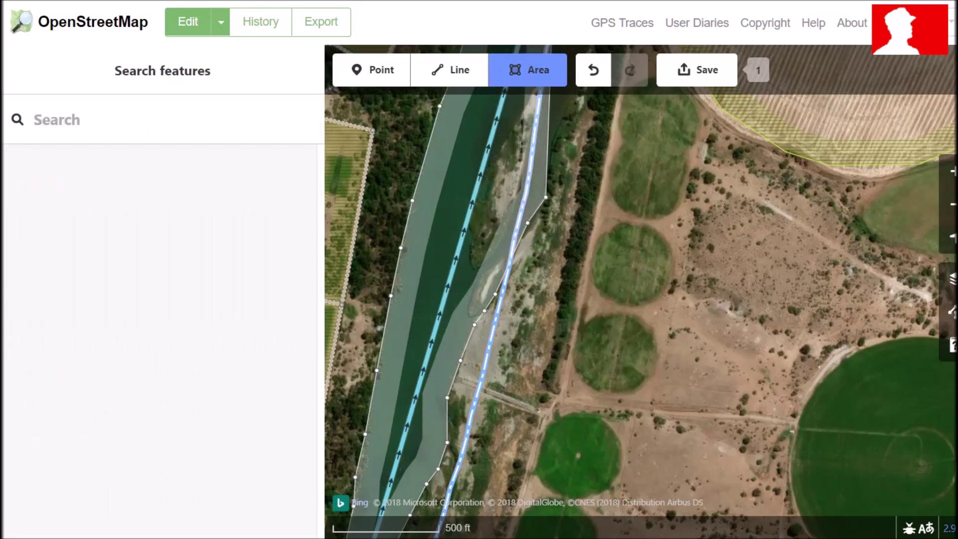
{"action": "left_click", "coordinate": [545, 195]}
Step: Extend the east bank outline northwards beside the tree line west of the elongated green field
{"action": "left_click_drag", "start_coordinate": [594, 208], "coordinate": [601, 360]}
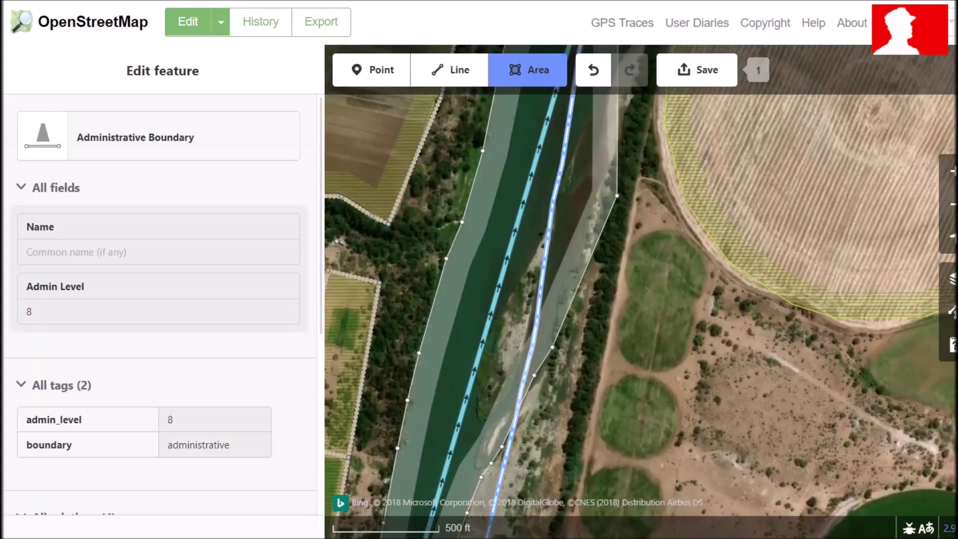
{"action": "key", "text": "ctrl+z"}
{"action": "key", "text": "ctrl+z"}
{"action": "key", "text": "ctrl+z"}
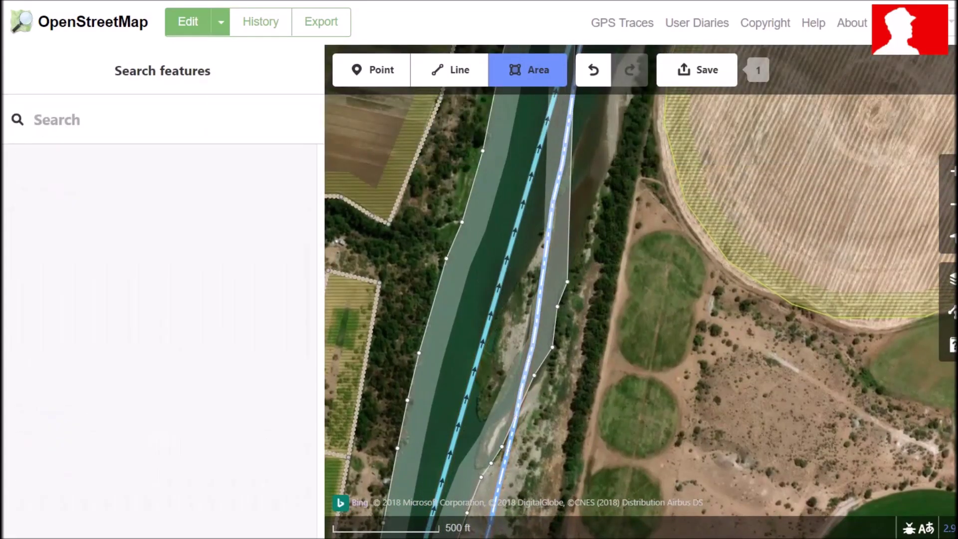
{"action": "key", "text": "ctrl+z"}
{"action": "key", "text": "ctrl+z"}
{"action": "key", "text": "ctrl+z"}
{"action": "key", "text": "ctrl+z"}
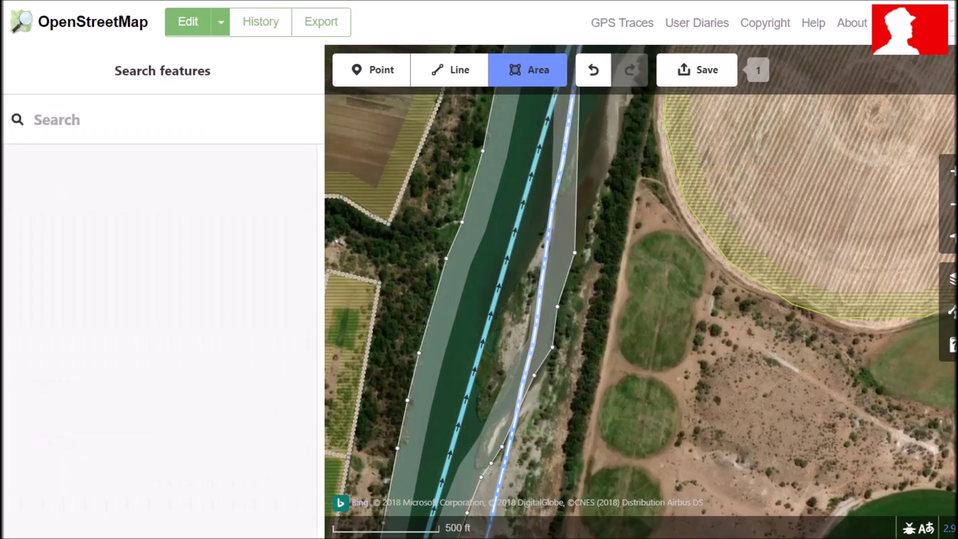
Step: Carry the outline up the east bank past the elongated green field and along the sandbar beside the striped circular field
{"action": "key", "text": "ctrl+z"}
{"action": "key", "text": "ctrl+z"}
{"action": "key", "text": "ctrl+z"}
{"action": "key", "text": "ctrl+z"}
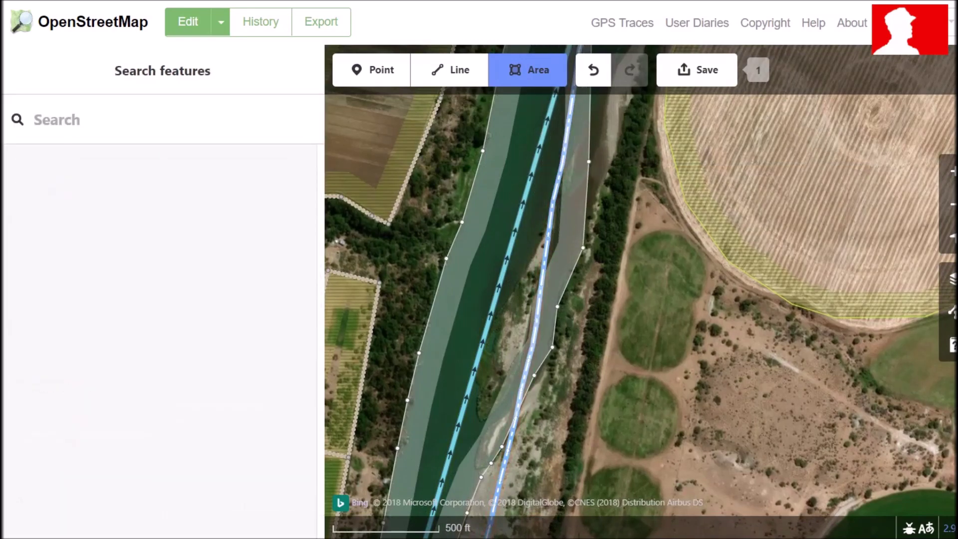
{"action": "key", "text": "ctrl+z"}
{"action": "key", "text": "ctrl+z"}
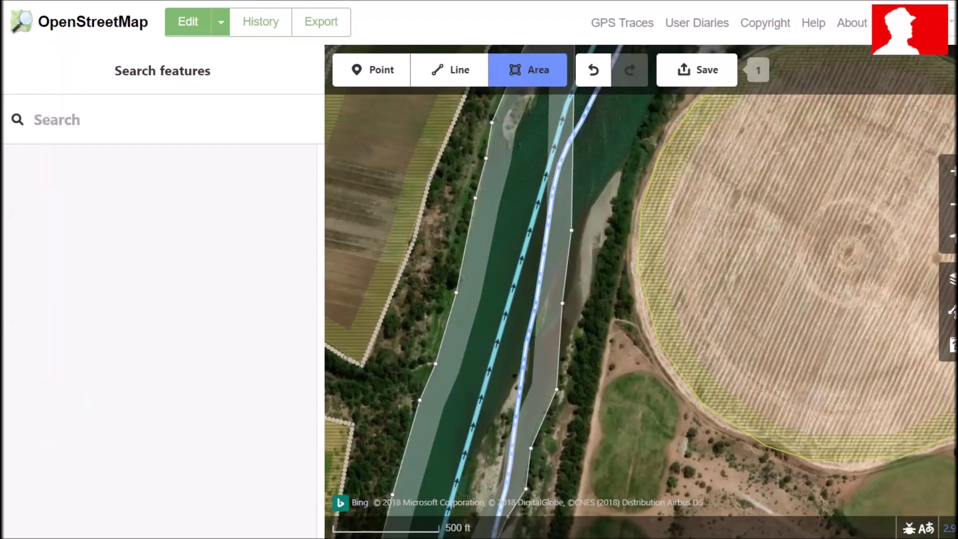
{"action": "key", "text": "ctrl+z"}
{"action": "key", "text": "ctrl+z"}
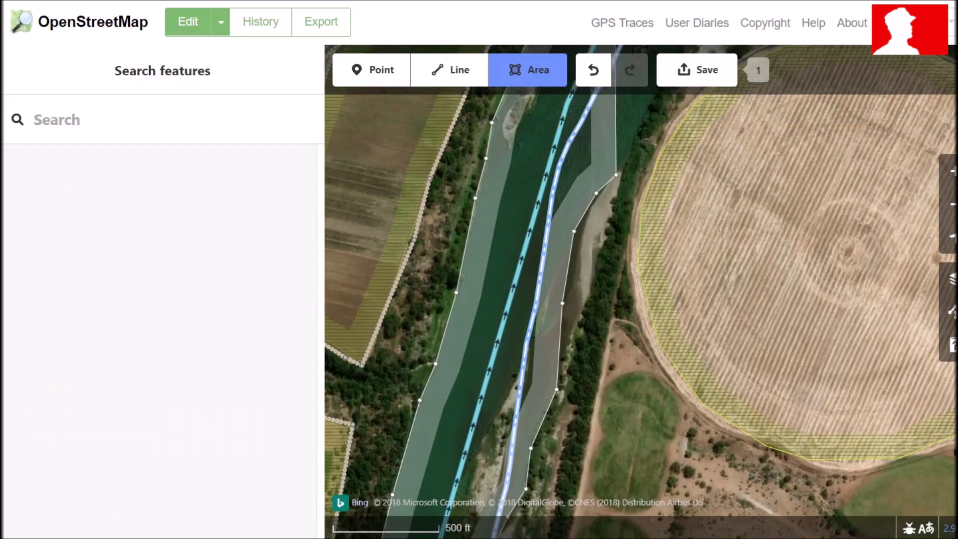
Step: Trace the east bank around the northwestern edge of the striped circular field towards the small riverside structure
{"action": "key", "text": "ctrl+z"}
{"action": "key", "text": "ctrl+z"}
{"action": "key", "text": "ctrl+z"}
{"action": "key", "text": "ctrl+z"}
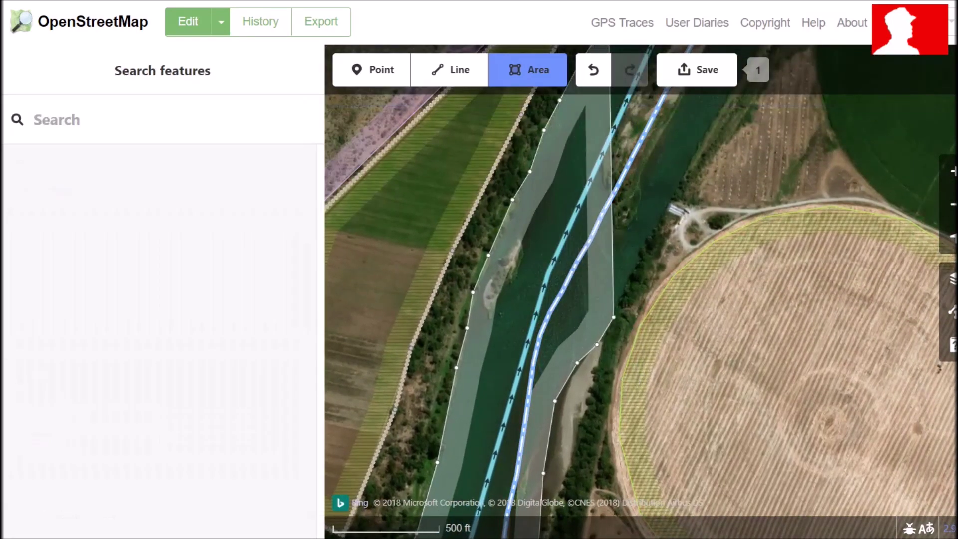
{"action": "key", "text": "ctrl+z"}
{"action": "key", "text": "ctrl+z"}
{"action": "key", "text": "ctrl+z"}
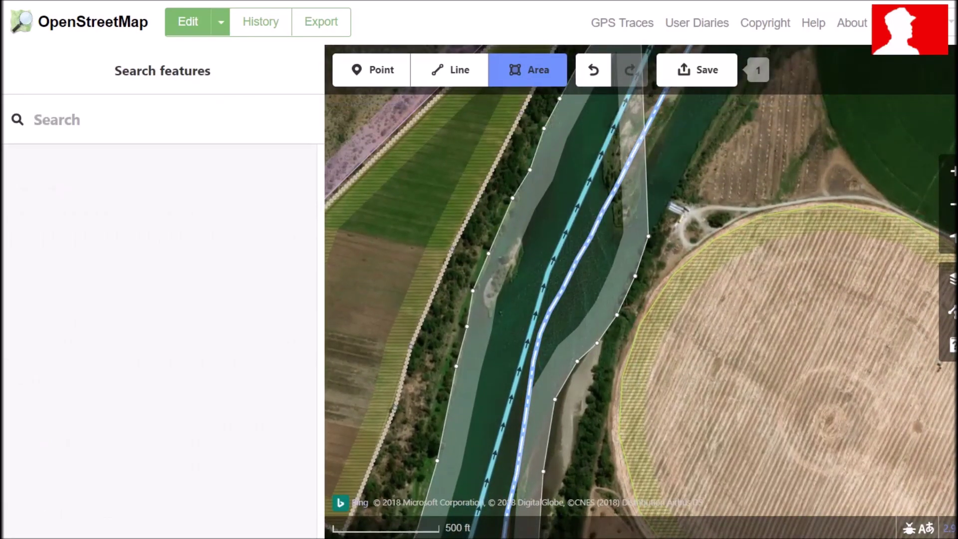
Step: Continue the outline past the small riverside structure and alongside the ploughed brown parcel
{"action": "left_click", "coordinate": [649, 237]}
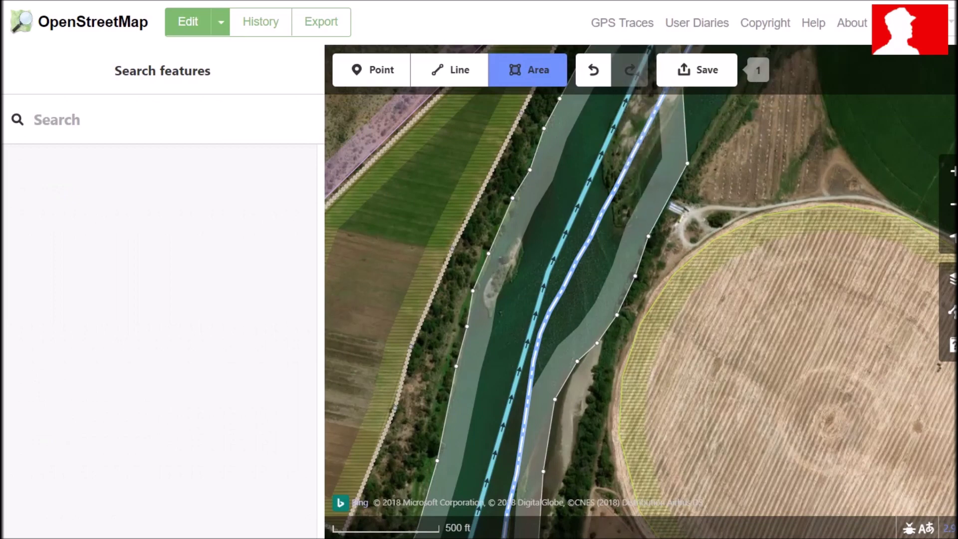
{"action": "key", "text": "ctrl+z"}
{"action": "key", "text": "ctrl+z"}
{"action": "key", "text": "ctrl+z"}
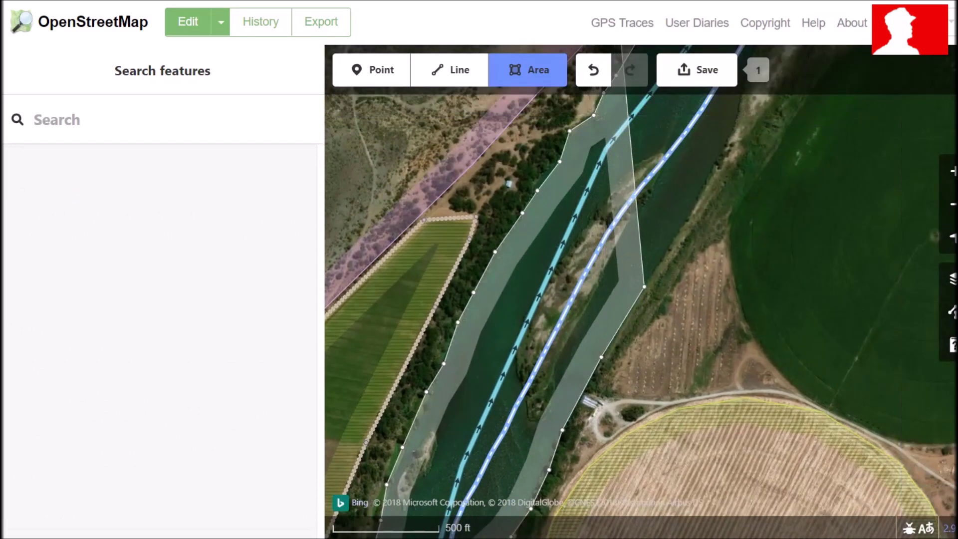
{"action": "left_click", "coordinate": [645, 285]}
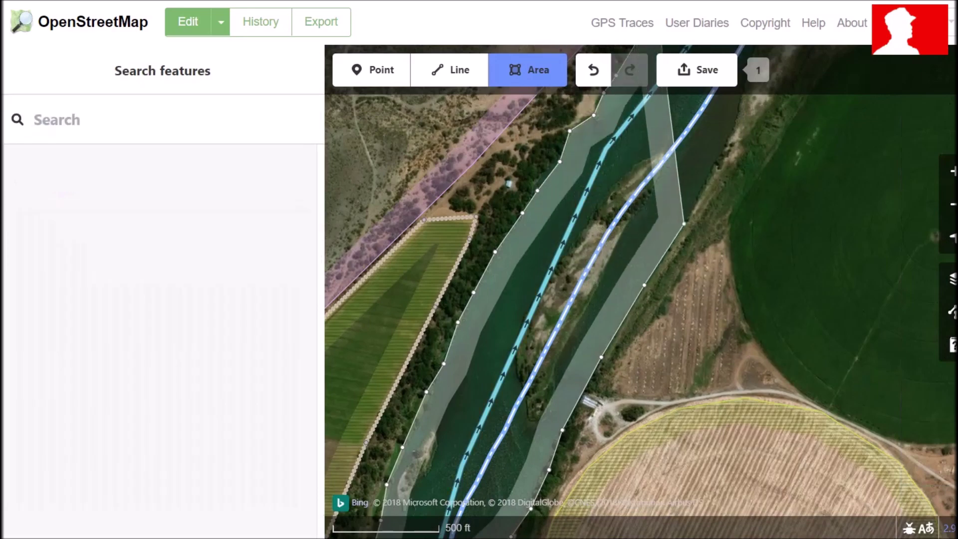
{"action": "key", "text": "ctrl+z"}
Step: Trace the east bank northwards along the western side of the large green circular field
{"action": "left_click", "coordinate": [696, 203]}
{"action": "left_click_drag", "start_coordinate": [768, 192], "coordinate": [638, 384]}
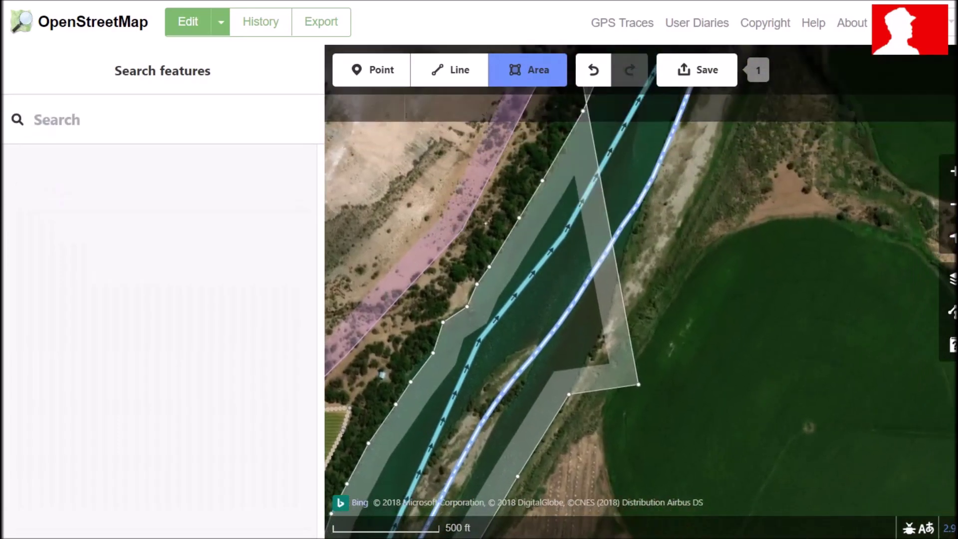
{"action": "left_click", "coordinate": [601, 340]}
{"action": "left_click", "coordinate": [617, 308]}
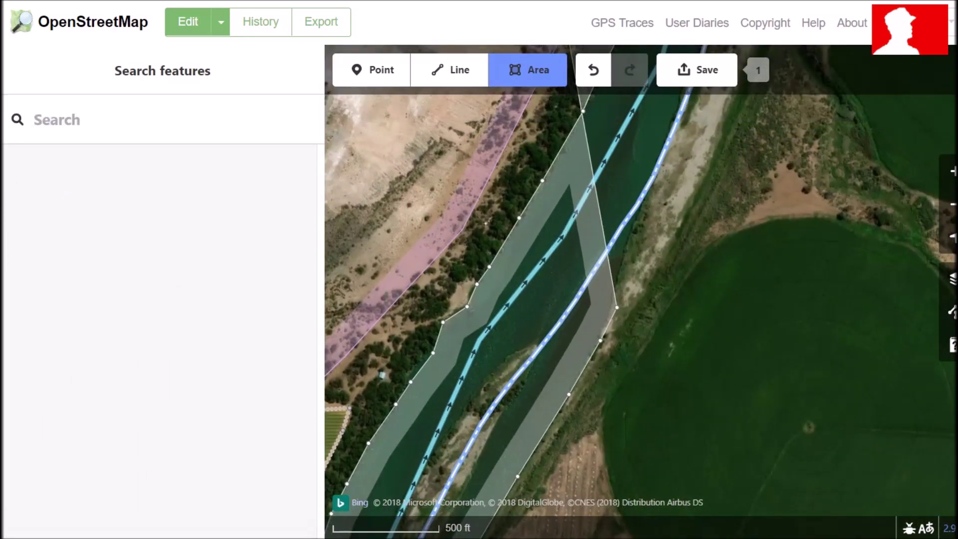
{"action": "left_click_drag", "start_coordinate": [704, 355], "coordinate": [704, 378]}
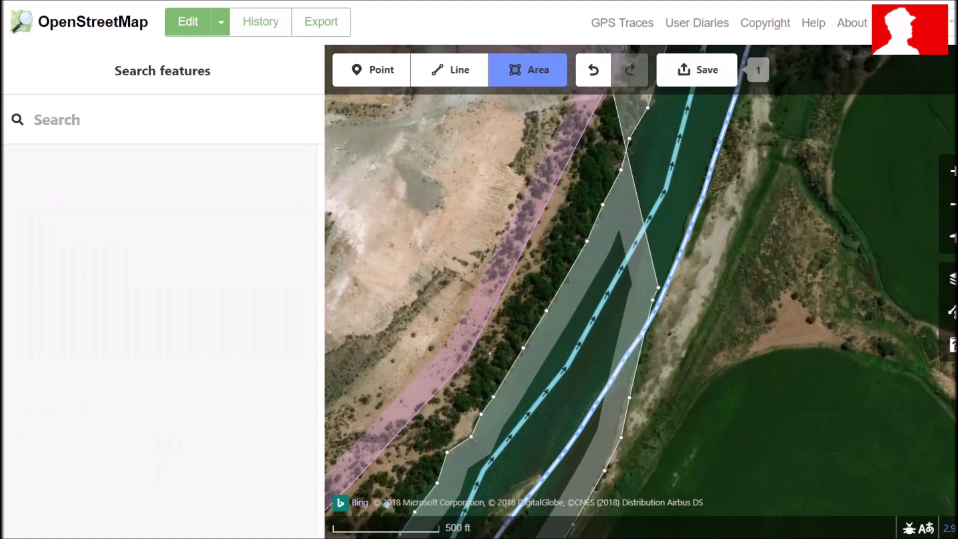
Step: Extend the outline along the water's edge of the pale sandbar north of the green circular field
{"action": "key", "text": "ctrl+z"}
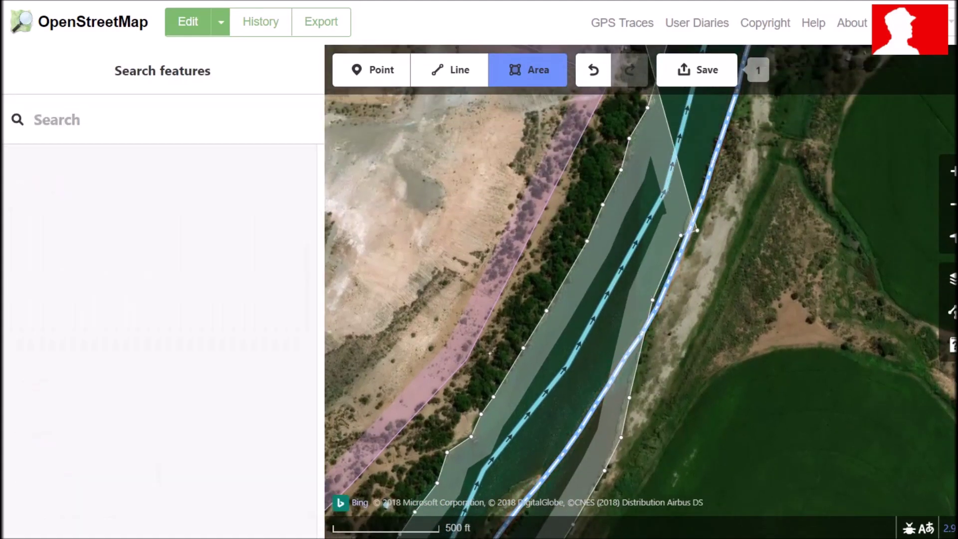
{"action": "key", "text": "ctrl+z"}
{"action": "left_click", "coordinate": [707, 182]}
{"action": "left_click_drag", "start_coordinate": [826, 190], "coordinate": [801, 403]}
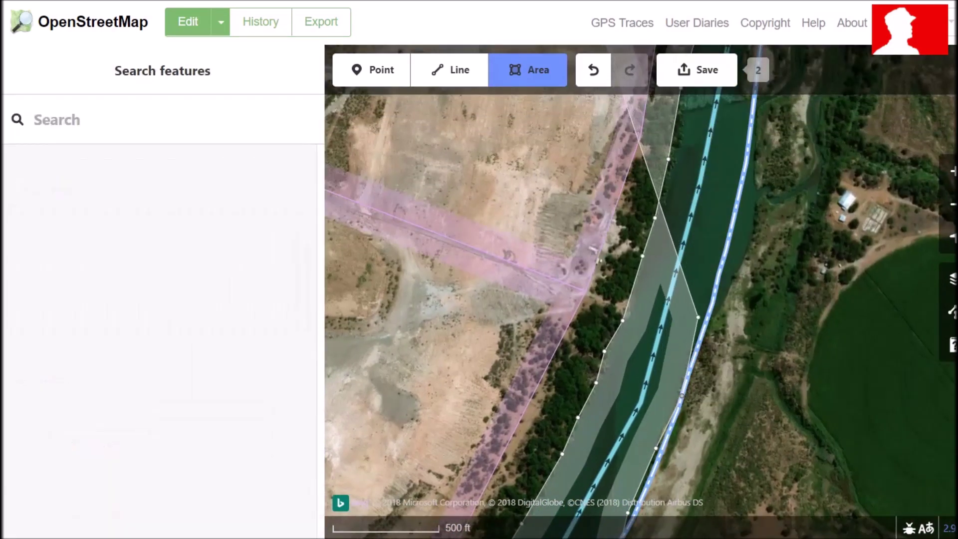
Step: Trace the east bank northwards from the sandbar to the stretch opposite the farm buildings
{"action": "key", "text": "ctrl+z"}
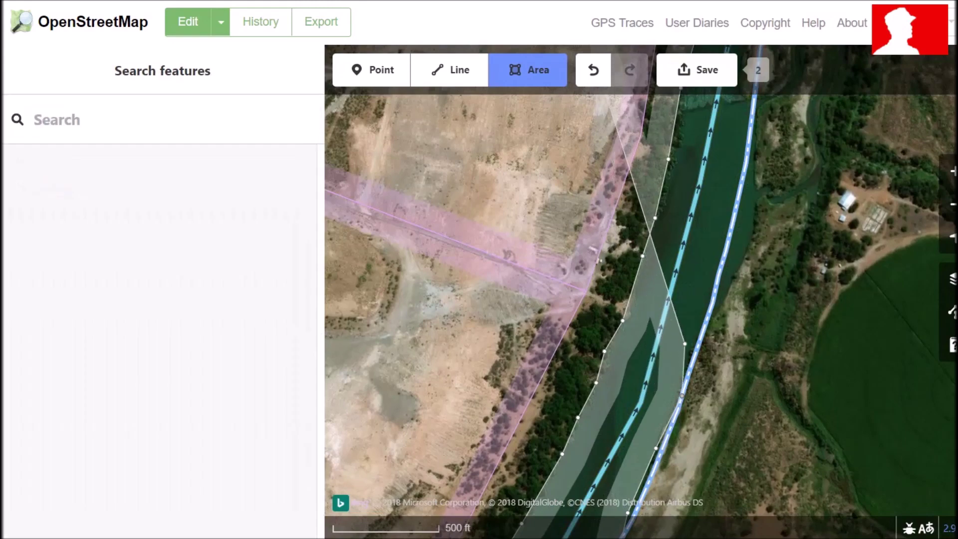
{"action": "key", "text": "ctrl+shift+z"}
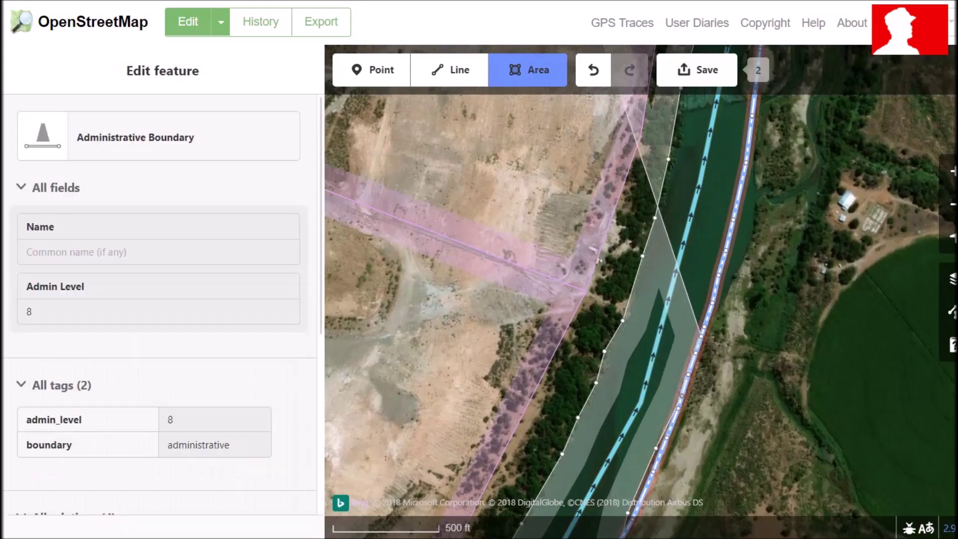
{"action": "key", "text": "ctrl+z"}
{"action": "left_click", "coordinate": [745, 258]}
{"action": "left_click", "coordinate": [759, 216]}
{"action": "left_click_drag", "start_coordinate": [797, 181], "coordinate": [755, 389]}
Step: Continue the east bank outline past the farm buildings to the mouth of the side channel below the sandy island
{"action": "left_click", "coordinate": [717, 364]}
{"action": "left_click", "coordinate": [727, 322]}
{"action": "key", "text": "ctrl+z"}
{"action": "key", "text": "ctrl+z"}
{"action": "key", "text": "ctrl+z"}
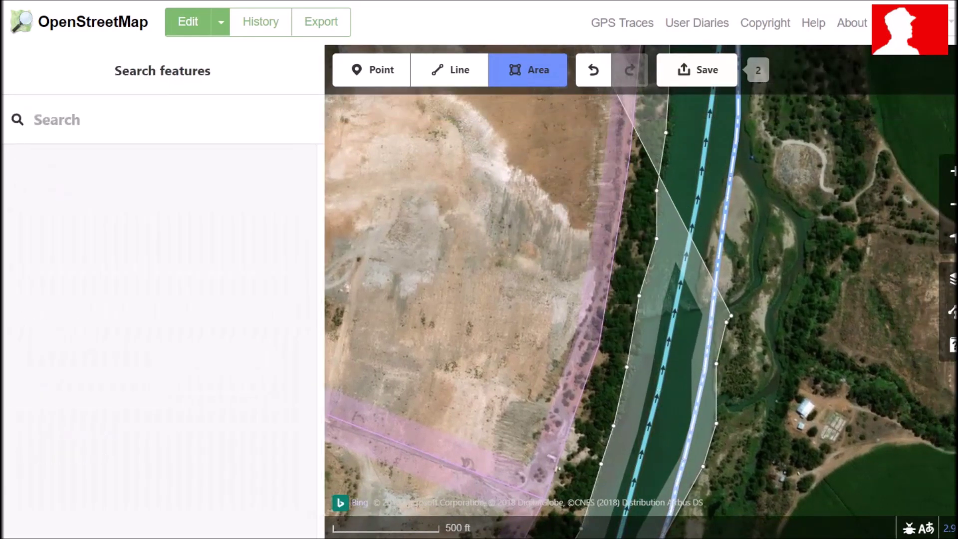
{"action": "scroll", "coordinate": [746, 307], "scroll_direction": "up", "scroll_amount": 3}
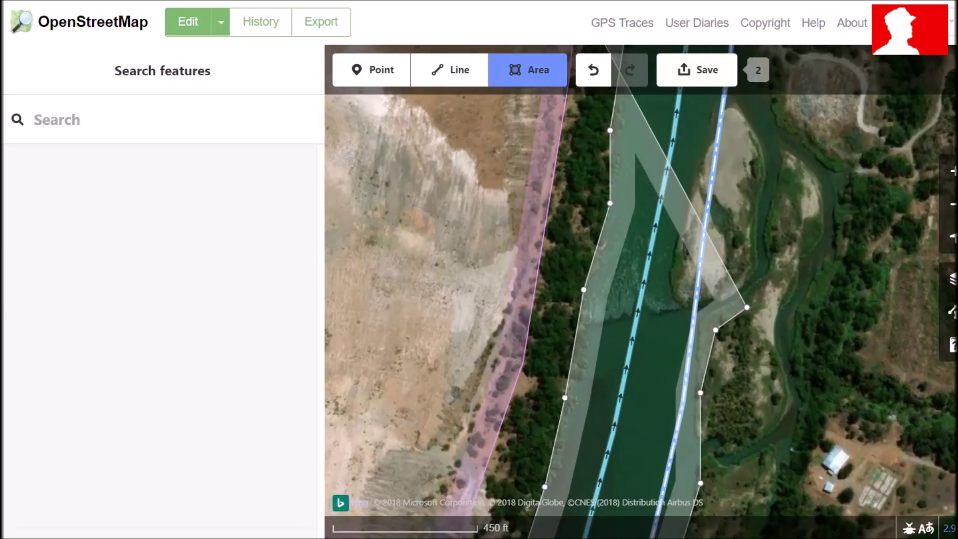
{"action": "left_click_drag", "start_coordinate": [818, 305], "coordinate": [680, 382]}
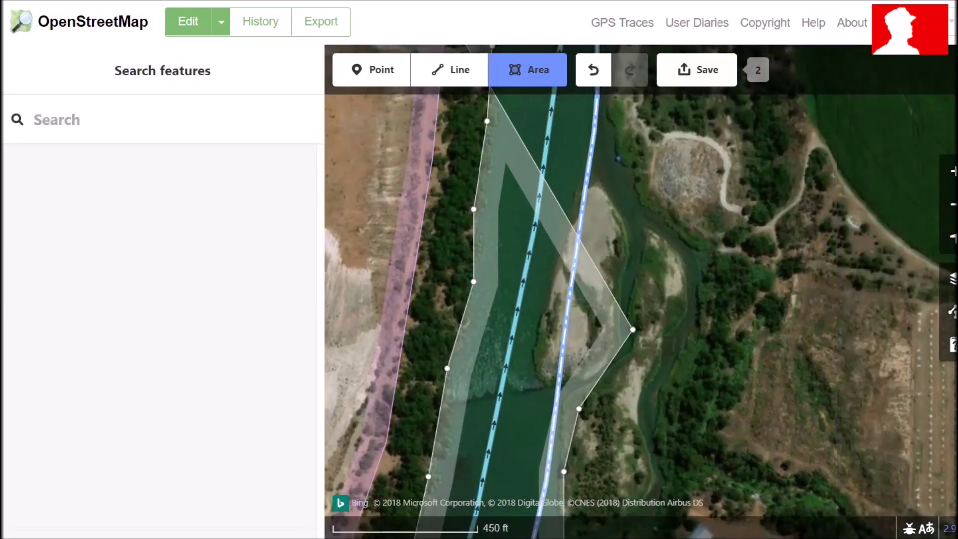
Step: Trace the outline into the mouth of the side channel, following its bank around the southern end of the sandy island
{"action": "scroll", "coordinate": [638, 302], "scroll_direction": "up", "scroll_amount": 2}
{"action": "scroll", "coordinate": [627, 316], "scroll_direction": "down", "scroll_amount": 1}
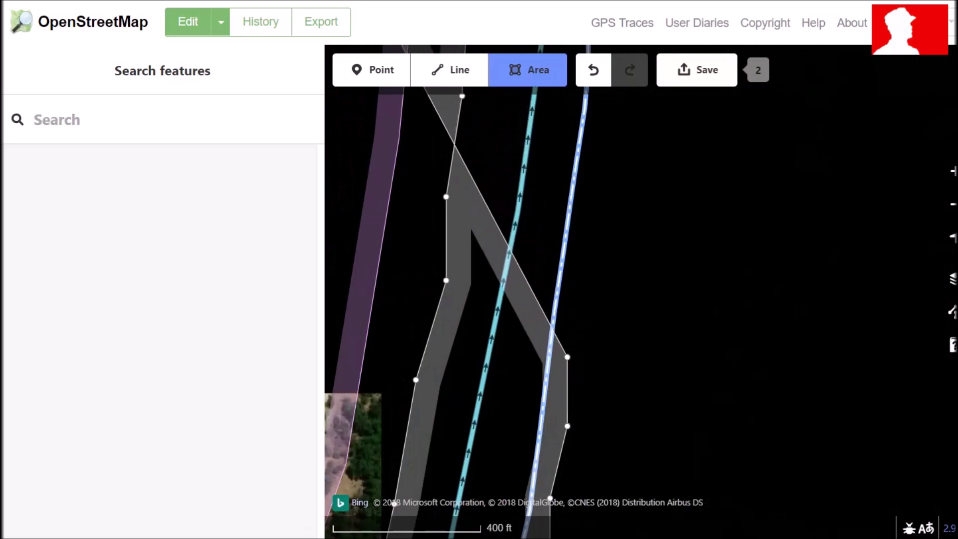
{"action": "key", "text": "ctrl+z"}
{"action": "key", "text": "ctrl+z"}
{"action": "key", "text": "ctrl+z"}
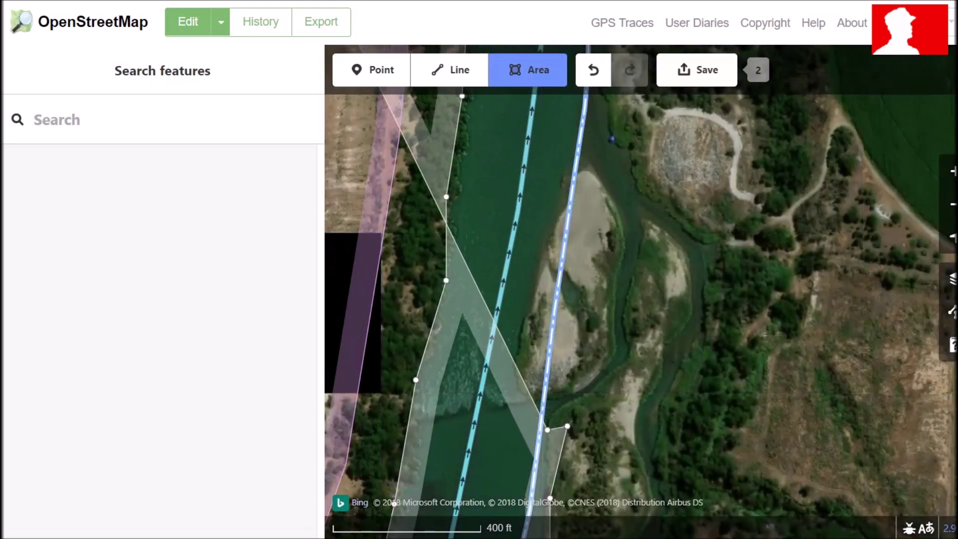
{"action": "key", "text": "ctrl+z"}
{"action": "key", "text": "ctrl+z"}
{"action": "key", "text": "ctrl+z"}
{"action": "key", "text": "ctrl+z"}
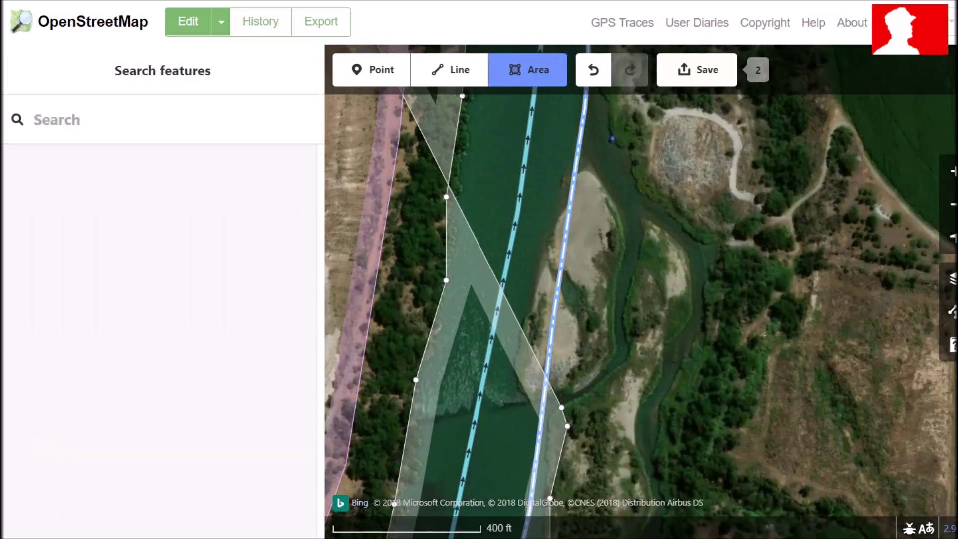
{"action": "left_click", "coordinate": [595, 389]}
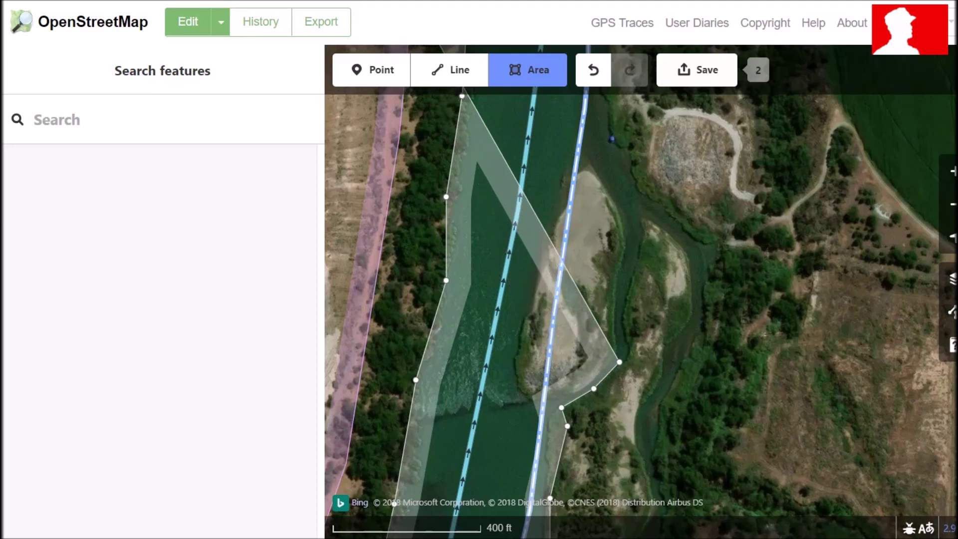
Step: Trace the outline northwards along the east bank of the side channel beside the sandy island
{"action": "left_click", "coordinate": [620, 363]}
{"action": "left_click", "coordinate": [630, 347]}
{"action": "left_click", "coordinate": [625, 309]}
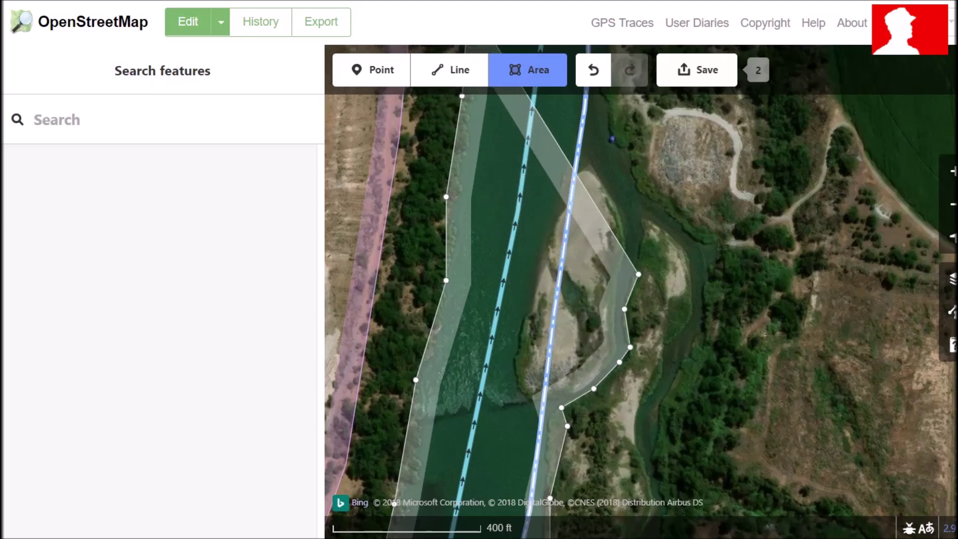
{"action": "left_click", "coordinate": [639, 274]}
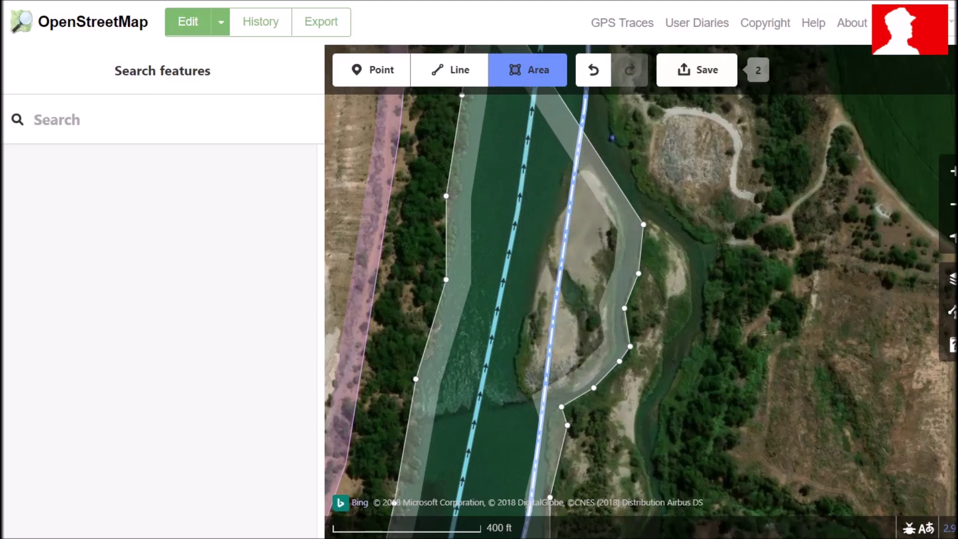
{"action": "left_click", "coordinate": [644, 225]}
Step: Continue the east bank outline past the looping pale track and along the narrow sand strip north of it
{"action": "left_click_drag", "start_coordinate": [687, 294], "coordinate": [708, 130]}
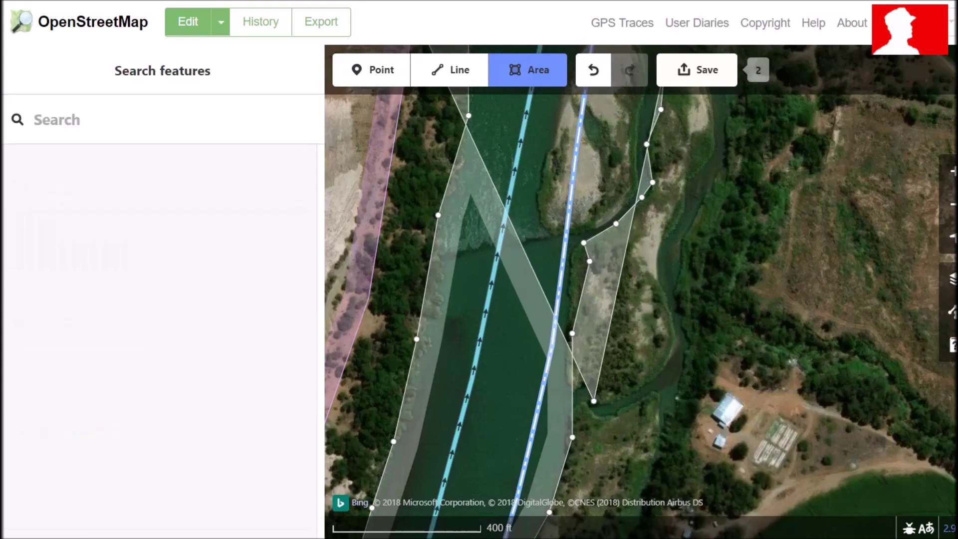
{"action": "left_click_drag", "start_coordinate": [665, 388], "coordinate": [623, 538]}
{"action": "left_click_drag", "start_coordinate": [668, 282], "coordinate": [671, 483]}
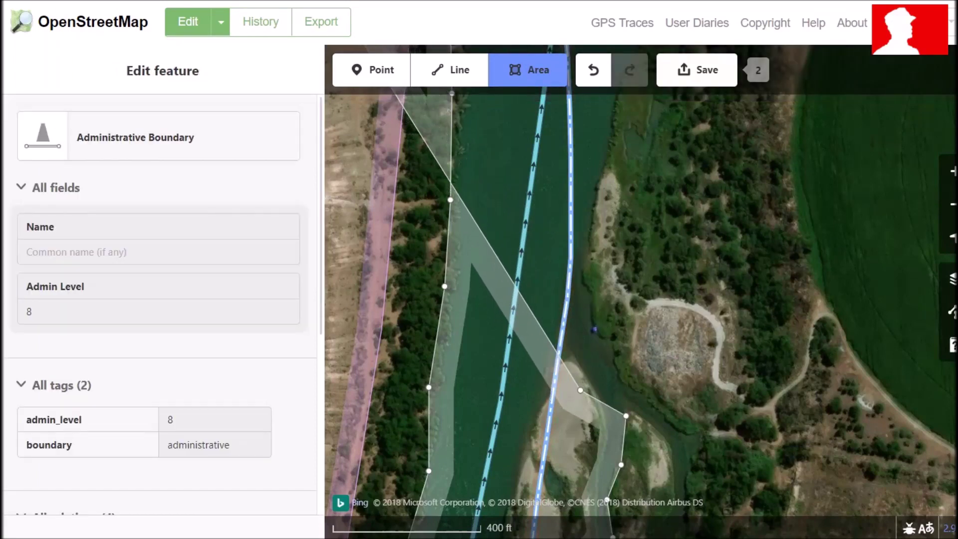
{"action": "left_click", "coordinate": [628, 388]}
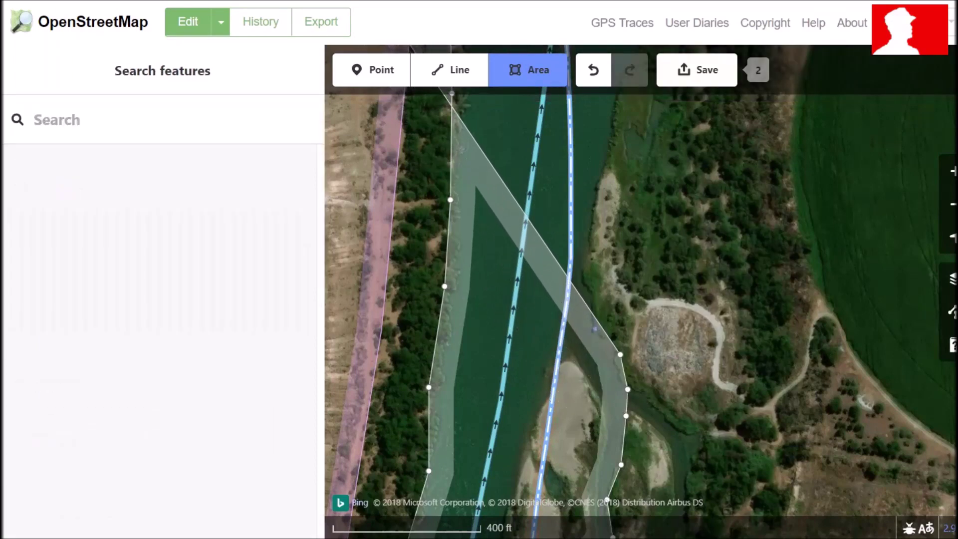
{"action": "left_click", "coordinate": [592, 337]}
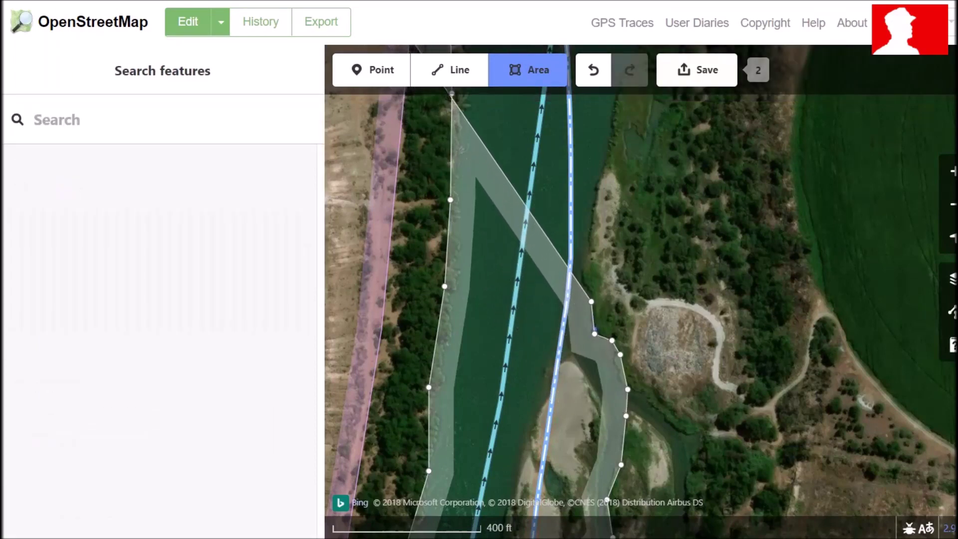
{"action": "left_click", "coordinate": [587, 246]}
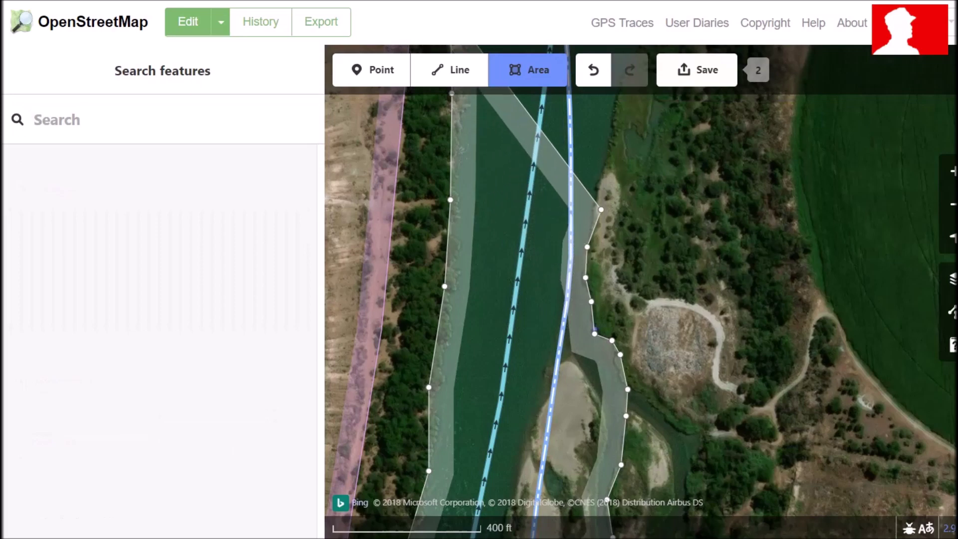
{"action": "left_click", "coordinate": [601, 201]}
{"action": "left_click", "coordinate": [620, 147]}
Step: Trace the outline around the reedy promontory and its small inlet, and up the wooded bank opposite the narrow islet
{"action": "left_click_drag", "start_coordinate": [680, 198], "coordinate": [699, 430]}
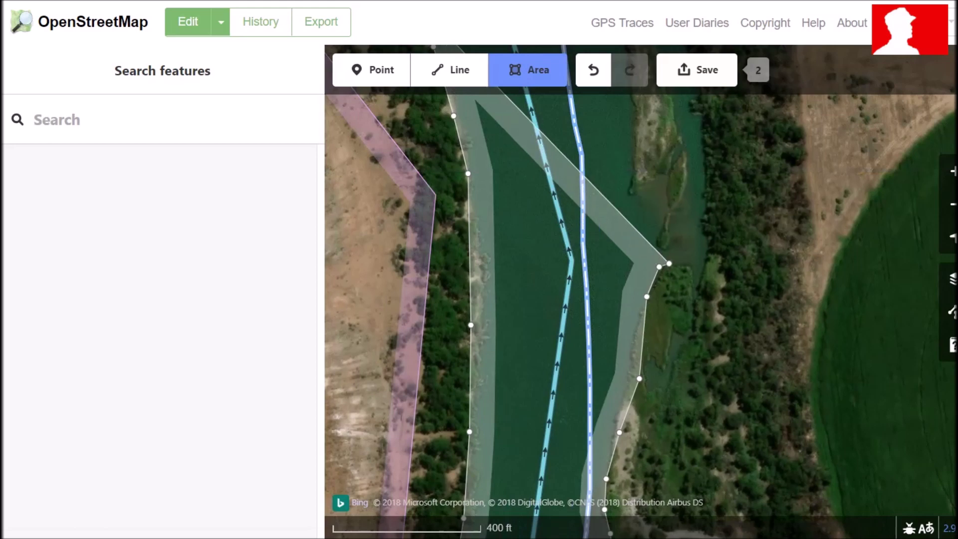
{"action": "left_click", "coordinate": [683, 267]}
{"action": "left_click", "coordinate": [690, 317]}
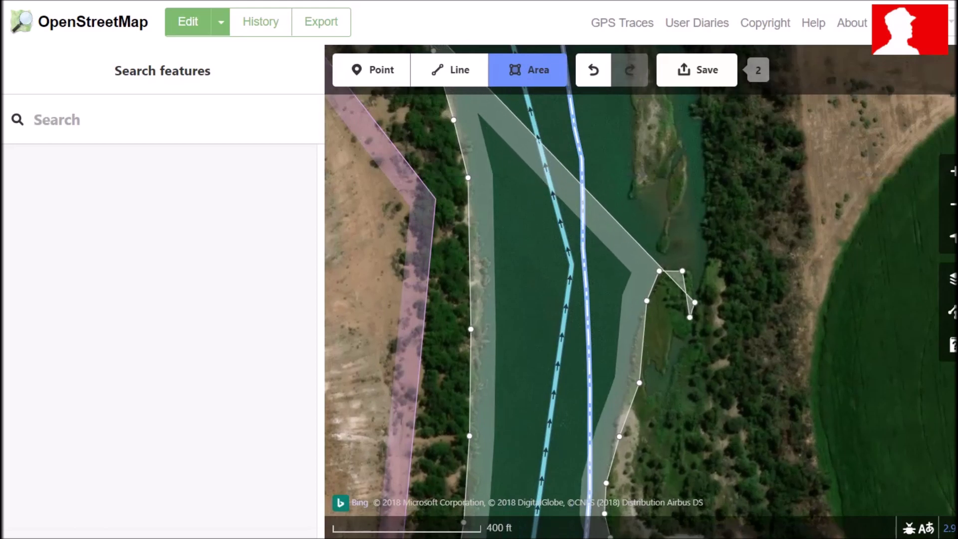
{"action": "left_click", "coordinate": [694, 298]}
{"action": "left_click", "coordinate": [705, 244]}
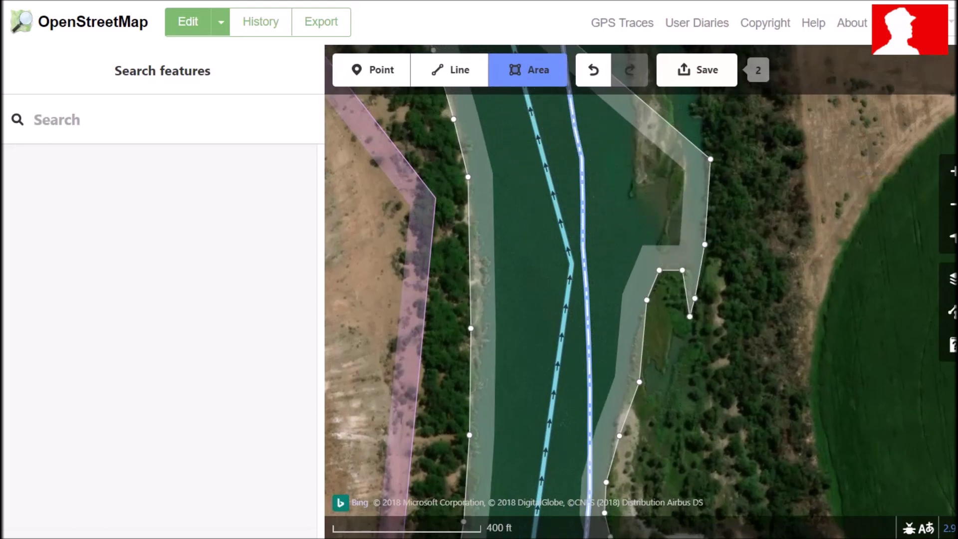
{"action": "left_click", "coordinate": [707, 159]}
Step: Extend the outline north past the narrow islet and join it to the southeast corner of the existing intermittent river area
{"action": "left_click_drag", "start_coordinate": [707, 158], "coordinate": [702, 370]}
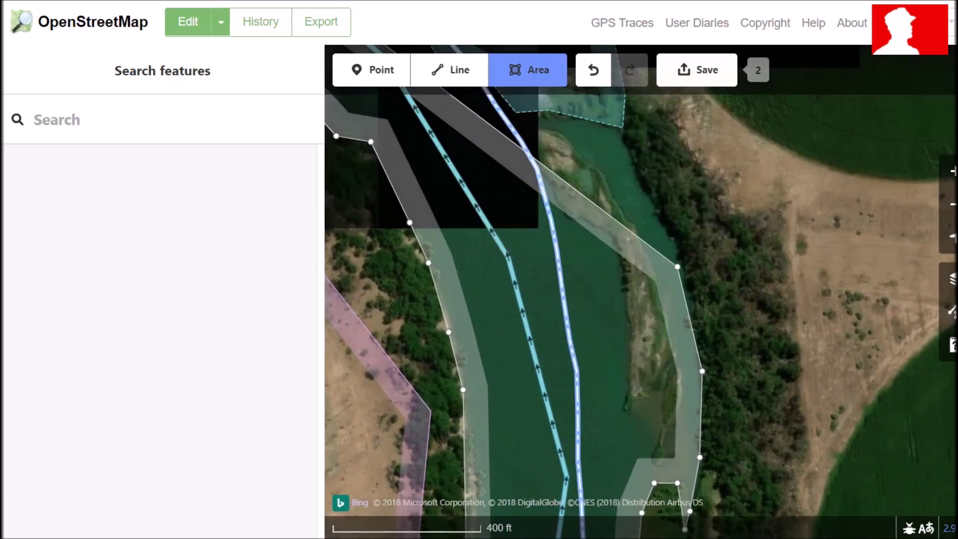
{"action": "left_click", "coordinate": [682, 269]}
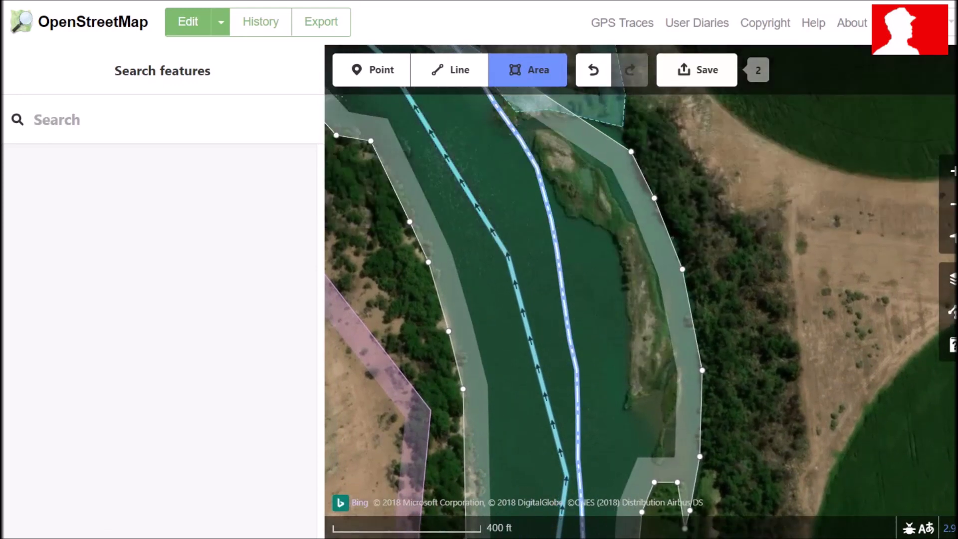
{"action": "left_click", "coordinate": [628, 152]}
{"action": "left_click_drag", "start_coordinate": [575, 167], "coordinate": [641, 344]}
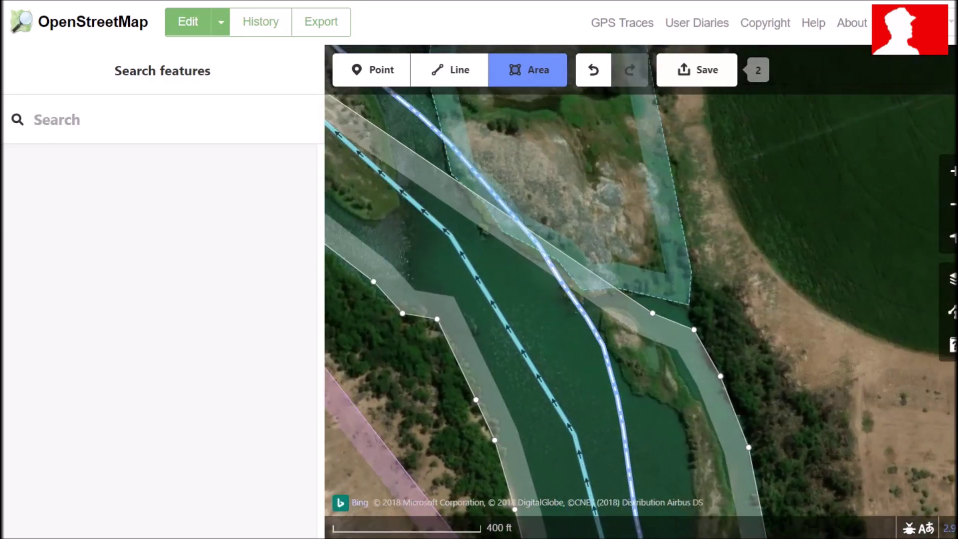
{"action": "left_click", "coordinate": [689, 304]}
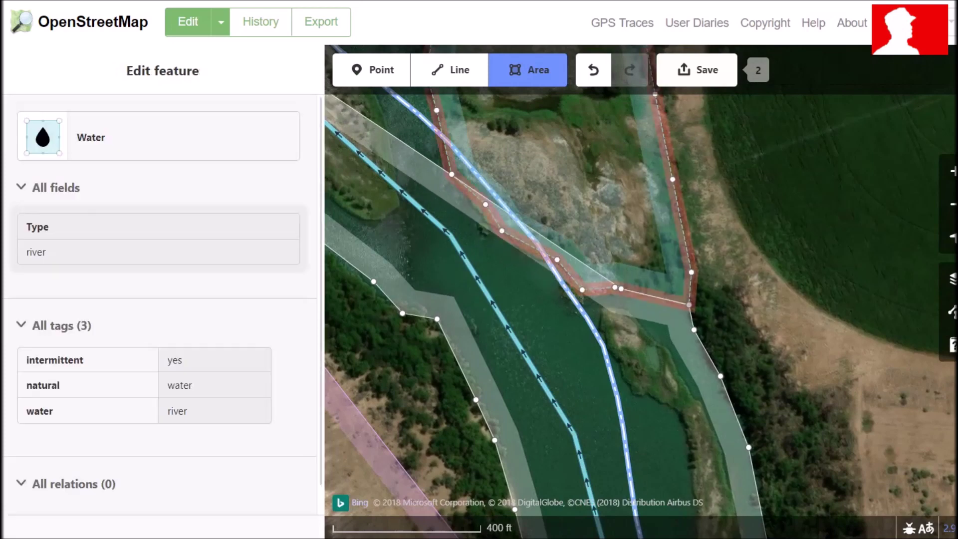
Step: Follow the existing river area's southwestern edge with the outline, sharing its nodes northwest to the junction with the branching water area
{"action": "left_click", "coordinate": [615, 288]}
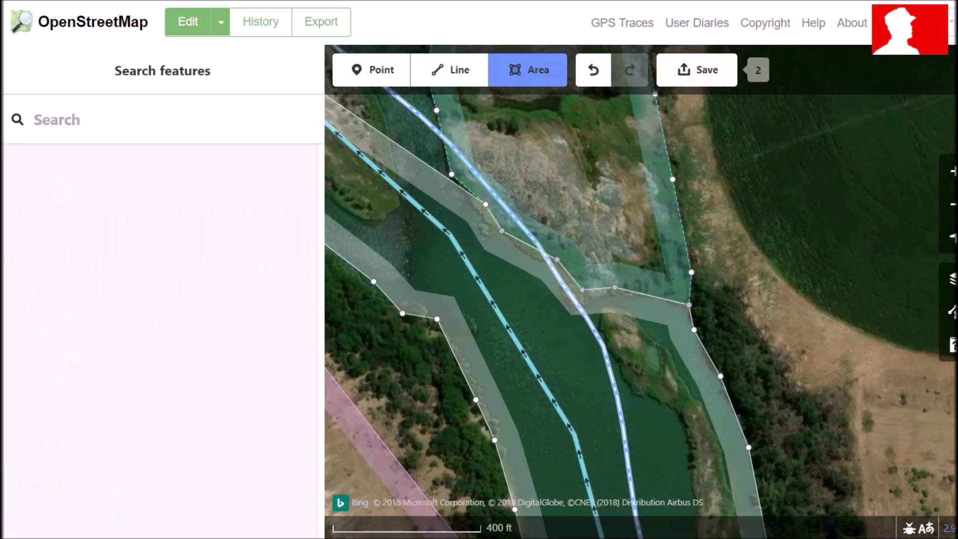
{"action": "left_click", "coordinate": [452, 174]}
{"action": "left_click_drag", "start_coordinate": [415, 175], "coordinate": [587, 372]}
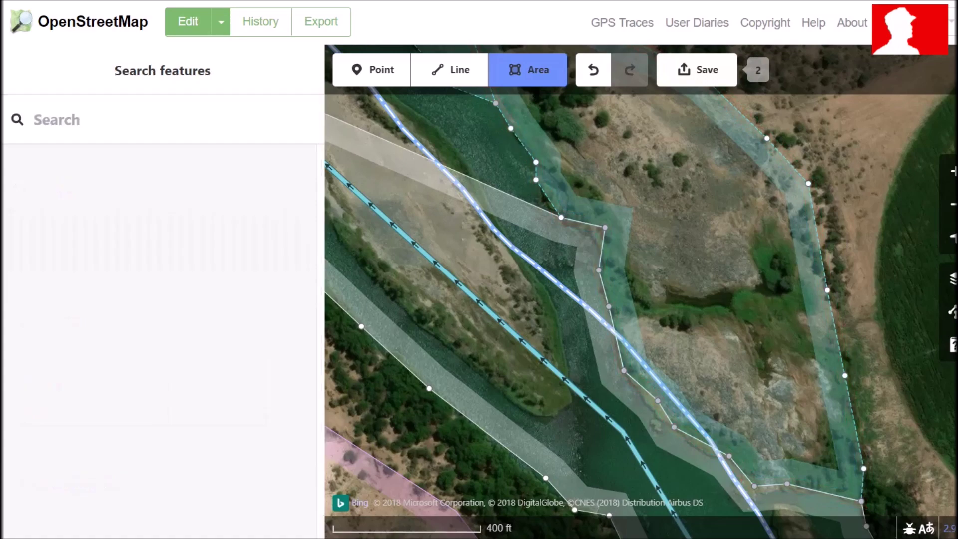
{"action": "left_click_drag", "start_coordinate": [500, 153], "coordinate": [571, 308]}
{"action": "left_click_drag", "start_coordinate": [565, 320], "coordinate": [608, 318]}
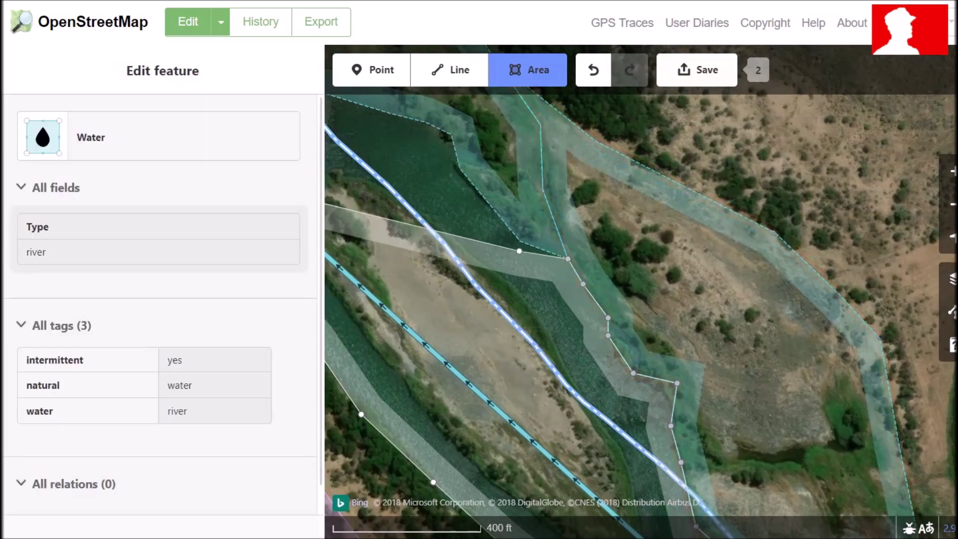
Step: Continue the outline along the adjoining water area's shared nodes and close the area at the northern cross-river edge
{"action": "left_click", "coordinate": [520, 242]}
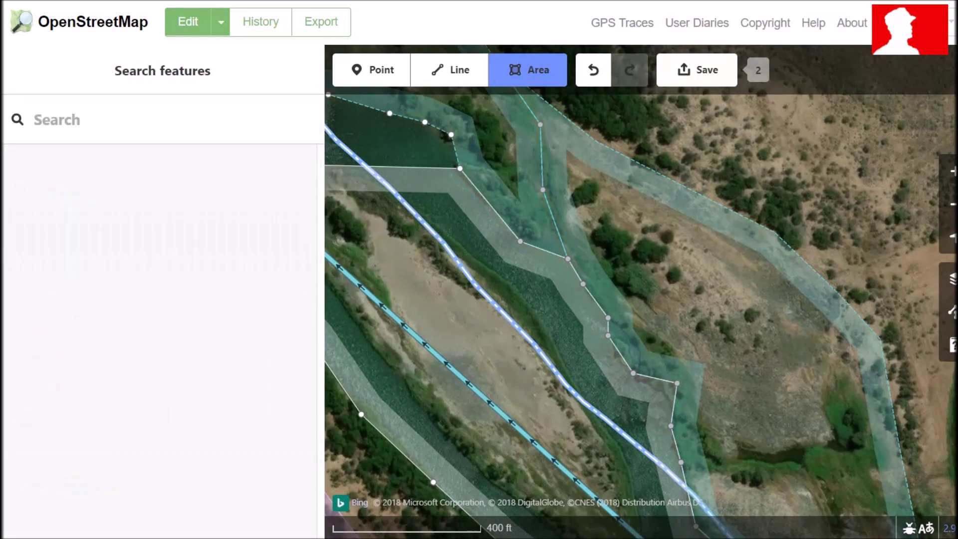
{"action": "left_click", "coordinate": [460, 169]}
{"action": "left_click_drag", "start_coordinate": [443, 168], "coordinate": [599, 299]}
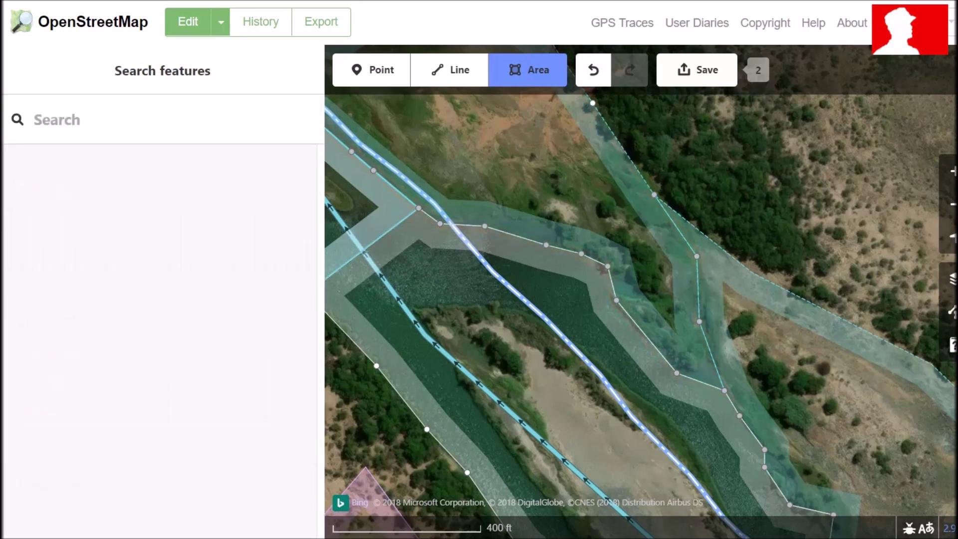
{"action": "left_click", "coordinate": [418, 208]}
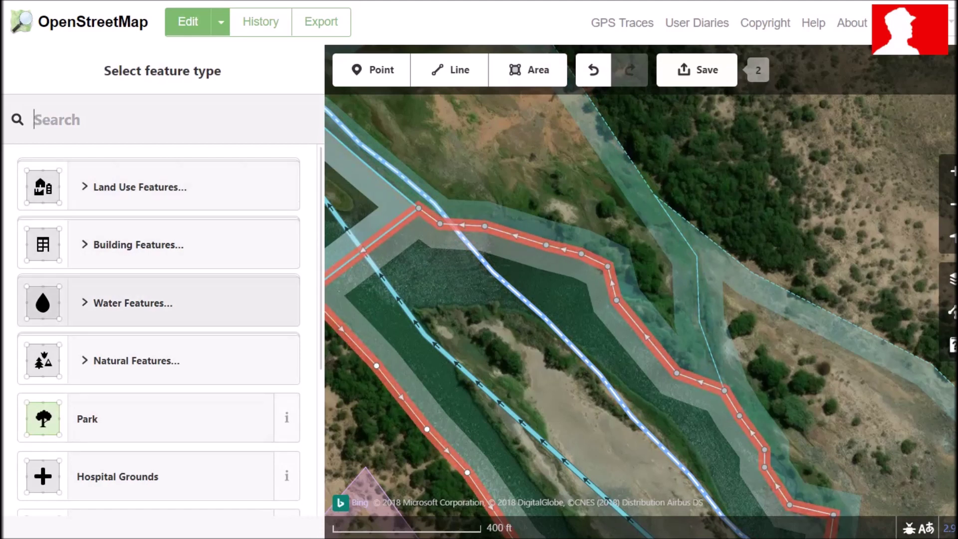
Step: Classify the closed area as a Water feature and set its type to river
{"action": "left_click", "coordinate": [150, 303]}
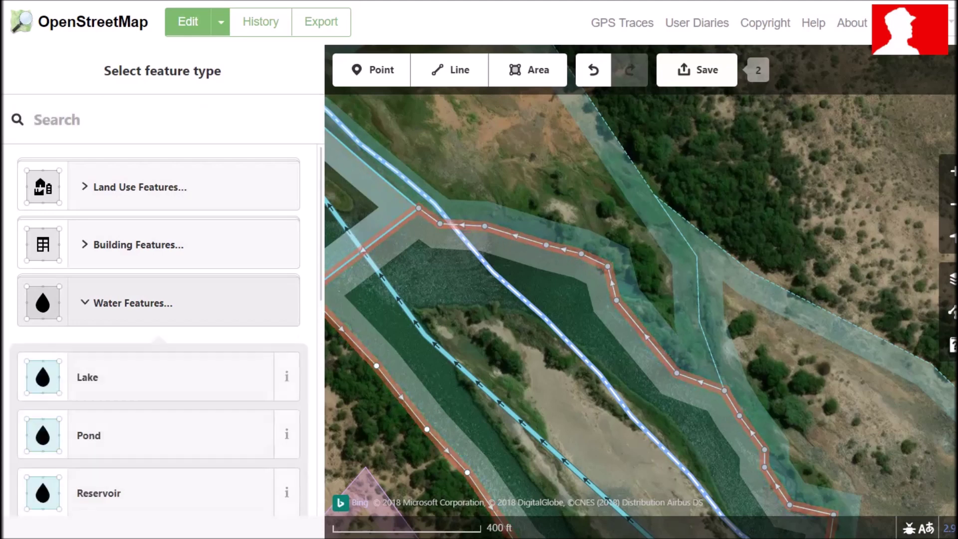
{"action": "scroll", "coordinate": [150, 303], "scroll_direction": "down", "scroll_amount": 3}
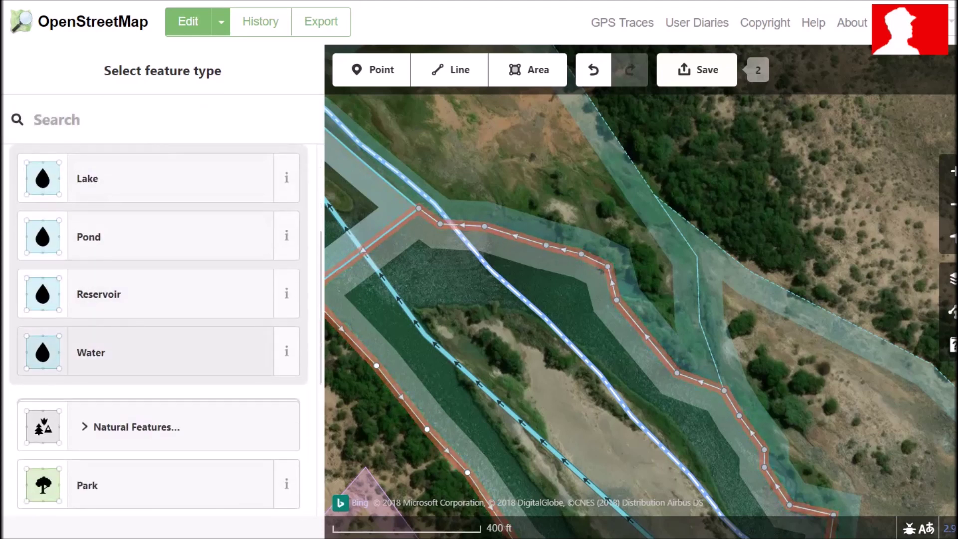
{"action": "key", "text": "Return"}
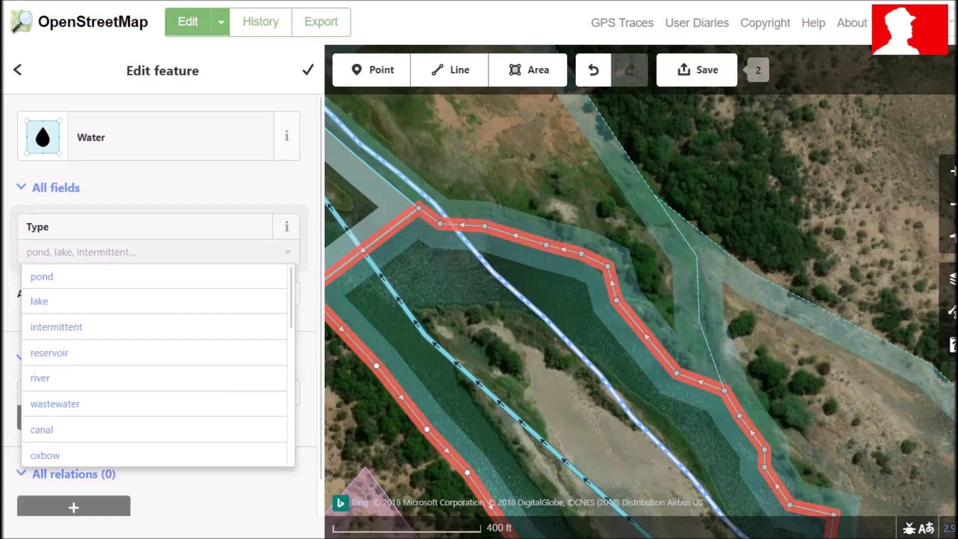
{"action": "type", "text": "r"}
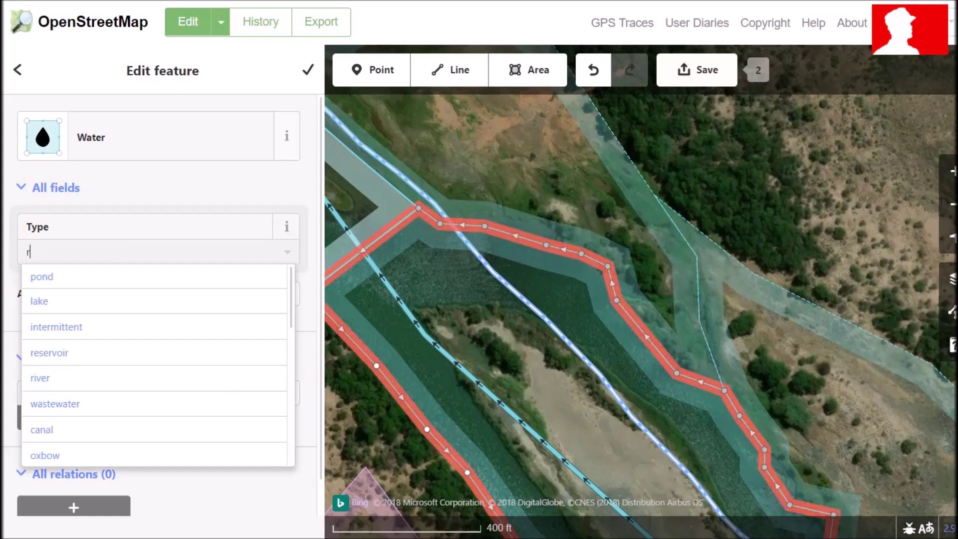
{"action": "type", "text": "iver"}
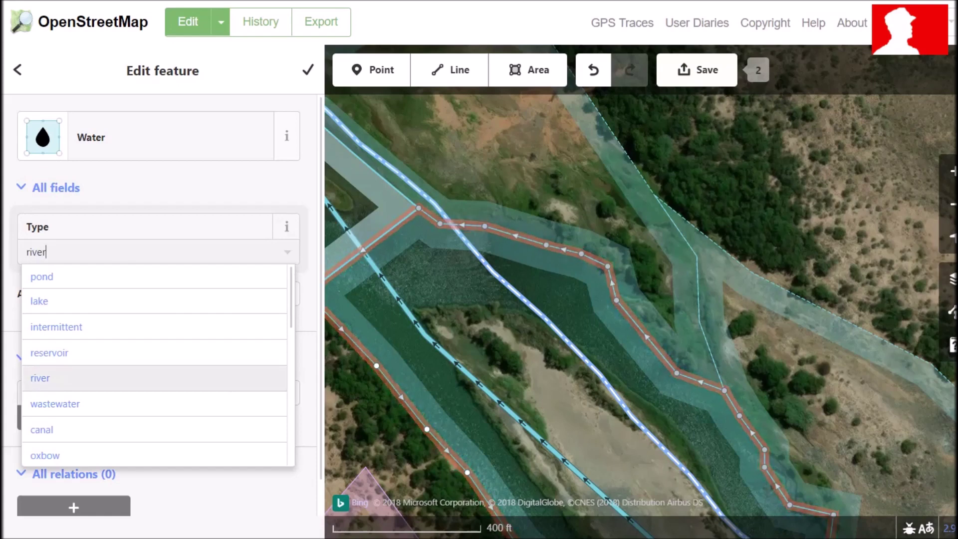
{"action": "key", "text": "Return"}
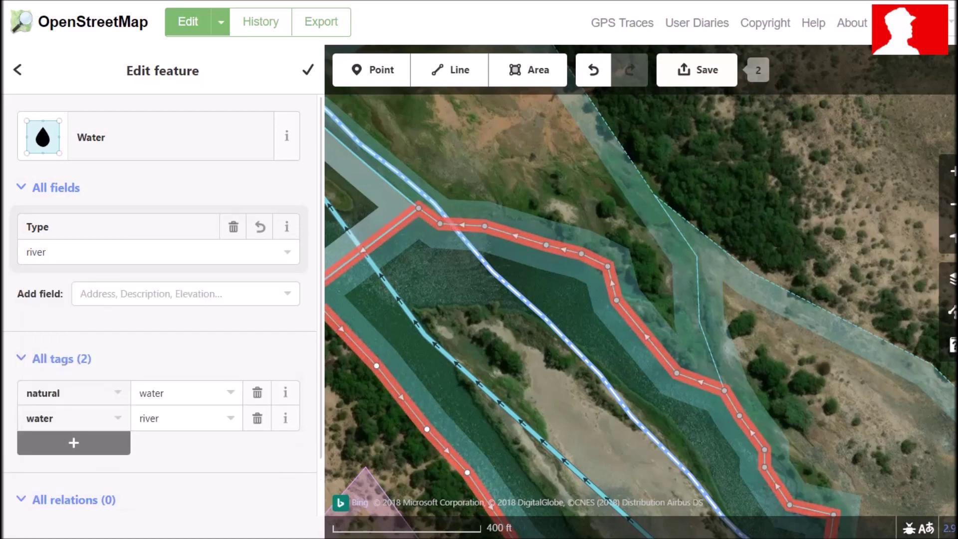
Step: Start a new area around the large sandy island by tracing its northern end and northeastern shore
{"action": "left_click", "coordinate": [599, 419]}
{"action": "left_click_drag", "start_coordinate": [599, 419], "coordinate": [516, 295]}
{"action": "left_click", "coordinate": [529, 70]}
{"action": "left_click_drag", "start_coordinate": [549, 239], "coordinate": [635, 241]}
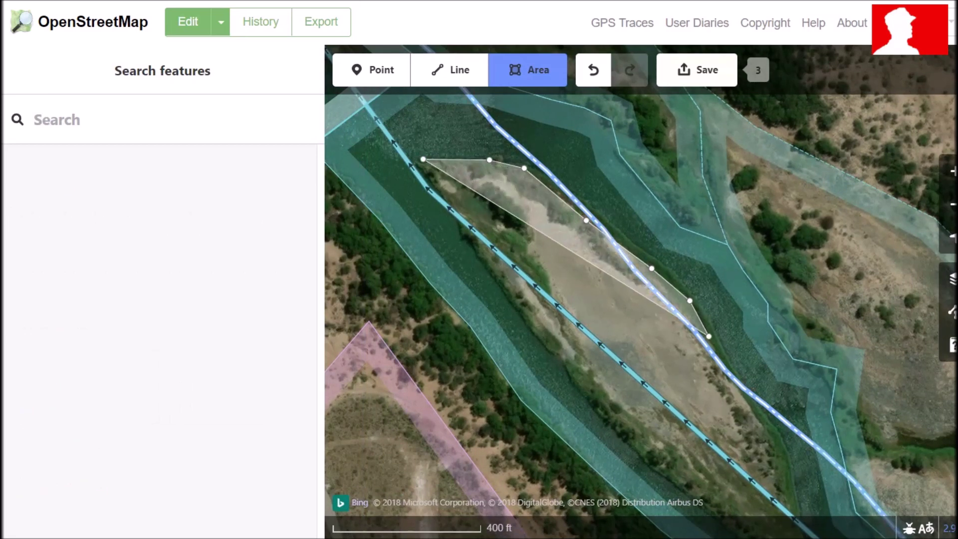
{"action": "left_click", "coordinate": [713, 339]}
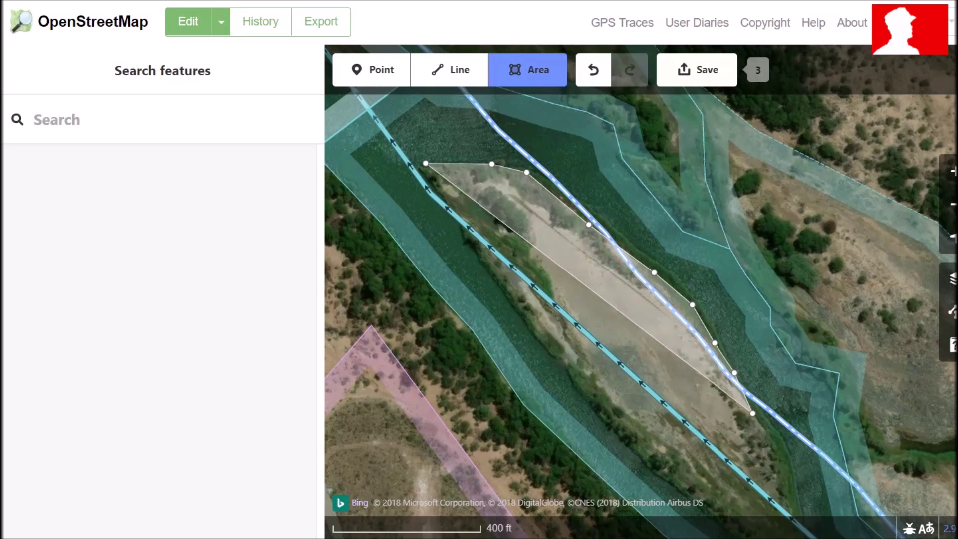
{"action": "left_click", "coordinate": [755, 417]}
Step: Trace the island outline down the rest of its eastern shore and around its southern tip
{"action": "left_click_drag", "start_coordinate": [766, 458], "coordinate": [648, 308]}
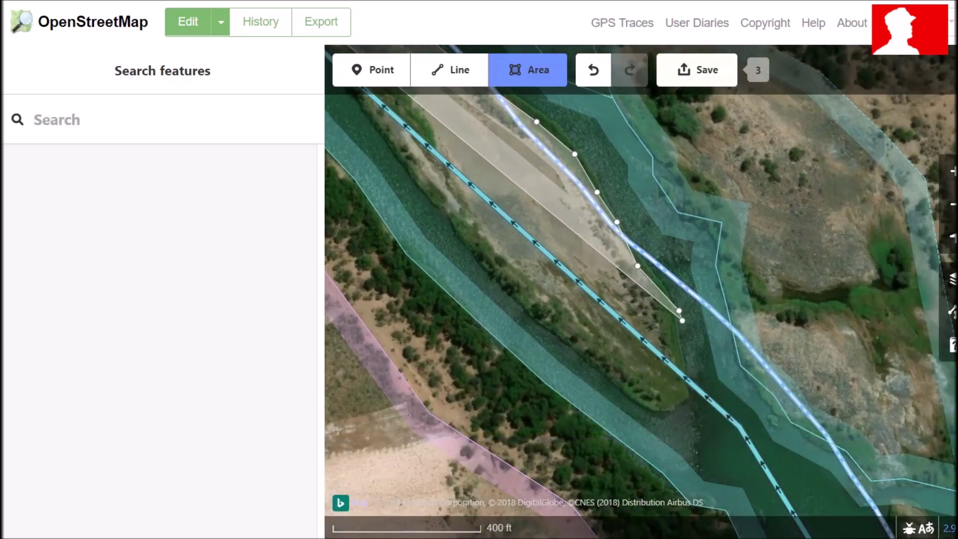
{"action": "left_click", "coordinate": [680, 310]}
{"action": "left_click", "coordinate": [699, 368]}
{"action": "left_click", "coordinate": [695, 402]}
{"action": "left_click", "coordinate": [666, 408]}
{"action": "left_click", "coordinate": [639, 404]}
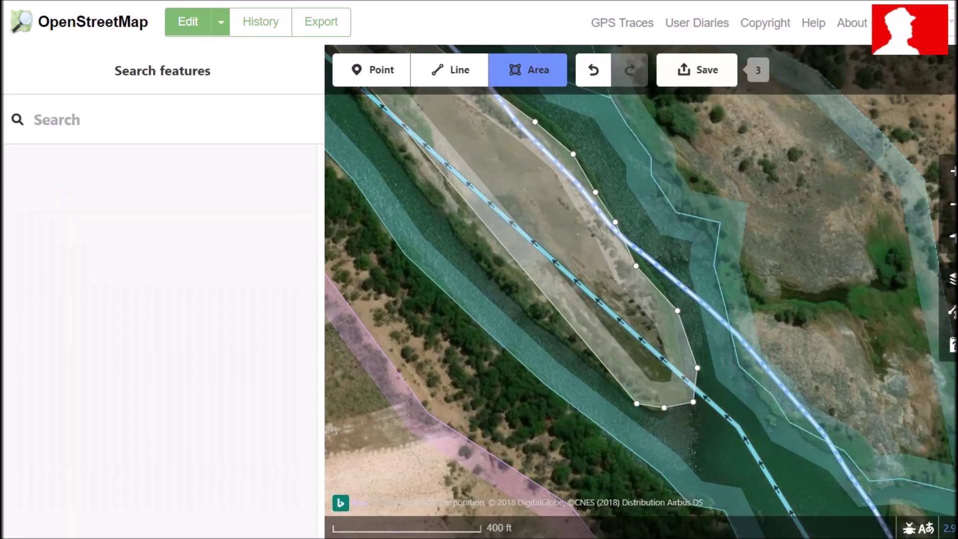
{"action": "left_click", "coordinate": [631, 401]}
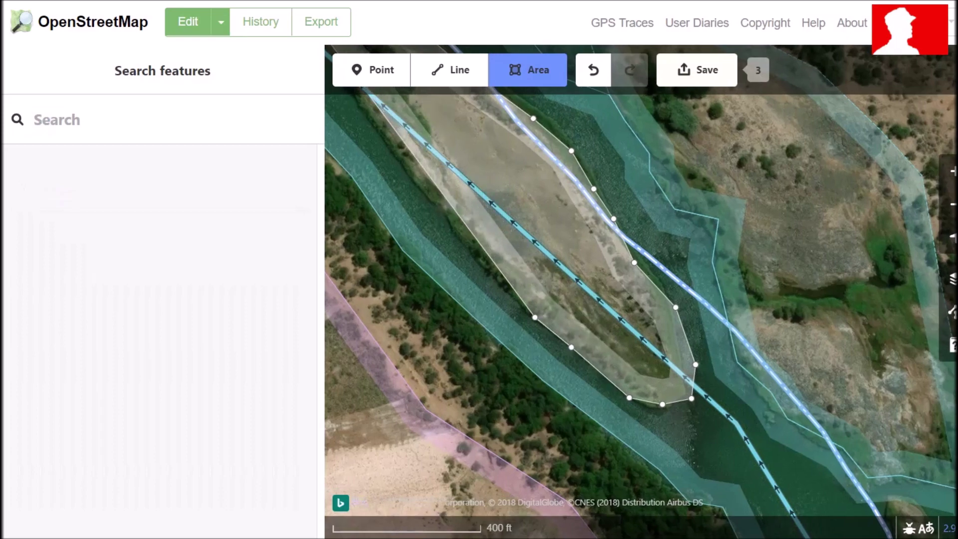
Step: Trace the island's southwestern shore back to its northern tip and close the area
{"action": "left_click", "coordinate": [454, 231]}
{"action": "left_click_drag", "start_coordinate": [459, 240], "coordinate": [568, 339]}
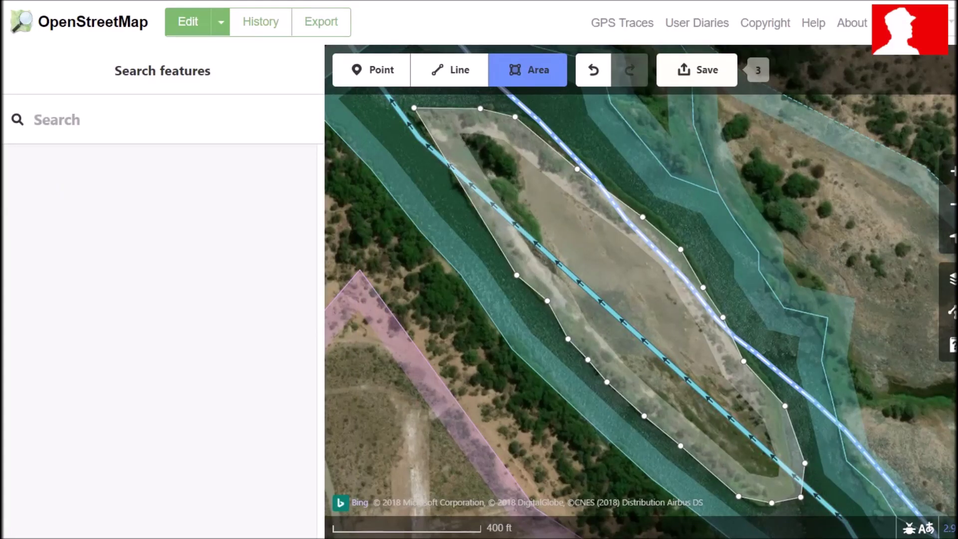
{"action": "left_click", "coordinate": [472, 205]}
{"action": "left_click_drag", "start_coordinate": [458, 203], "coordinate": [542, 293]}
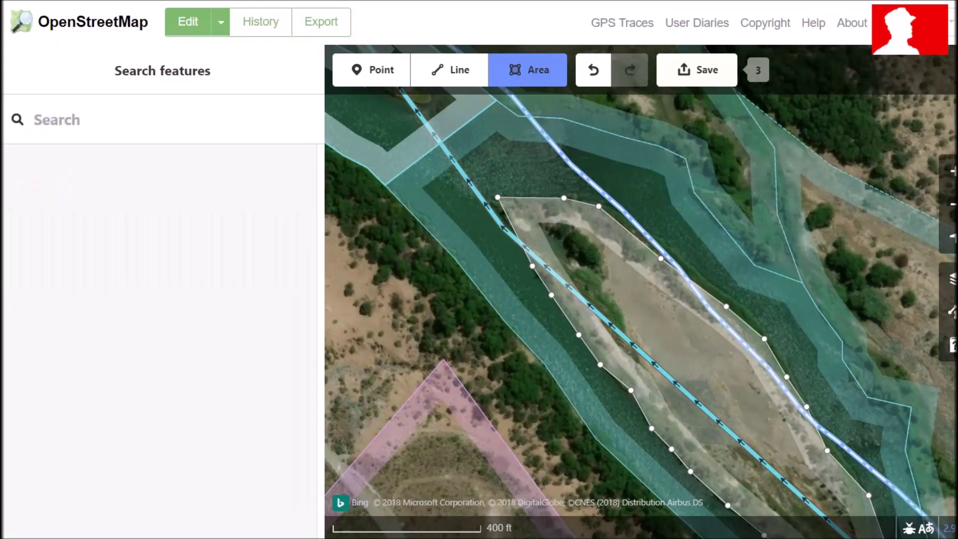
{"action": "left_click", "coordinate": [537, 270]}
{"action": "left_click", "coordinate": [498, 198]}
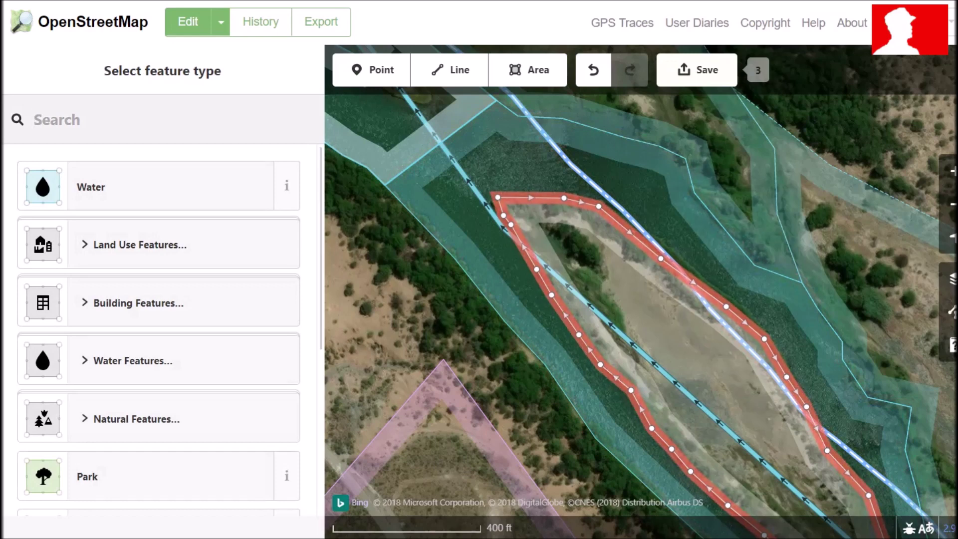
Step: Classify the closed island area as an Islet and merge it with the surrounding river water area so it cuts a hole
{"action": "type", "text": "isl"}
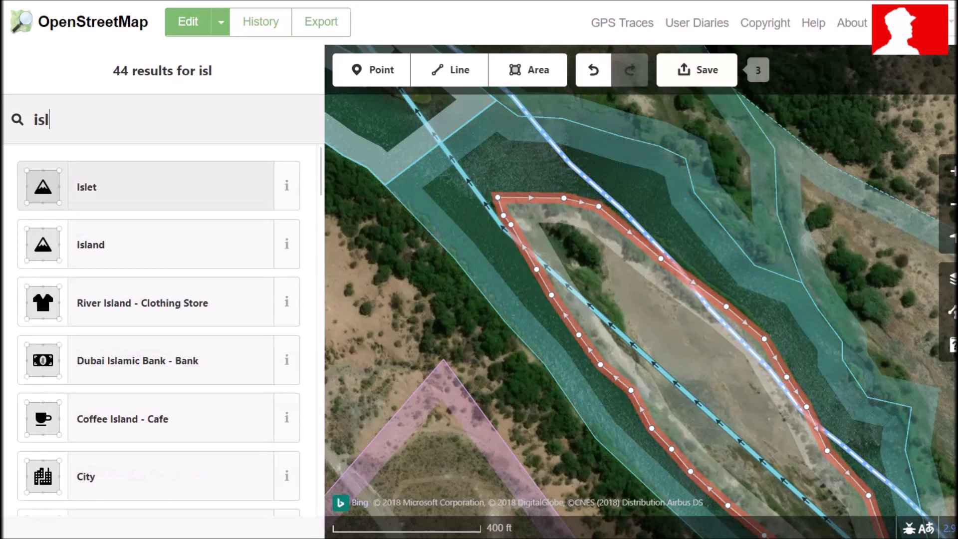
{"action": "key", "text": "Return"}
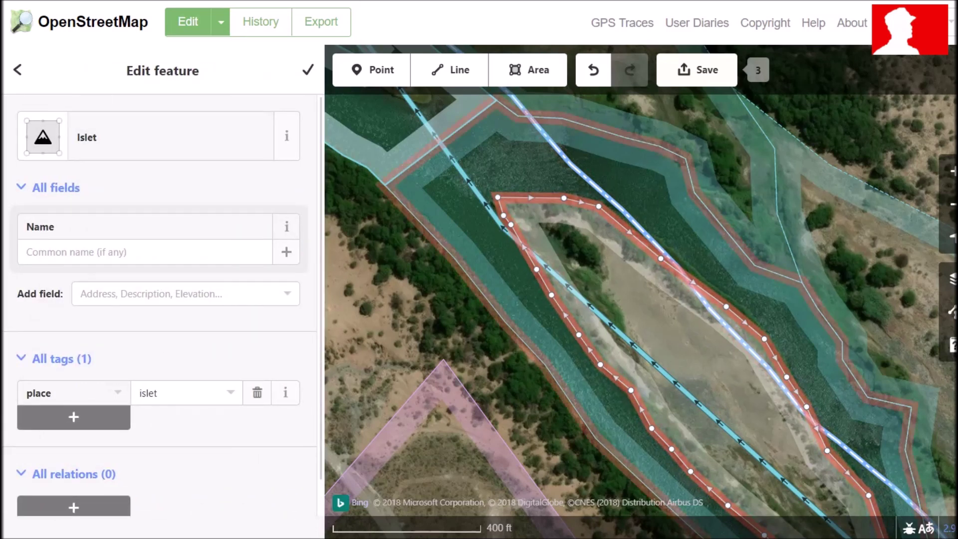
{"action": "left_click", "coordinate": [475, 264]}
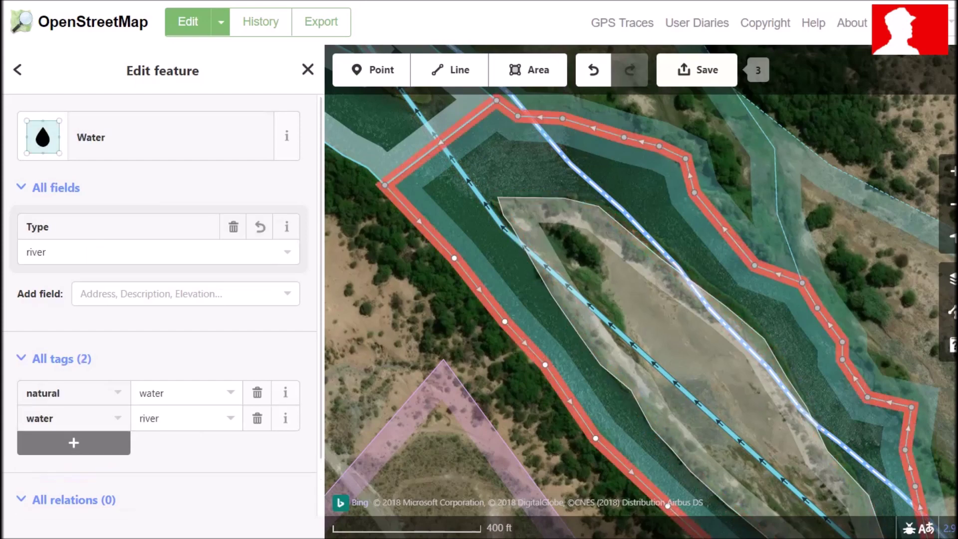
{"action": "left_click", "coordinate": [575, 319], "text": "shift"}
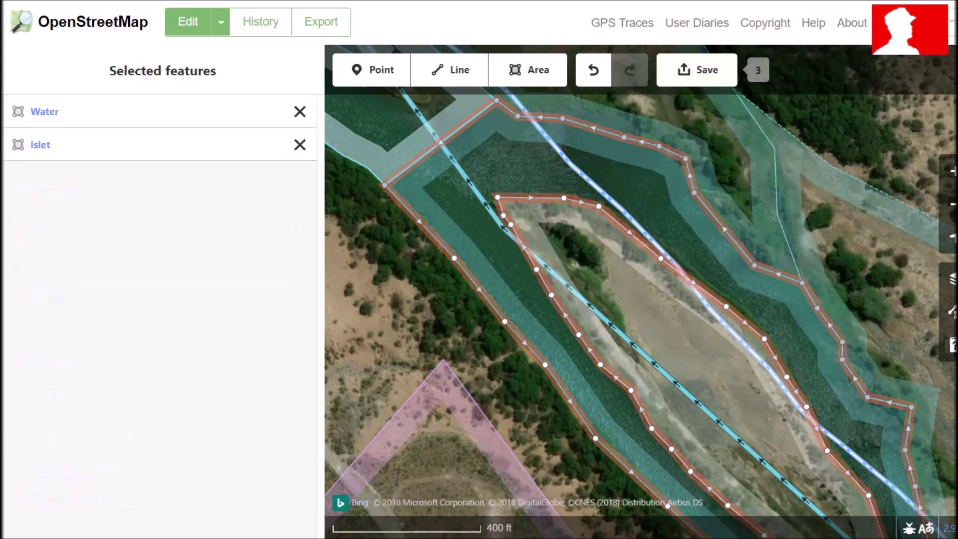
{"action": "right_click", "coordinate": [462, 245]}
{"action": "key", "text": "c"}
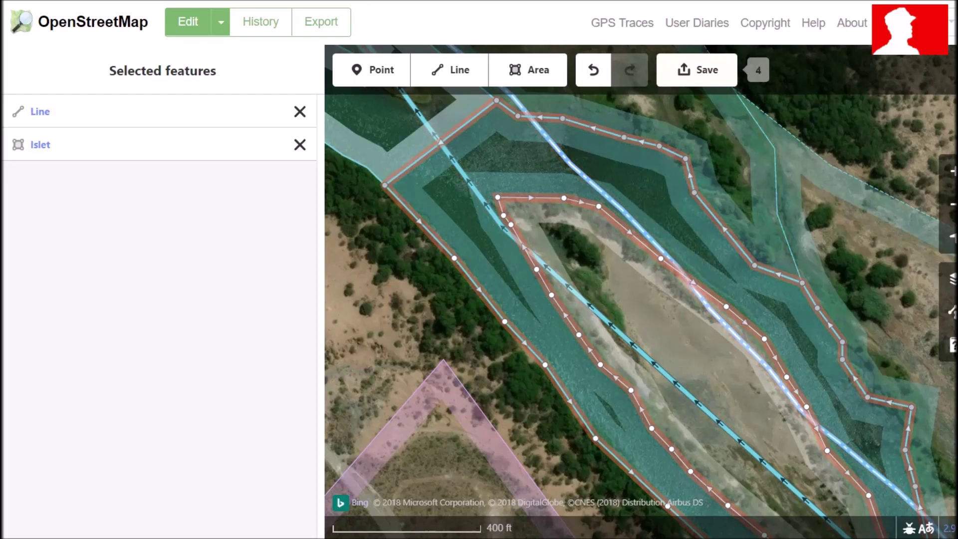
Step: Start a new area around the smaller island to the southeast by tracing its northern tip and northwestern shore
{"action": "left_click_drag", "start_coordinate": [739, 394], "coordinate": [574, 136]}
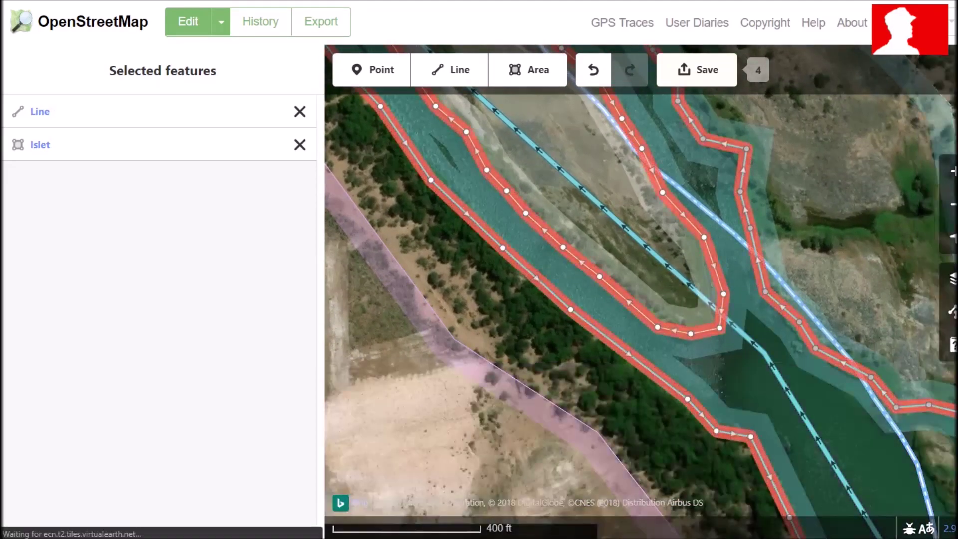
{"action": "left_click_drag", "start_coordinate": [779, 410], "coordinate": [493, 151]}
{"action": "left_click_drag", "start_coordinate": [705, 220], "coordinate": [685, 300]}
{"action": "scroll", "coordinate": [685, 300], "scroll_direction": "up", "scroll_amount": 1}
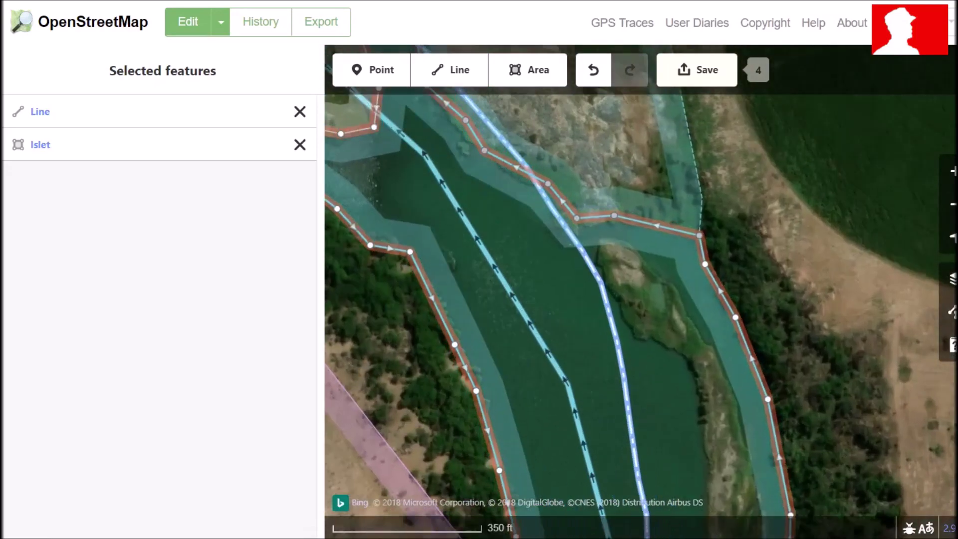
{"action": "left_click", "coordinate": [528, 70]}
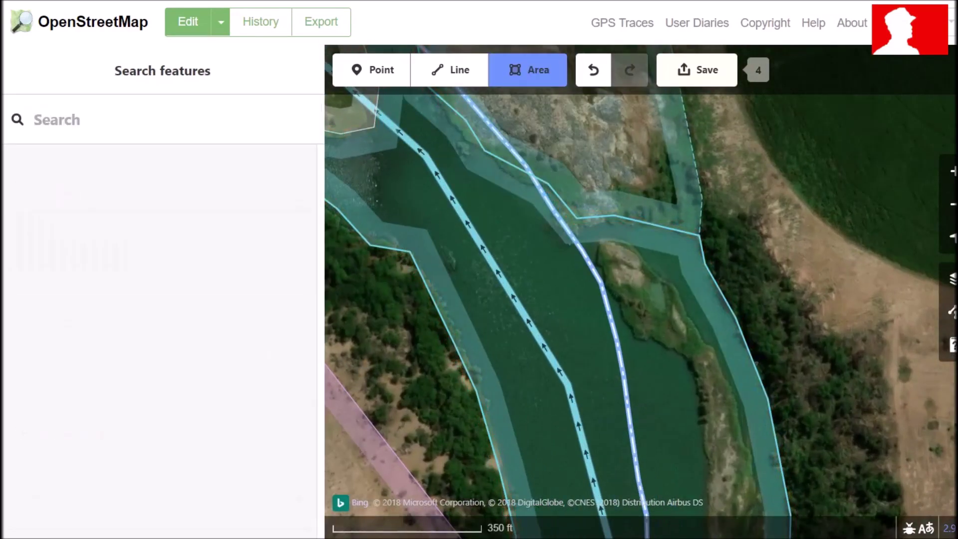
{"action": "left_click", "coordinate": [598, 258]}
{"action": "left_click", "coordinate": [618, 299]}
{"action": "left_click", "coordinate": [628, 334]}
{"action": "left_click", "coordinate": [666, 353]}
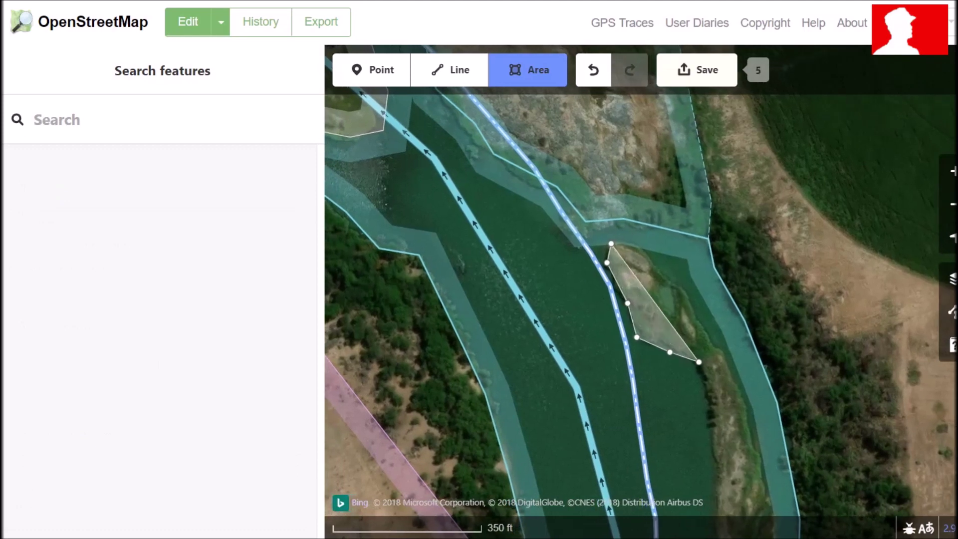
{"action": "left_click", "coordinate": [699, 370]}
Step: Trace the small island's outline down its western shore and across the southern end of its sandy part
{"action": "left_click_drag", "start_coordinate": [695, 419], "coordinate": [613, 206]}
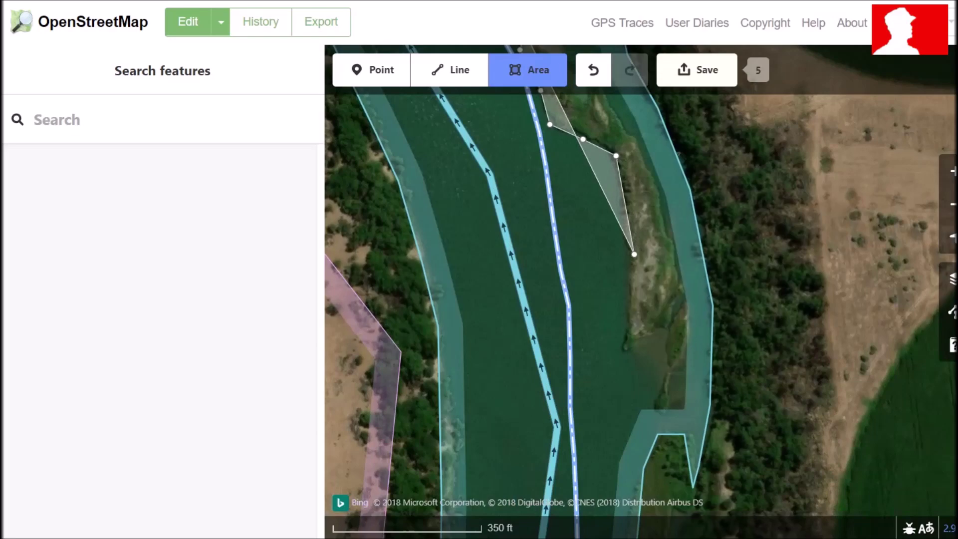
{"action": "left_click", "coordinate": [634, 256]}
{"action": "left_click", "coordinate": [632, 303]}
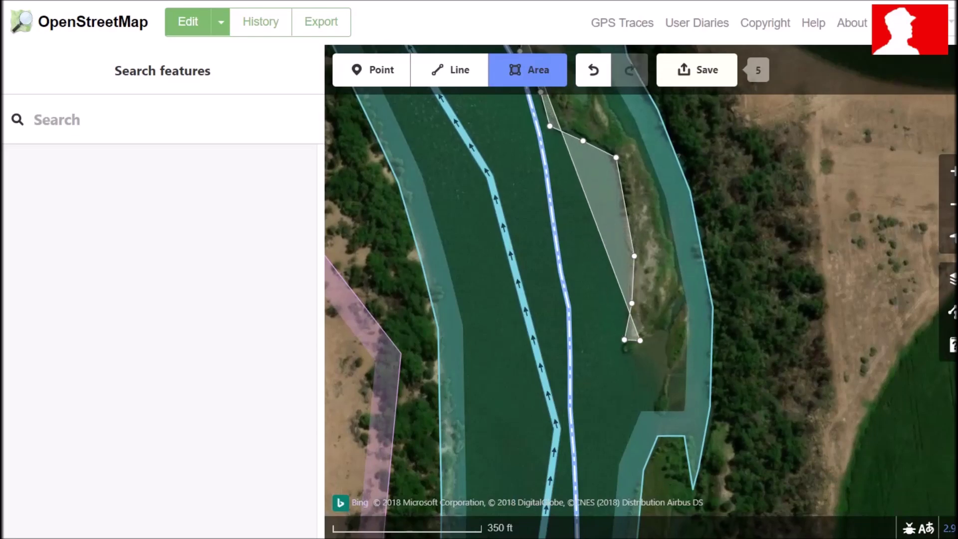
{"action": "left_click", "coordinate": [649, 338]}
{"action": "scroll", "coordinate": [647, 332], "scroll_direction": "up", "scroll_amount": 5}
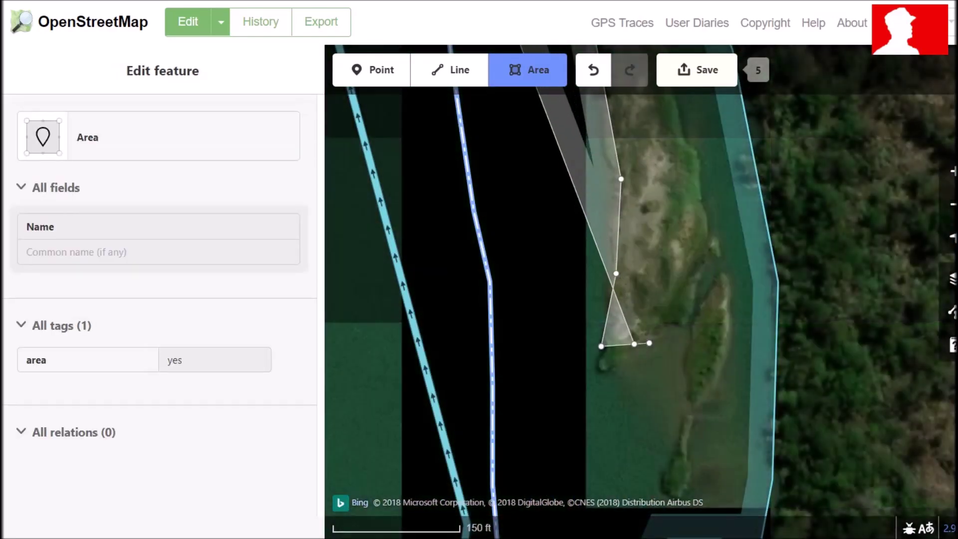
{"action": "left_click_drag", "start_coordinate": [660, 422], "coordinate": [597, 281]}
{"action": "key", "text": "Up"}
{"action": "key", "text": "Up"}
{"action": "key", "text": "Up"}
{"action": "key", "text": "Escape"}
{"action": "key", "text": "ctrl+z"}
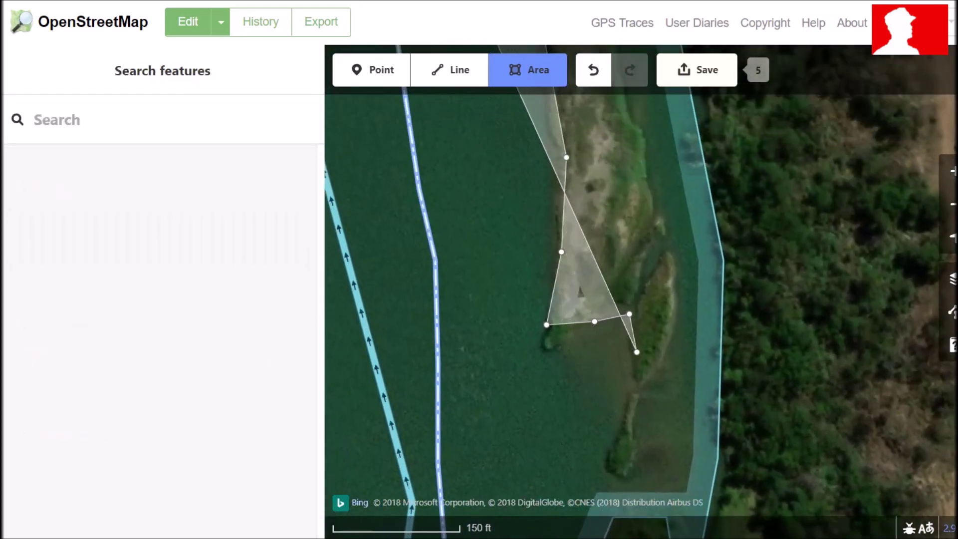
Step: Trace the outline around the narrow southern spit and back up its eastern side
{"action": "left_click", "coordinate": [607, 454]}
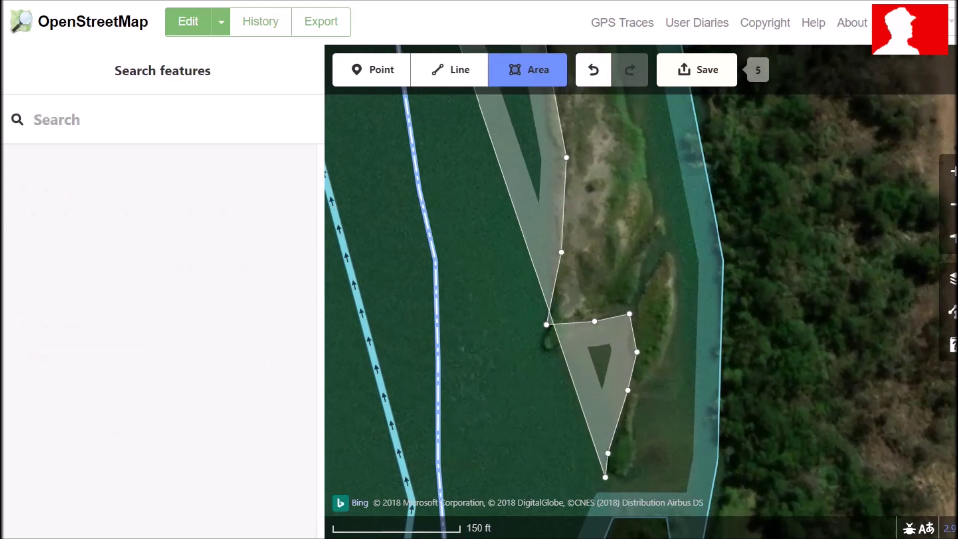
{"action": "left_click", "coordinate": [618, 478]}
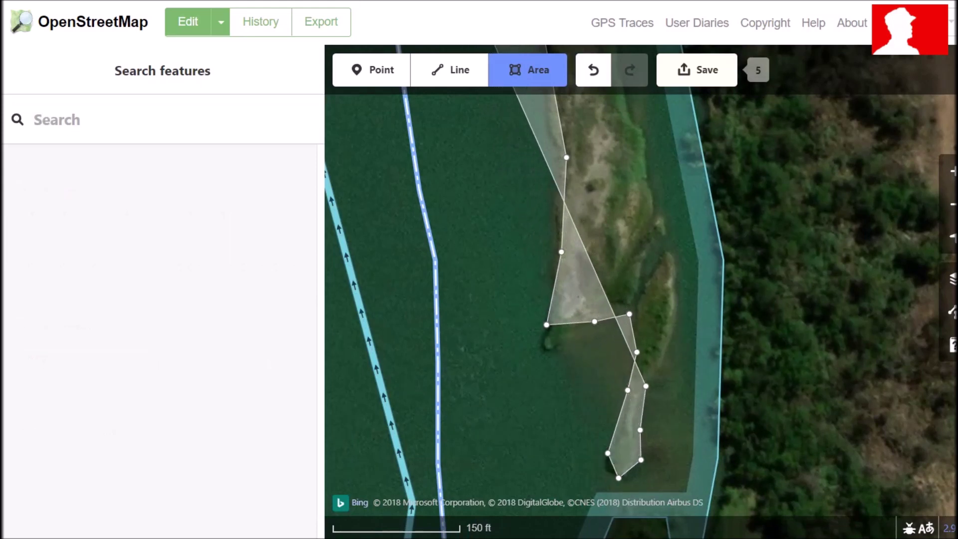
{"action": "left_click", "coordinate": [646, 386]}
{"action": "left_click", "coordinate": [682, 311]}
Step: Continue the small island's outline northward along the middle of its eastern shore
{"action": "left_click_drag", "start_coordinate": [656, 229], "coordinate": [651, 294]}
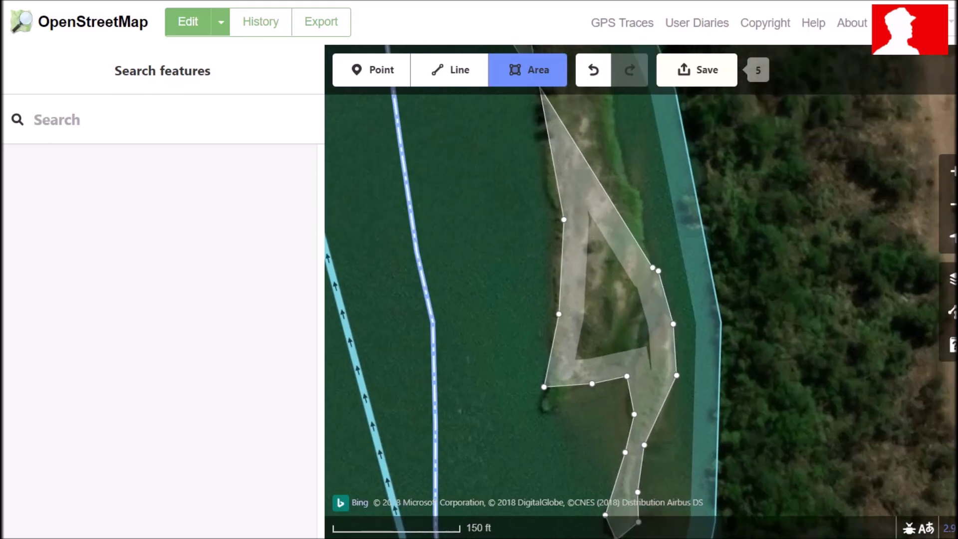
{"action": "left_click", "coordinate": [645, 239]}
{"action": "left_click", "coordinate": [644, 194]}
{"action": "left_click_drag", "start_coordinate": [618, 191], "coordinate": [645, 351]}
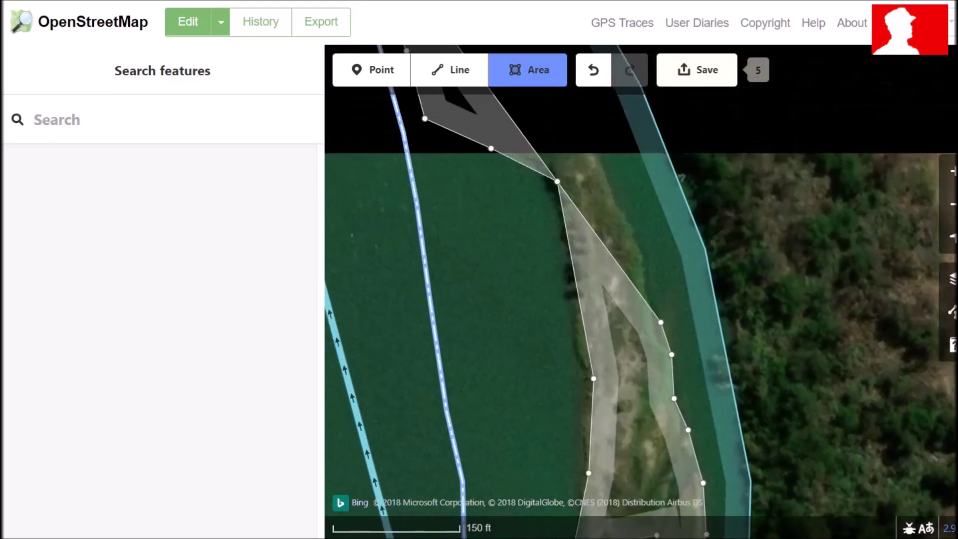
{"action": "left_click", "coordinate": [639, 234]}
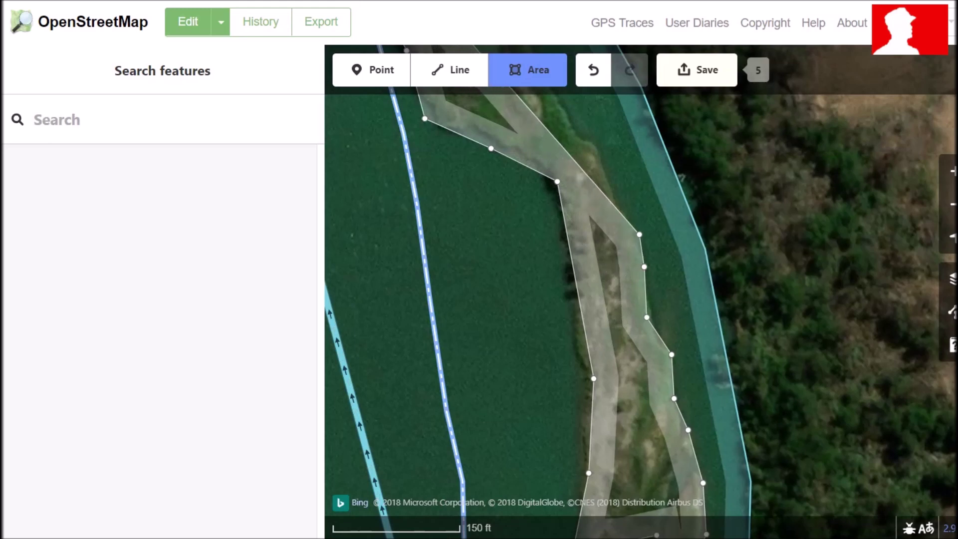
{"action": "left_click", "coordinate": [619, 196]}
{"action": "left_click", "coordinate": [600, 172]}
{"action": "left_click_drag", "start_coordinate": [601, 172], "coordinate": [644, 306]}
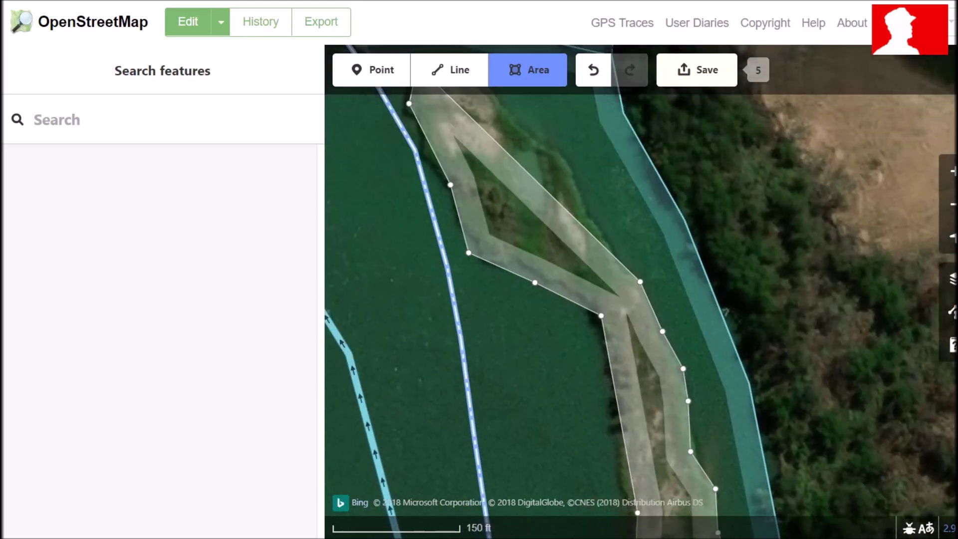
Step: Trace the small island's northeastern shore back to its northern tip and close the area
{"action": "left_click", "coordinate": [622, 264]}
{"action": "left_click", "coordinate": [586, 211]}
{"action": "left_click", "coordinate": [575, 185]}
{"action": "left_click", "coordinate": [566, 163]}
{"action": "left_click_drag", "start_coordinate": [521, 168], "coordinate": [618, 344]}
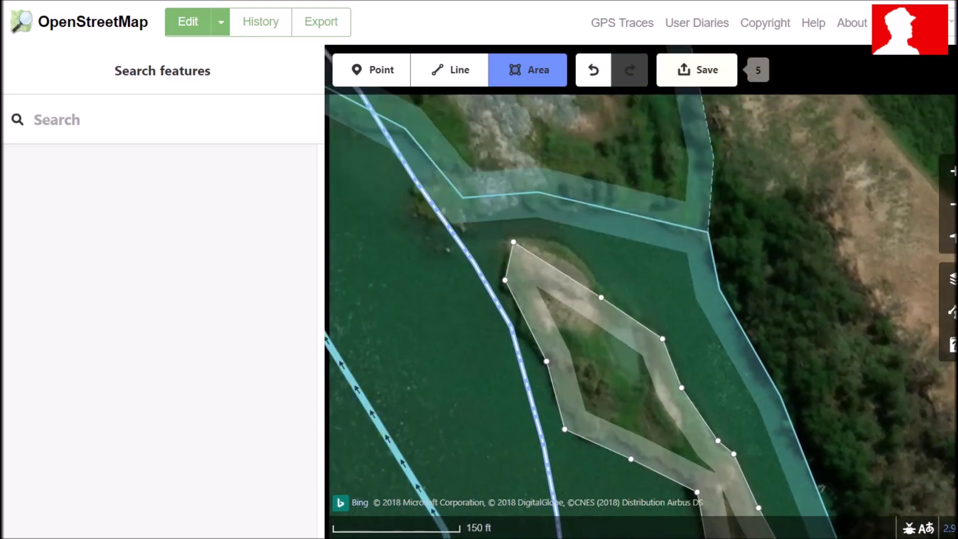
{"action": "left_click", "coordinate": [609, 292]}
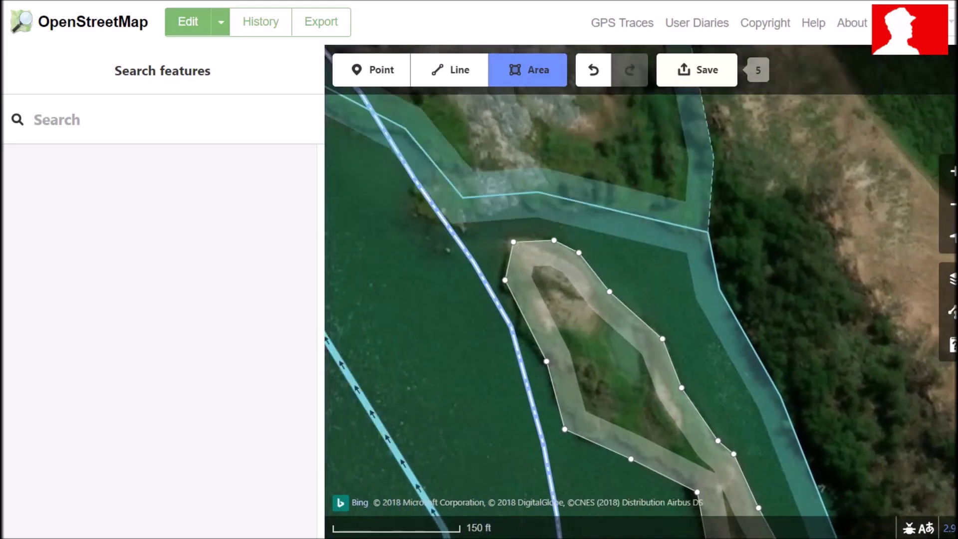
{"action": "left_click", "coordinate": [514, 242]}
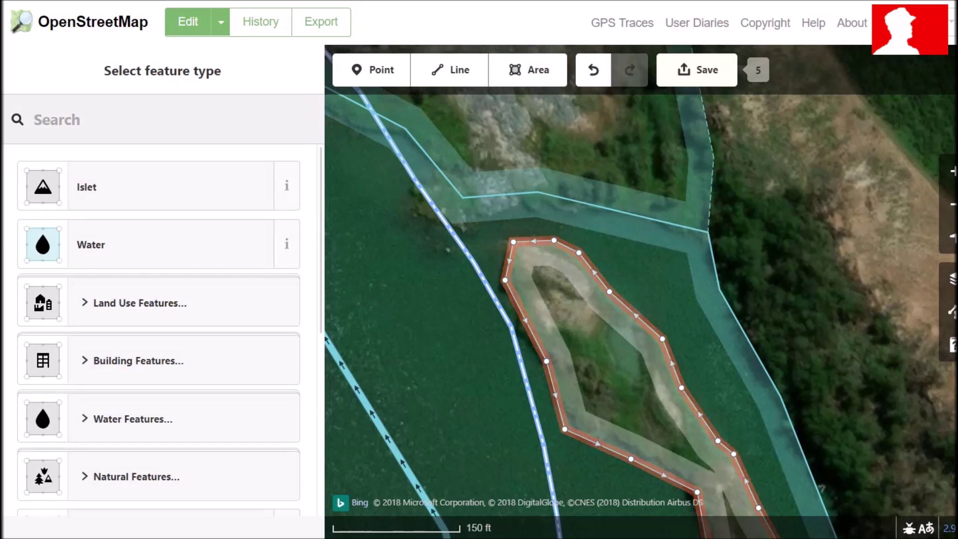
Step: Add extra nodes along the small island's northwestern edge and reshape it to follow the shoreline
{"action": "double_click", "coordinate": [537, 341]}
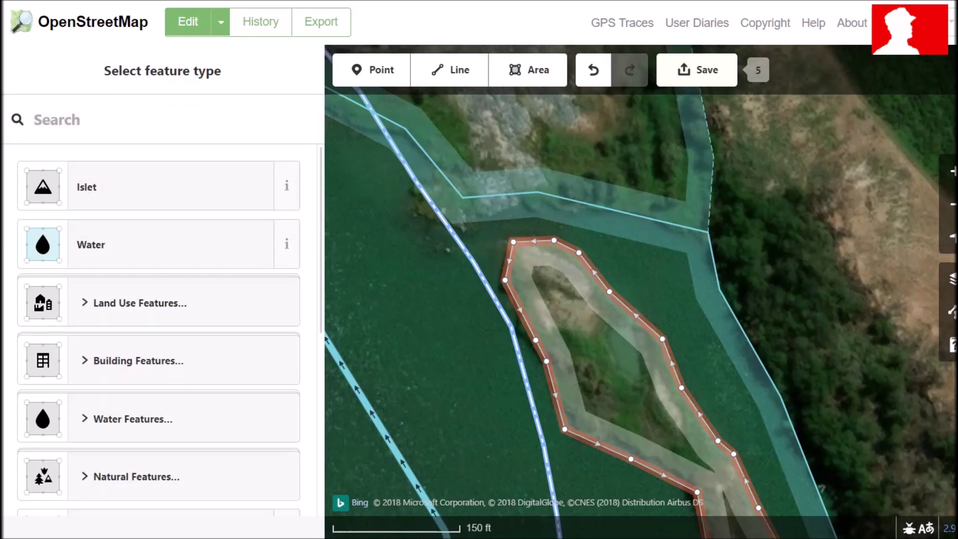
{"action": "double_click", "coordinate": [516, 300]}
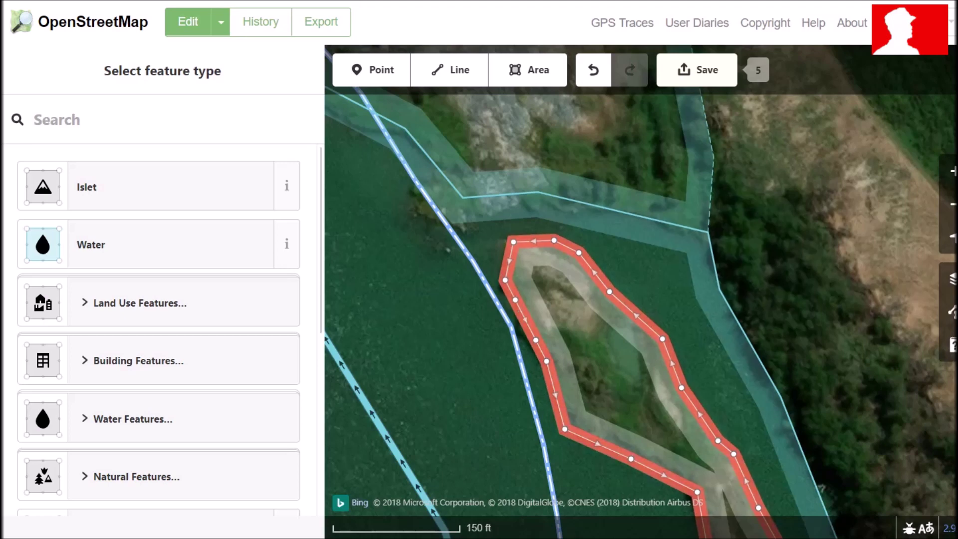
{"action": "left_click_drag", "start_coordinate": [526, 320], "coordinate": [531, 341]}
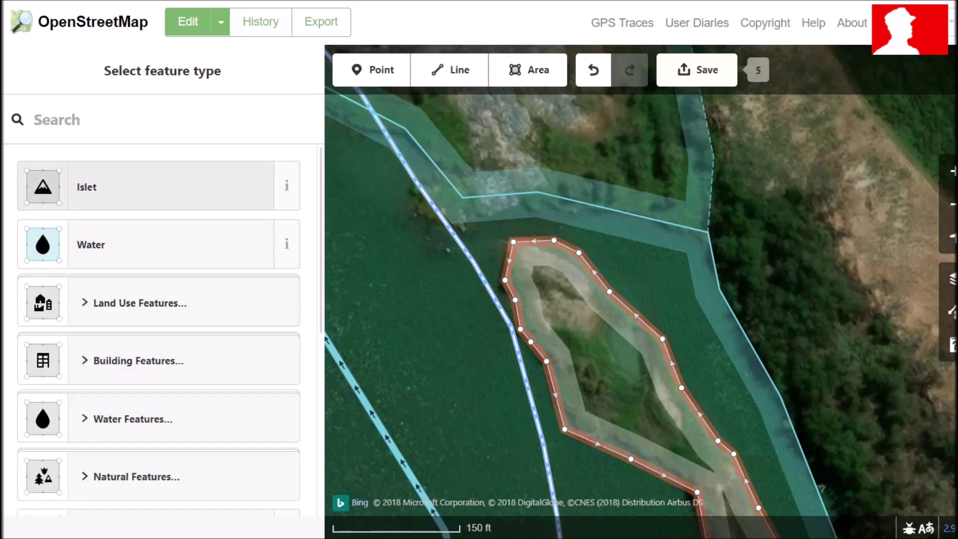
Step: Classify the small island area as an Islet and merge it with the river water area
{"action": "left_click", "coordinate": [150, 186]}
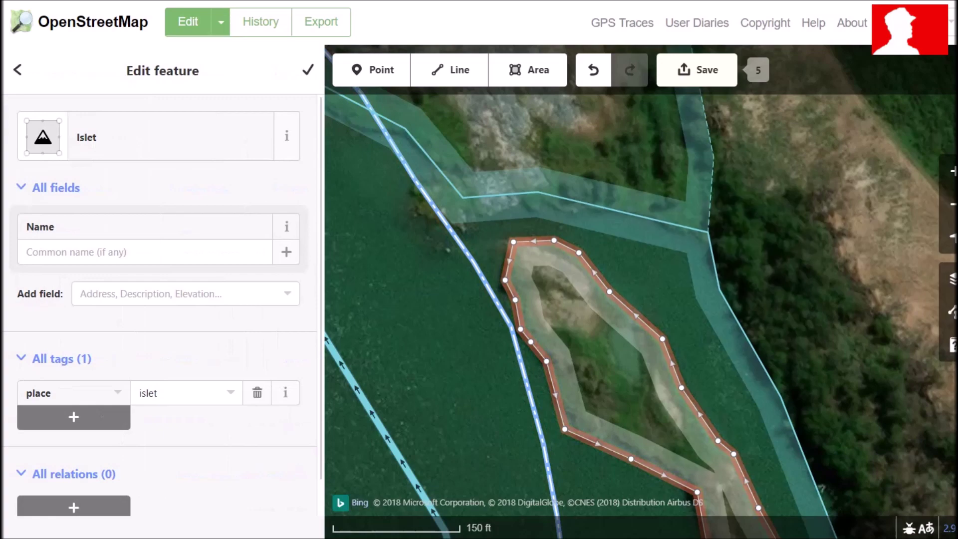
{"action": "left_click", "coordinate": [672, 237], "text": "shift"}
{"action": "right_click", "coordinate": [672, 236]}
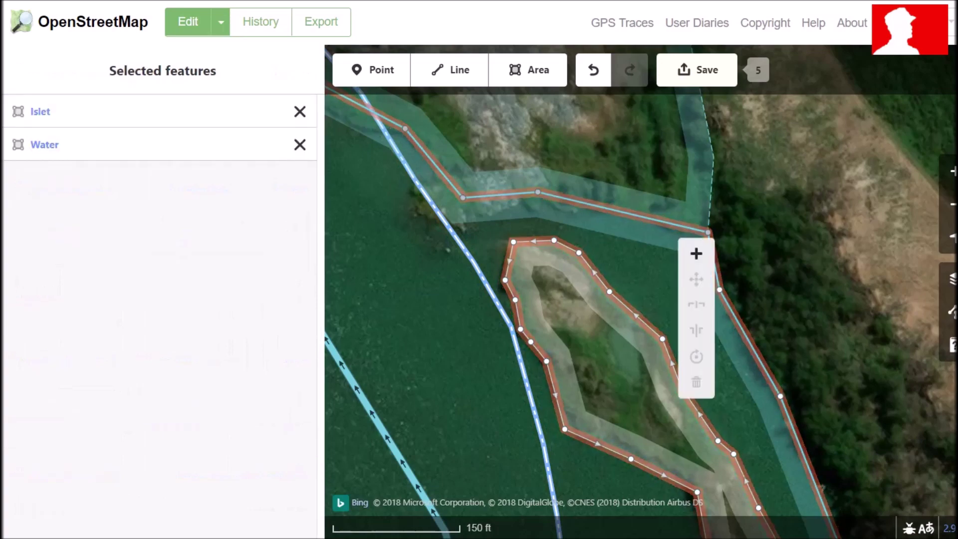
{"action": "left_click", "coordinate": [697, 254]}
Step: Examine the merged river area and its eastern bank south of the small island
{"action": "scroll", "coordinate": [592, 169], "scroll_direction": "down", "scroll_amount": 5}
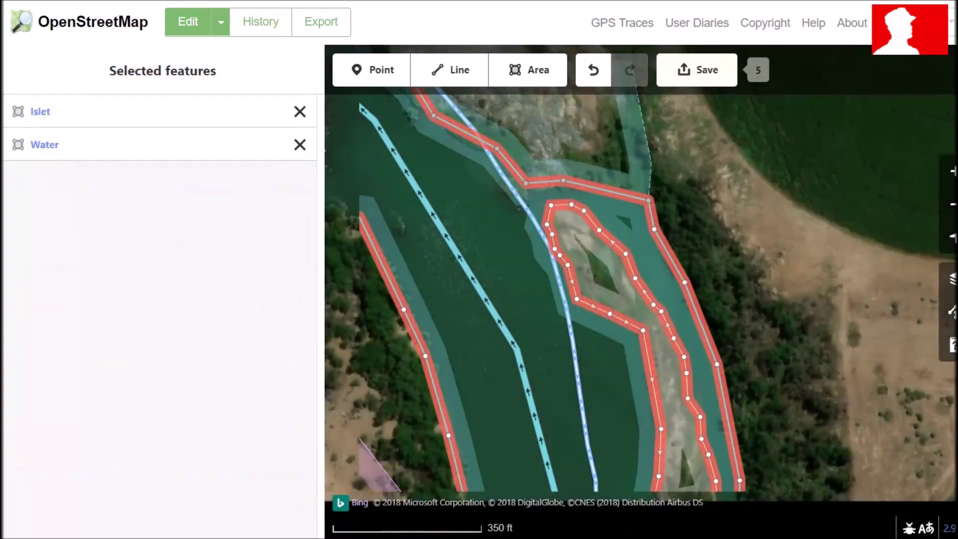
{"action": "left_click_drag", "start_coordinate": [649, 429], "coordinate": [580, 184]}
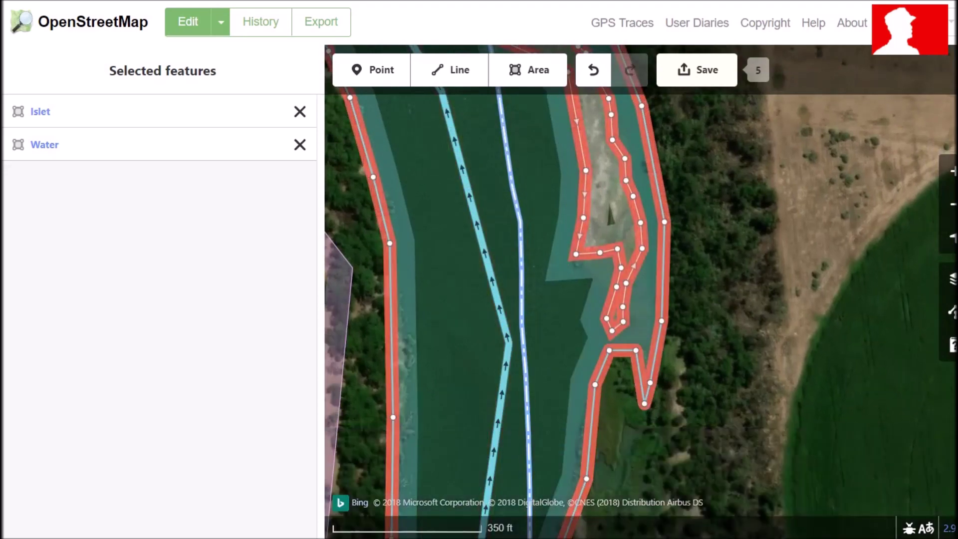
{"action": "left_click_drag", "start_coordinate": [624, 415], "coordinate": [625, 204]}
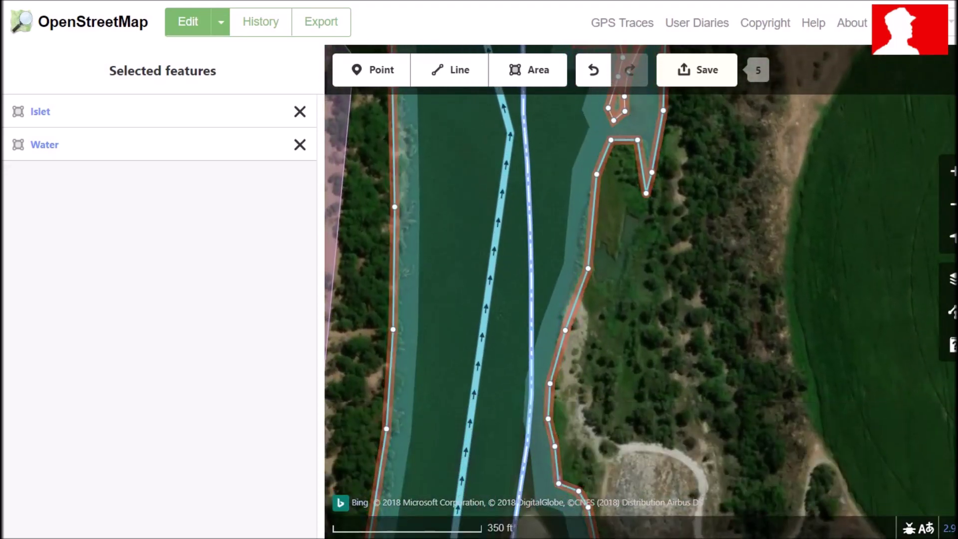
{"action": "scroll", "coordinate": [647, 262], "scroll_direction": "up", "scroll_amount": 4}
{"action": "left_click_drag", "start_coordinate": [616, 179], "coordinate": [590, 301]}
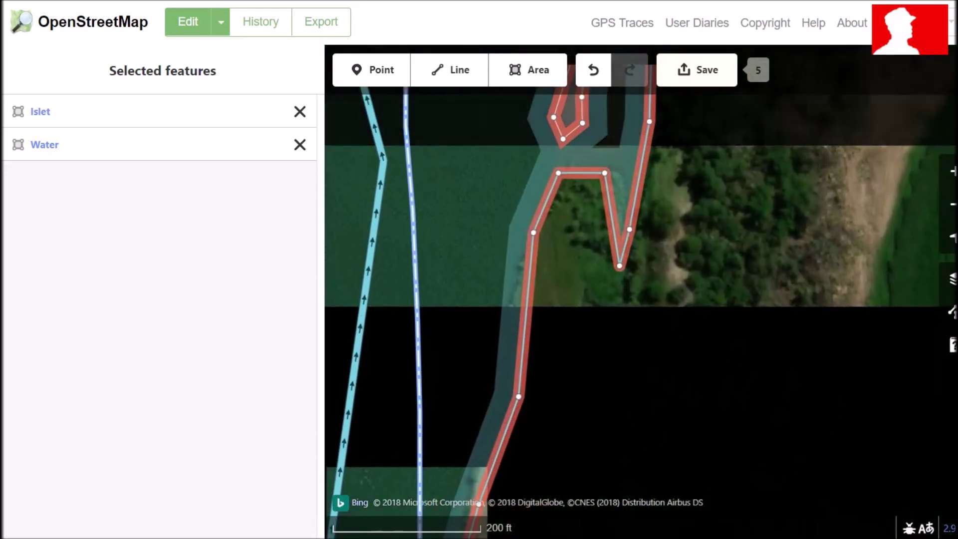
{"action": "scroll", "coordinate": [590, 301], "scroll_direction": "down", "scroll_amount": 2}
{"action": "key", "text": "Down"}
{"action": "key", "text": "Down"}
{"action": "key", "text": "Down"}
{"action": "key", "text": "Down"}
{"action": "key", "text": "Down"}
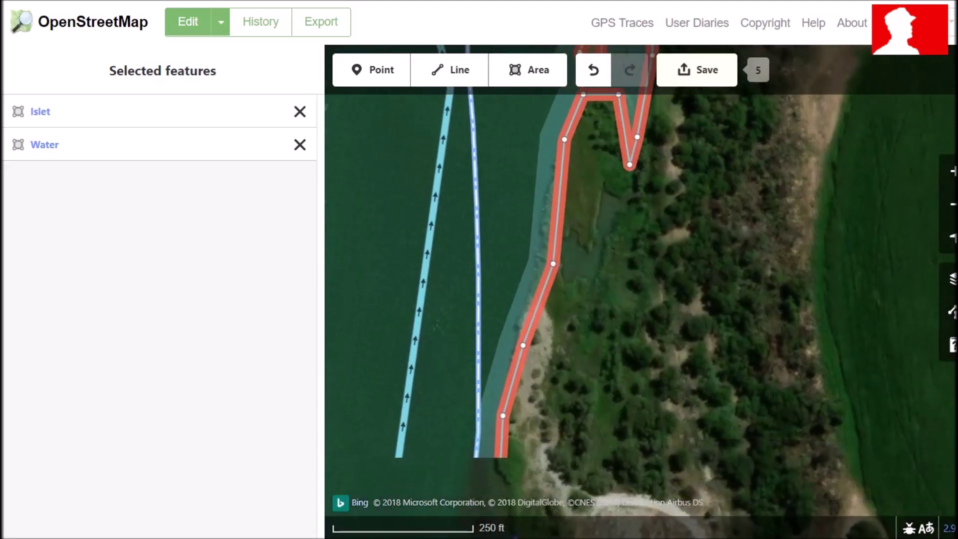
{"action": "left_click_drag", "start_coordinate": [644, 224], "coordinate": [569, 361]}
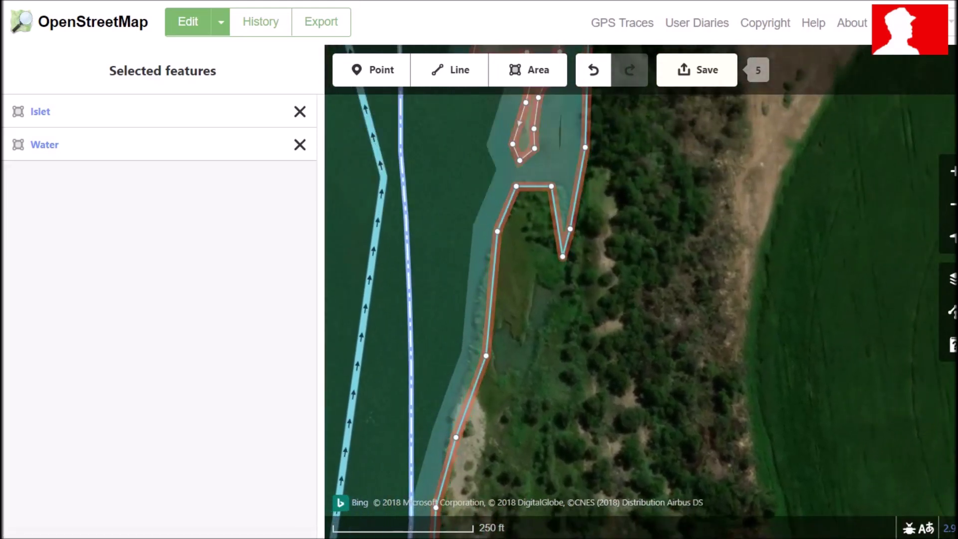
Step: Start an area at the notch in the riverbank south of the small island and trace the wetland's eastern edge southward
{"action": "left_click", "coordinate": [528, 70]}
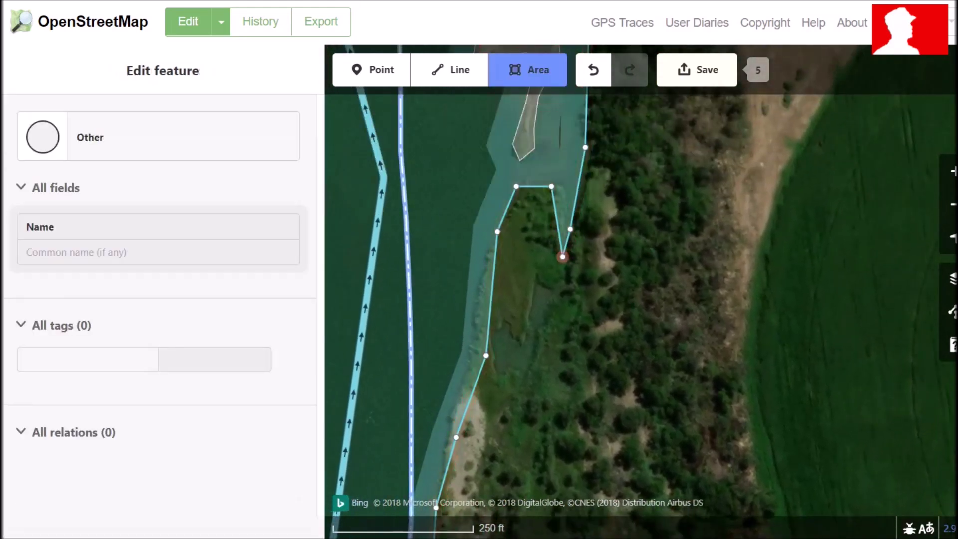
{"action": "left_click", "coordinate": [562, 257]}
{"action": "left_click", "coordinate": [564, 314]}
{"action": "left_click", "coordinate": [570, 369]}
{"action": "left_click", "coordinate": [543, 414]}
{"action": "left_click", "coordinate": [536, 453]}
{"action": "left_click_drag", "start_coordinate": [619, 430], "coordinate": [635, 244]}
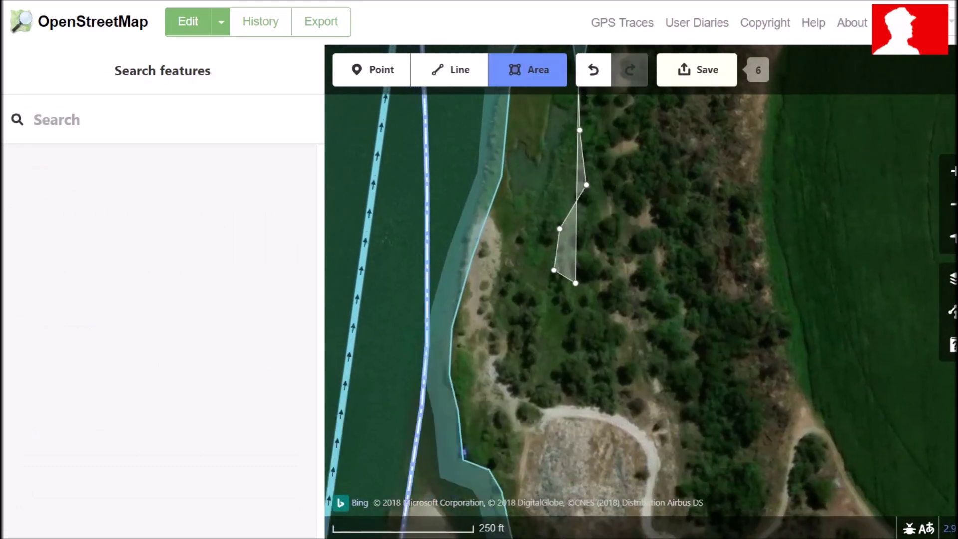
{"action": "left_click", "coordinate": [540, 295]}
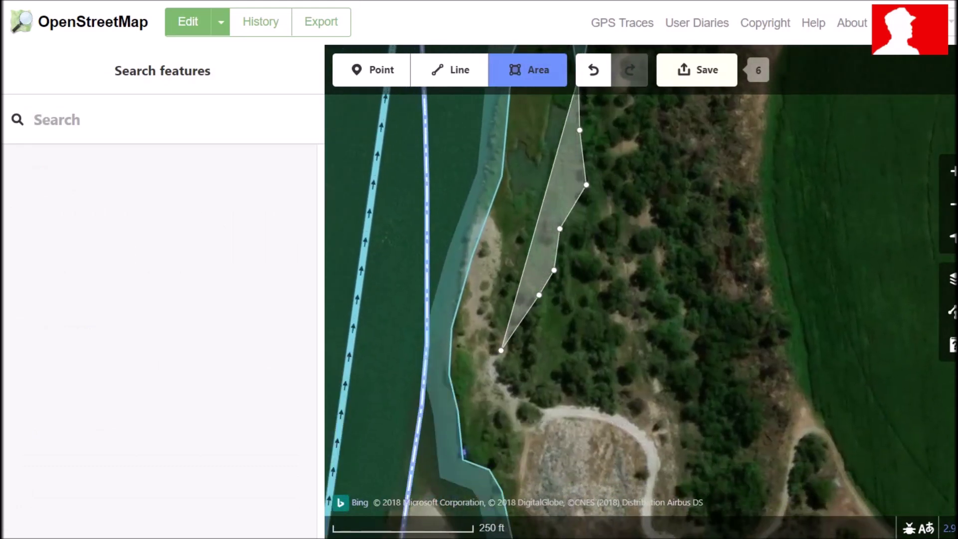
Step: Carry the wetland outline around its southern tip and back north beside the sandy strip toward the riverbank
{"action": "left_click", "coordinate": [494, 336]}
{"action": "left_click", "coordinate": [505, 273]}
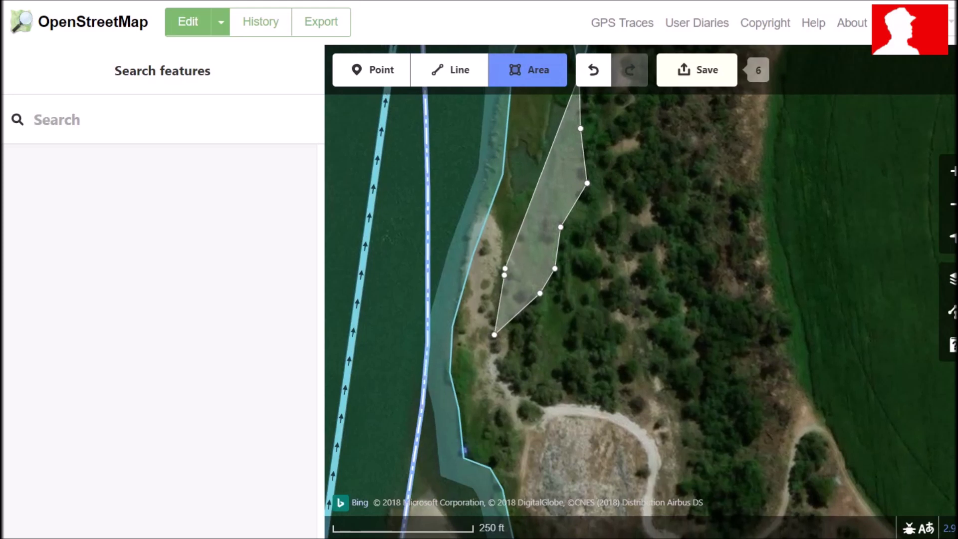
{"action": "left_click", "coordinate": [505, 243]}
{"action": "left_click", "coordinate": [495, 226]}
Step: Continue the wetland outline north along the existing river edge's shared nodes to the notch and finish the area
{"action": "left_click_drag", "start_coordinate": [531, 182], "coordinate": [567, 251]}
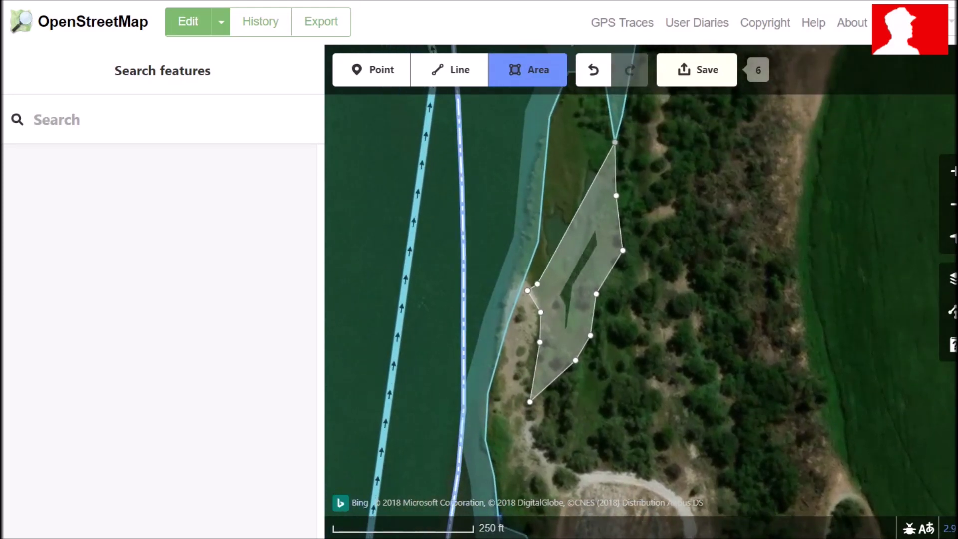
{"action": "left_click", "coordinate": [525, 280]}
{"action": "left_click", "coordinate": [539, 240]}
{"action": "left_click_drag", "start_coordinate": [562, 185], "coordinate": [574, 286]}
{"action": "left_click", "coordinate": [561, 218]}
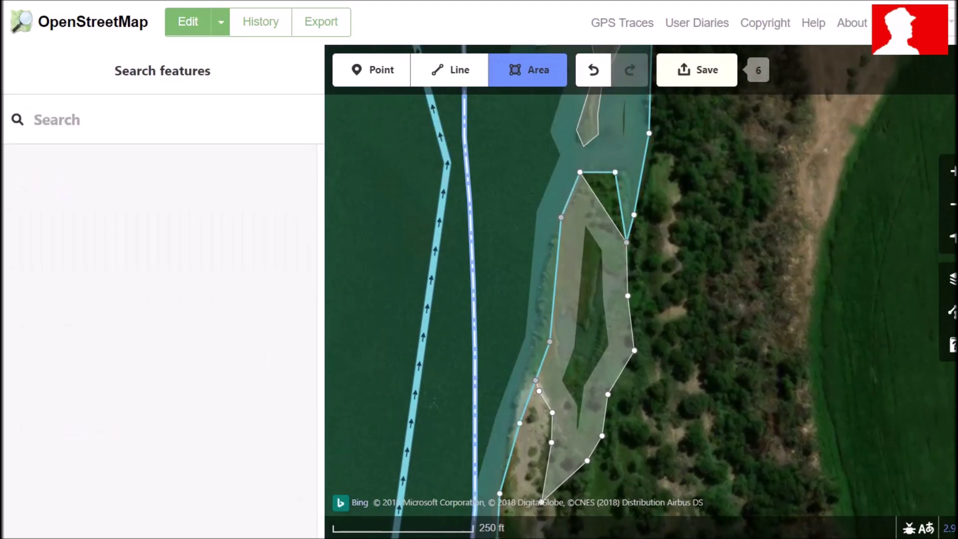
{"action": "left_click", "coordinate": [581, 173]}
{"action": "double_click", "coordinate": [615, 171]}
Step: Classify the wetland area as Water and set its type to river
{"action": "left_click_drag", "start_coordinate": [589, 440], "coordinate": [632, 170]}
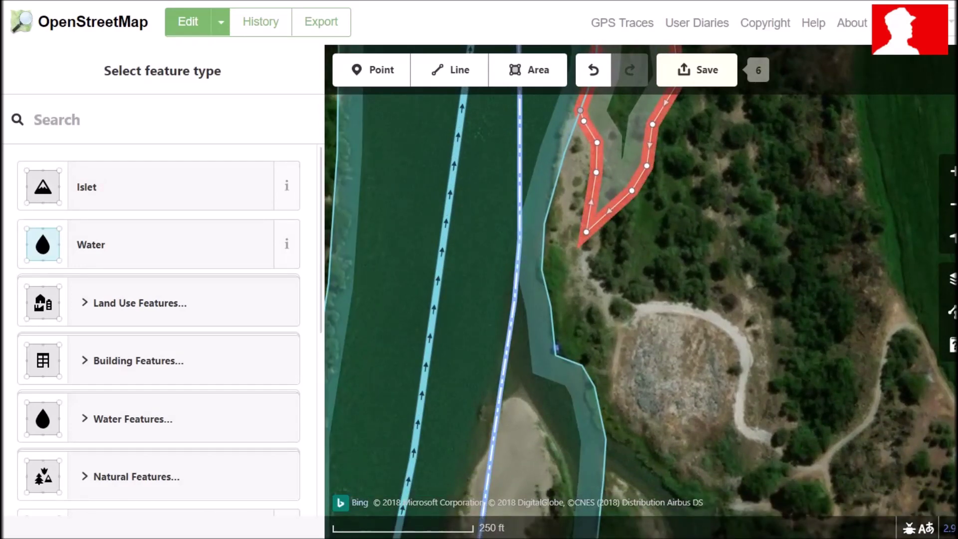
{"action": "left_click", "coordinate": [149, 249]}
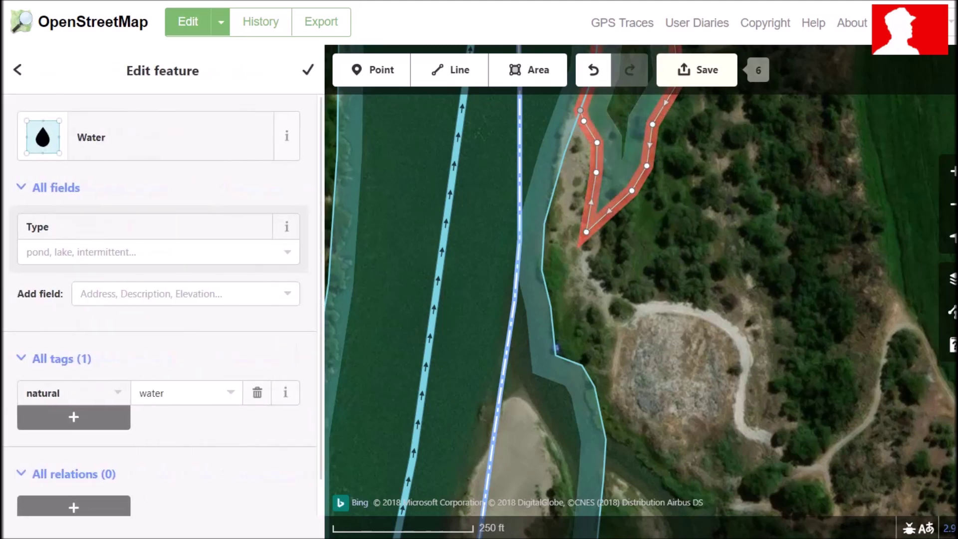
{"action": "left_click", "coordinate": [150, 252]}
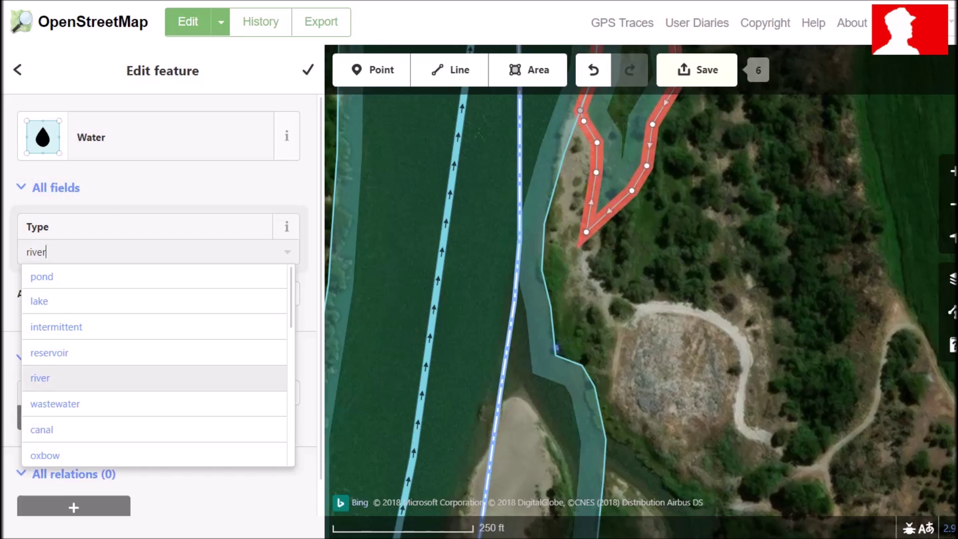
{"action": "type", "text": "rive"}
{"action": "key", "text": "Return"}
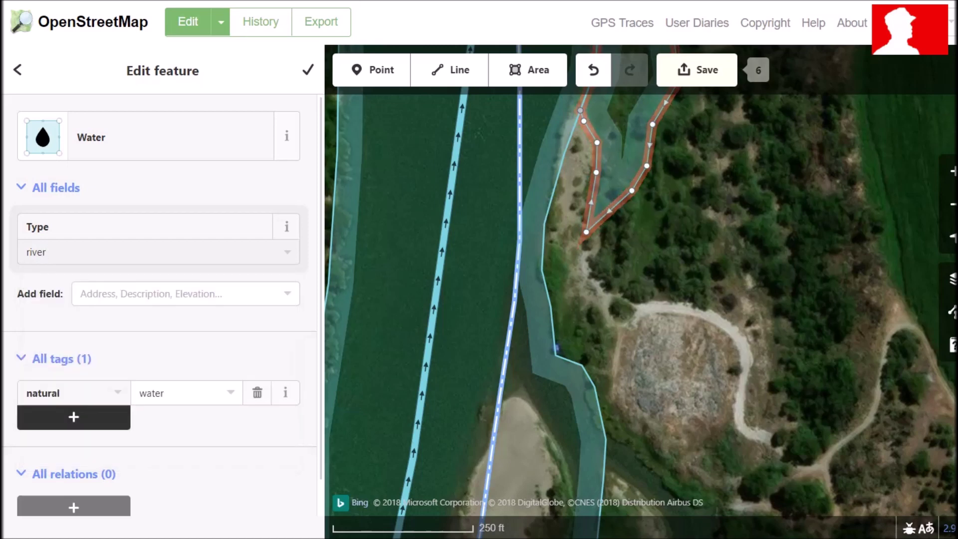
Step: Add the tag intermittent=yes to the wetland water area and deselect it
{"action": "left_click", "coordinate": [74, 418]}
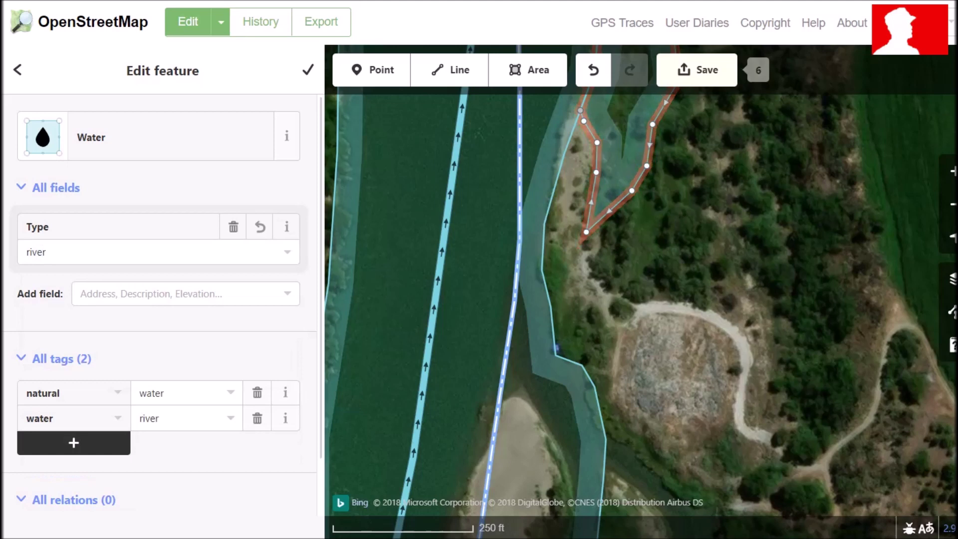
{"action": "left_click", "coordinate": [73, 443]}
{"action": "type", "text": "inter"}
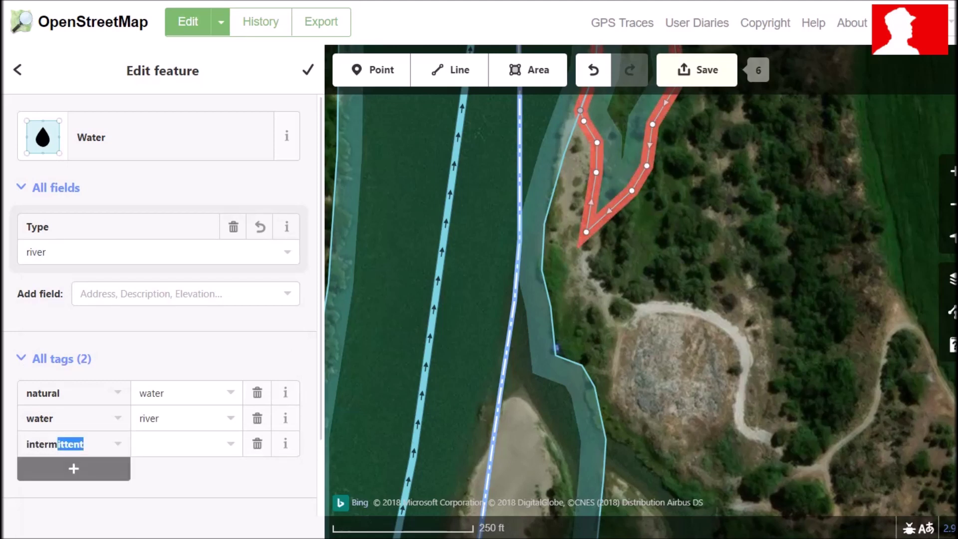
{"action": "type", "text": "m"}
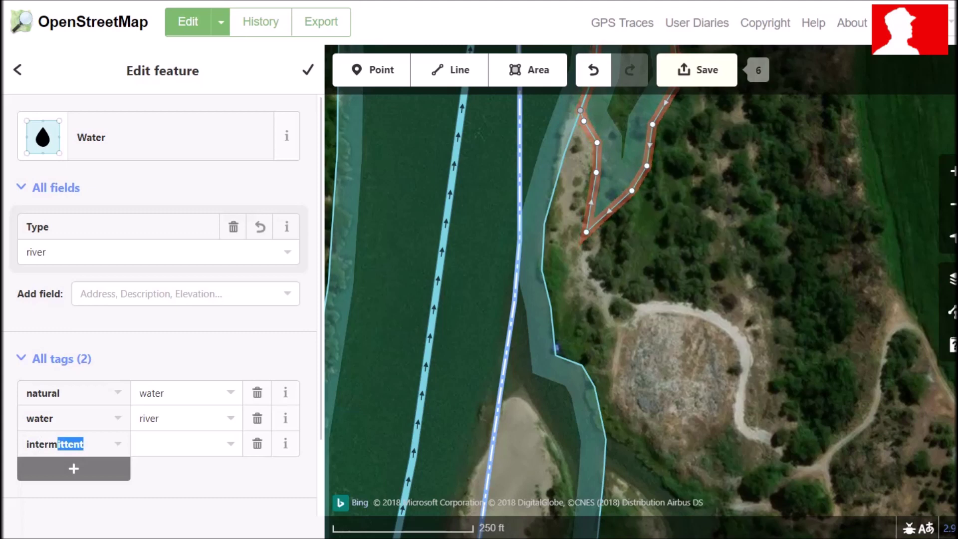
{"action": "key", "text": "Tab"}
{"action": "left_click", "coordinate": [151, 470]}
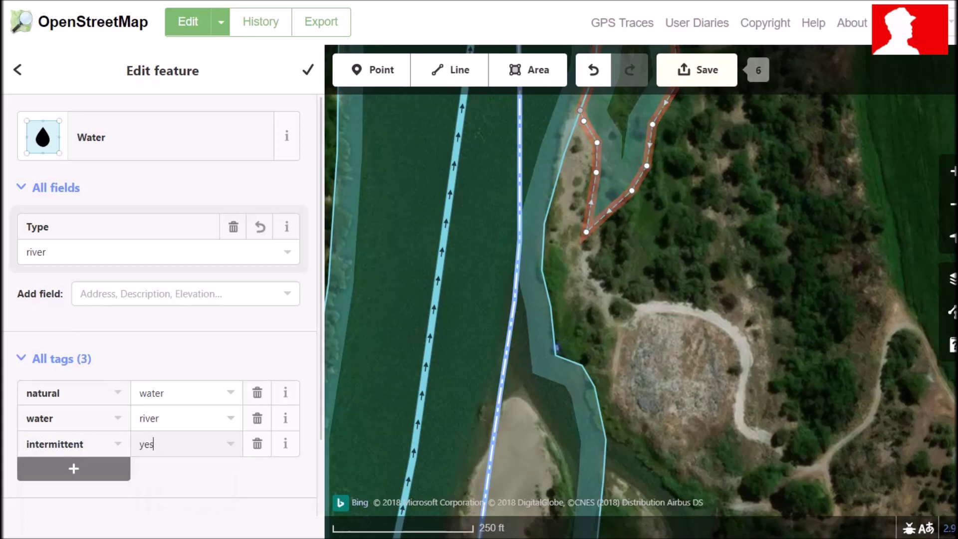
{"action": "key", "text": "Escape"}
Step: Outline the small green bank patch west of the rubble loop as an area sharing the river edge's nodes
{"action": "left_click", "coordinate": [545, 270]}
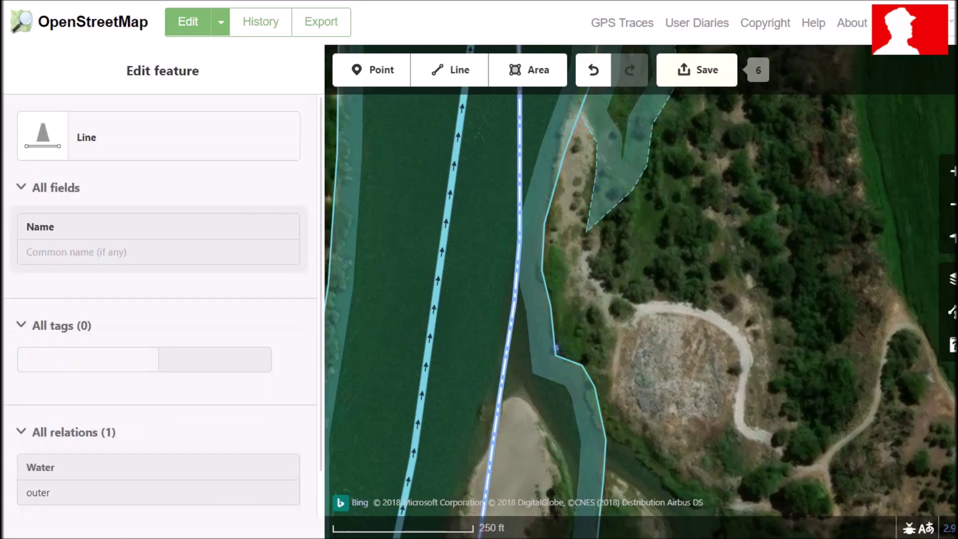
{"action": "left_click", "coordinate": [527, 69]}
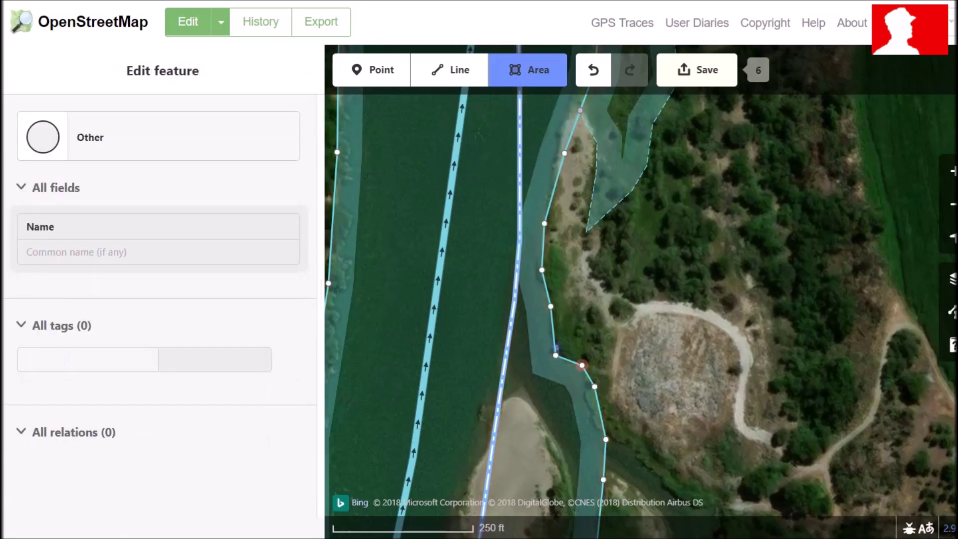
{"action": "left_click", "coordinate": [582, 365]}
{"action": "left_click", "coordinate": [598, 348]}
{"action": "left_click", "coordinate": [577, 291]}
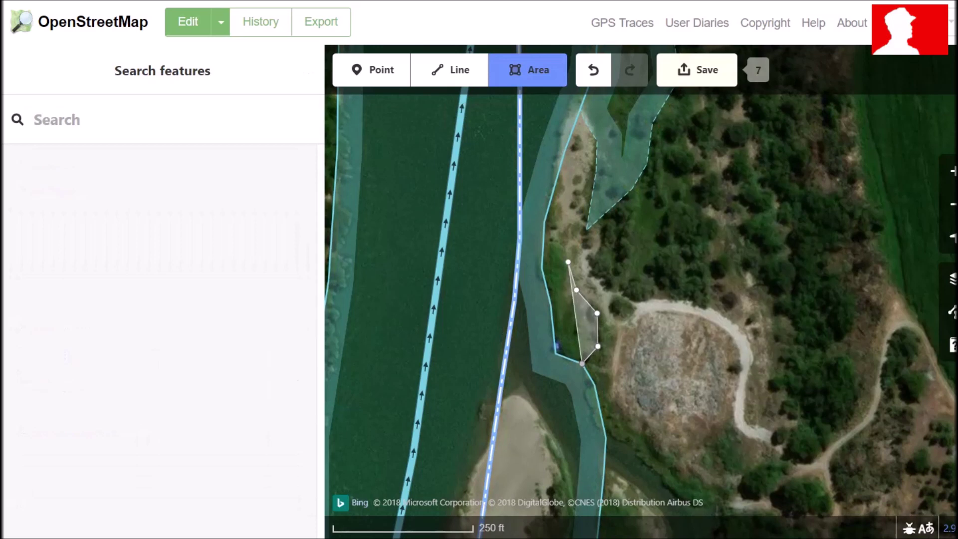
{"action": "left_click", "coordinate": [567, 250]}
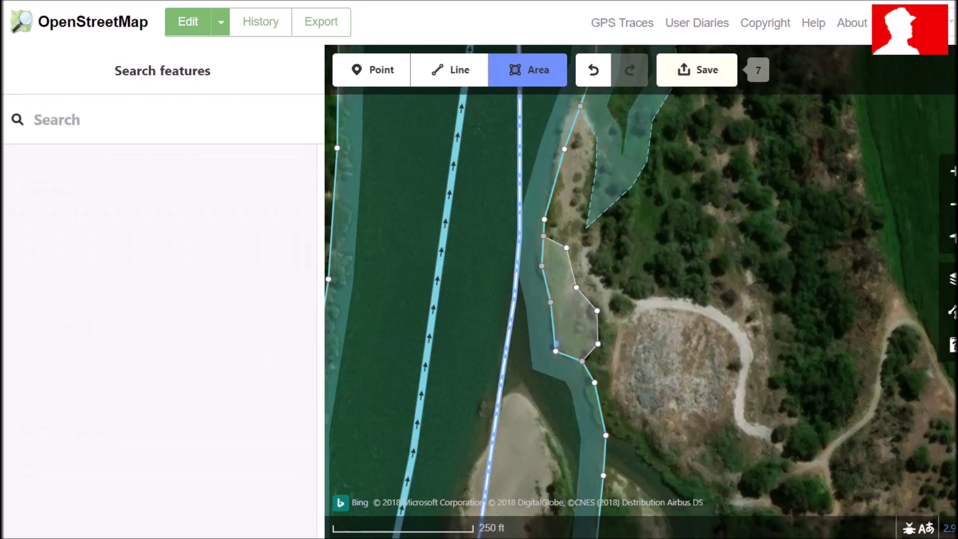
{"action": "left_click", "coordinate": [556, 350]}
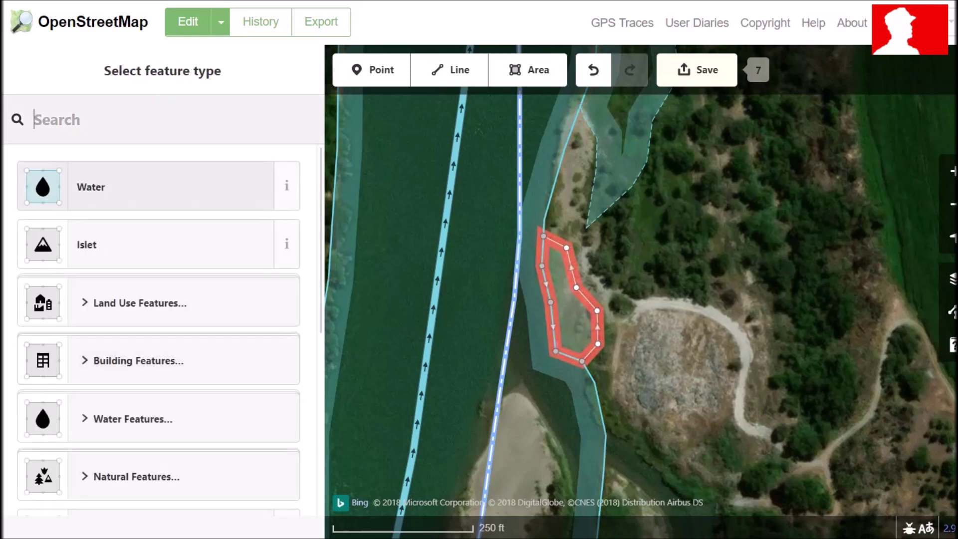
Step: Classify the small bank patch as Water with type river and add an empty tag row
{"action": "left_click", "coordinate": [100, 120]}
{"action": "left_click", "coordinate": [150, 187]}
{"action": "left_click", "coordinate": [149, 252]}
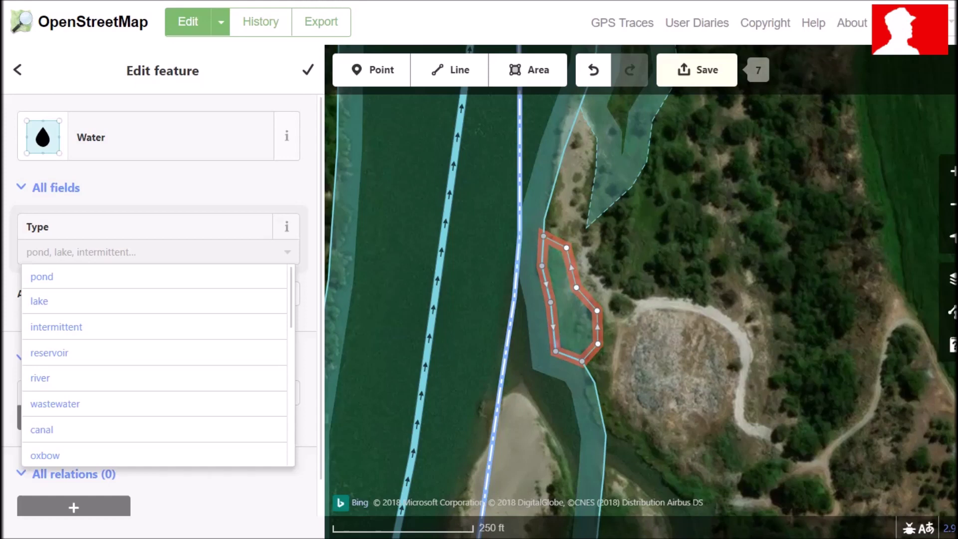
{"action": "type", "text": "river"}
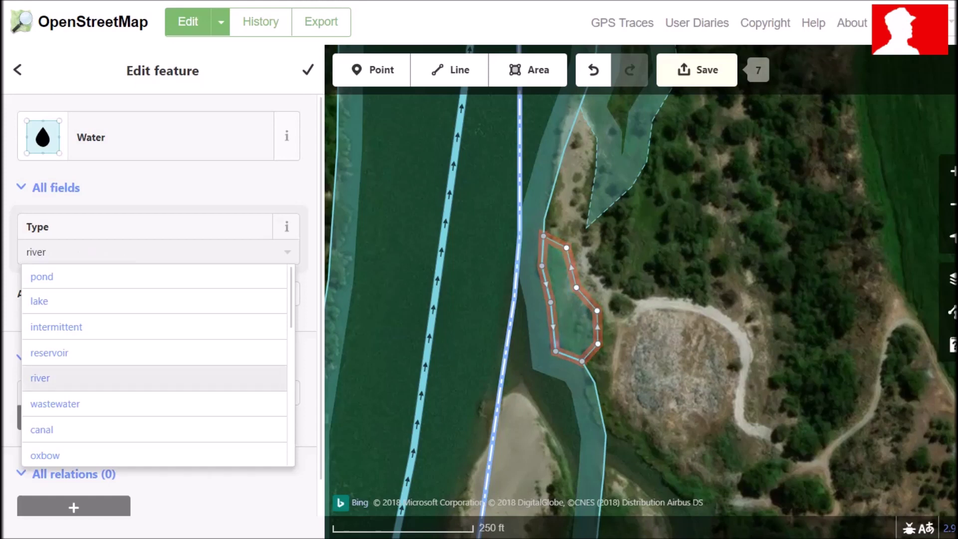
{"action": "key", "text": "Return"}
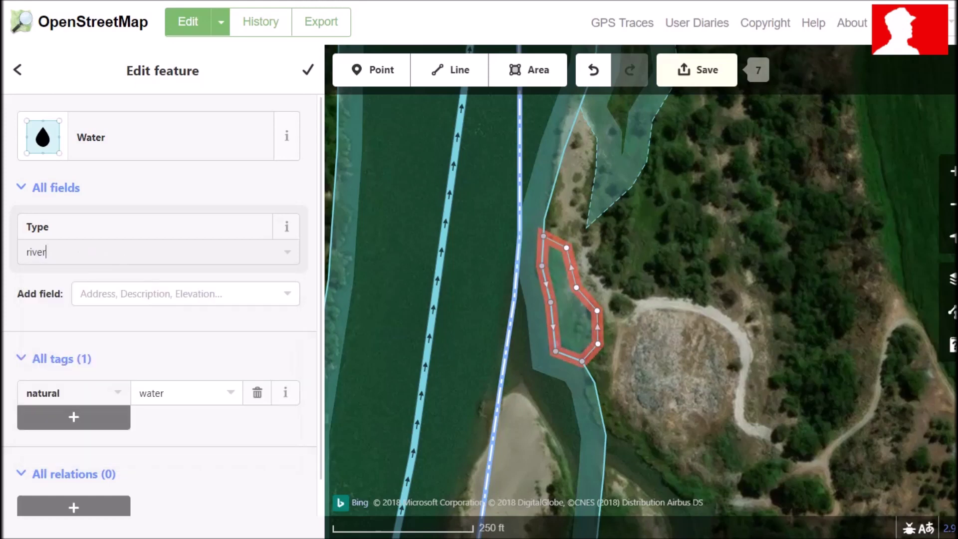
{"action": "left_click", "coordinate": [74, 418]}
{"action": "left_click", "coordinate": [74, 442]}
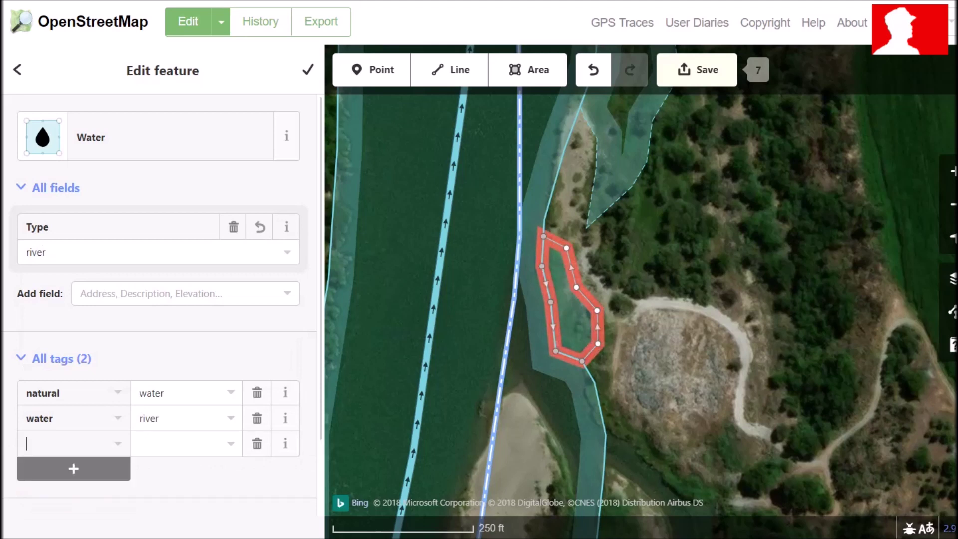
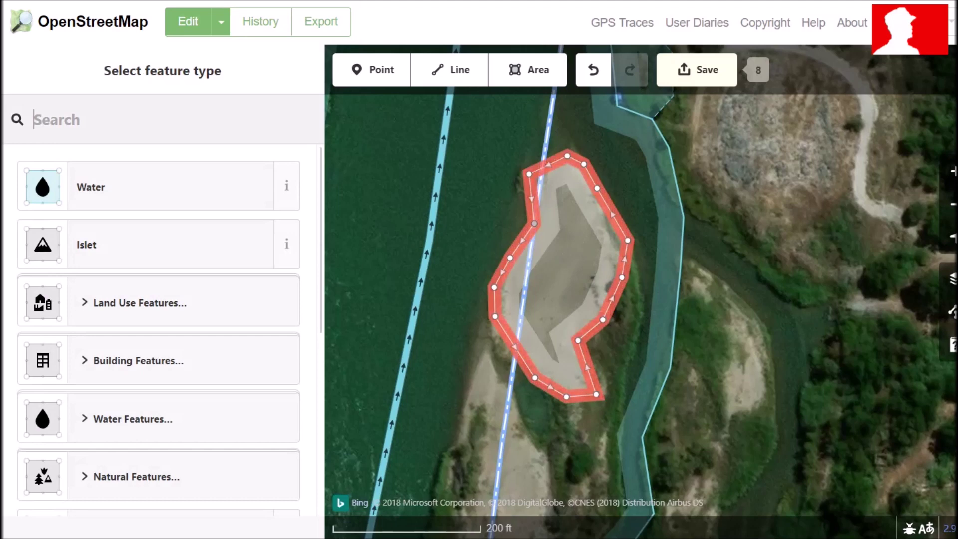
Step: Refine the sandbar outline's northwestern corner with an extra node and classify the area as Sand
{"action": "left_click_drag", "start_coordinate": [527, 171], "coordinate": [526, 170]}
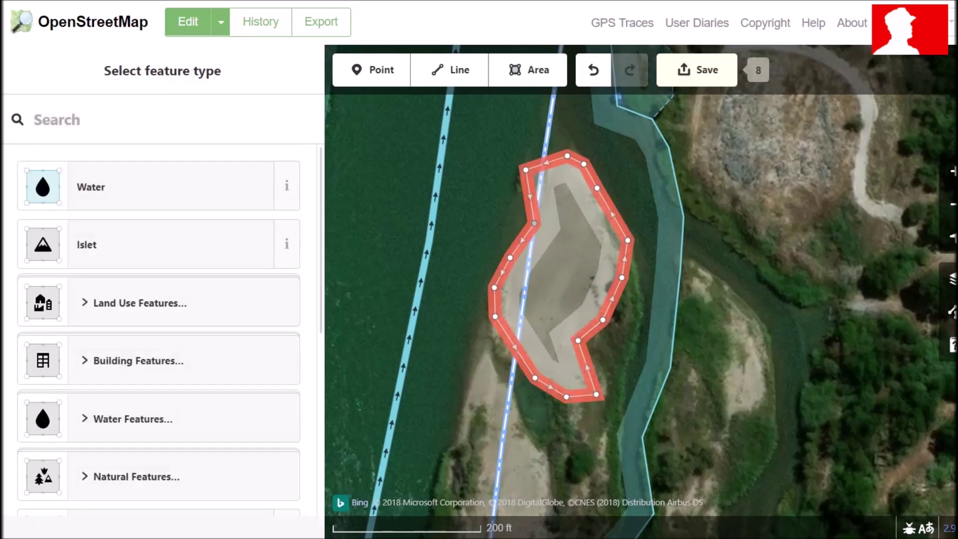
{"action": "key", "text": "Escape"}
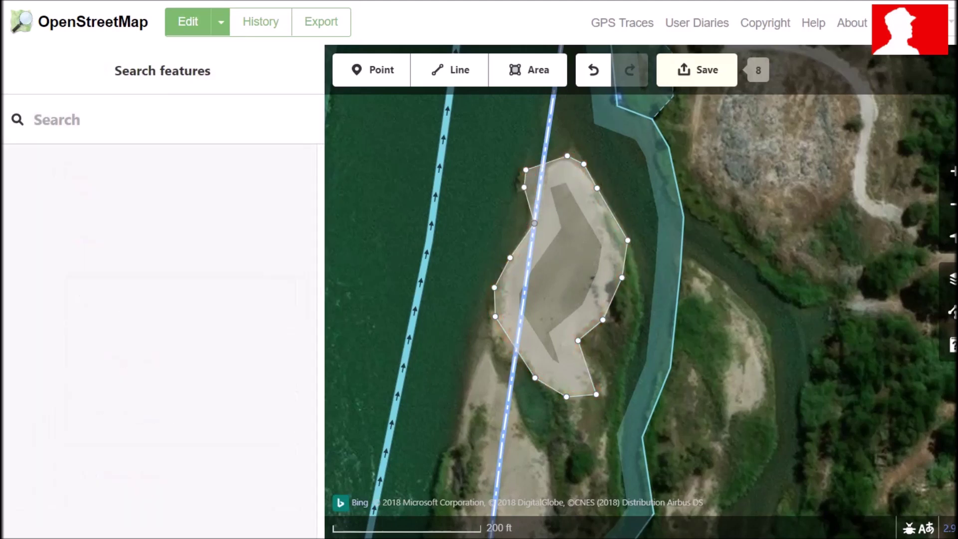
{"action": "left_click", "coordinate": [57, 120]}
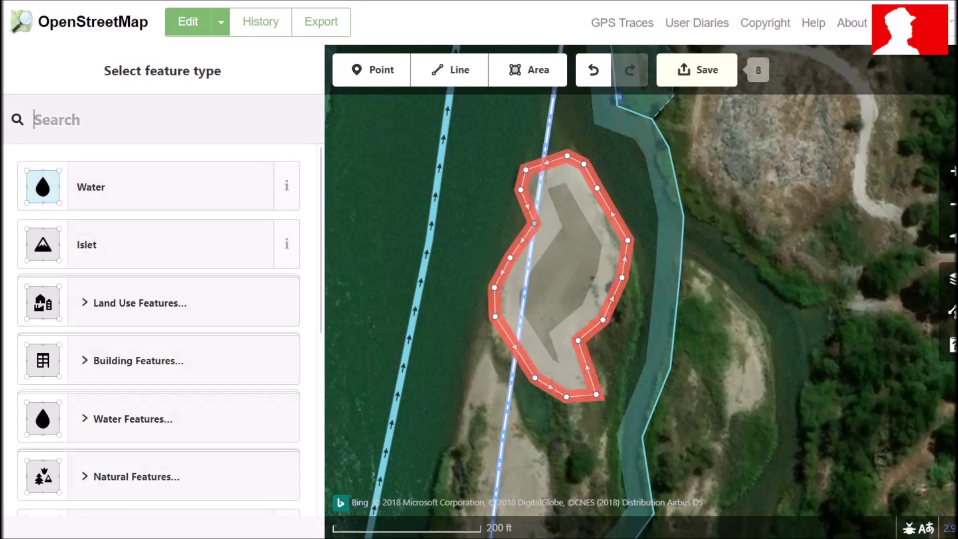
{"action": "type", "text": "sand"}
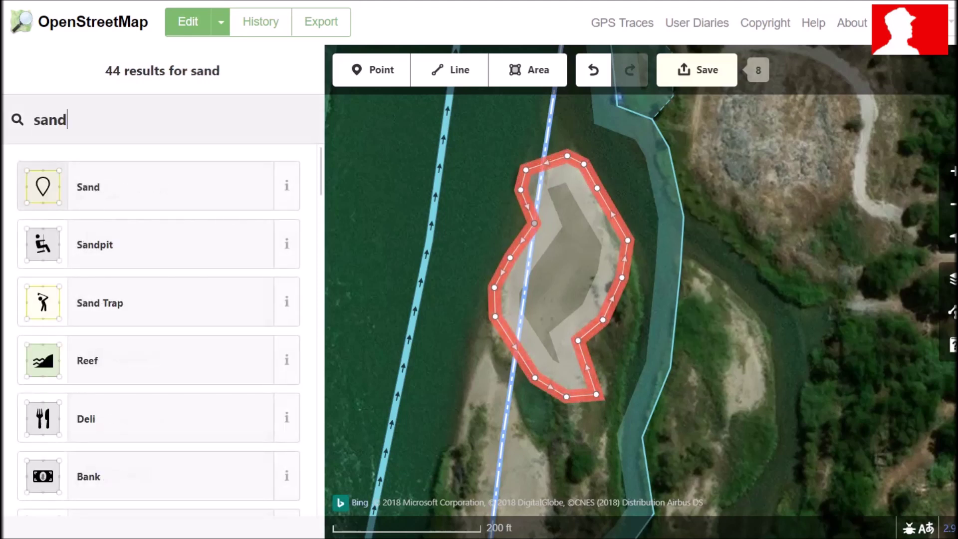
{"action": "key", "text": "Return"}
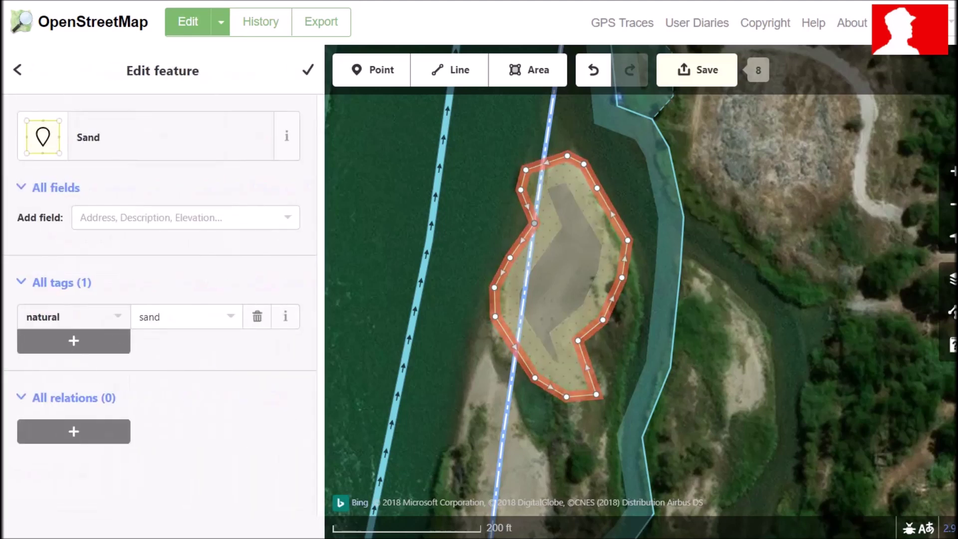
Step: Start an area at the sandbar's eastern corner and trace the vegetated island's eastern shore southward
{"action": "left_click_drag", "start_coordinate": [589, 370], "coordinate": [592, 287]}
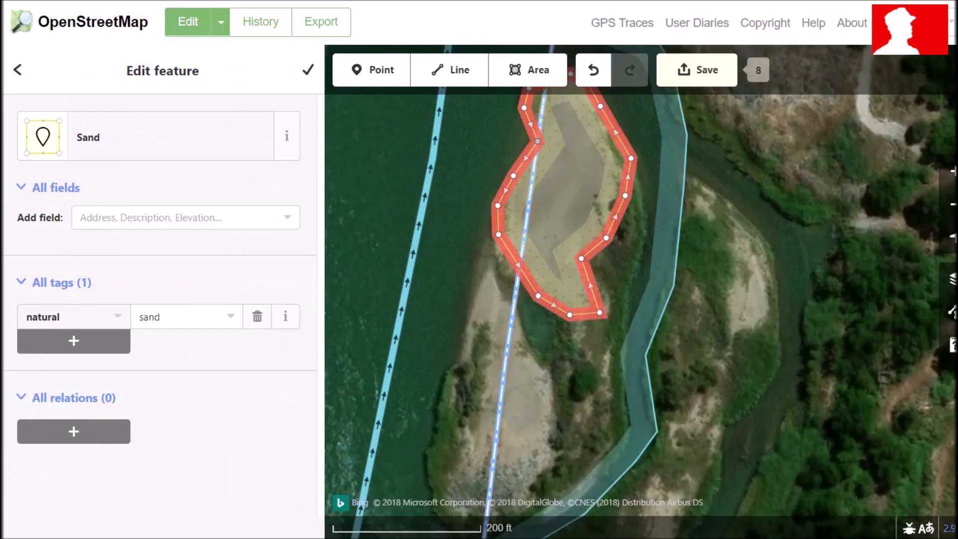
{"action": "key", "text": "Down"}
{"action": "key", "text": "Down"}
{"action": "left_click_drag", "start_coordinate": [592, 280], "coordinate": [577, 380]}
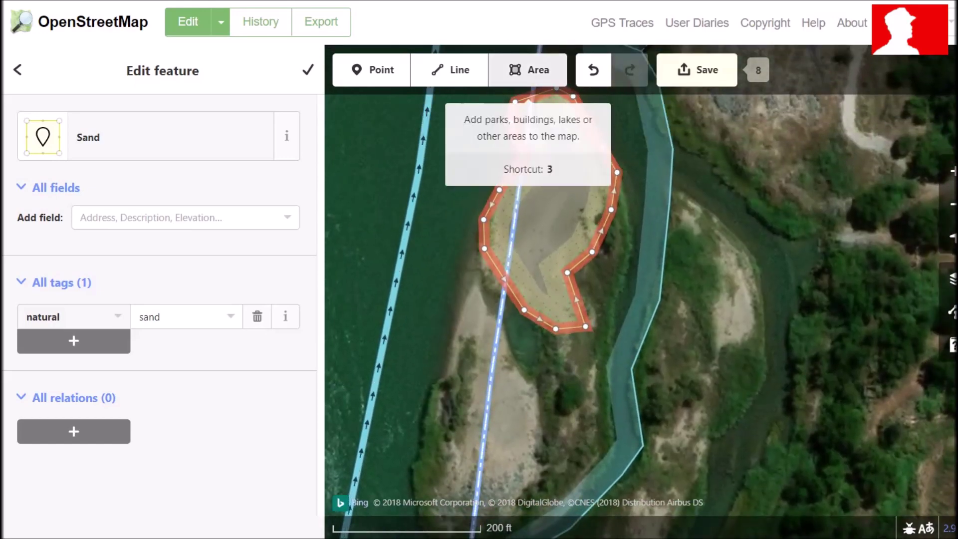
{"action": "left_click", "coordinate": [528, 69]}
{"action": "left_click", "coordinate": [617, 172]}
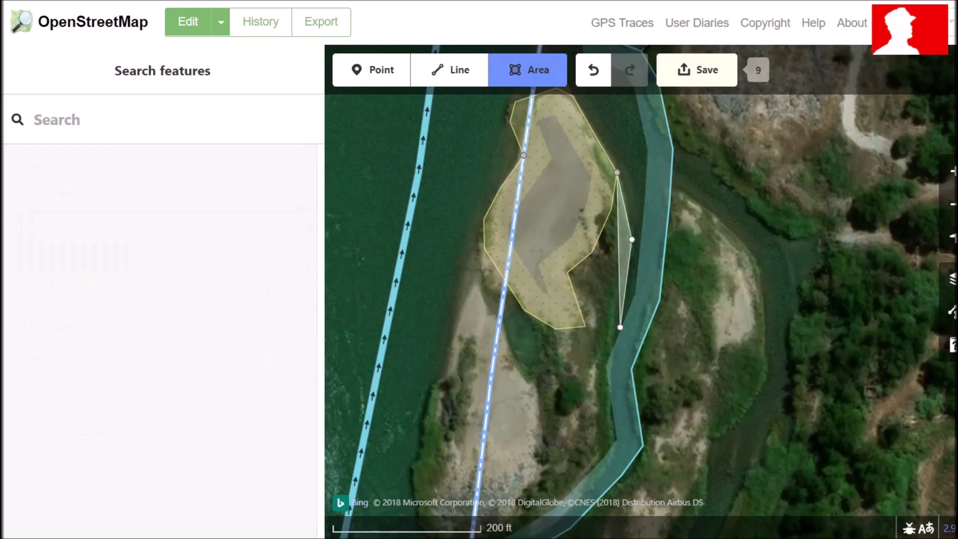
{"action": "left_click", "coordinate": [613, 372]}
{"action": "left_click", "coordinate": [619, 428]}
Step: Continue the vegetated island's outline along its southeastern shore and around its southern tip
{"action": "left_click_drag", "start_coordinate": [578, 428], "coordinate": [582, 291]}
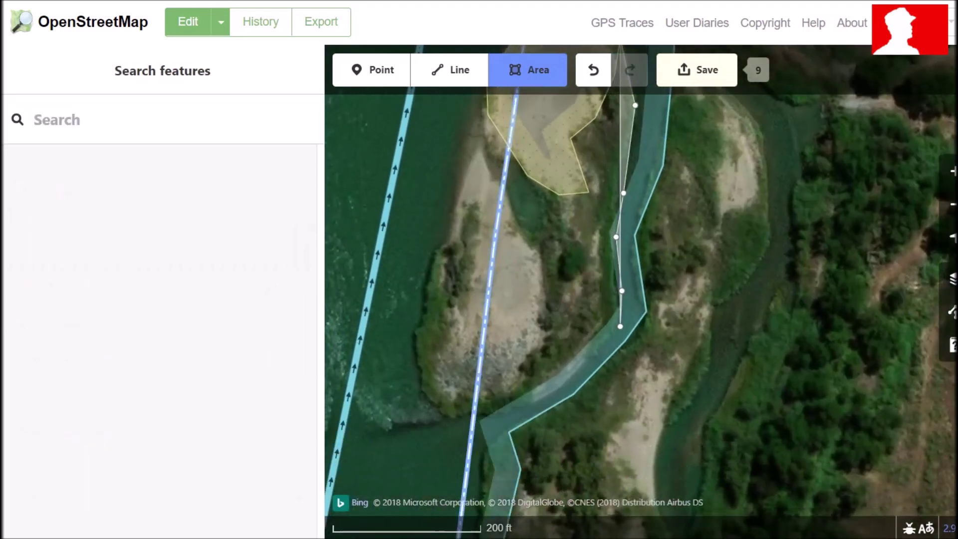
{"action": "left_click", "coordinate": [563, 389]}
{"action": "left_click", "coordinate": [525, 408]}
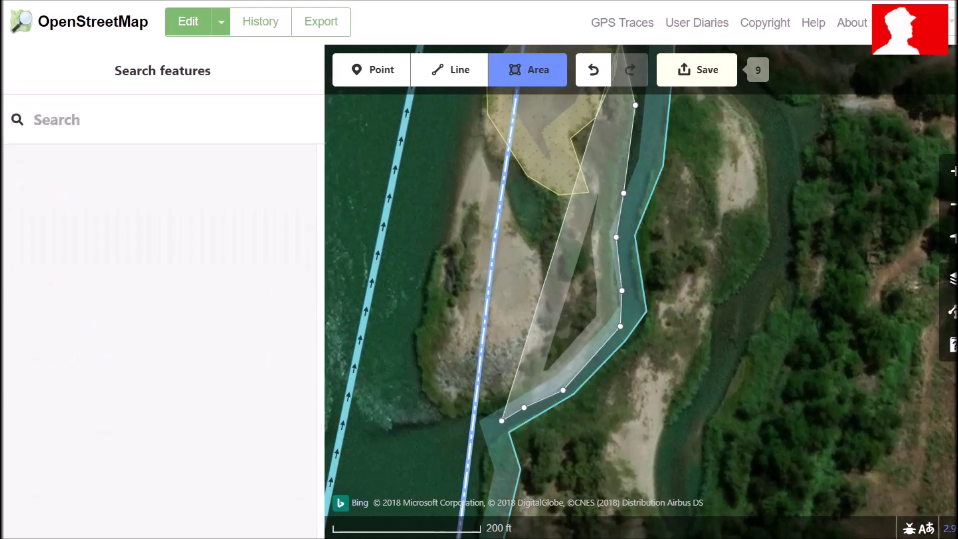
{"action": "left_click", "coordinate": [483, 415]}
{"action": "left_click", "coordinate": [452, 418]}
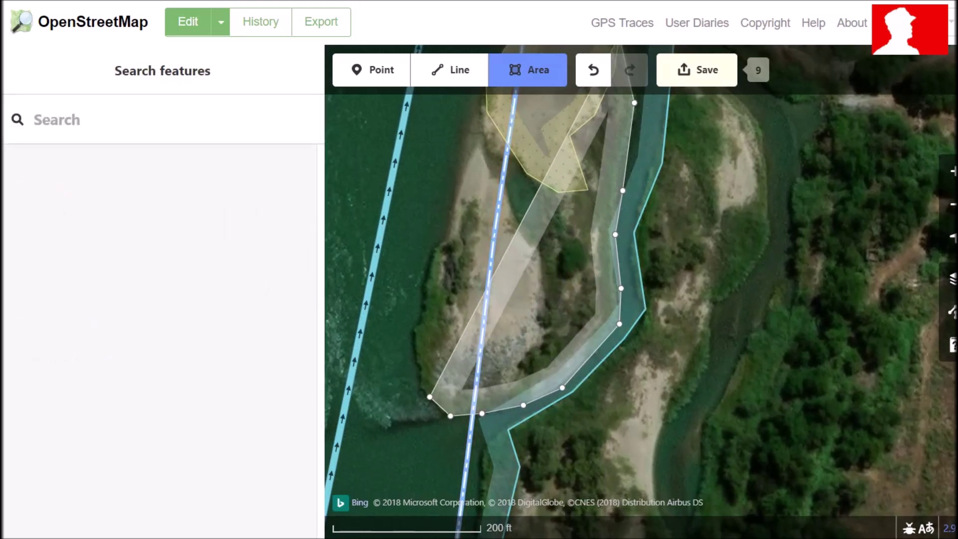
{"action": "left_click", "coordinate": [427, 393]}
Step: Trace the island's western shore northward until the outline joins the sandbar's western edge
{"action": "left_click", "coordinate": [416, 348]}
{"action": "left_click", "coordinate": [412, 316]}
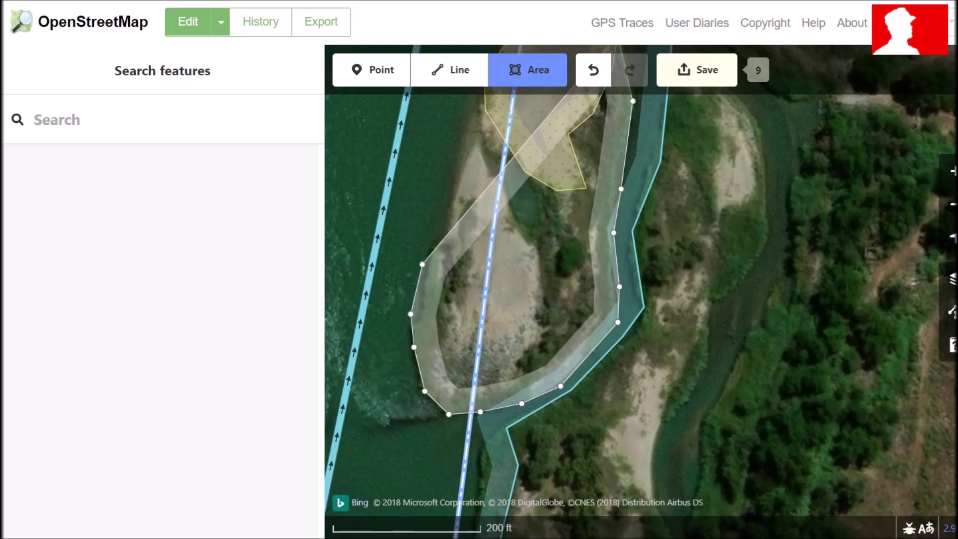
{"action": "left_click", "coordinate": [428, 256]}
{"action": "left_click", "coordinate": [445, 191]}
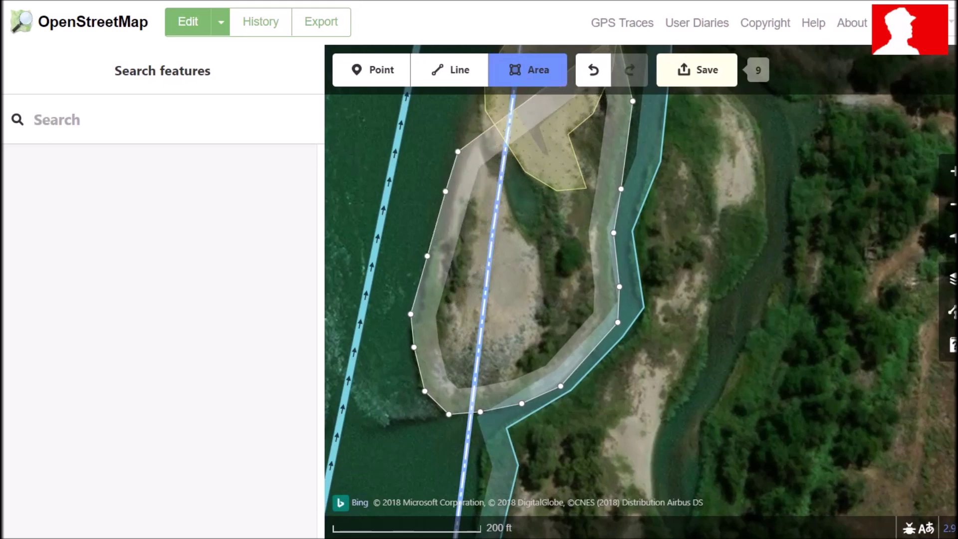
{"action": "left_click", "coordinate": [465, 146]}
{"action": "left_click_drag", "start_coordinate": [421, 184], "coordinate": [415, 331]}
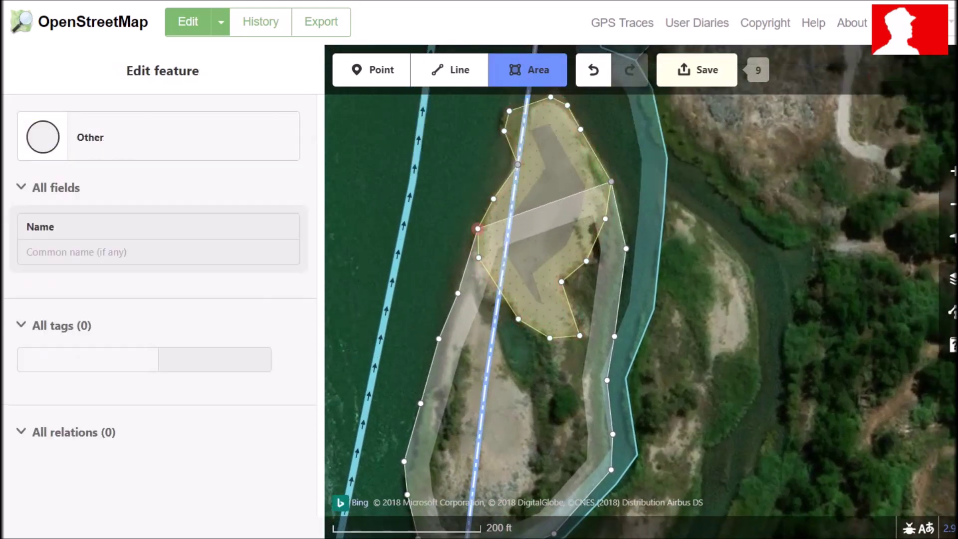
Step: Close the island area along the sandbar's southern edge using its existing nodes and classify it as Islet
{"action": "left_click", "coordinate": [479, 257]}
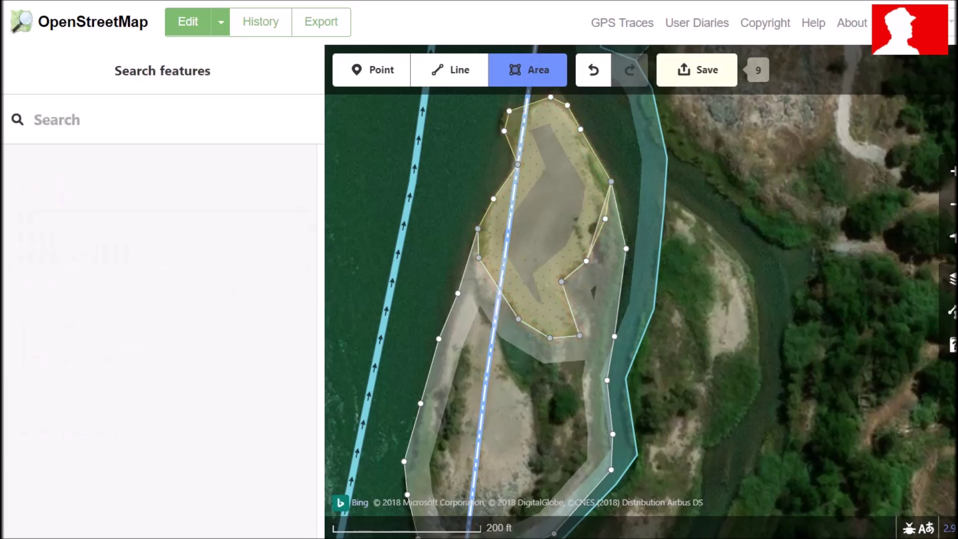
{"action": "left_click", "coordinate": [606, 216]}
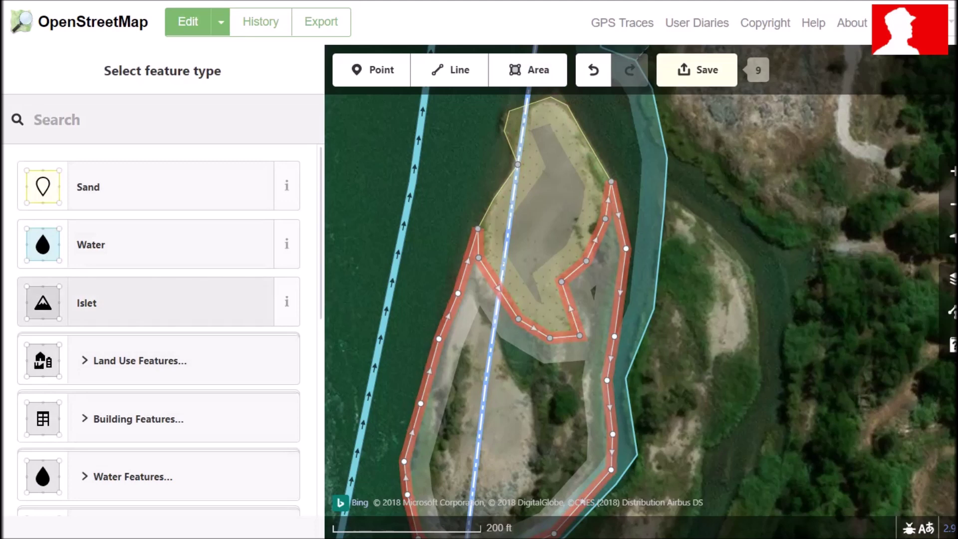
{"action": "left_click", "coordinate": [149, 302]}
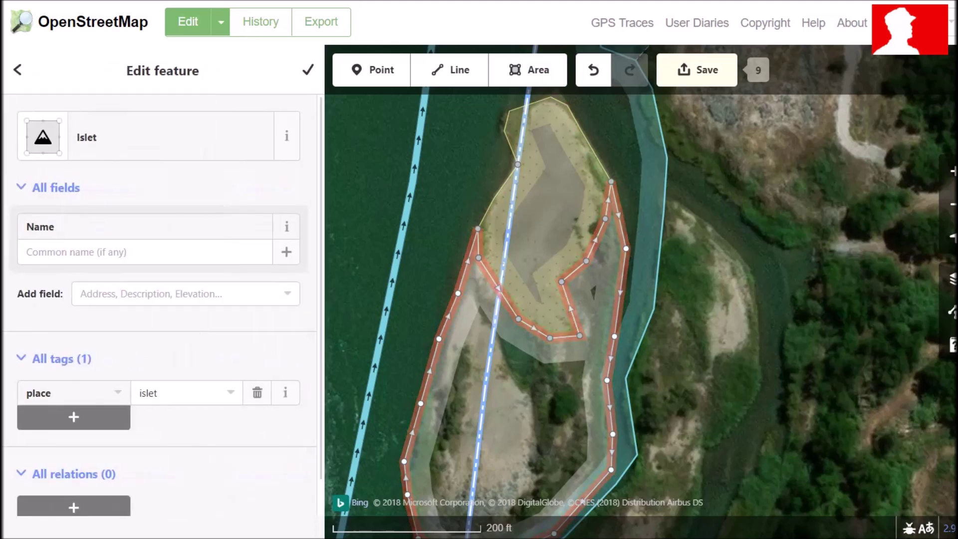
Step: Select the islet, the sandbar and the surrounding river water together and merge them into one water multipolygon
{"action": "key", "text": "Escape"}
{"action": "left_click", "coordinate": [509, 125]}
{"action": "left_click", "coordinate": [439, 349]}
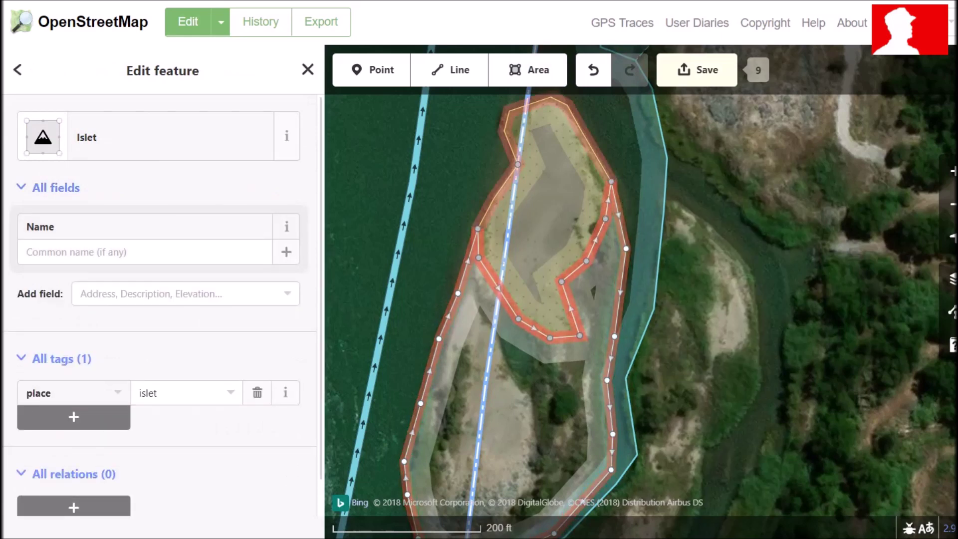
{"action": "left_click", "coordinate": [499, 224], "text": "shift"}
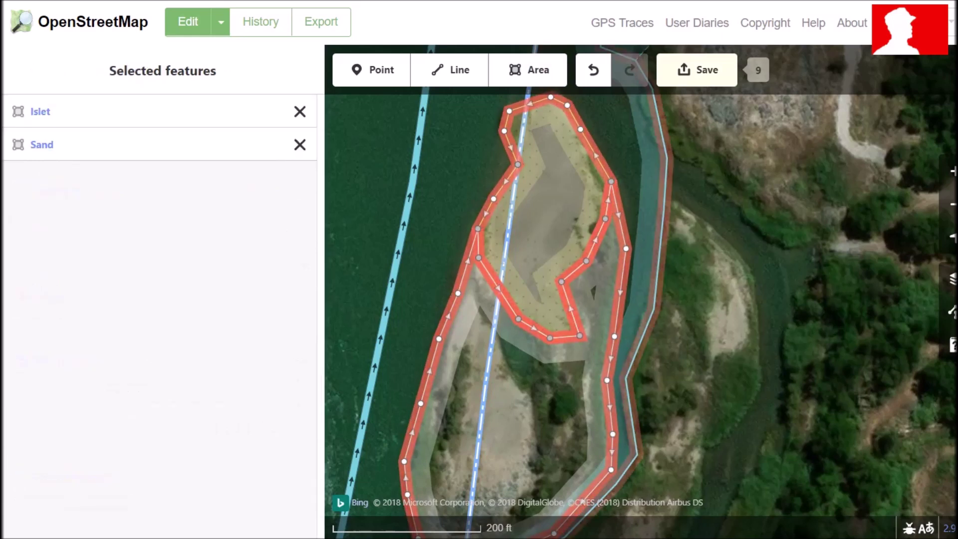
{"action": "left_click", "coordinate": [663, 218], "text": "shift"}
{"action": "right_click", "coordinate": [663, 219]}
{"action": "left_click", "coordinate": [687, 233]}
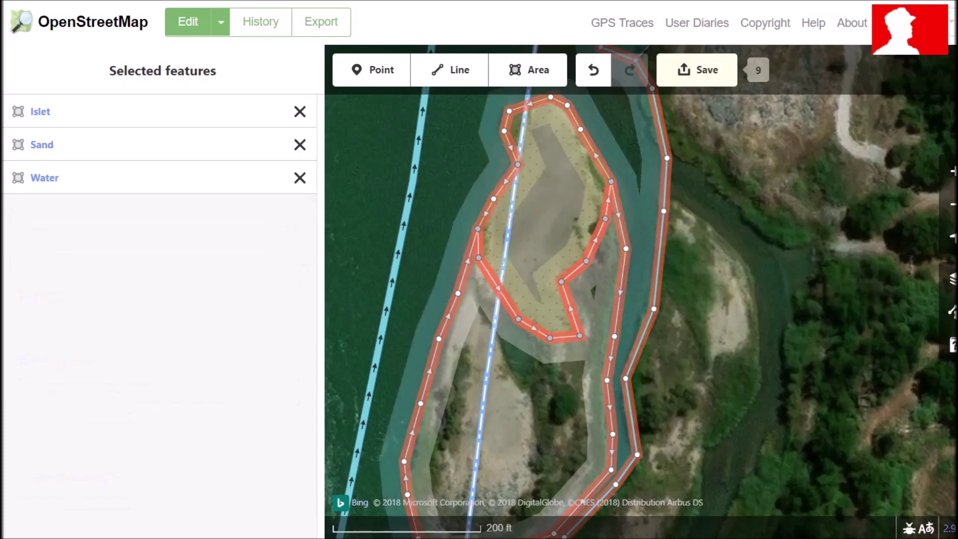
Step: Examine the riverbank and the side channel south and east of the merged islet
{"action": "left_click_drag", "start_coordinate": [741, 414], "coordinate": [607, 91]}
{"action": "scroll", "coordinate": [640, 281], "scroll_direction": "down", "scroll_amount": 2}
{"action": "left_click_drag", "start_coordinate": [594, 294], "coordinate": [622, 234]}
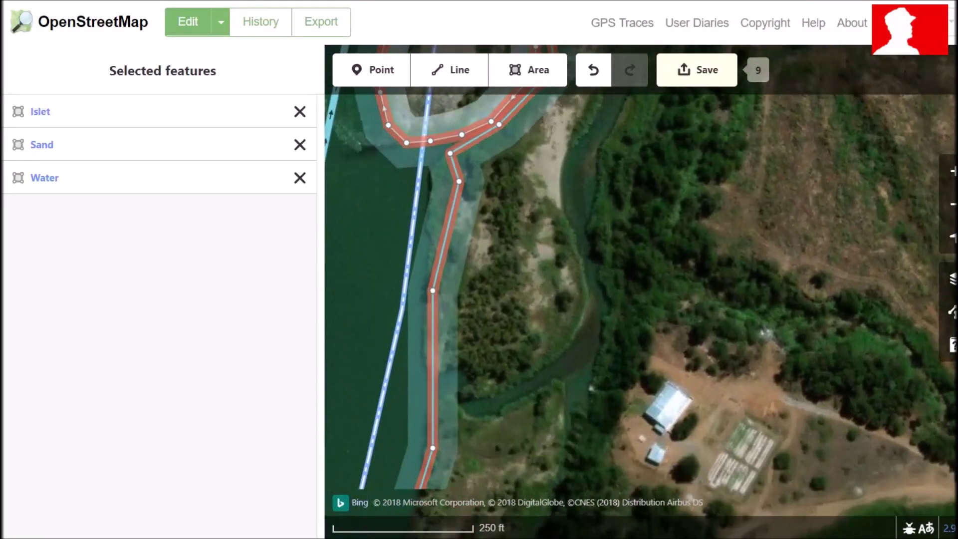
{"action": "key", "text": "Up"}
{"action": "key", "text": "Up"}
{"action": "key", "text": "Up"}
{"action": "key", "text": "Up"}
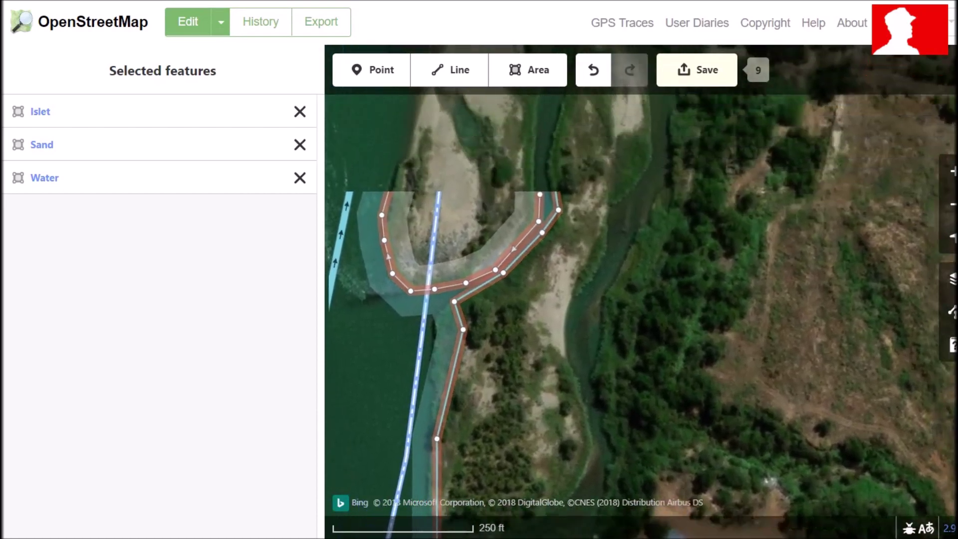
{"action": "key", "text": "Up"}
{"action": "key", "text": "Up"}
{"action": "key", "text": "Up"}
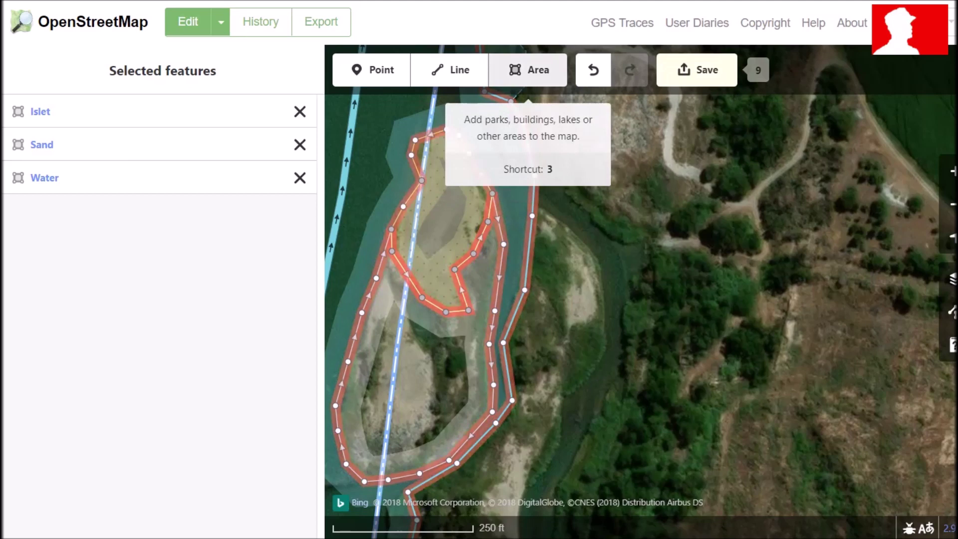
Step: Start an area on the river edge east of the sandbar and trace the side channel's eastern bank southward
{"action": "left_click", "coordinate": [528, 70]}
{"action": "left_click", "coordinate": [535, 176]}
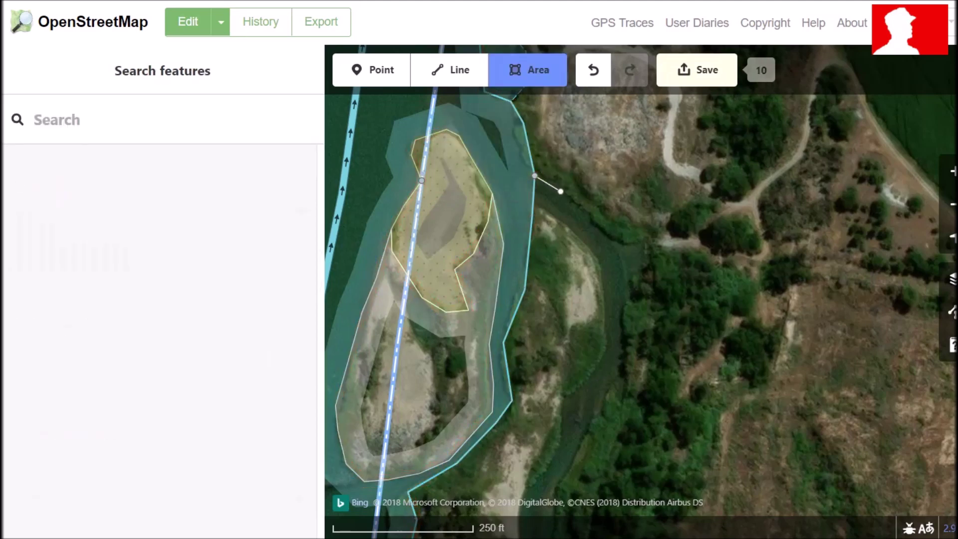
{"action": "left_click_drag", "start_coordinate": [631, 290], "coordinate": [626, 297]}
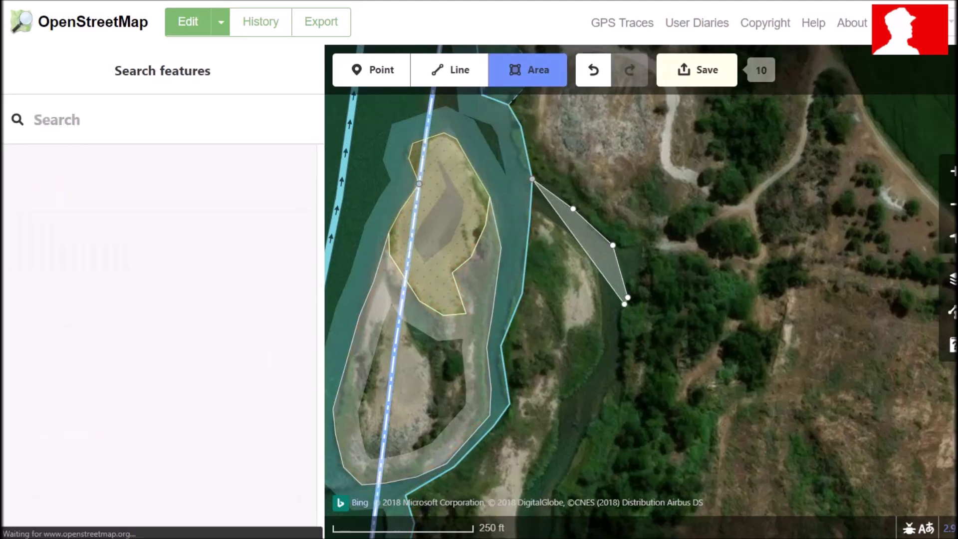
{"action": "left_click", "coordinate": [627, 301]}
{"action": "left_click", "coordinate": [616, 353]}
{"action": "left_click", "coordinate": [600, 403]}
{"action": "left_click", "coordinate": [580, 445]}
Step: Continue the side channel's outline down its eastern bank, around the southeastern bend and west along its southern bank
{"action": "left_click_drag", "start_coordinate": [610, 479], "coordinate": [676, 249]}
{"action": "left_click", "coordinate": [612, 270]}
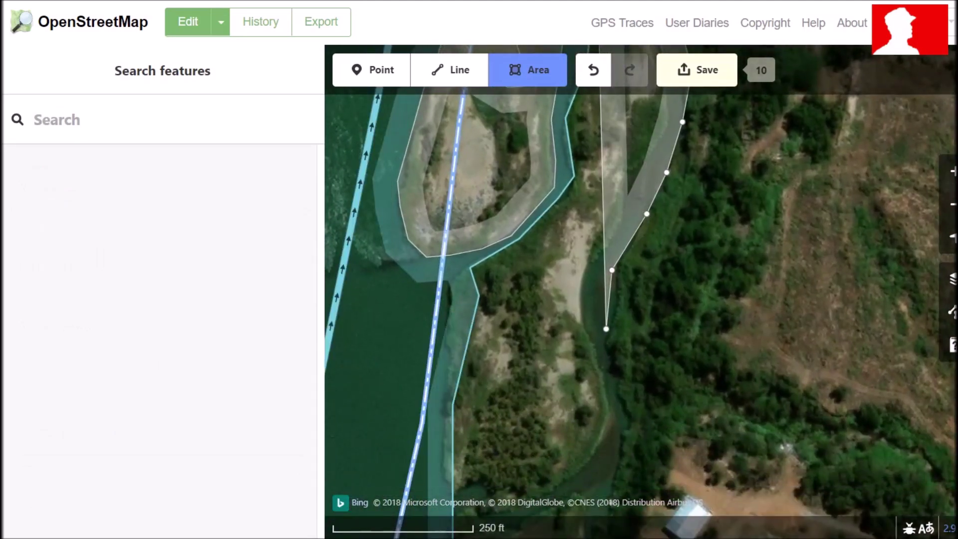
{"action": "left_click", "coordinate": [618, 391]}
{"action": "left_click_drag", "start_coordinate": [630, 420], "coordinate": [630, 424]}
{"action": "left_click", "coordinate": [630, 424]}
{"action": "left_click", "coordinate": [622, 452]}
{"action": "left_click_drag", "start_coordinate": [666, 467], "coordinate": [693, 275]}
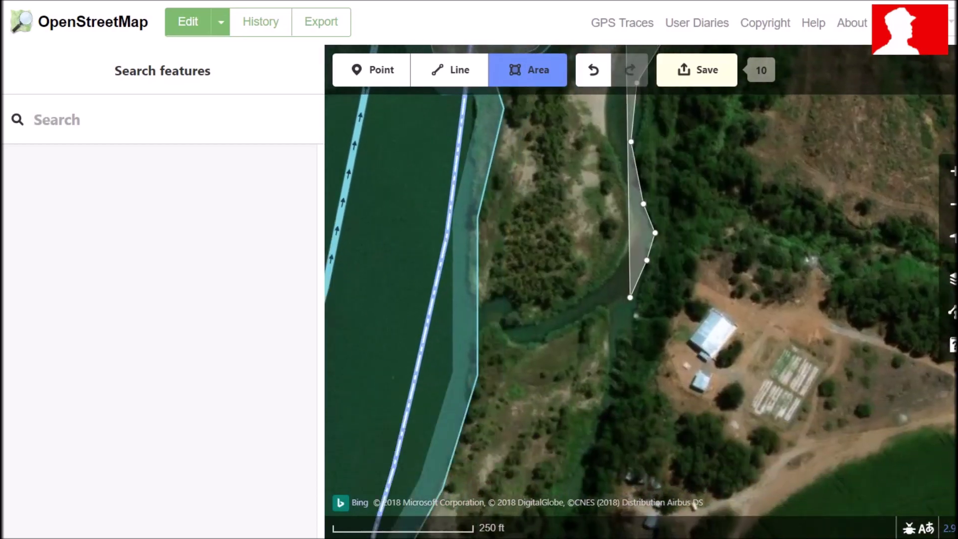
{"action": "left_click", "coordinate": [631, 297]}
{"action": "left_click", "coordinate": [594, 317]}
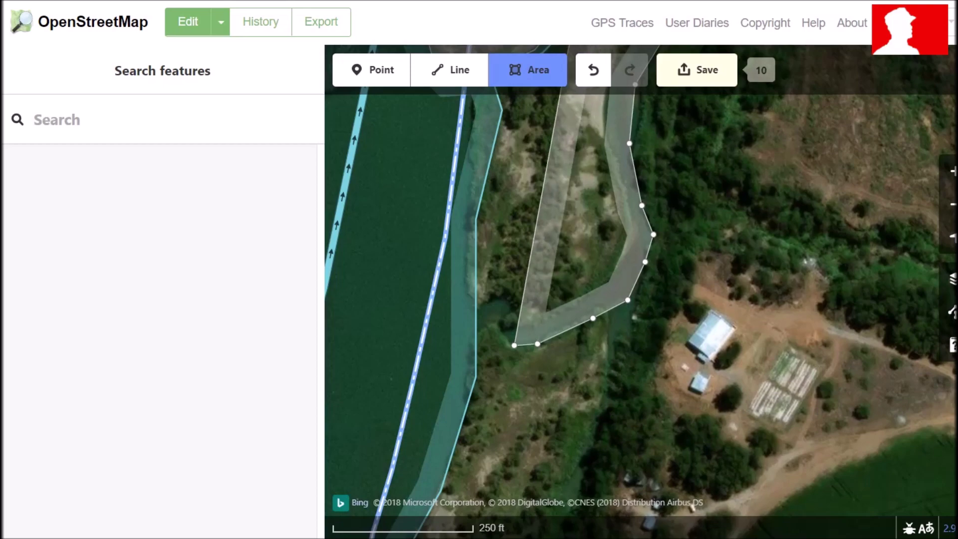
{"action": "left_click", "coordinate": [500, 324]}
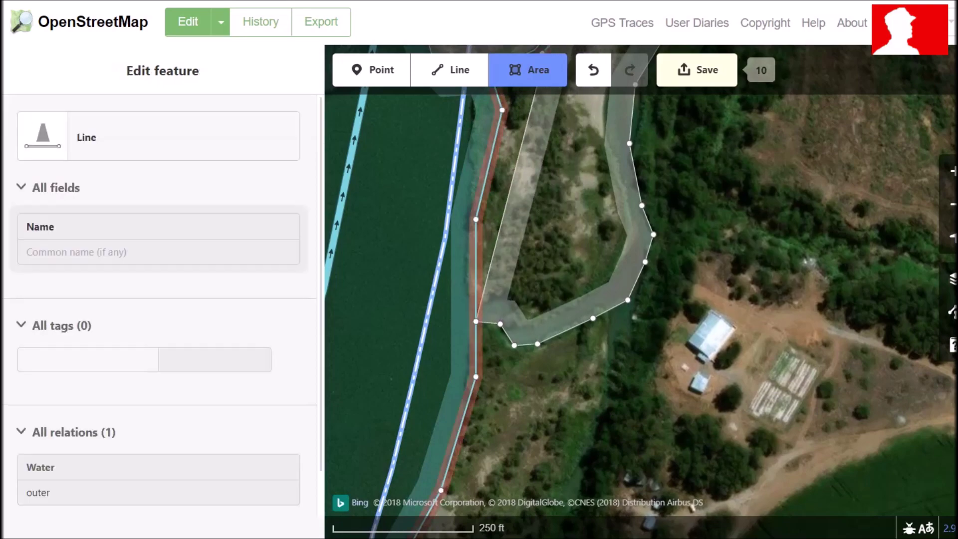
{"action": "left_click", "coordinate": [476, 326]}
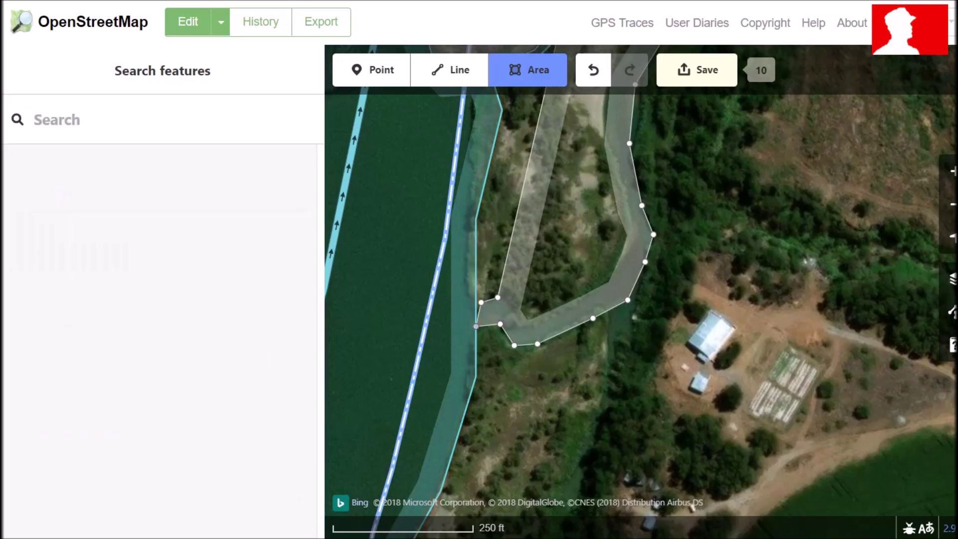
{"action": "scroll", "coordinate": [504, 298], "scroll_direction": "up", "scroll_amount": 5}
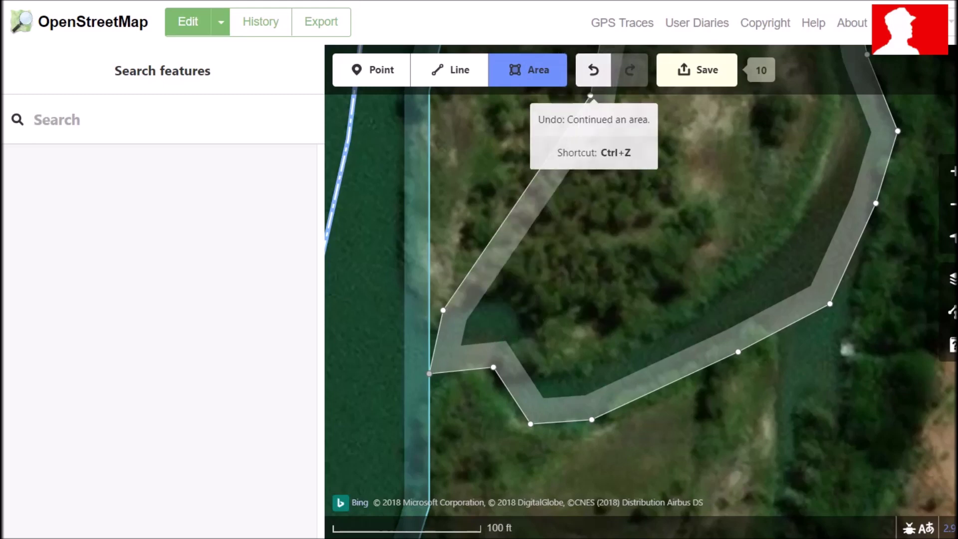
{"action": "left_click", "coordinate": [593, 70]}
{"action": "left_click", "coordinate": [593, 70]}
{"action": "left_click", "coordinate": [593, 70]}
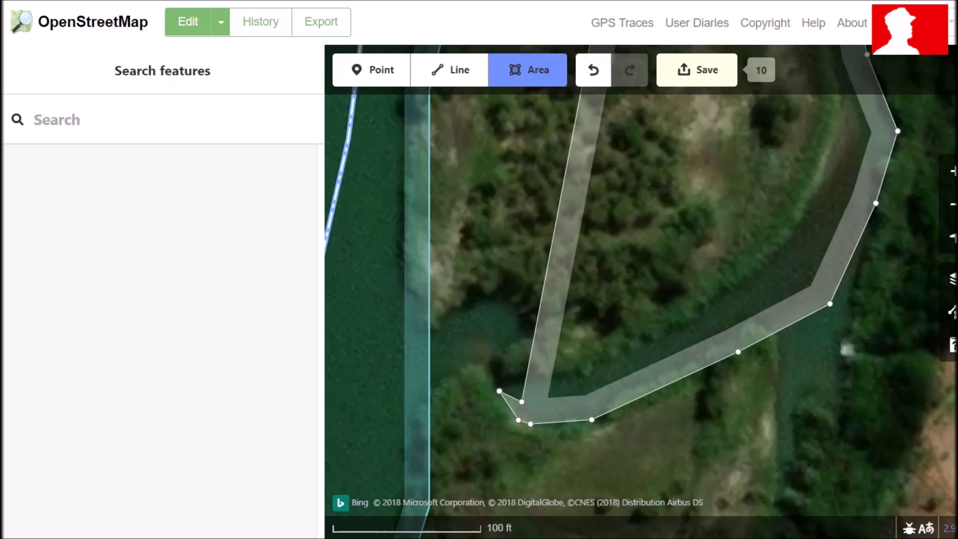
Step: Outline the small pool at the side channel's western mouth, joining the area to the river edge at two nodes
{"action": "left_click", "coordinate": [492, 385]}
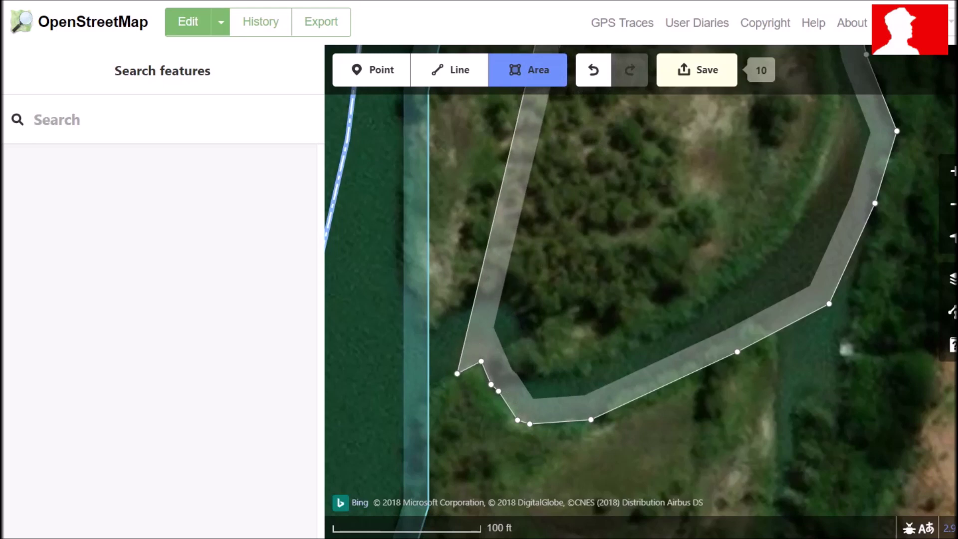
{"action": "left_click", "coordinate": [428, 389]}
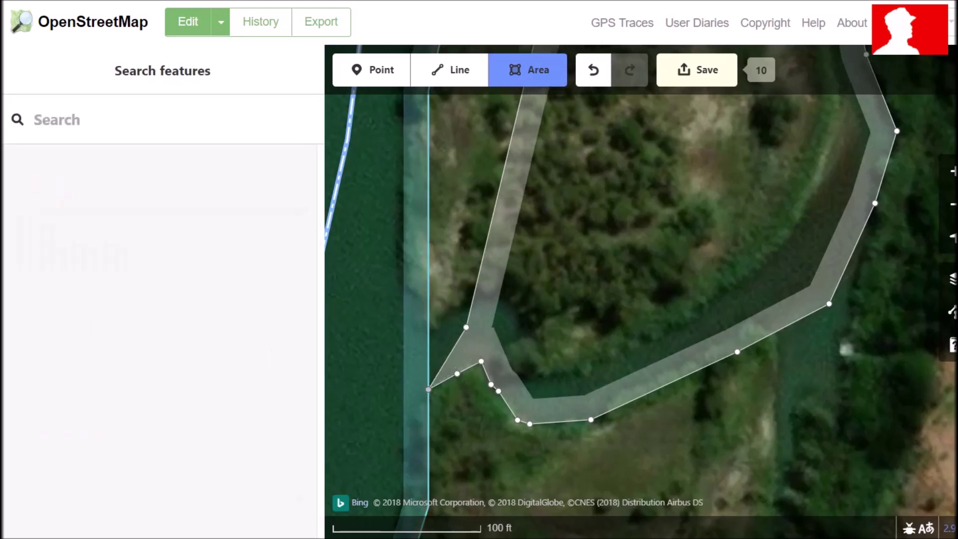
{"action": "left_click", "coordinate": [429, 327]}
{"action": "left_click", "coordinate": [477, 288]}
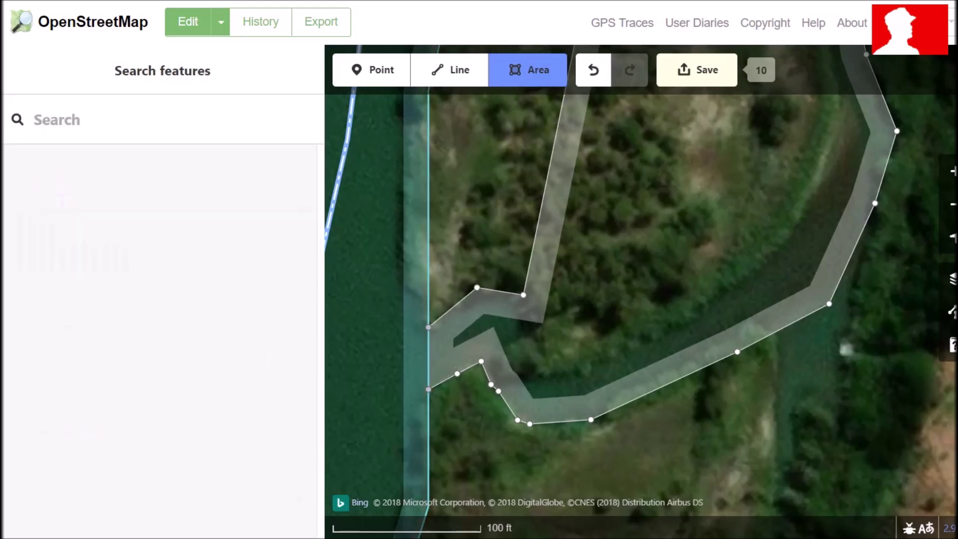
{"action": "left_click", "coordinate": [507, 285]}
{"action": "left_click", "coordinate": [539, 312]}
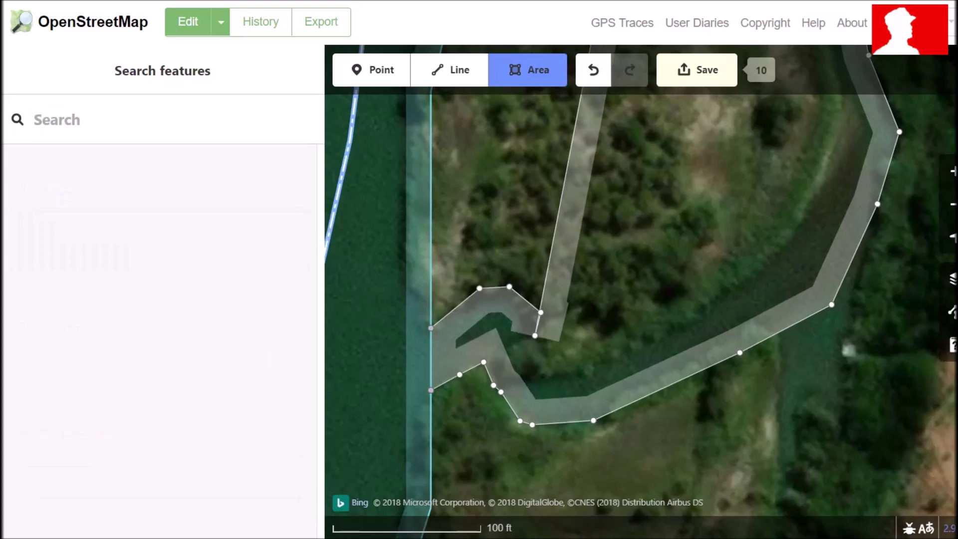
{"action": "left_click", "coordinate": [534, 335]}
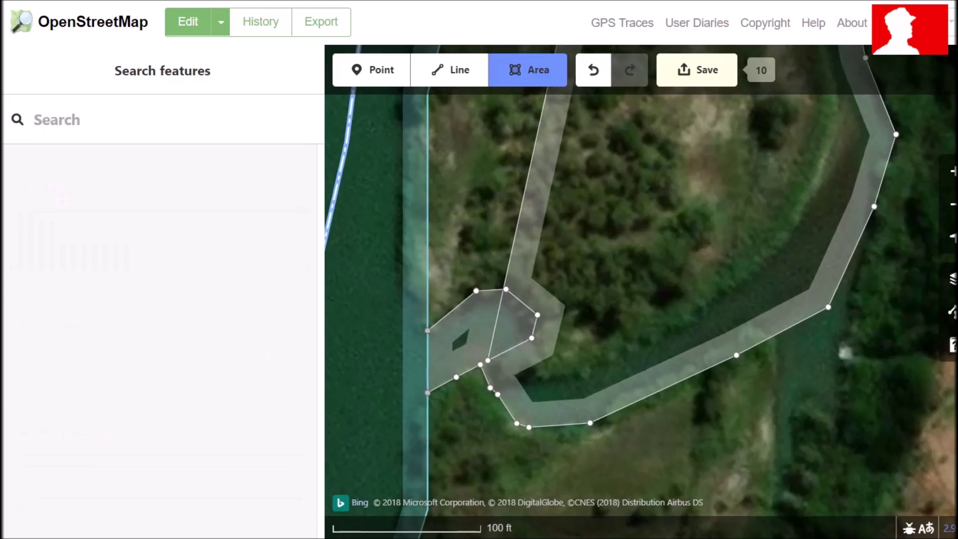
Step: Trace the narrow link beside the pool and the start of the side channel's northern bank eastward
{"action": "left_click", "coordinate": [498, 384]}
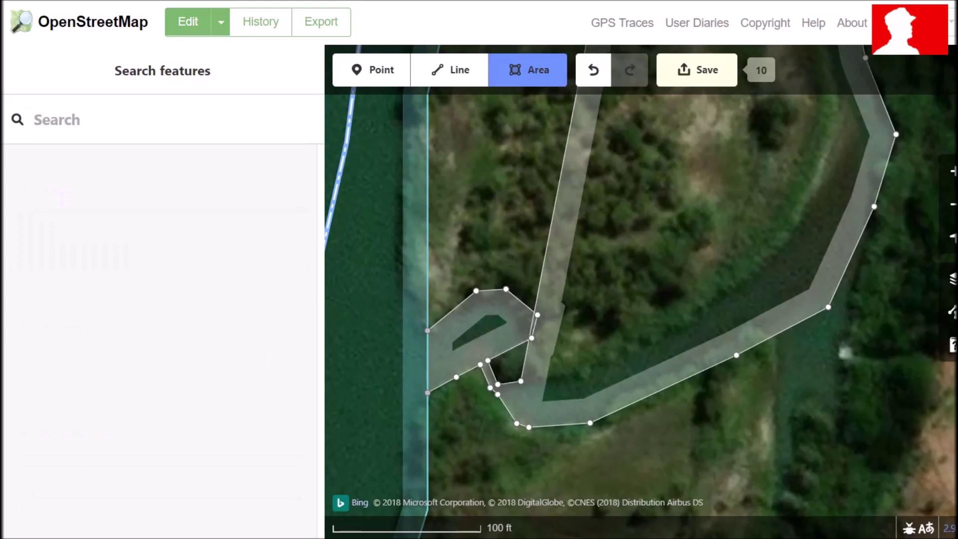
{"action": "left_click", "coordinate": [525, 373]}
{"action": "left_click", "coordinate": [558, 372]}
{"action": "left_click", "coordinate": [614, 353]}
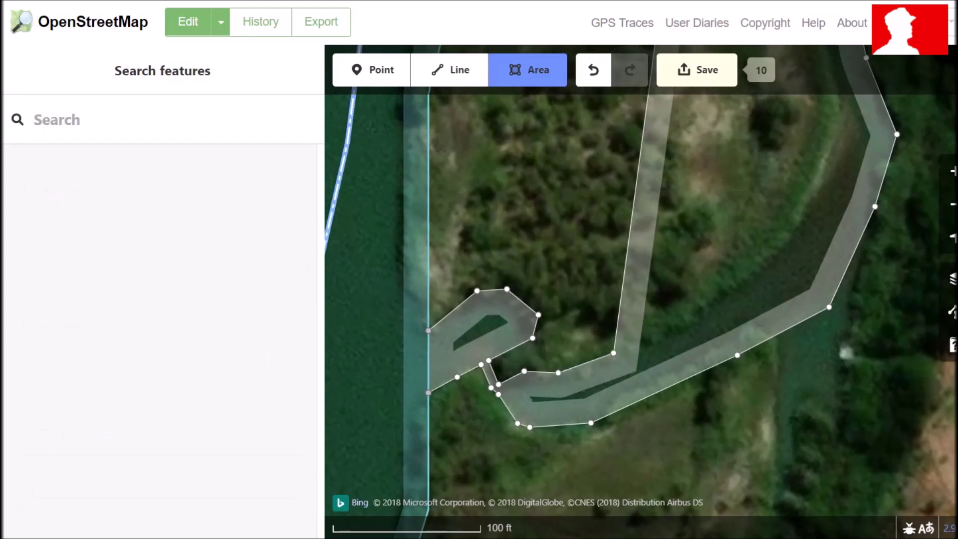
Step: Continue the side channel's northern bank around the southeastern bend and north along its western bank
{"action": "scroll", "coordinate": [647, 329], "scroll_direction": "down", "scroll_amount": 4}
{"action": "left_click_drag", "start_coordinate": [671, 273], "coordinate": [502, 316]}
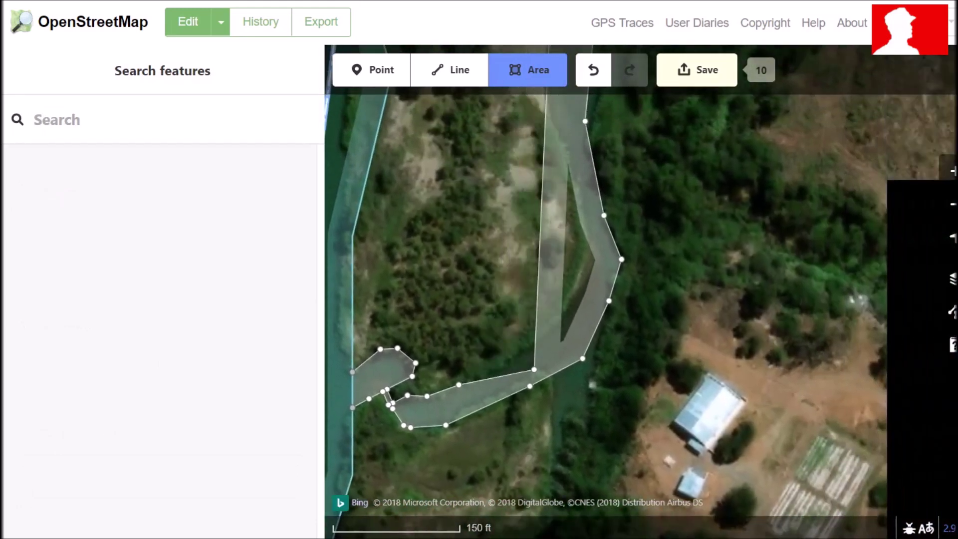
{"action": "left_click", "coordinate": [514, 357]}
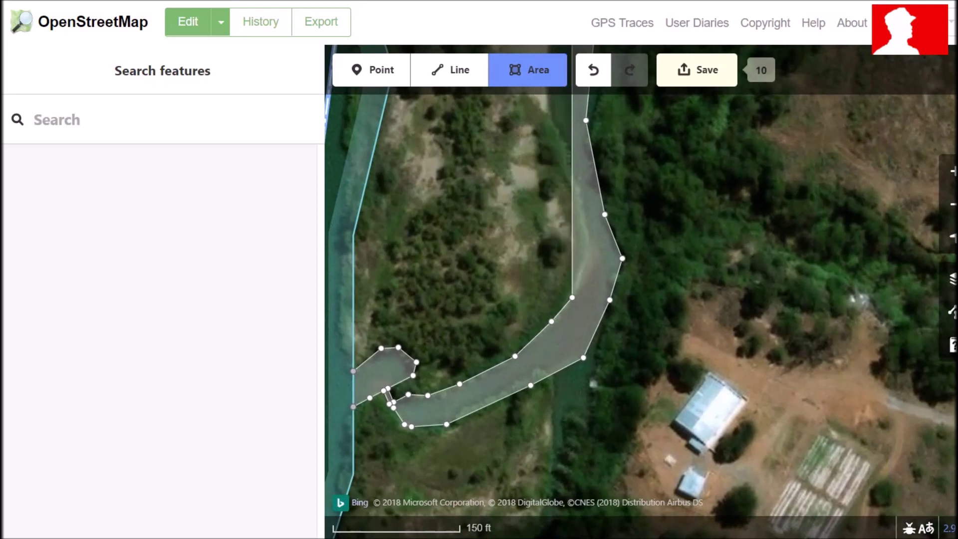
{"action": "left_click", "coordinate": [574, 296]}
{"action": "left_click", "coordinate": [584, 192]}
{"action": "left_click_drag", "start_coordinate": [523, 186], "coordinate": [542, 312]}
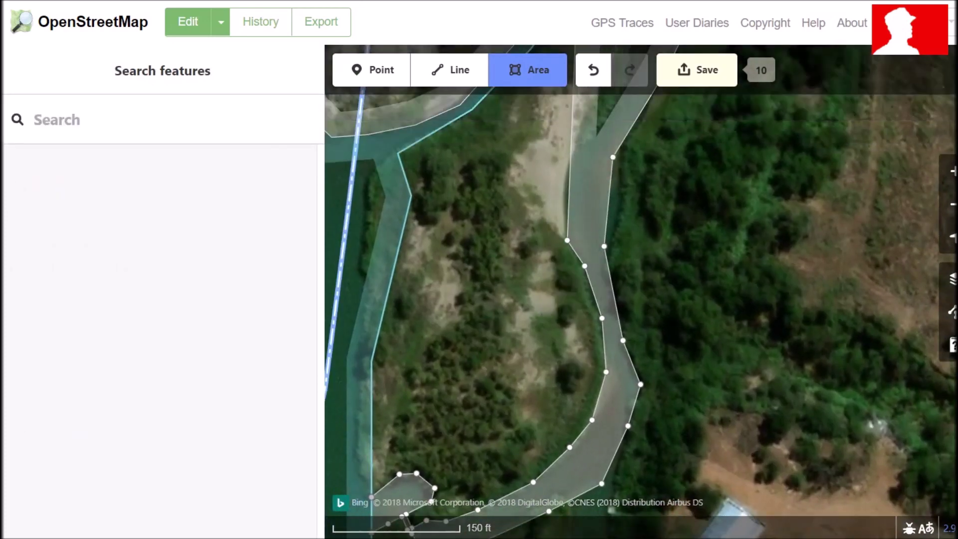
{"action": "left_click_drag", "start_coordinate": [529, 232], "coordinate": [515, 347]}
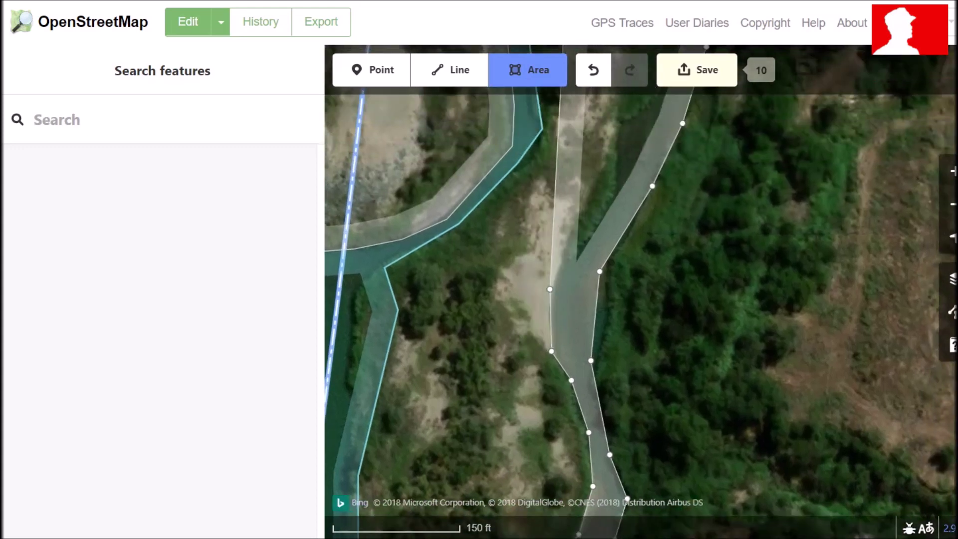
Step: Trace the rest of the side channel's western bank north to the river edge and finish the area there
{"action": "left_click", "coordinate": [582, 226]}
{"action": "left_click_drag", "start_coordinate": [533, 232], "coordinate": [481, 303]}
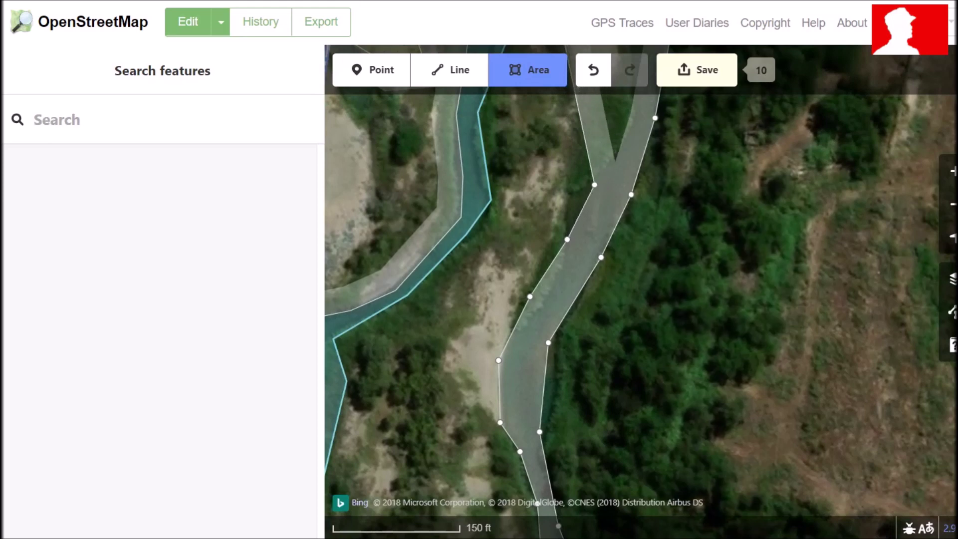
{"action": "left_click", "coordinate": [570, 191]}
{"action": "left_click_drag", "start_coordinate": [533, 204], "coordinate": [520, 321]}
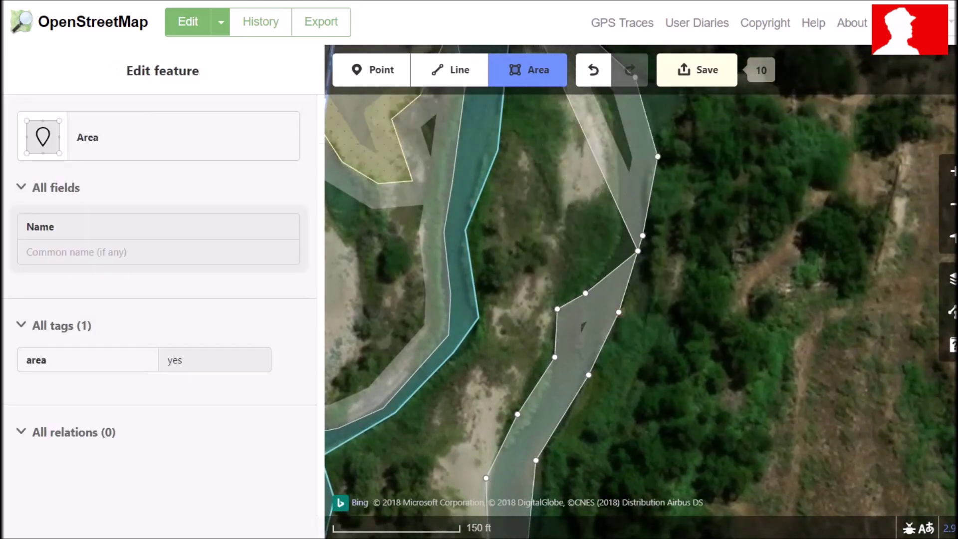
{"action": "left_click", "coordinate": [612, 186]}
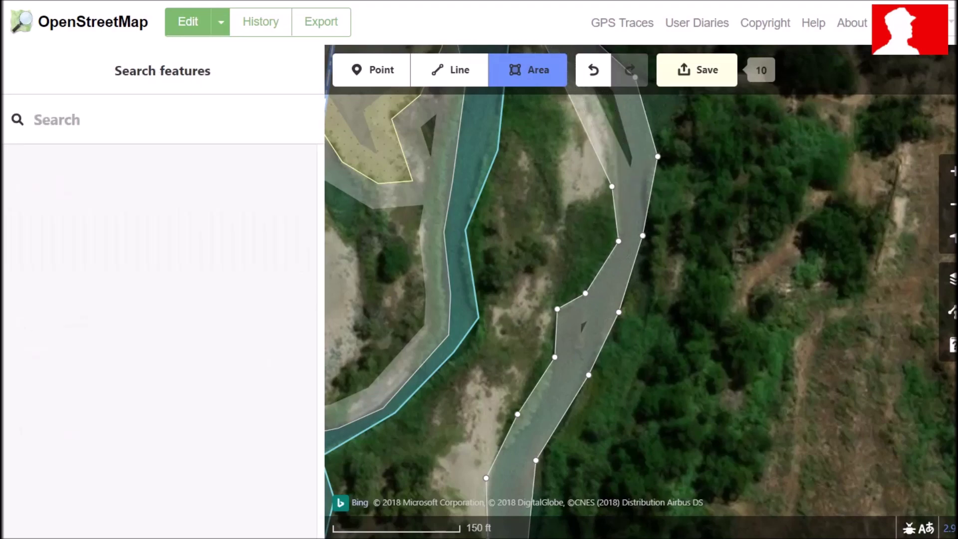
{"action": "left_click_drag", "start_coordinate": [576, 181], "coordinate": [570, 329]}
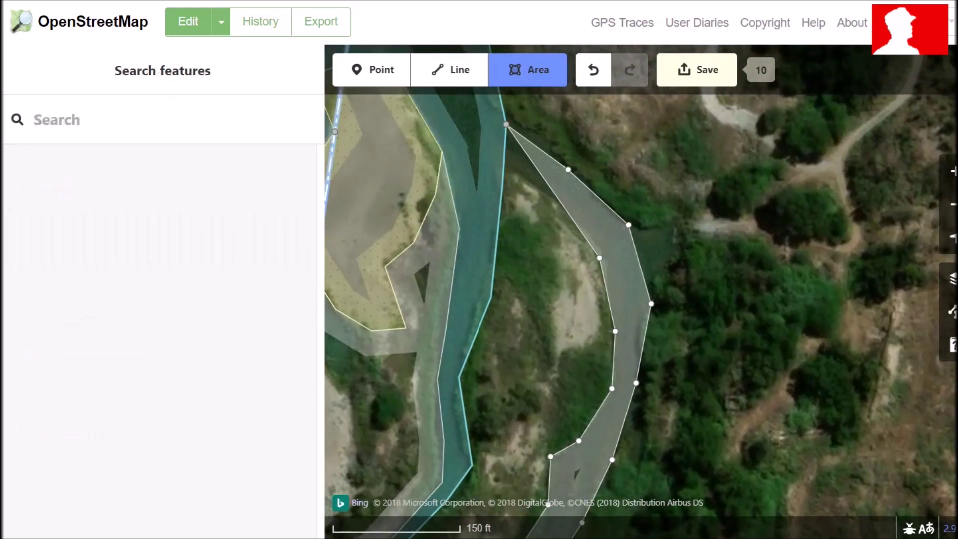
{"action": "left_click", "coordinate": [594, 214]}
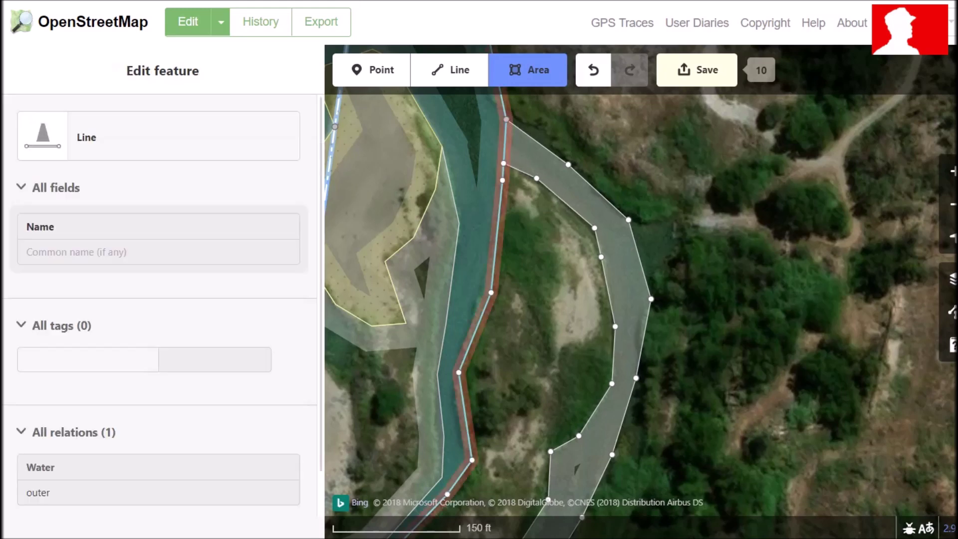
{"action": "key", "text": "Return"}
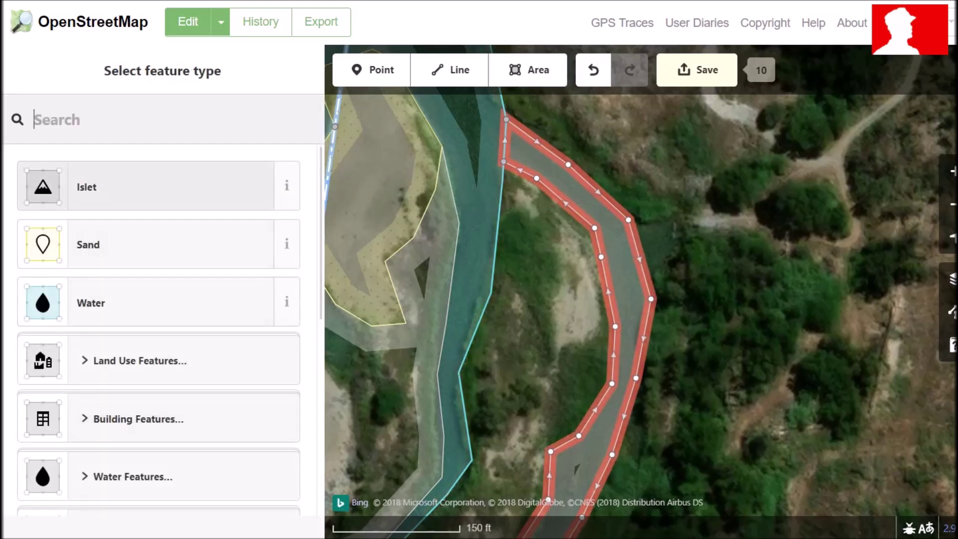
Step: Tag the side channel area as Water with type river
{"action": "left_click", "coordinate": [150, 302]}
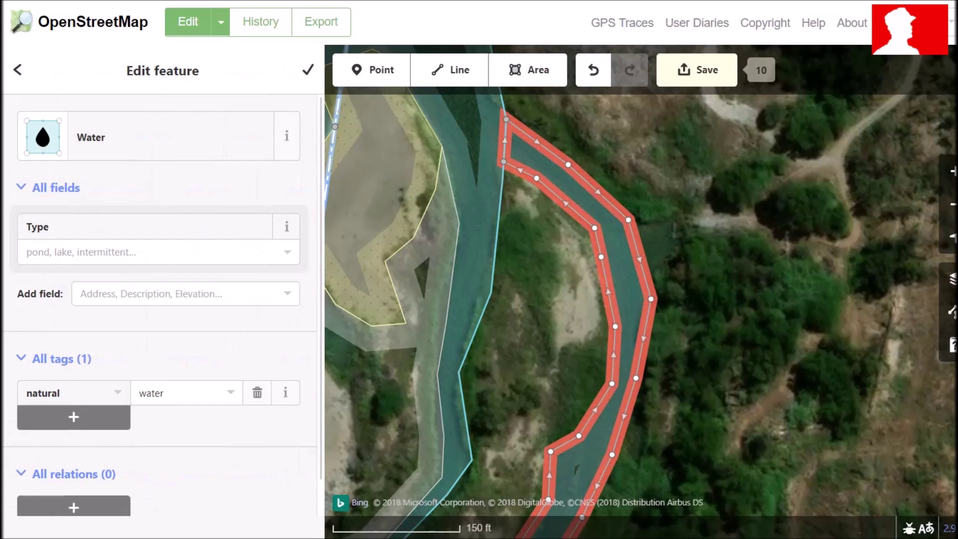
{"action": "type", "text": "river"}
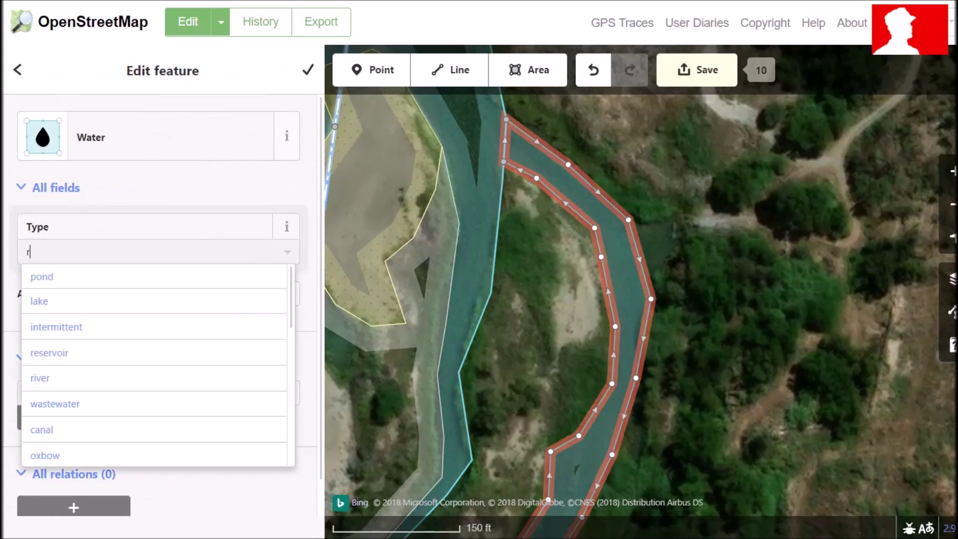
{"action": "key", "text": "Return"}
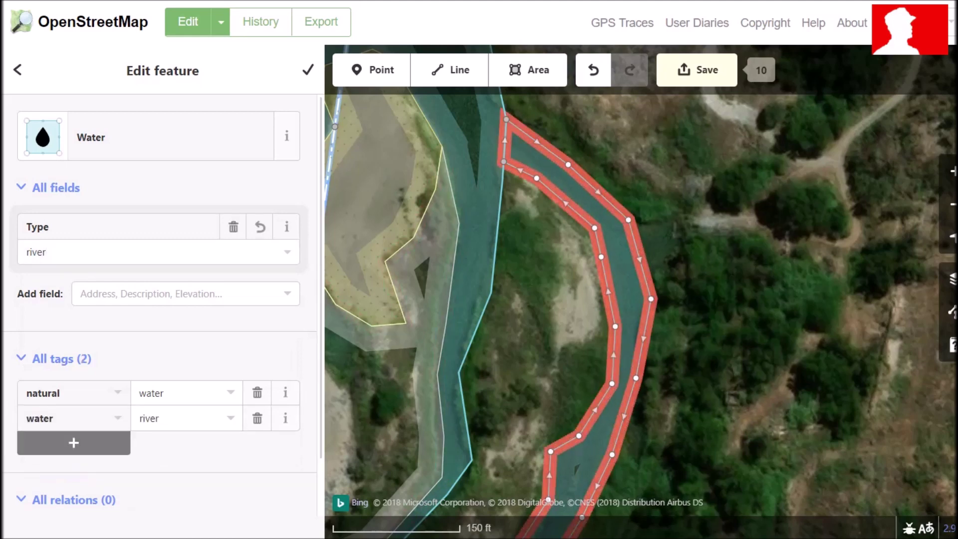
{"action": "key", "text": "Escape"}
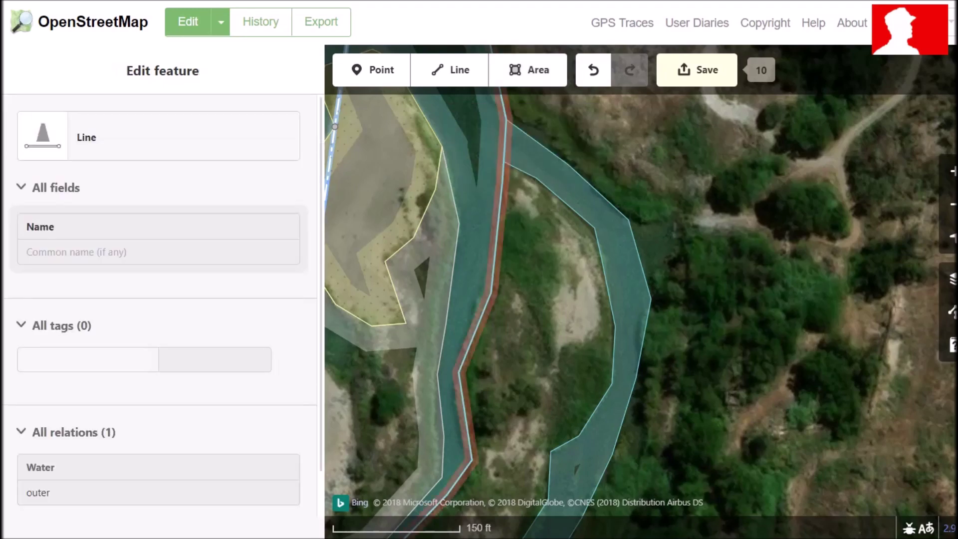
Step: Merge the side channel area into the Orange River water multipolygon
{"action": "left_click", "coordinate": [478, 224]}
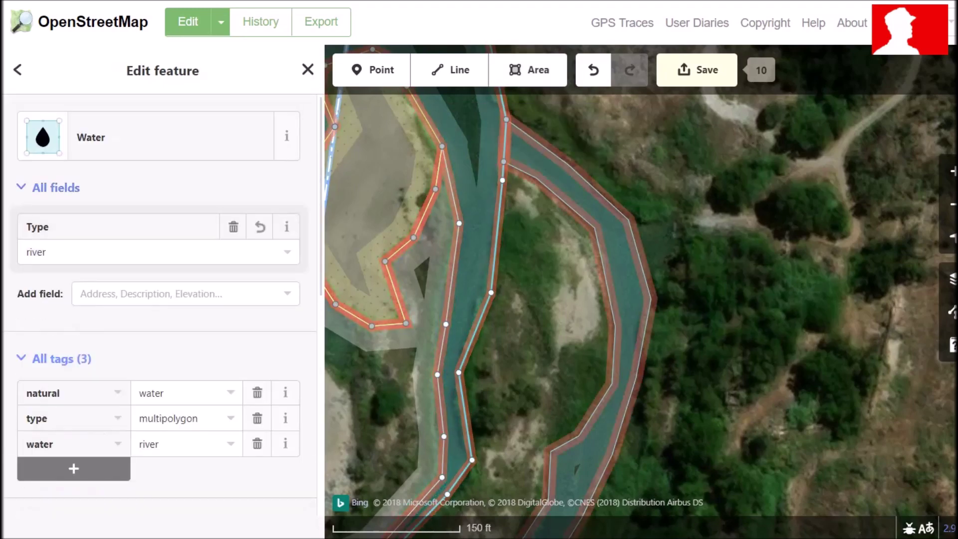
{"action": "left_click", "coordinate": [516, 172], "text": "shift"}
{"action": "right_click", "coordinate": [524, 150]}
{"action": "left_click", "coordinate": [550, 156]}
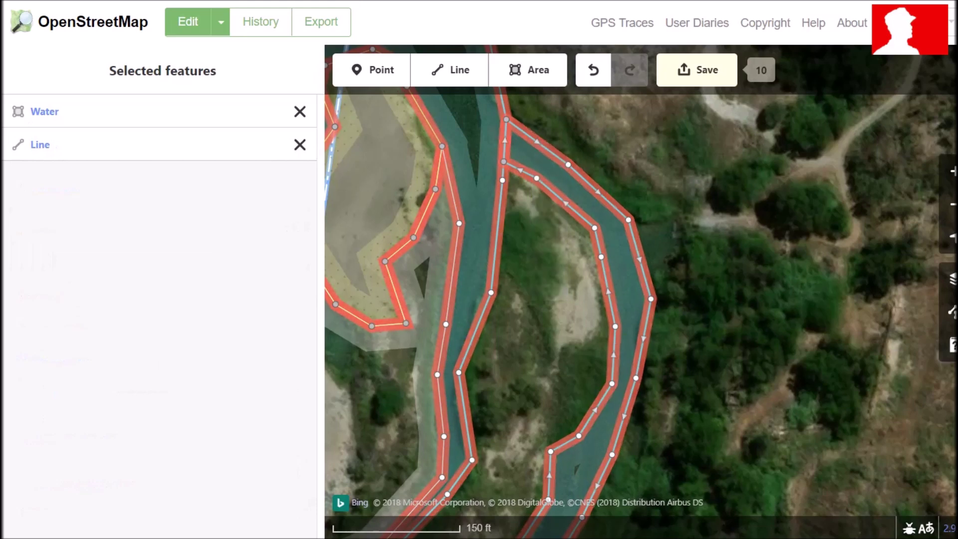
{"action": "key", "text": "Escape"}
Step: Start an islet area at the side channel's northern mouth and trace it south along the river edge, snapping to its nodes
{"action": "left_click", "coordinate": [528, 70]}
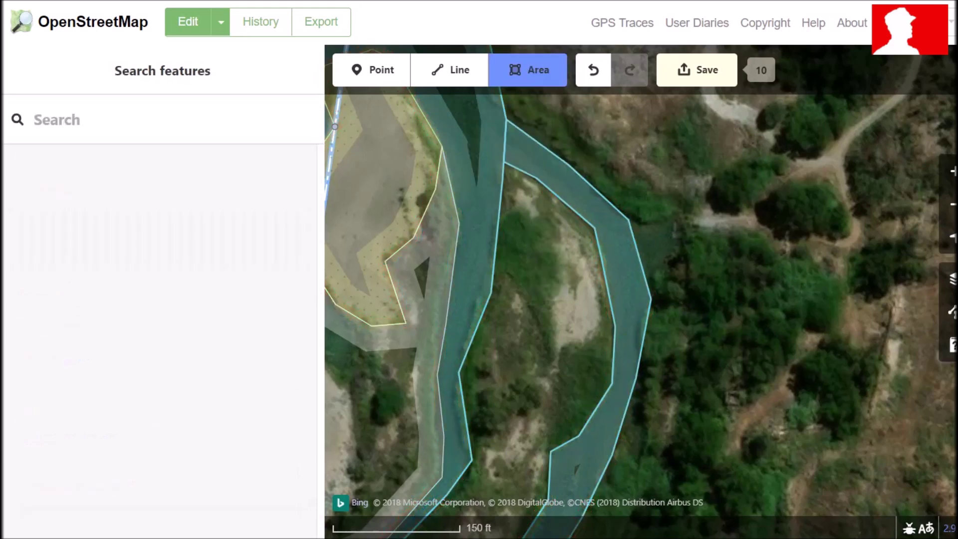
{"action": "left_click", "coordinate": [504, 161]}
{"action": "left_click", "coordinate": [504, 161]}
{"action": "left_click", "coordinate": [503, 181]}
{"action": "left_click", "coordinate": [492, 292]}
{"action": "left_click_drag", "start_coordinate": [514, 340], "coordinate": [558, 166]}
{"action": "left_click", "coordinate": [504, 197]}
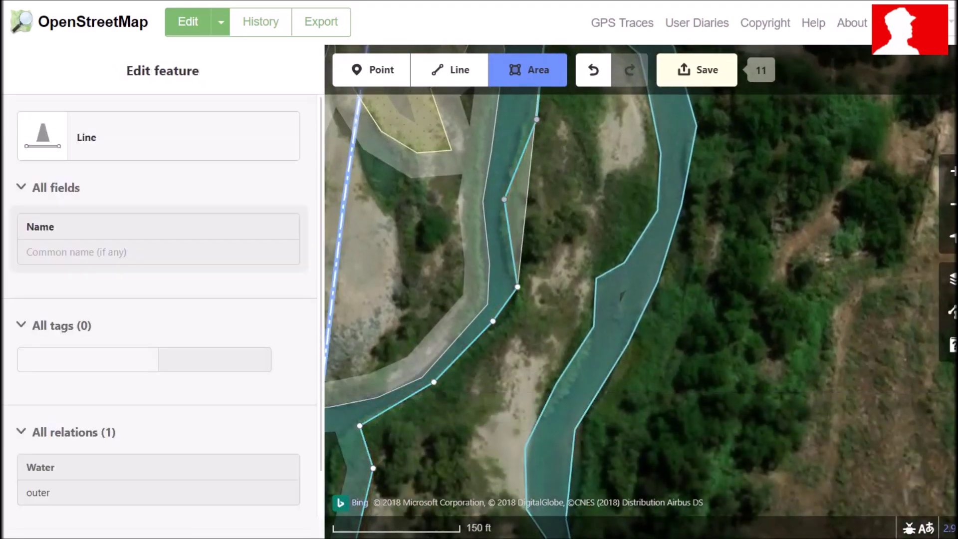
{"action": "left_click", "coordinate": [517, 287]}
{"action": "left_click", "coordinate": [493, 322]}
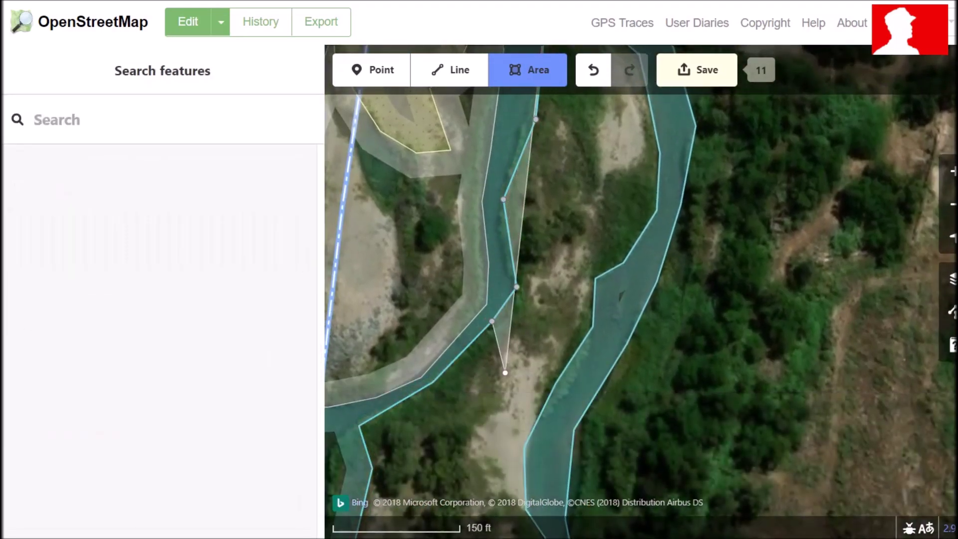
Step: Continue the islet outline southwest around the river edge's corner and south along its nodes
{"action": "left_click_drag", "start_coordinate": [505, 372], "coordinate": [594, 221]}
{"action": "left_click", "coordinate": [524, 234]}
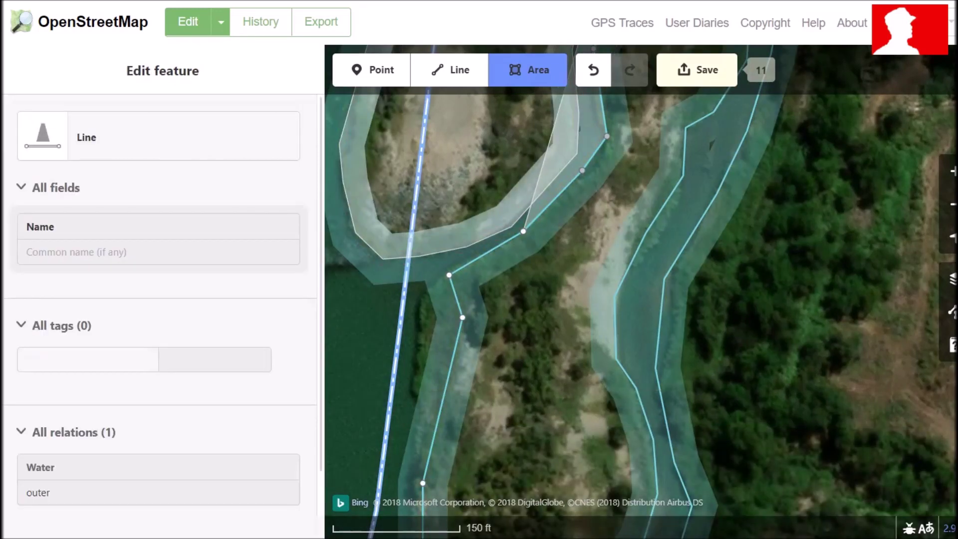
{"action": "left_click", "coordinate": [449, 276]}
{"action": "left_click", "coordinate": [463, 317]}
{"action": "mouse_move", "coordinate": [484, 359]}
{"action": "left_mouse_down"}
{"action": "mouse_move", "coordinate": [509, 292]}
{"action": "mouse_move", "coordinate": [517, 197]}
{"action": "left_mouse_up"}
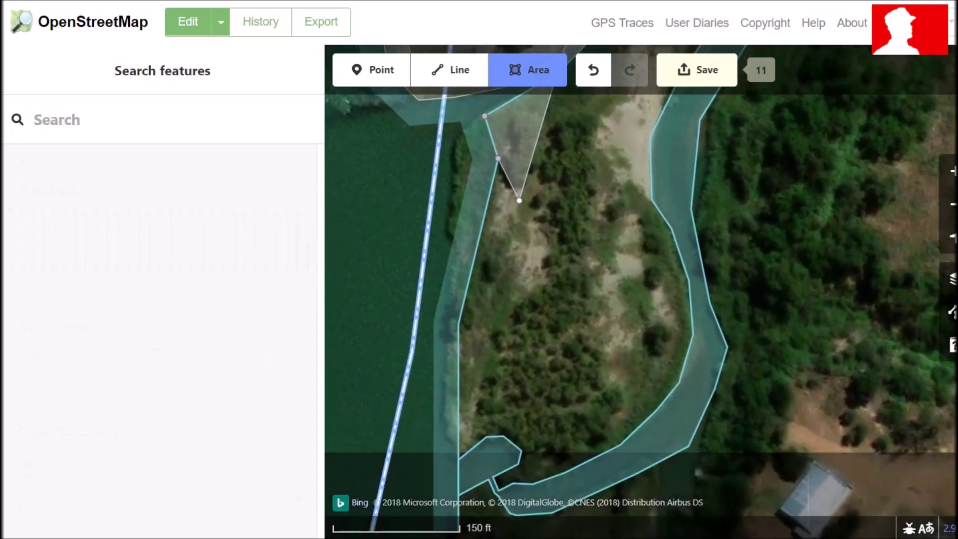
{"action": "left_click", "coordinate": [459, 324]}
{"action": "left_click_drag", "start_coordinate": [524, 413], "coordinate": [509, 262]}
Step: Trace the islet outline around the small pool and narrow link, and east along the side channel's northern bank
{"action": "left_click", "coordinate": [445, 308]}
{"action": "left_click", "coordinate": [472, 286]}
{"action": "left_click", "coordinate": [490, 286]}
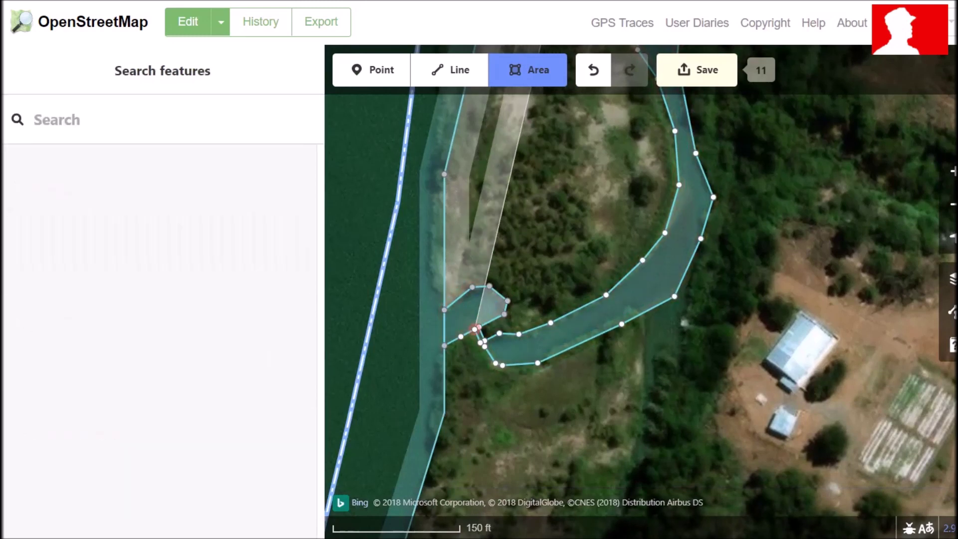
{"action": "scroll", "coordinate": [483, 335], "scroll_direction": "up", "scroll_amount": 5}
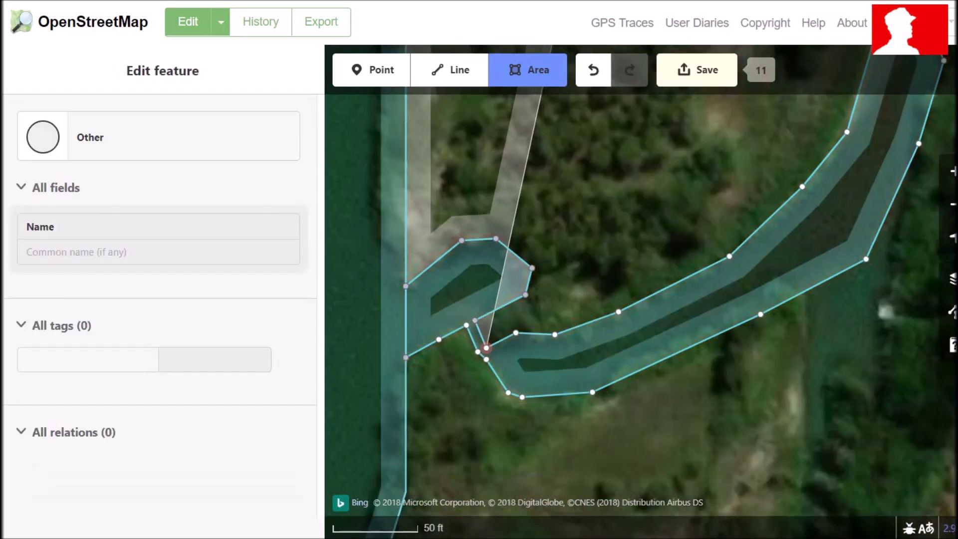
{"action": "left_click", "coordinate": [487, 348]}
{"action": "left_click", "coordinate": [516, 333]}
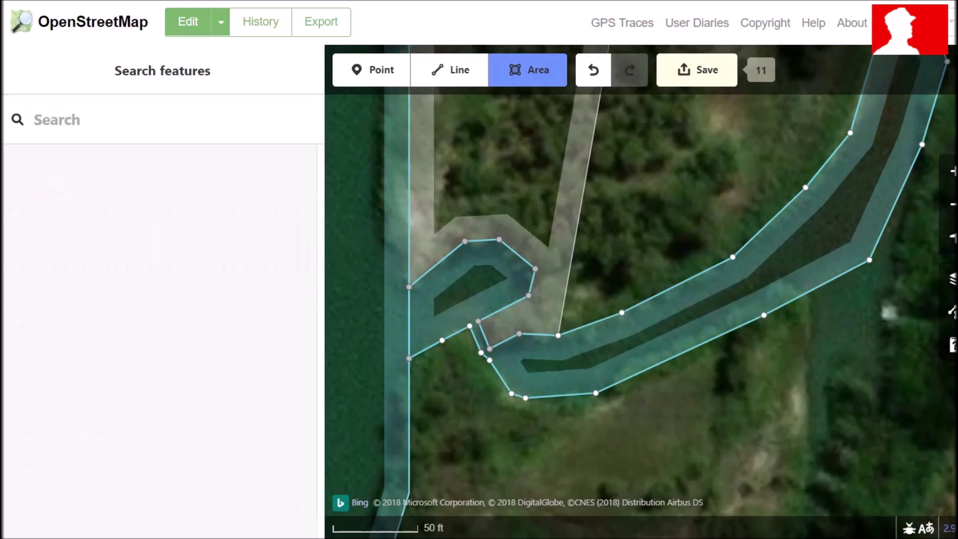
{"action": "scroll", "coordinate": [536, 380], "scroll_direction": "down", "scroll_amount": 5}
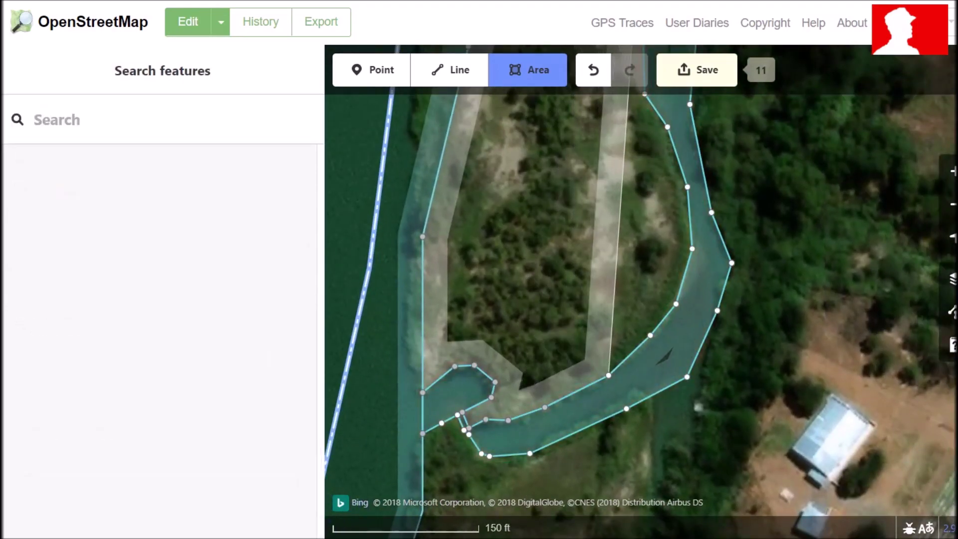
Step: Continue the new area's outline point by point along the side channel's western bank, from the southern bend to the narrow middle stretch
{"action": "left_click", "coordinate": [654, 331]}
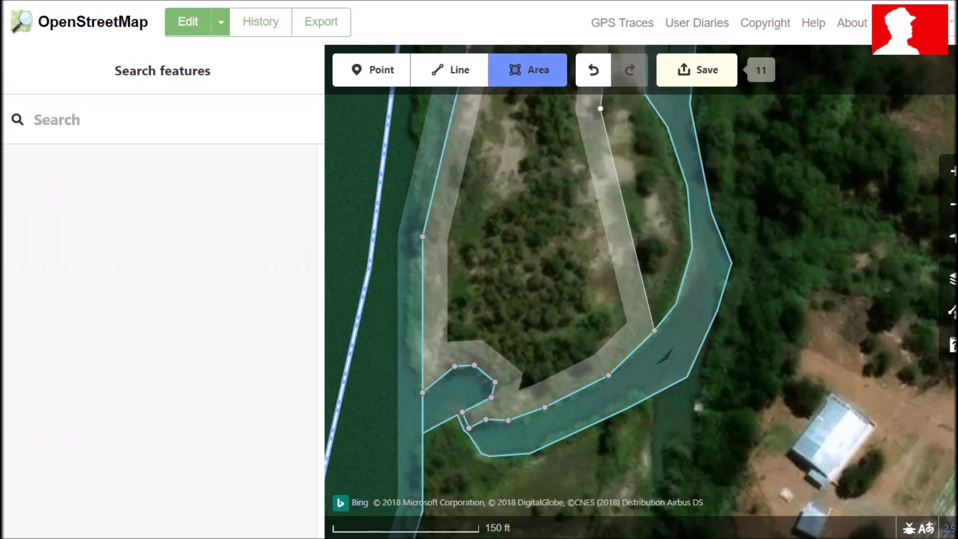
{"action": "left_click", "coordinate": [594, 69]}
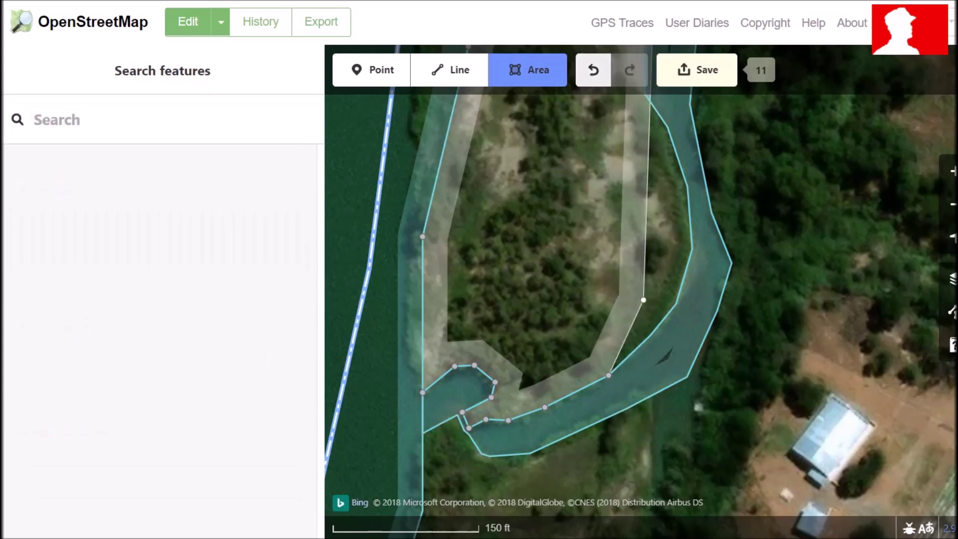
{"action": "left_click", "coordinate": [651, 336]}
{"action": "left_click", "coordinate": [677, 304]}
{"action": "left_click_drag", "start_coordinate": [626, 230], "coordinate": [586, 363]}
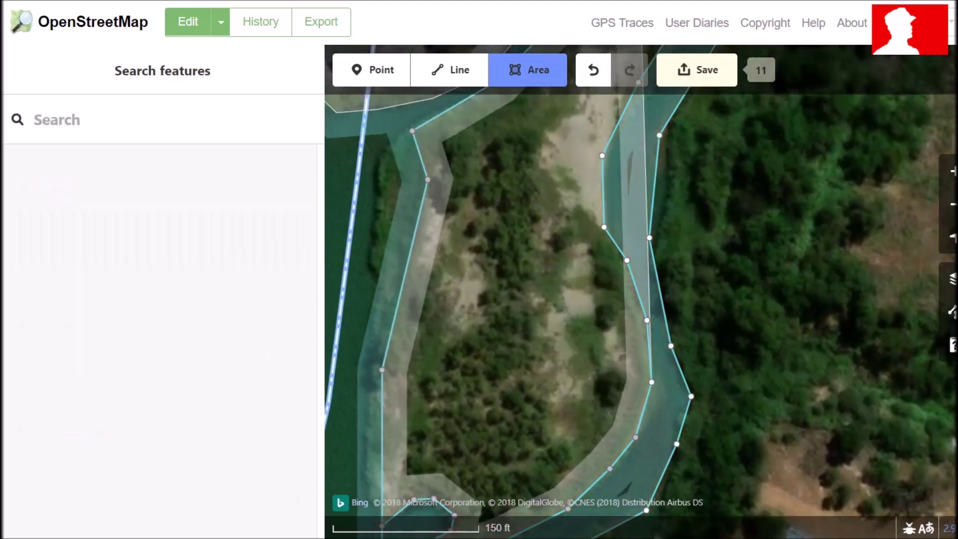
{"action": "left_click", "coordinate": [647, 320]}
{"action": "left_click", "coordinate": [627, 260]}
{"action": "left_click", "coordinate": [604, 227]}
{"action": "left_click_drag", "start_coordinate": [522, 220], "coordinate": [530, 332]}
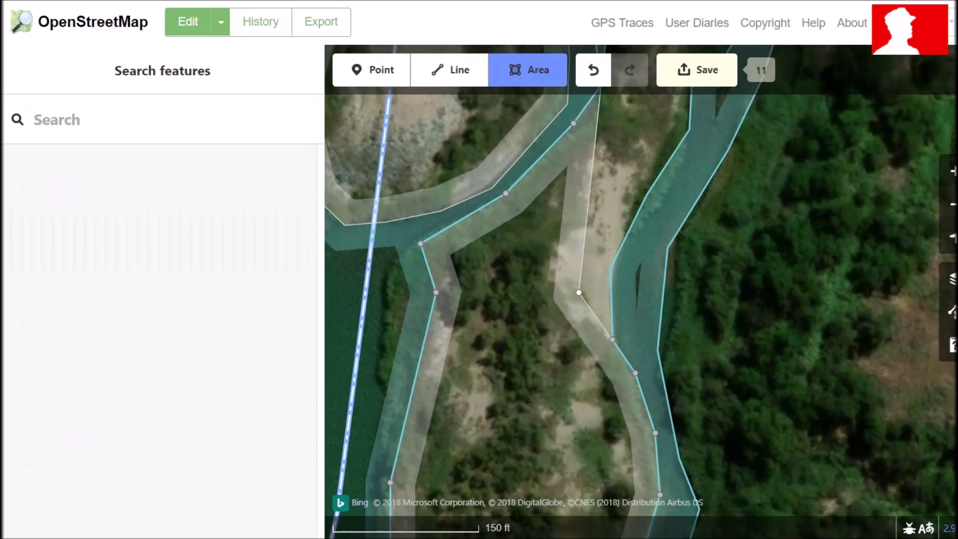
Step: Trace the rest of the area's eastern edge along the upper side channel and close the outline at the island's northern tip
{"action": "left_click", "coordinate": [610, 268]}
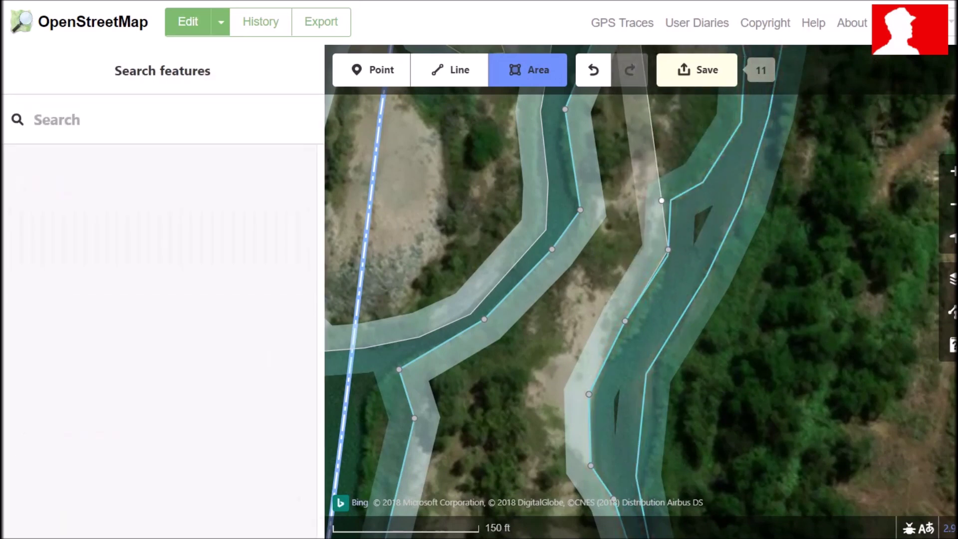
{"action": "left_click", "coordinate": [703, 182]}
{"action": "left_click_drag", "start_coordinate": [671, 165], "coordinate": [631, 338]}
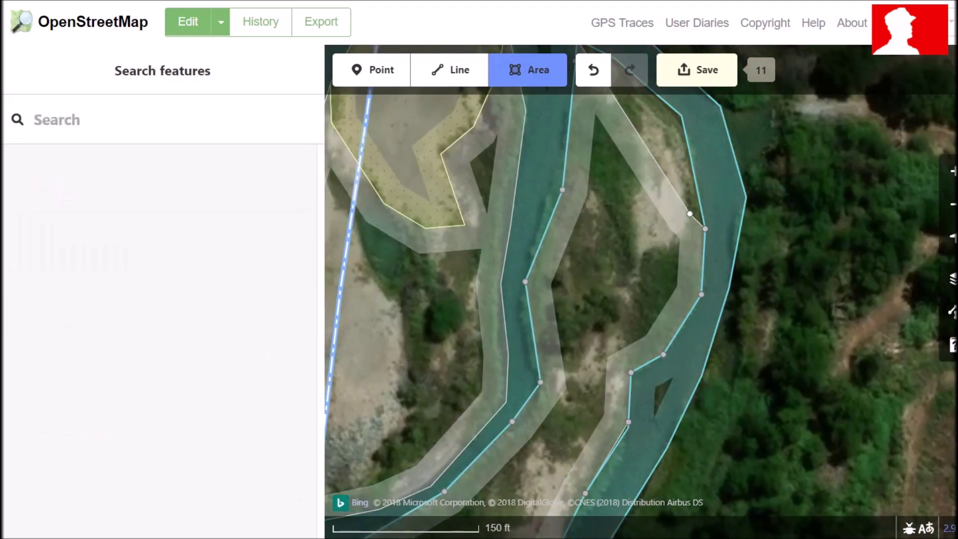
{"action": "key", "text": "Up"}
{"action": "key", "text": "Up"}
{"action": "key", "text": "Up"}
{"action": "left_click_drag", "start_coordinate": [661, 331], "coordinate": [664, 342]}
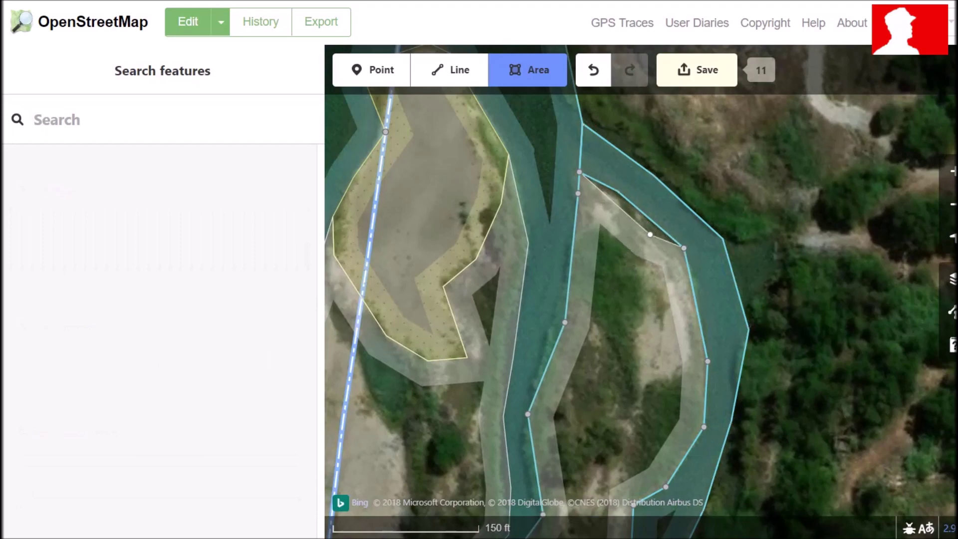
{"action": "left_click", "coordinate": [614, 191]}
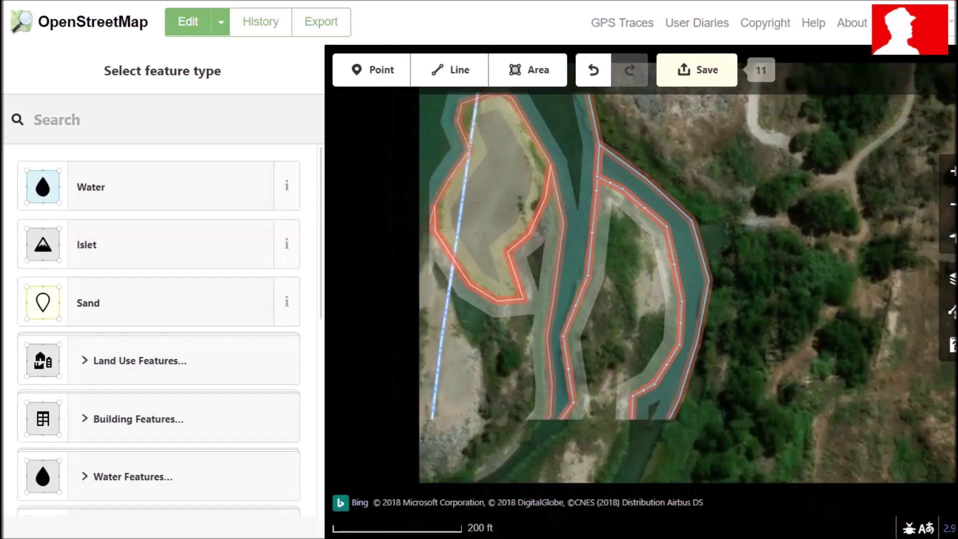
Step: Add vertices on the area's western edge just above the southern inlet and pull that edge out to the river shoreline
{"action": "scroll", "coordinate": [614, 190], "scroll_direction": "down", "scroll_amount": 3}
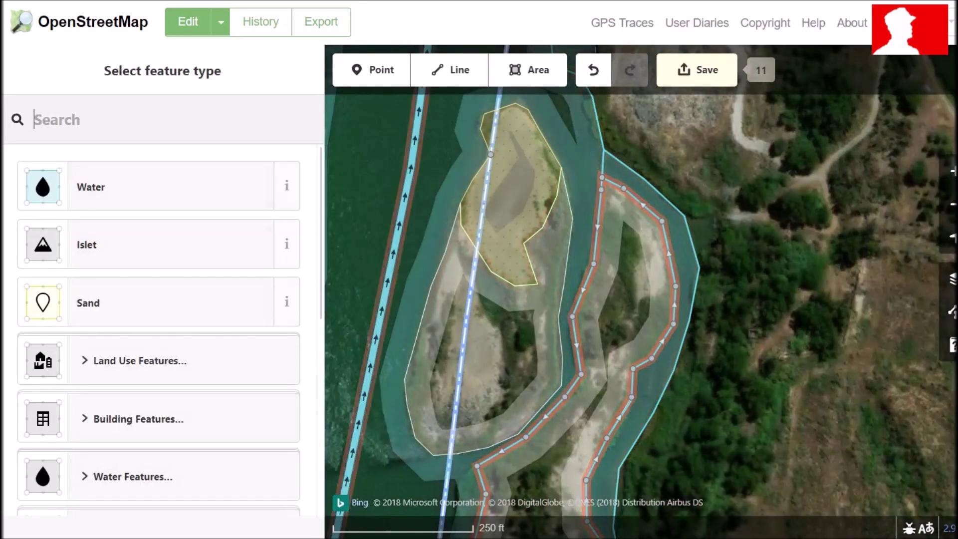
{"action": "left_click_drag", "start_coordinate": [579, 429], "coordinate": [591, 350]}
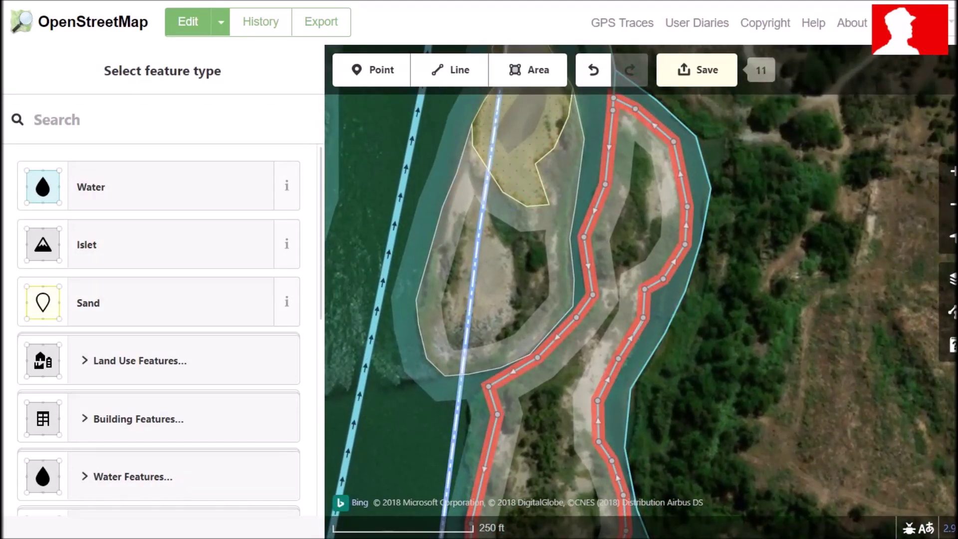
{"action": "left_click_drag", "start_coordinate": [564, 444], "coordinate": [631, 260]}
{"action": "scroll", "coordinate": [534, 429], "scroll_direction": "up", "scroll_amount": 3}
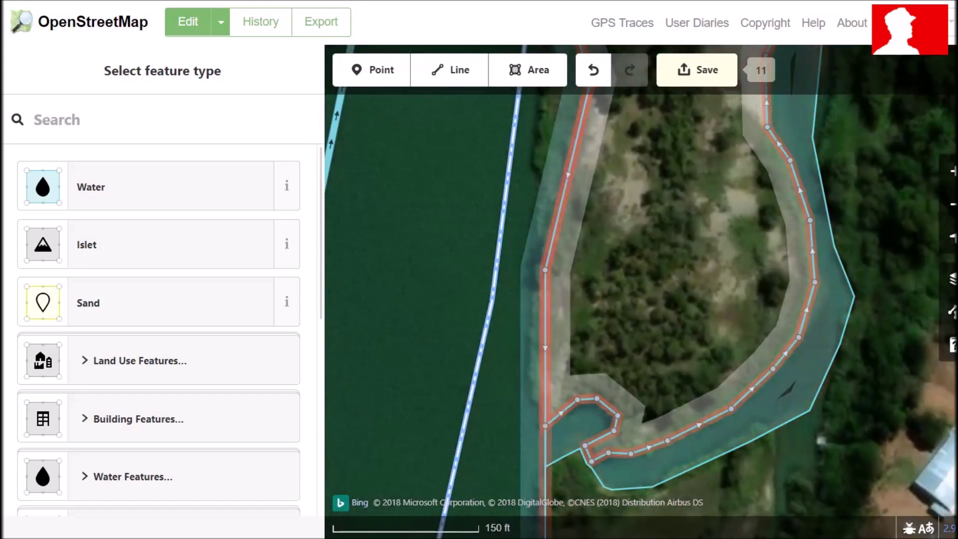
{"action": "double_click", "coordinate": [546, 400]}
{"action": "mouse_move", "coordinate": [545, 401]}
{"action": "left_mouse_down"}
{"action": "mouse_move", "coordinate": [527, 400]}
{"action": "mouse_move", "coordinate": [529, 370]}
{"action": "mouse_move", "coordinate": [534, 403]}
{"action": "mouse_move", "coordinate": [546, 401]}
{"action": "left_mouse_up"}
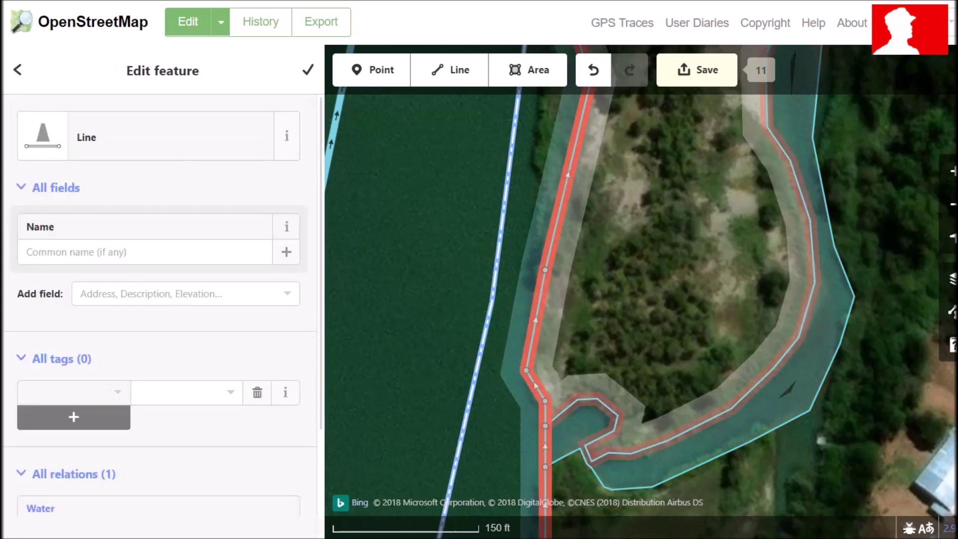
{"action": "left_click", "coordinate": [545, 402]}
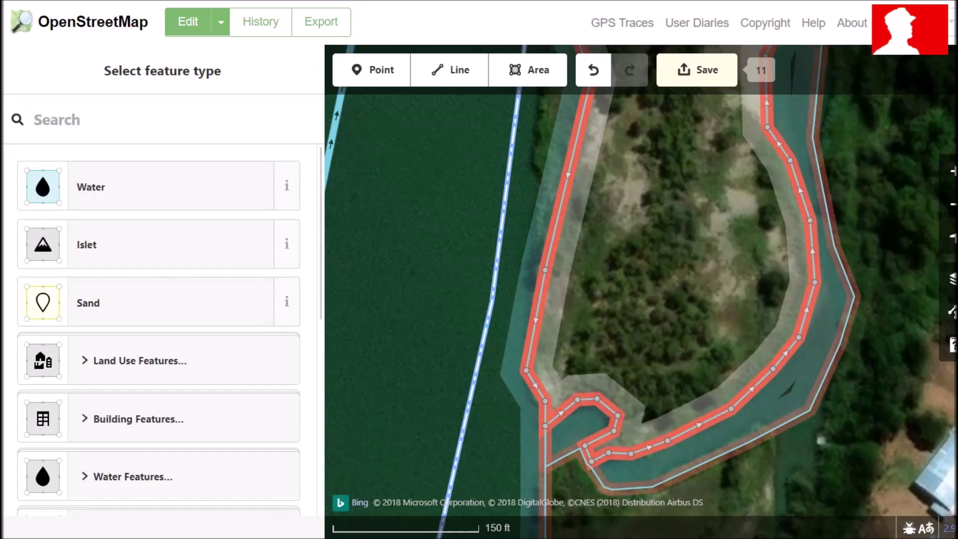
Step: Refine the outline's corner at the mouth of the southern inlet by adding a vertex slightly west of it
{"action": "left_click", "coordinate": [571, 427]}
{"action": "left_click", "coordinate": [581, 394]}
{"action": "left_click_drag", "start_coordinate": [546, 401], "coordinate": [544, 400]}
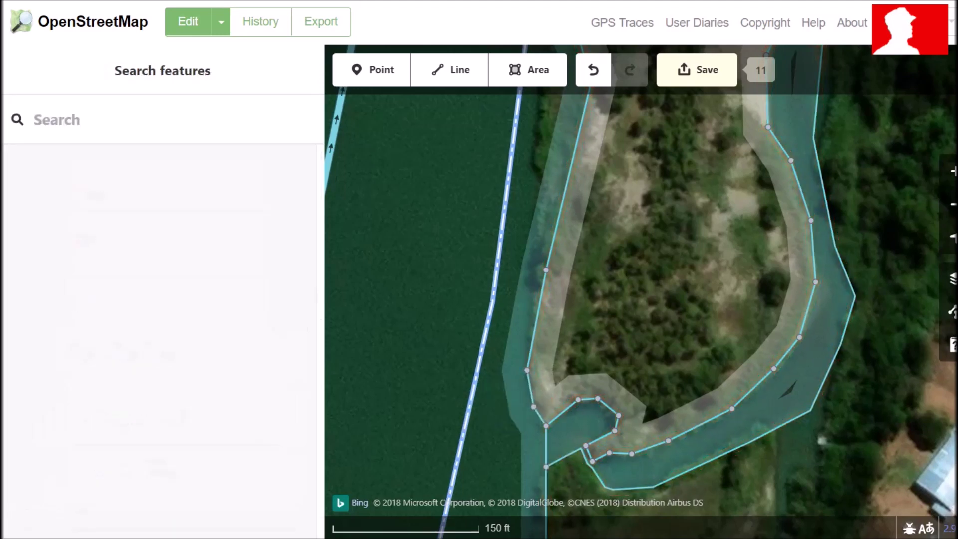
{"action": "left_click_drag", "start_coordinate": [549, 404], "coordinate": [546, 401]}
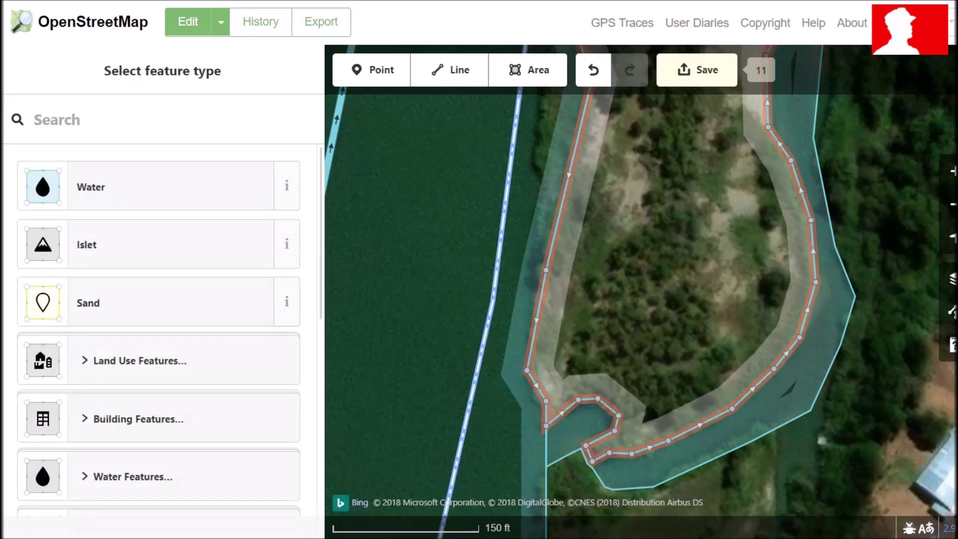
{"action": "key", "text": "Escape"}
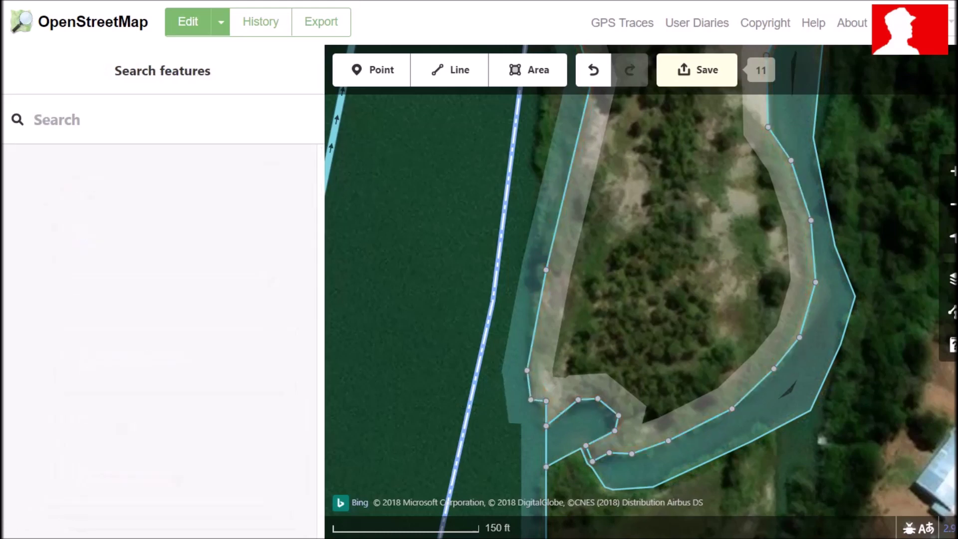
{"action": "left_click_drag", "start_coordinate": [546, 401], "coordinate": [546, 401]}
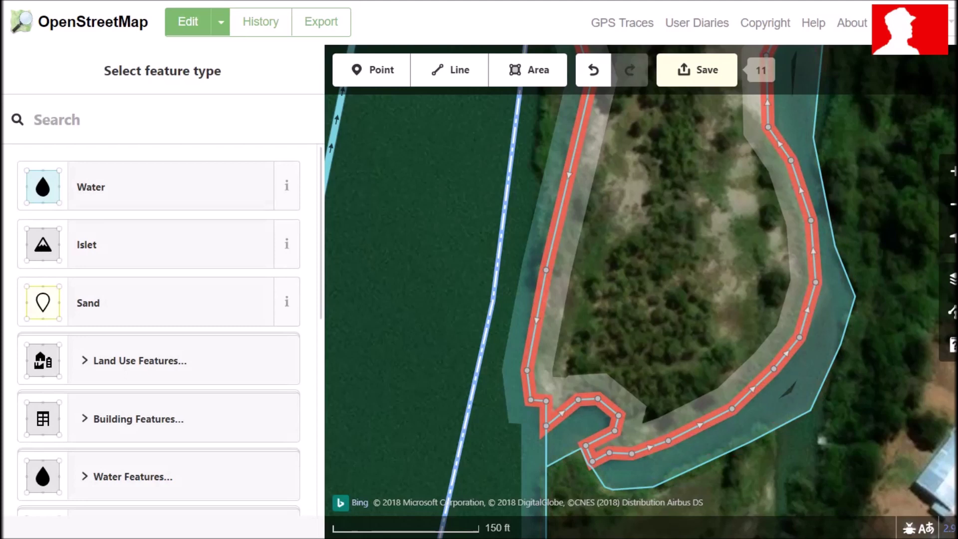
Step: Reshape the area's southwestern edge above the inlet by moving its vertices west onto the shoreline
{"action": "left_click_drag", "start_coordinate": [537, 320], "coordinate": [529, 321]}
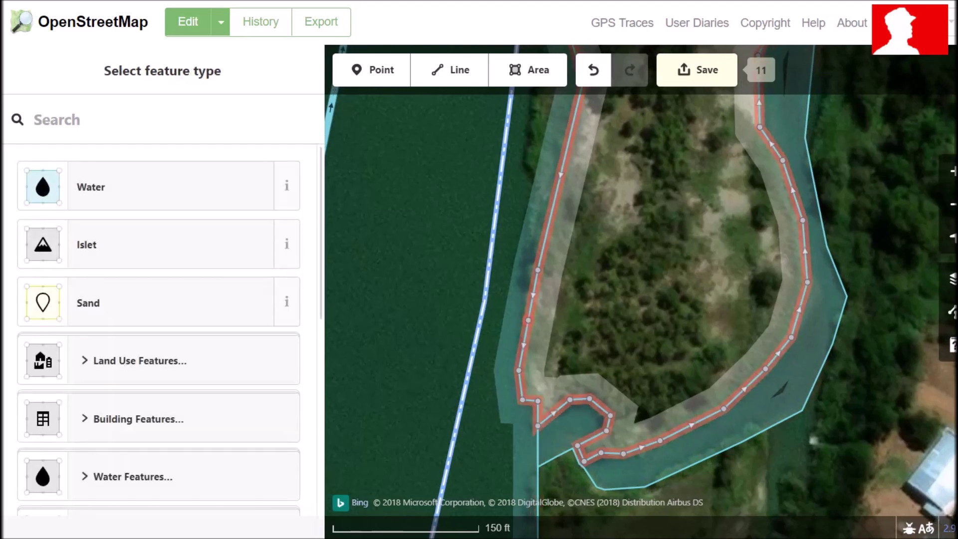
{"action": "key", "text": "Escape"}
{"action": "left_click", "coordinate": [531, 295]}
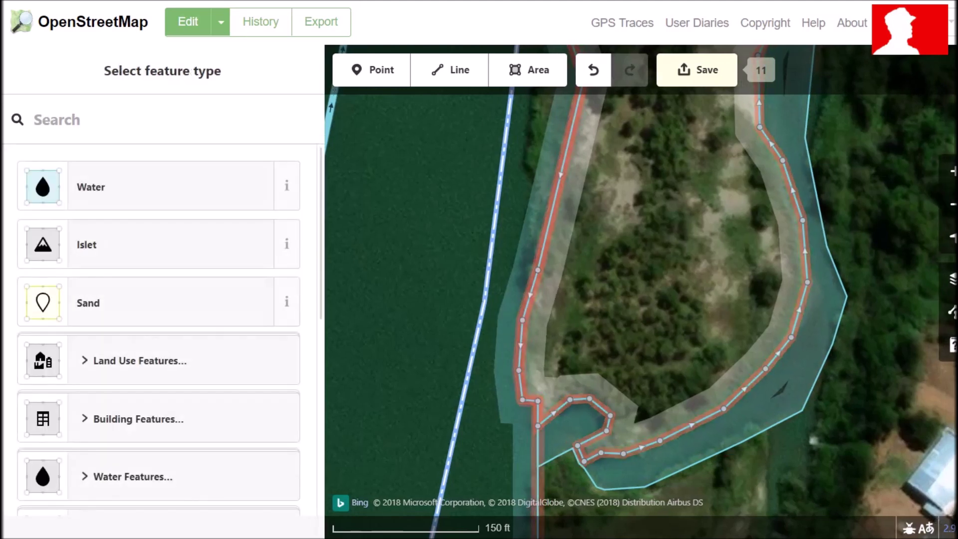
{"action": "key", "text": "Escape"}
{"action": "mouse_move", "coordinate": [523, 265]}
{"action": "left_mouse_down"}
{"action": "mouse_move", "coordinate": [439, 215]}
{"action": "mouse_move", "coordinate": [455, 261]}
{"action": "mouse_move", "coordinate": [526, 249]}
{"action": "left_mouse_up"}
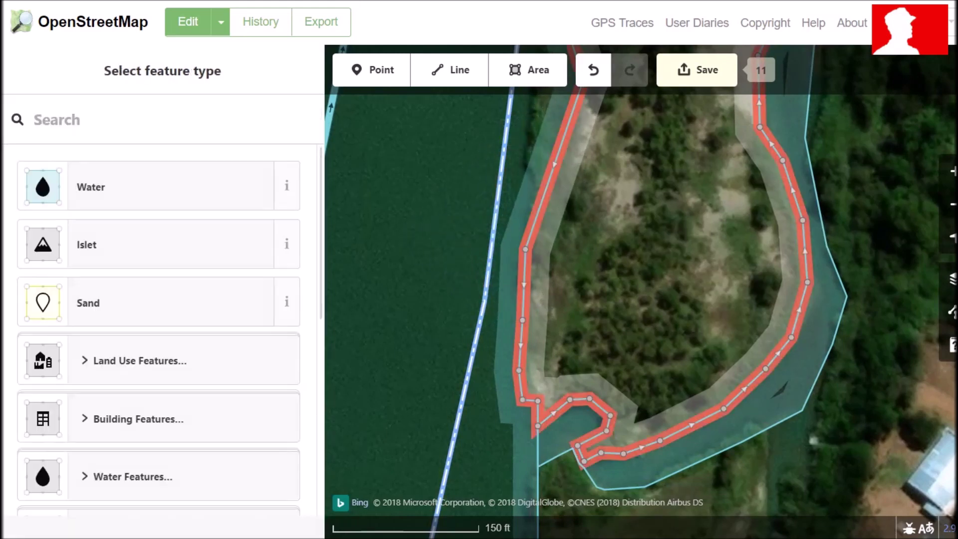
Step: Reshape the area's northwestern edge with extra vertices and move its notch out to the shoreline near the waterway line
{"action": "left_click", "coordinate": [554, 165]}
{"action": "left_click_drag", "start_coordinate": [554, 164], "coordinate": [516, 181]}
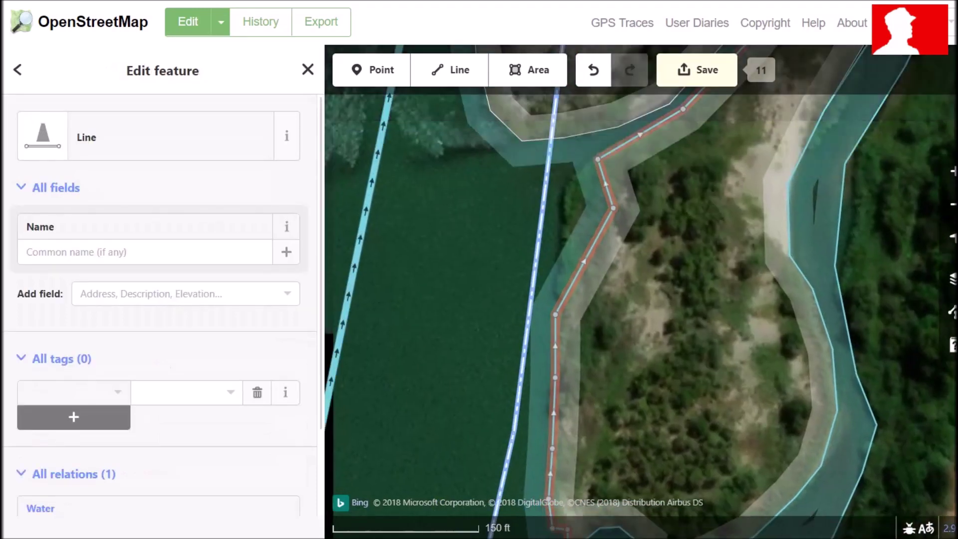
{"action": "left_click_drag", "start_coordinate": [584, 261], "coordinate": [549, 281]}
{"action": "left_click_drag", "start_coordinate": [614, 208], "coordinate": [569, 183]}
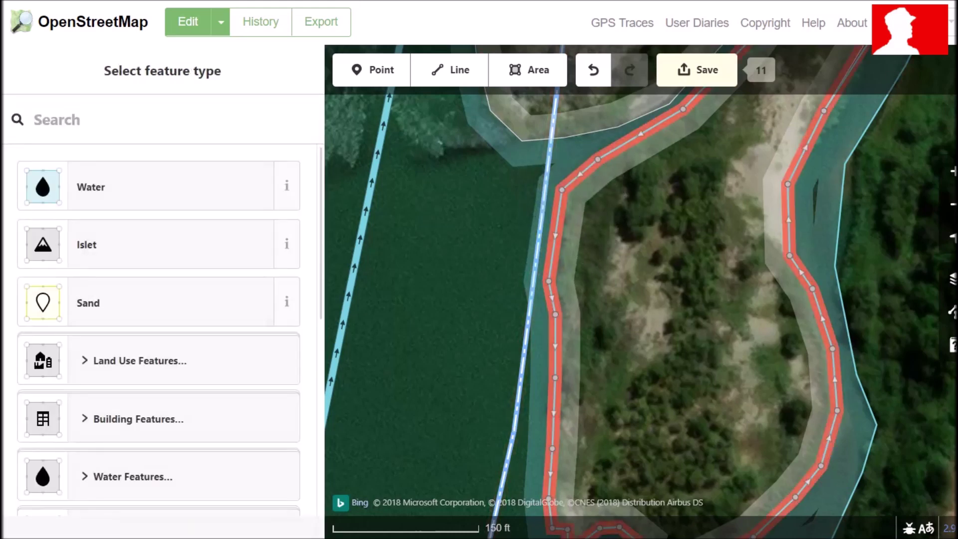
{"action": "left_click", "coordinate": [553, 259]}
{"action": "left_click_drag", "start_coordinate": [552, 259], "coordinate": [567, 376]}
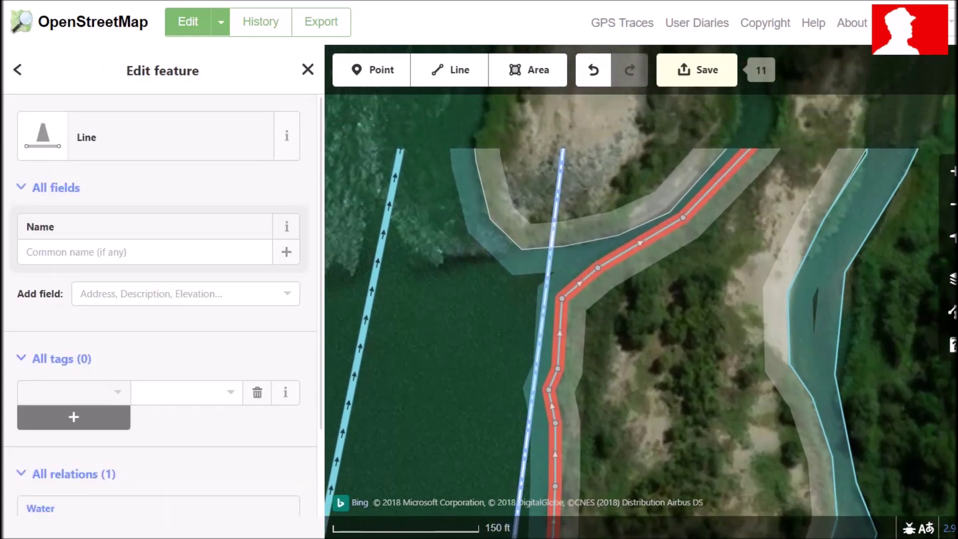
Step: Assign the Island feature type to the newly drawn area between the river and the side channel
{"action": "left_click", "coordinate": [569, 372]}
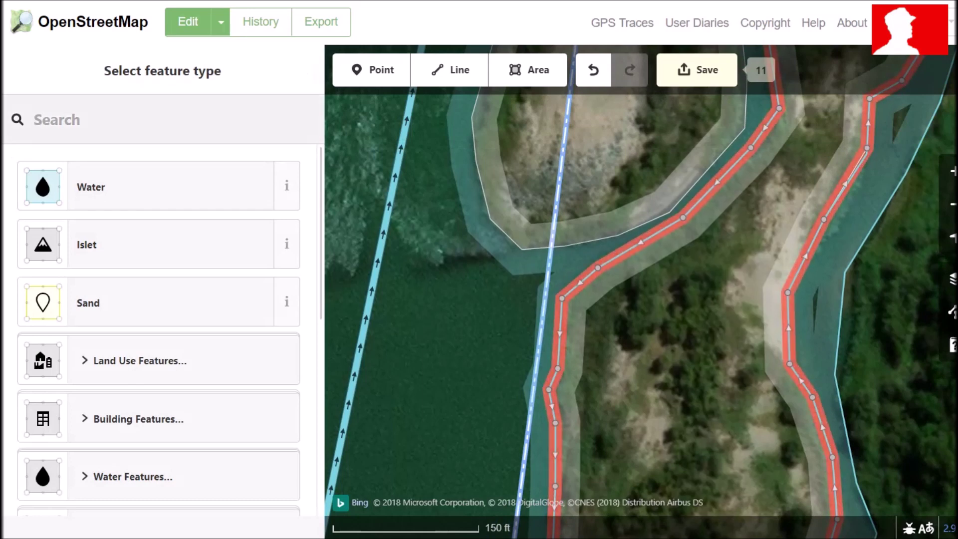
{"action": "type", "text": "isl"}
{"action": "key", "text": "Down"}
{"action": "key", "text": "Down"}
{"action": "key", "text": "Return"}
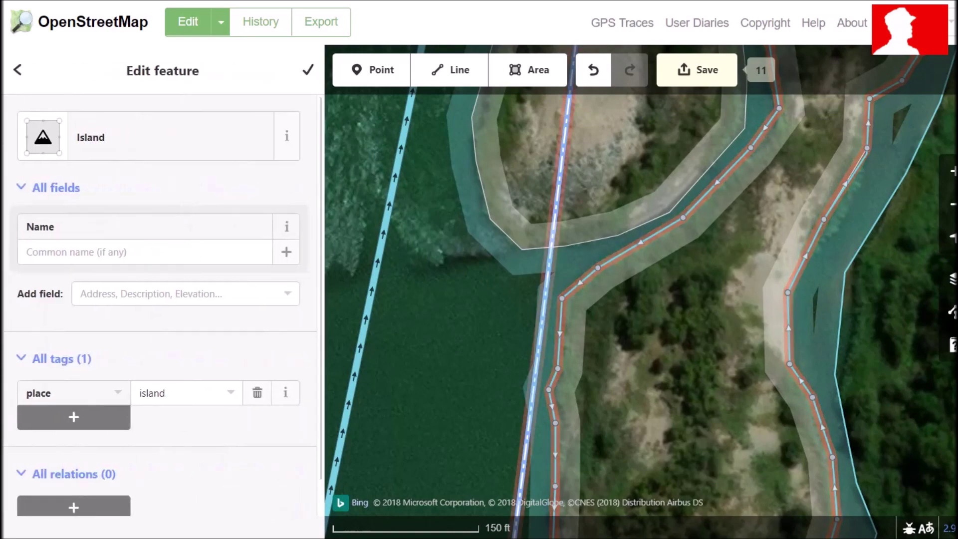
Step: Change the feature type of the neighbouring islet to the northwest to Island
{"action": "left_click", "coordinate": [591, 240]}
{"action": "scroll", "coordinate": [474, 174], "scroll_direction": "down", "scroll_amount": 2}
{"action": "left_click_drag", "start_coordinate": [474, 174], "coordinate": [481, 322]}
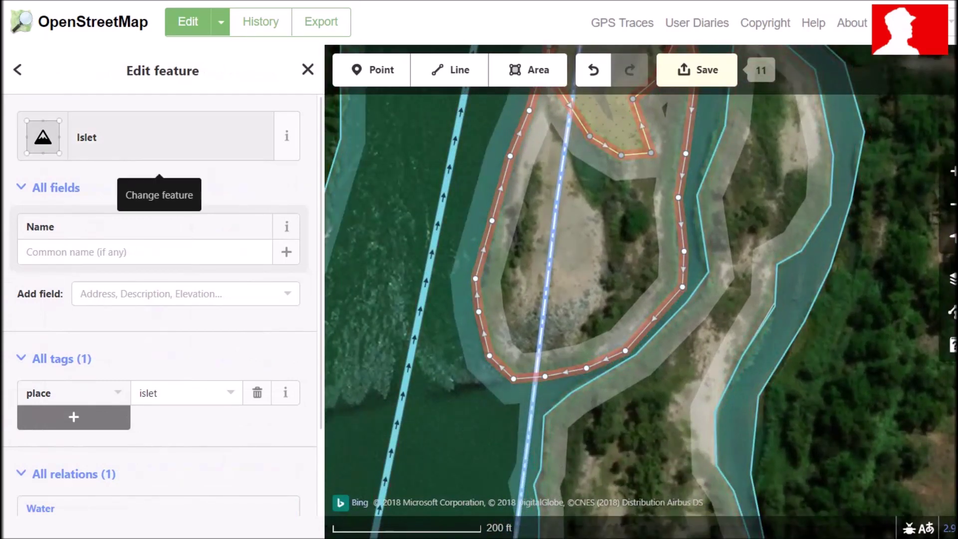
{"action": "left_click", "coordinate": [150, 140]}
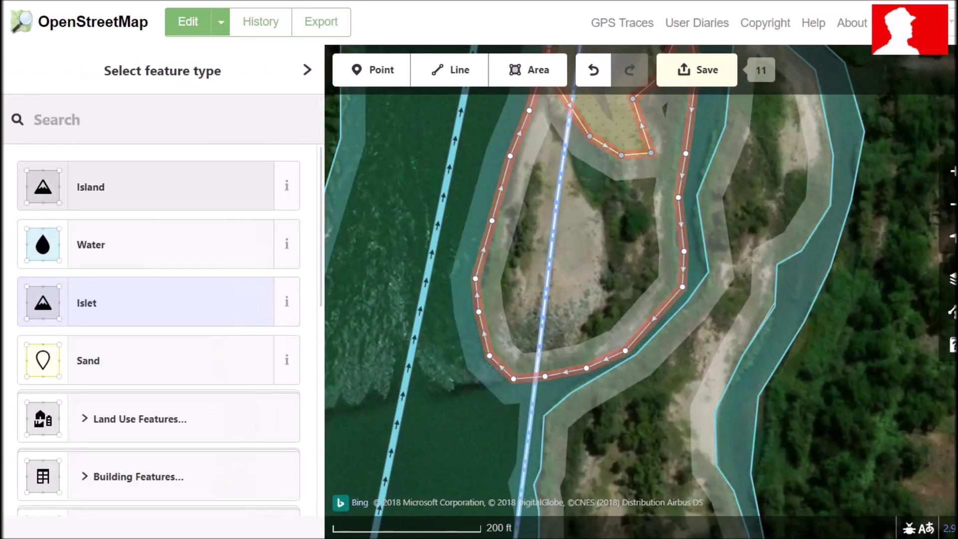
{"action": "left_click", "coordinate": [170, 187]}
Step: Select the Sand area together with the neighbouring Island area, merge them, and clear the selection
{"action": "left_click_drag", "start_coordinate": [450, 200], "coordinate": [428, 293]}
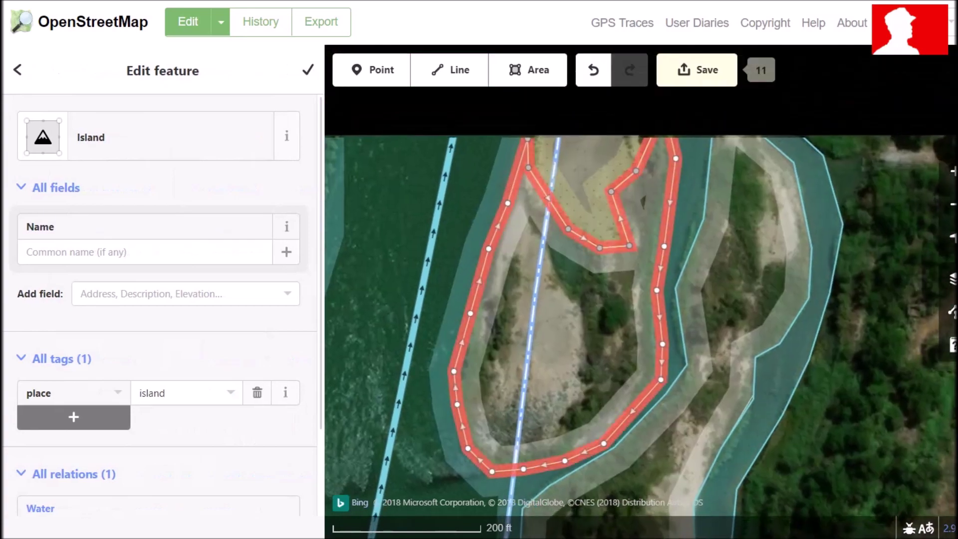
{"action": "left_click", "coordinate": [428, 293]}
{"action": "left_click", "coordinate": [564, 204]}
{"action": "left_click", "coordinate": [574, 250], "text": "shift"}
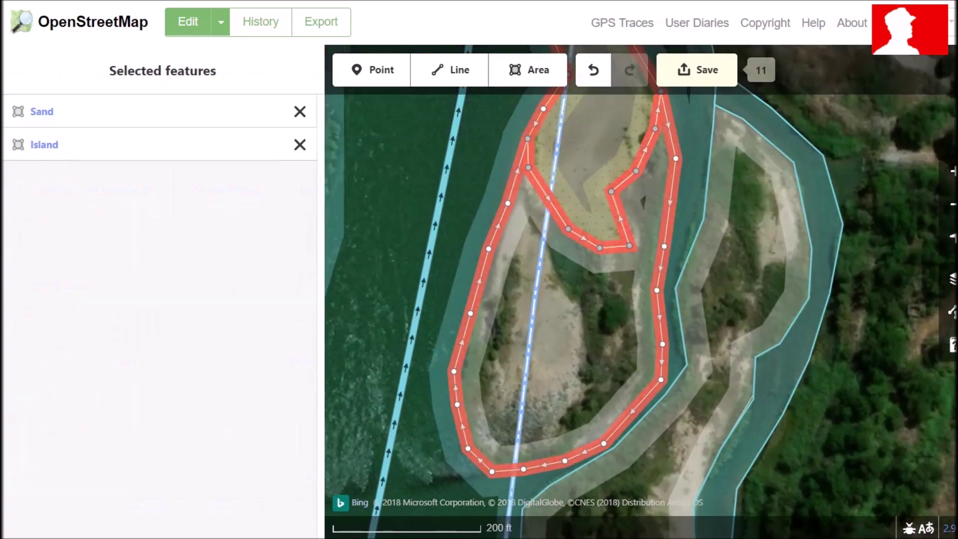
{"action": "left_click", "coordinate": [630, 279]}
{"action": "key", "text": "Escape"}
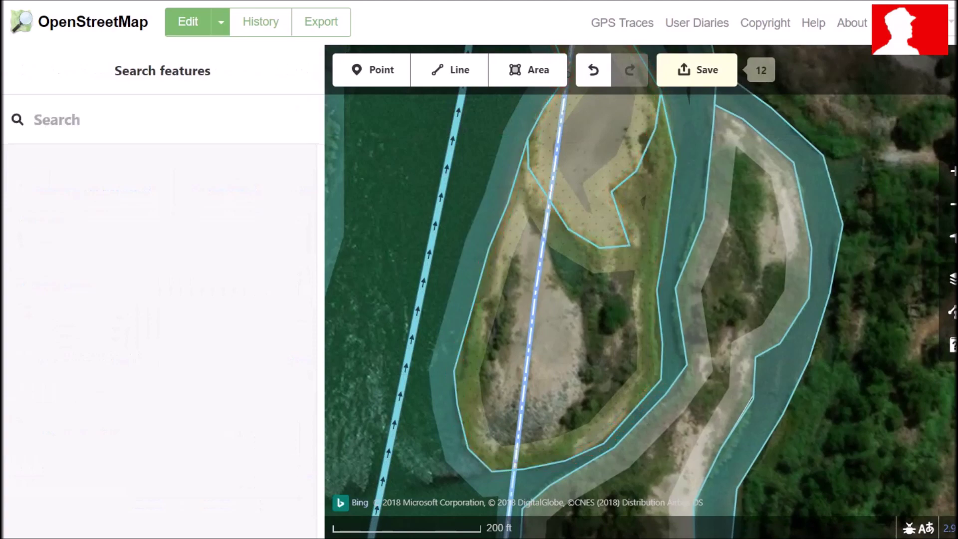
Step: Examine the side channel and the wooded land along its eastern bank in the imagery
{"action": "left_click_drag", "start_coordinate": [630, 280], "coordinate": [629, 236]}
{"action": "key", "text": "Down"}
{"action": "key", "text": "Down"}
{"action": "key", "text": "Down"}
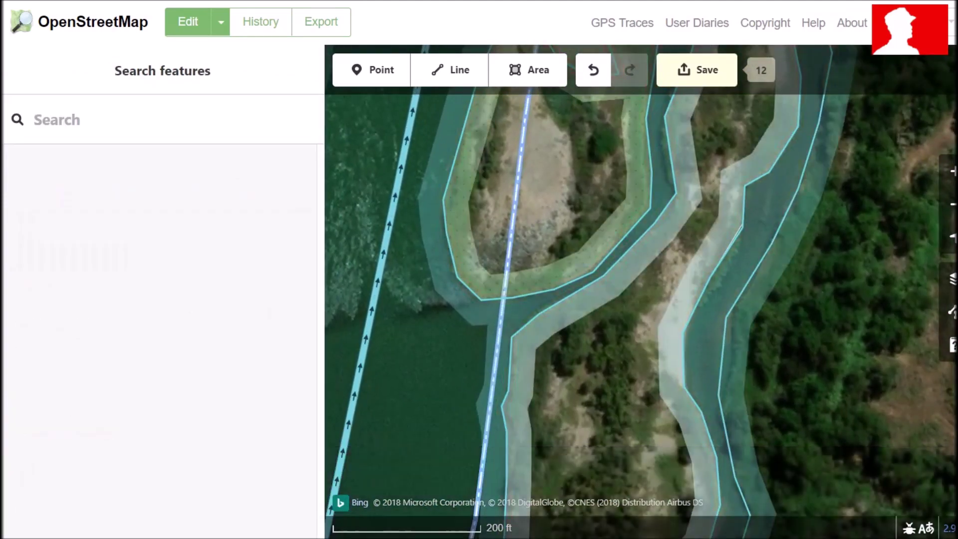
{"action": "left_click_drag", "start_coordinate": [644, 359], "coordinate": [383, 394]}
{"action": "left_click_drag", "start_coordinate": [599, 164], "coordinate": [563, 311]}
{"action": "key", "text": "Down"}
{"action": "key", "text": "Down"}
{"action": "key", "text": "Down"}
{"action": "key", "text": "Down"}
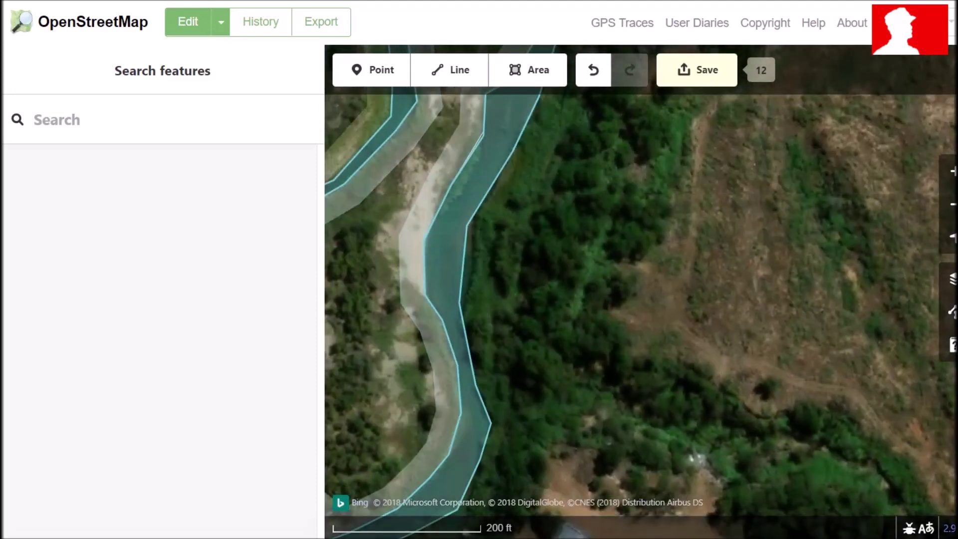
{"action": "key", "text": "Up"}
{"action": "key", "text": "Up"}
{"action": "key", "text": "Up"}
{"action": "key", "text": "Up"}
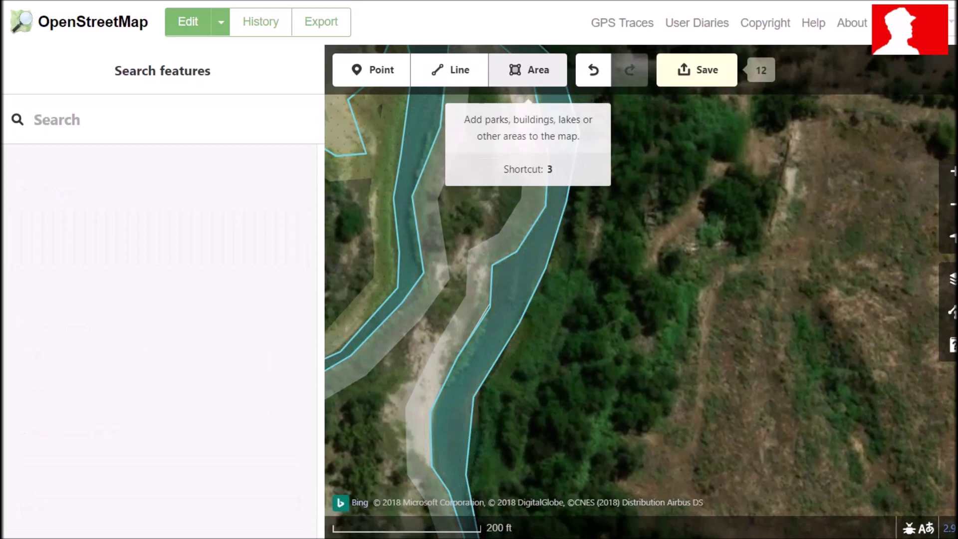
Step: Start a new area on the side channel's eastern bank and trace its outer edge southward along the trees
{"action": "left_click", "coordinate": [528, 69]}
{"action": "left_click", "coordinate": [567, 201]}
{"action": "left_click", "coordinate": [576, 282]}
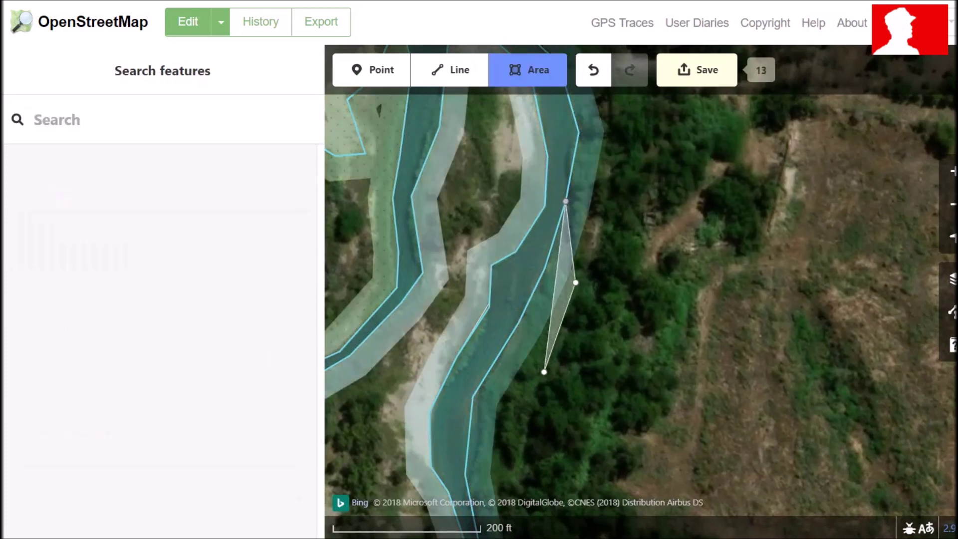
{"action": "left_click", "coordinate": [544, 372]}
{"action": "left_click", "coordinate": [521, 457]}
{"action": "left_click_drag", "start_coordinate": [582, 428], "coordinate": [634, 161]}
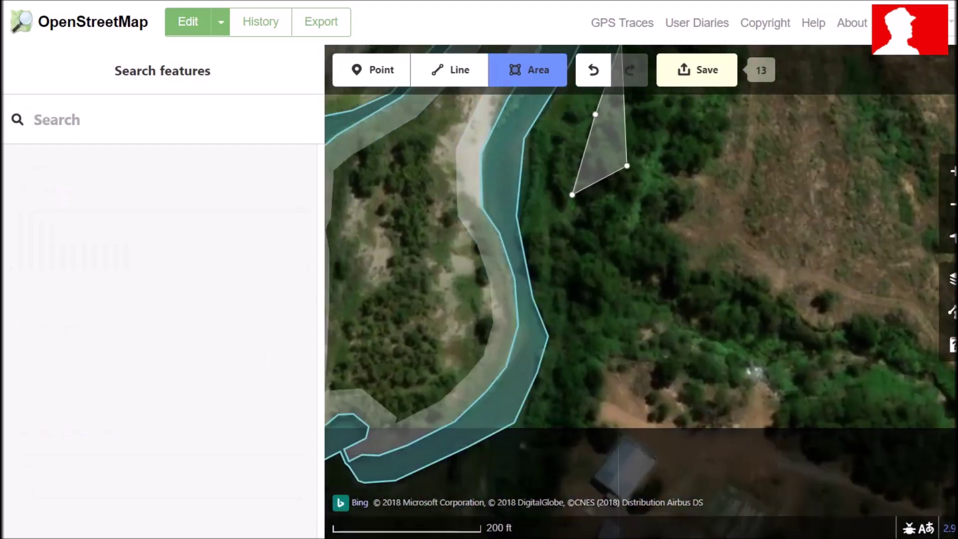
{"action": "left_click", "coordinate": [560, 309]}
Step: Trace the area's inner edge back north along the side channel's eastern bank and close the outline at its starting point
{"action": "left_click", "coordinate": [549, 337]}
{"action": "left_click", "coordinate": [533, 299]}
{"action": "left_click", "coordinate": [516, 217]}
{"action": "left_click_drag", "start_coordinate": [557, 209], "coordinate": [582, 329]}
{"action": "left_click", "coordinate": [550, 260]}
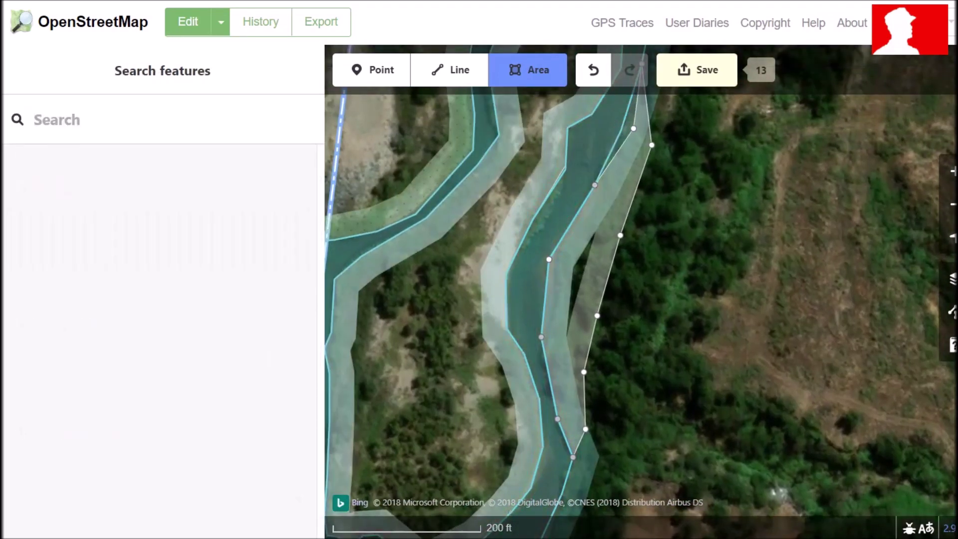
{"action": "left_click_drag", "start_coordinate": [642, 64], "coordinate": [634, 153]}
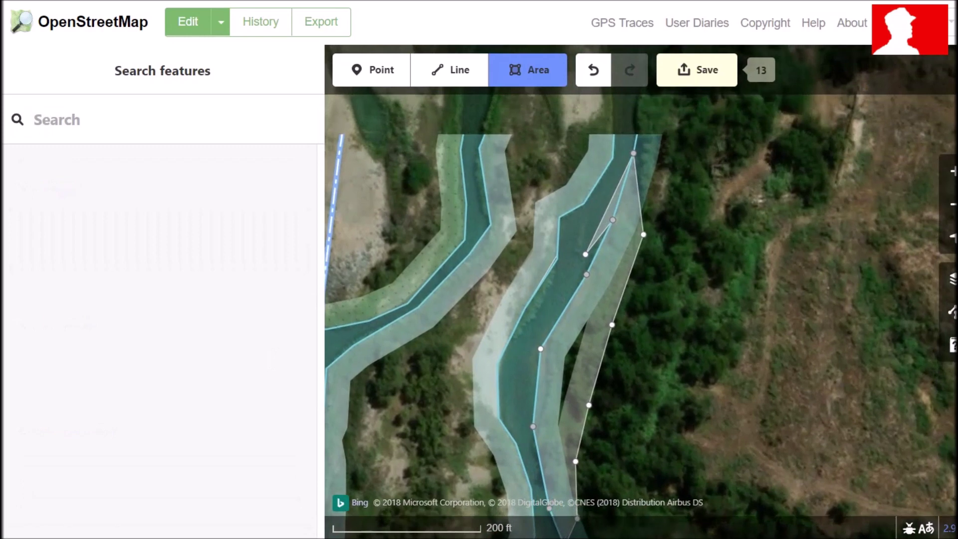
{"action": "left_click", "coordinate": [626, 178]}
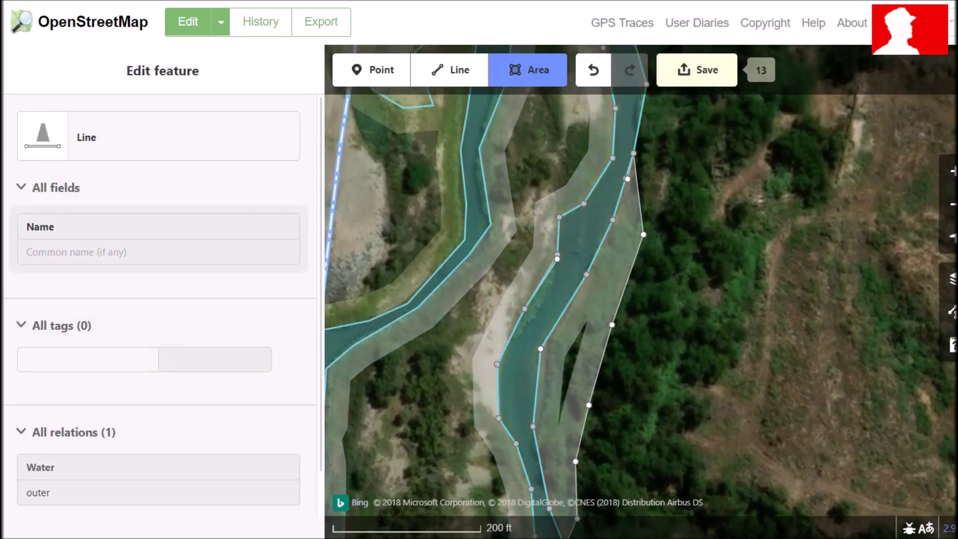
{"action": "left_click", "coordinate": [628, 178]}
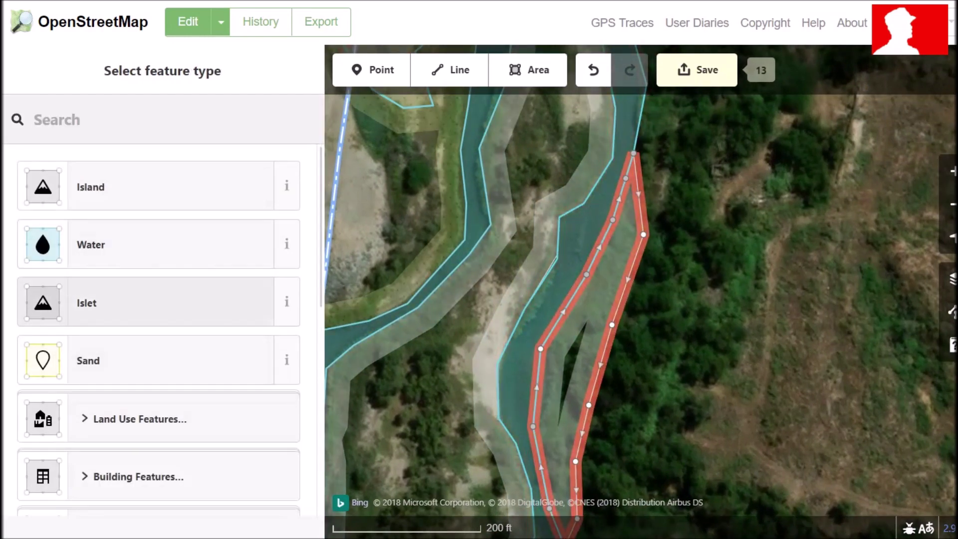
Step: Tag the new area as Water of type river, add the tag intermittent=yes, and clear the selection
{"action": "left_click", "coordinate": [125, 245]}
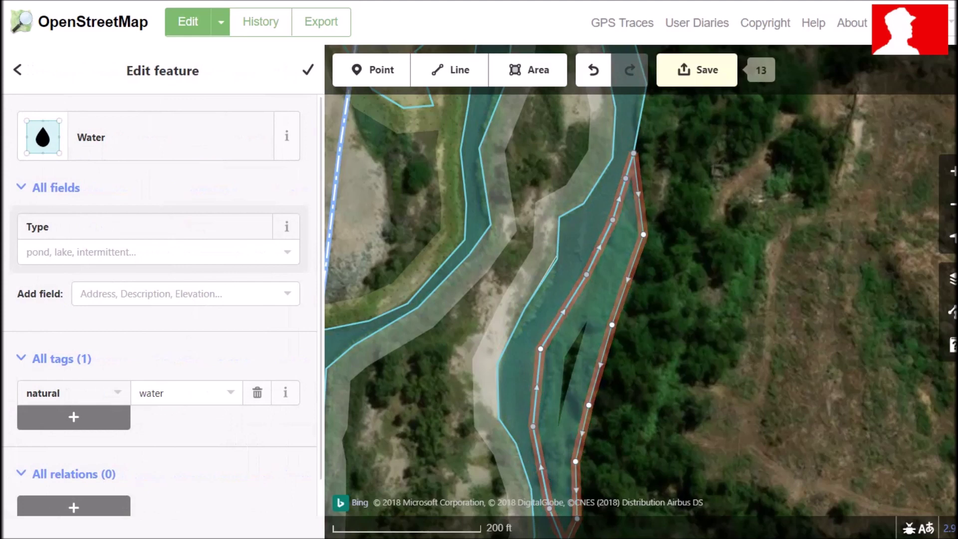
{"action": "left_click", "coordinate": [130, 252]}
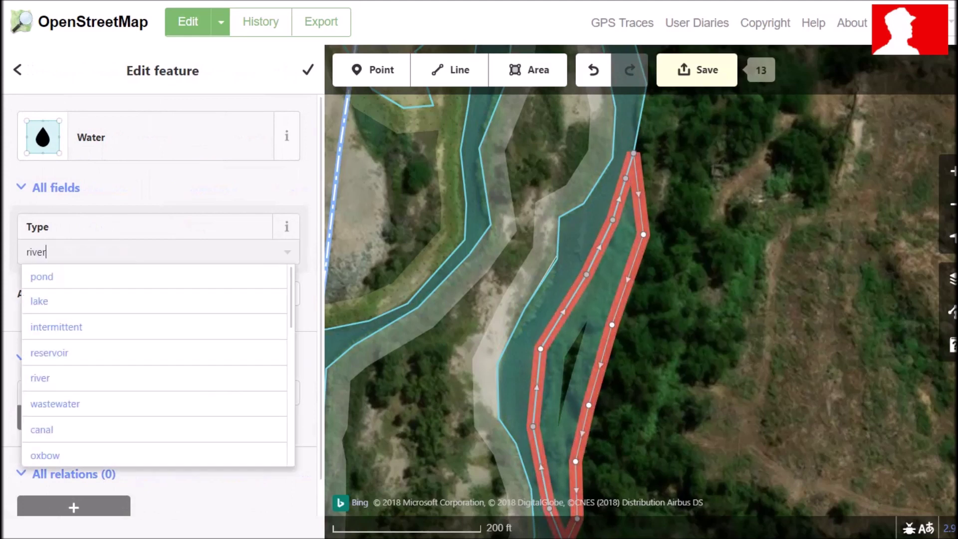
{"action": "key", "text": "Return"}
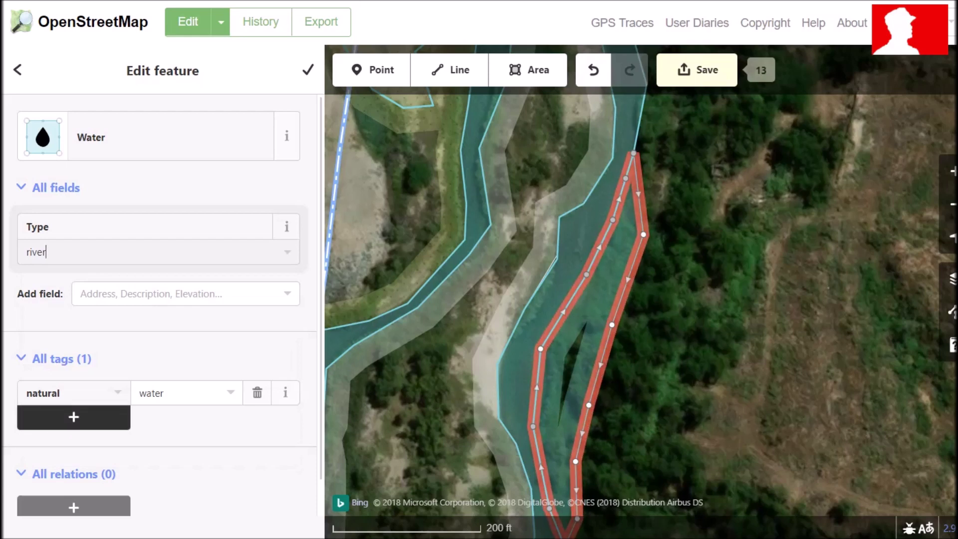
{"action": "left_click", "coordinate": [73, 418]}
{"action": "left_click", "coordinate": [74, 443]}
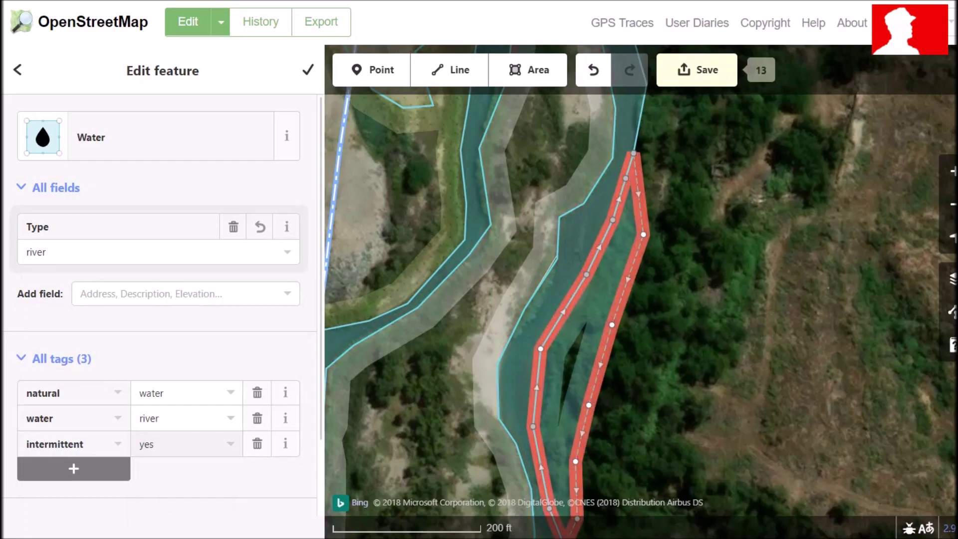
{"action": "left_click", "coordinate": [698, 359]}
Step: Examine the river's eastern bank south of the side channel in the imagery, including the sandy strip beside the circular fields
{"action": "left_click_drag", "start_coordinate": [649, 380], "coordinate": [716, 159]}
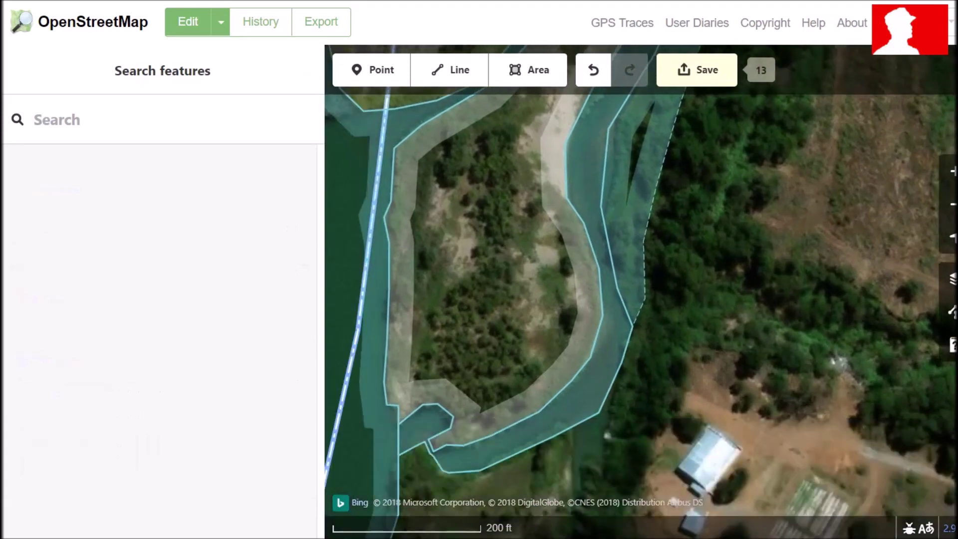
{"action": "left_click_drag", "start_coordinate": [589, 379], "coordinate": [698, 165]}
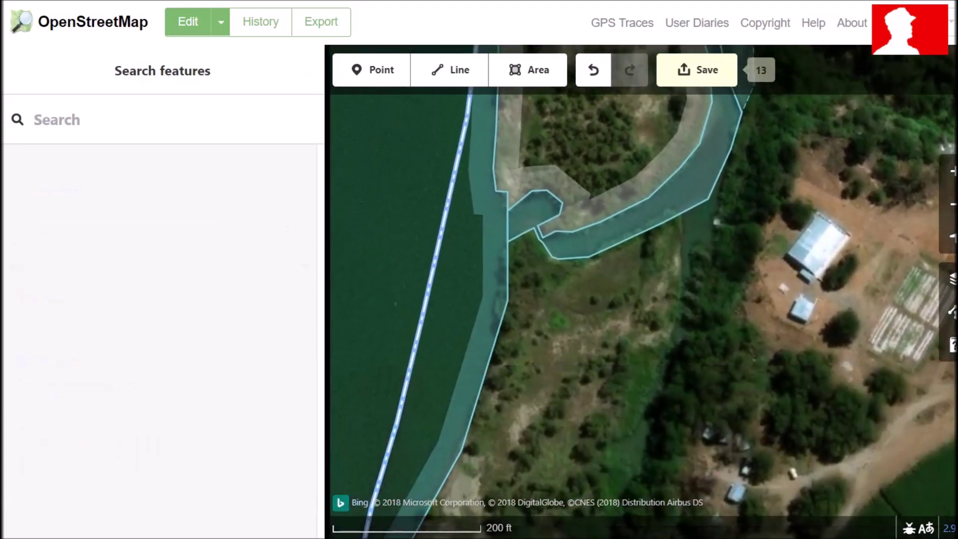
{"action": "key", "text": "Down"}
{"action": "key", "text": "Down"}
{"action": "key", "text": "Down"}
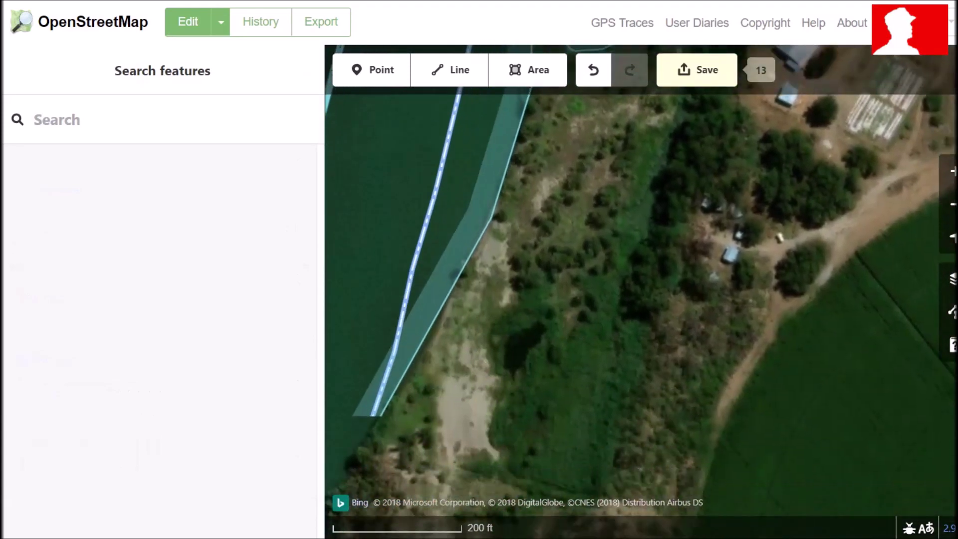
{"action": "key", "text": "Down"}
{"action": "key", "text": "Down"}
{"action": "key", "text": "Down"}
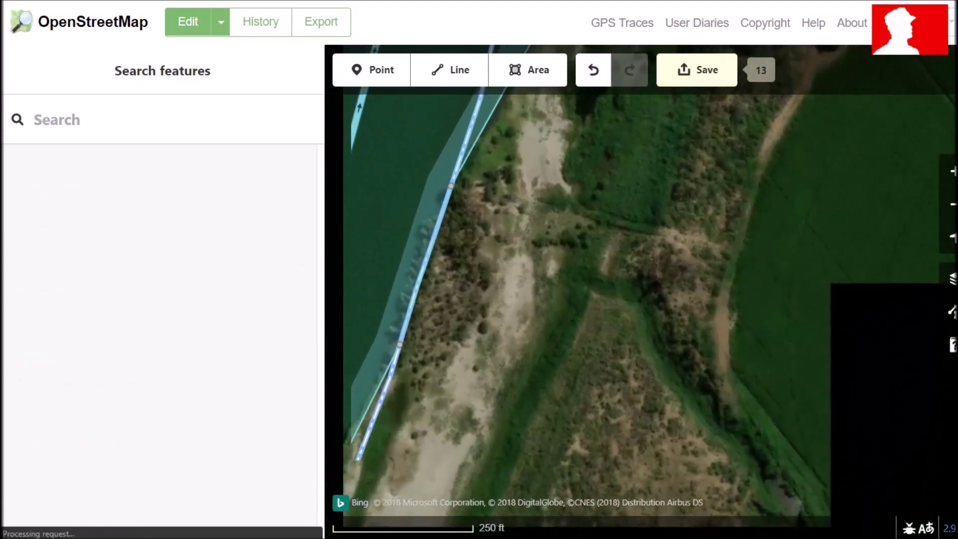
{"action": "key", "text": "Up"}
{"action": "key", "text": "Up"}
{"action": "key", "text": "Up"}
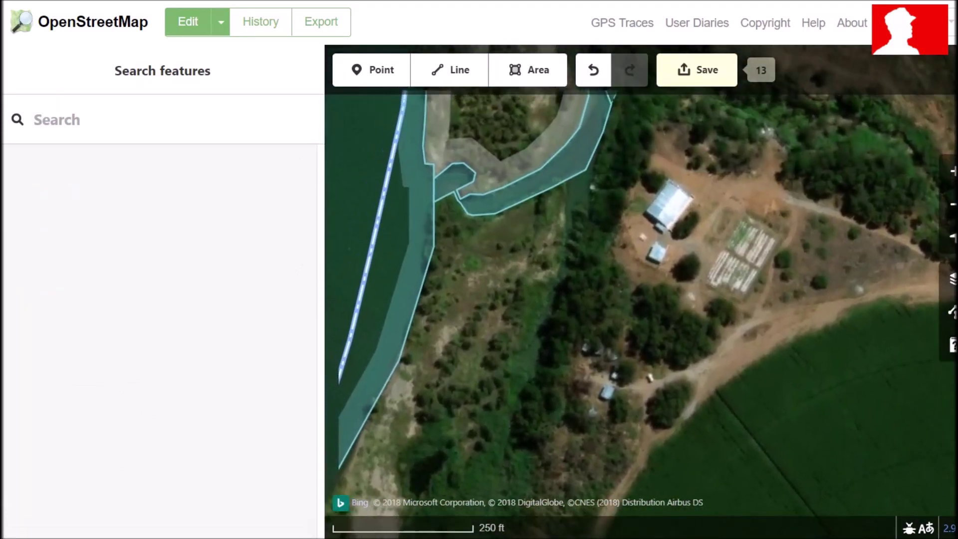
{"action": "left_click_drag", "start_coordinate": [504, 494], "coordinate": [748, 62]}
{"action": "left_click_drag", "start_coordinate": [589, 394], "coordinate": [614, 179]}
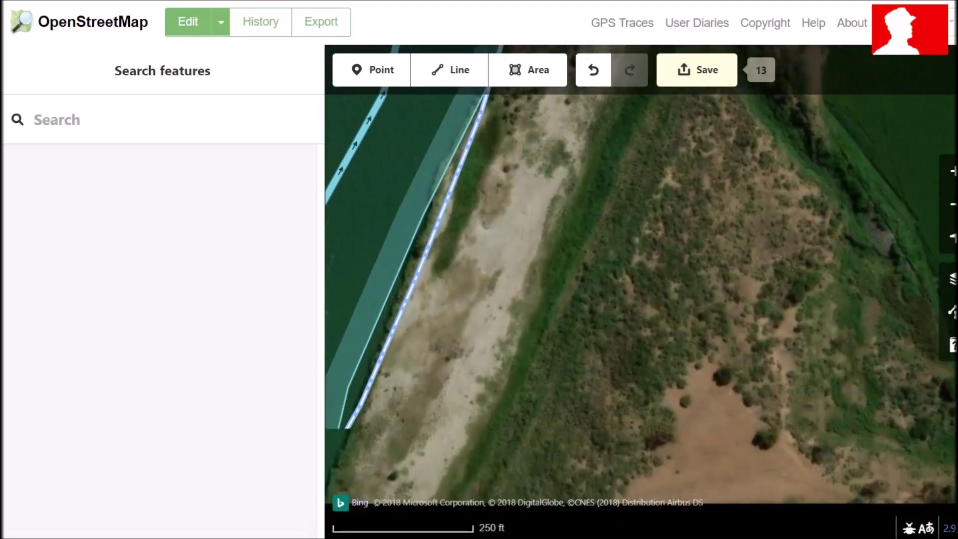
{"action": "scroll", "coordinate": [615, 179], "scroll_direction": "down", "scroll_amount": 4}
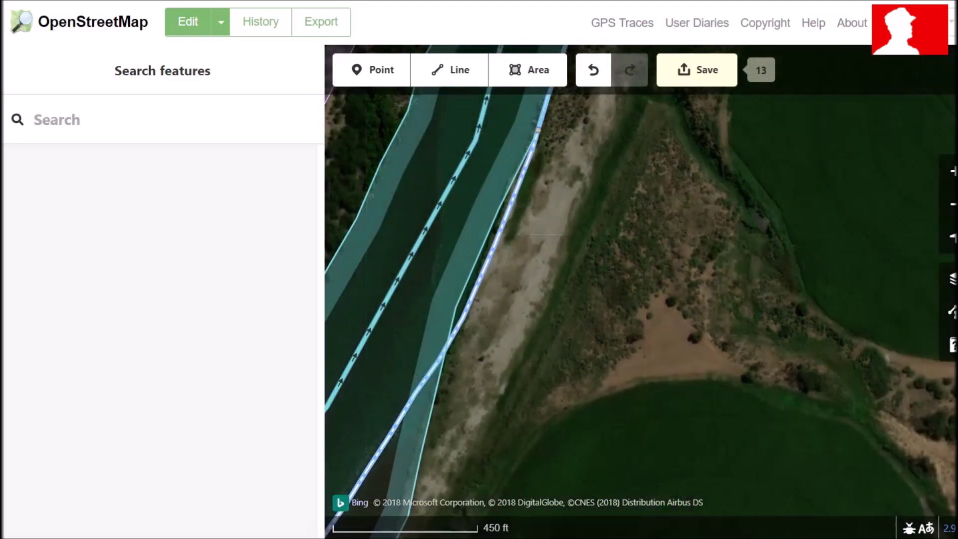
{"action": "left_click_drag", "start_coordinate": [599, 350], "coordinate": [674, 210]}
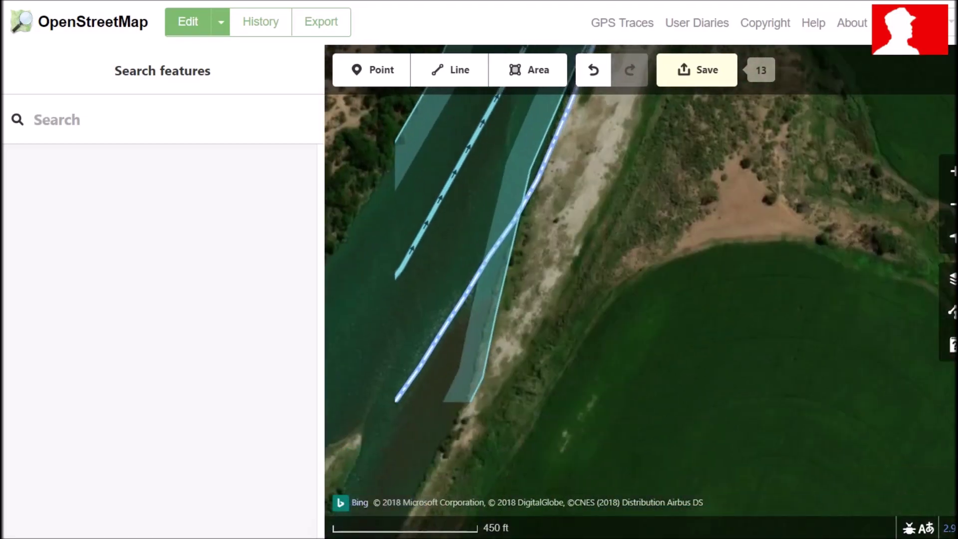
{"action": "scroll", "coordinate": [573, 240], "scroll_direction": "down", "scroll_amount": 1}
{"action": "left_click_drag", "start_coordinate": [573, 240], "coordinate": [579, 266]}
{"action": "scroll", "coordinate": [546, 283], "scroll_direction": "up", "scroll_amount": 2}
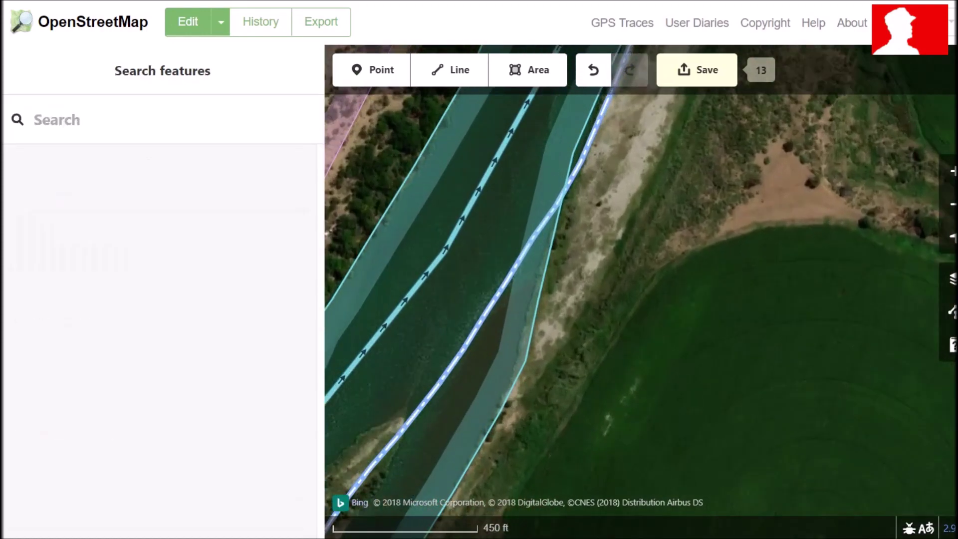
{"action": "left_click_drag", "start_coordinate": [565, 359], "coordinate": [507, 377]}
{"action": "left_click_drag", "start_coordinate": [649, 149], "coordinate": [582, 403]}
{"action": "left_click_drag", "start_coordinate": [619, 175], "coordinate": [579, 330]}
{"action": "left_click_drag", "start_coordinate": [619, 200], "coordinate": [597, 287]}
{"action": "left_click_drag", "start_coordinate": [649, 200], "coordinate": [579, 277]}
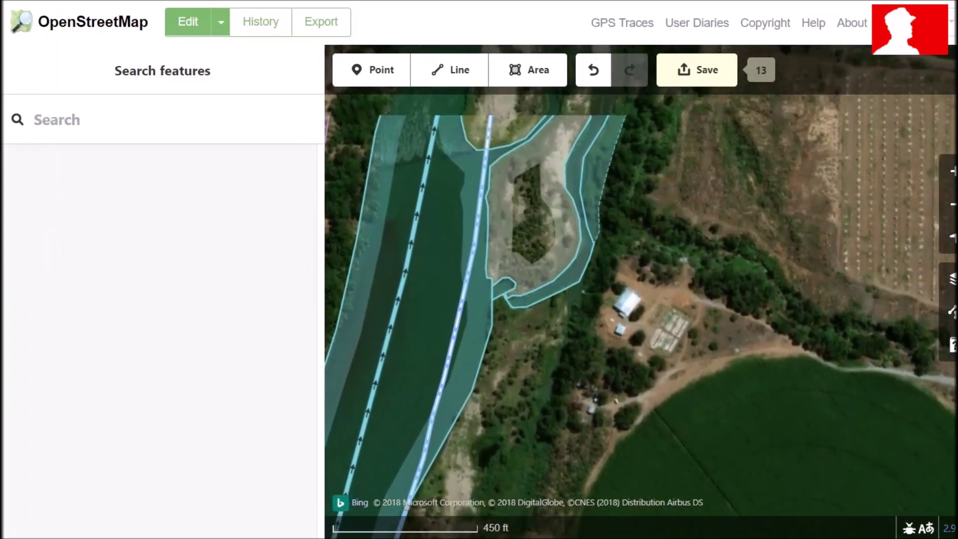
{"action": "key", "text": "Down"}
{"action": "key", "text": "Down"}
{"action": "key", "text": "Left"}
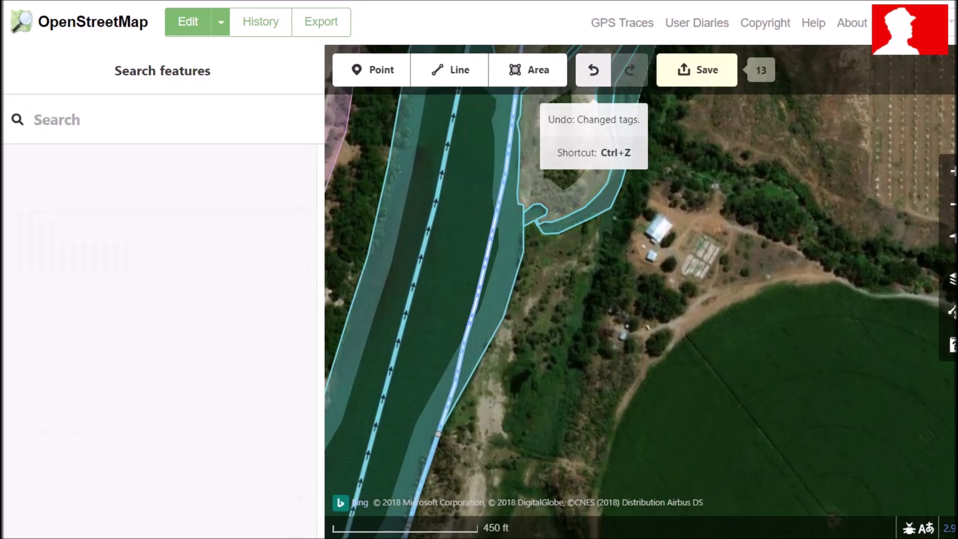
Step: Start a new area at the side channel's southern bend and trace its eastern edge down around the green patch
{"action": "key", "text": "3"}
{"action": "left_click", "coordinate": [611, 207]}
{"action": "left_click", "coordinate": [576, 339]}
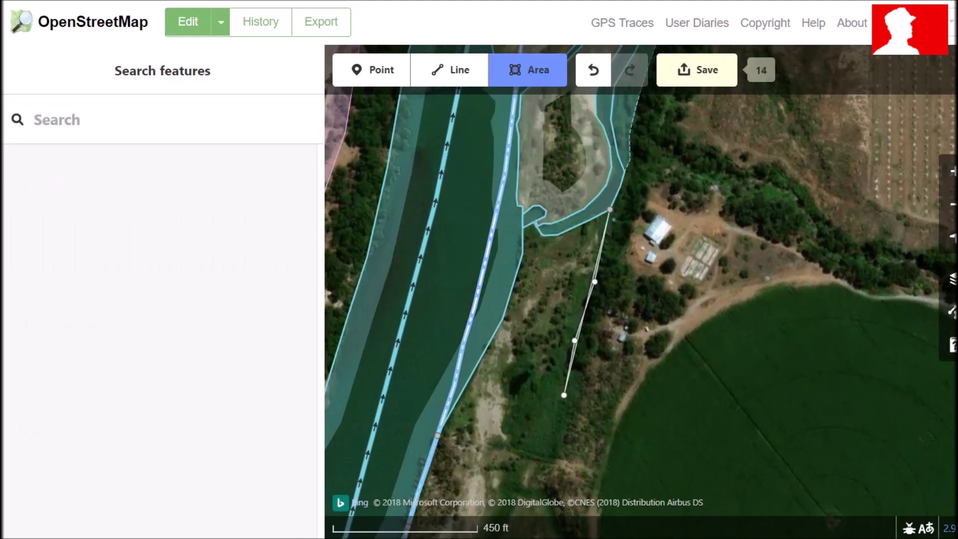
{"action": "left_click", "coordinate": [564, 395]}
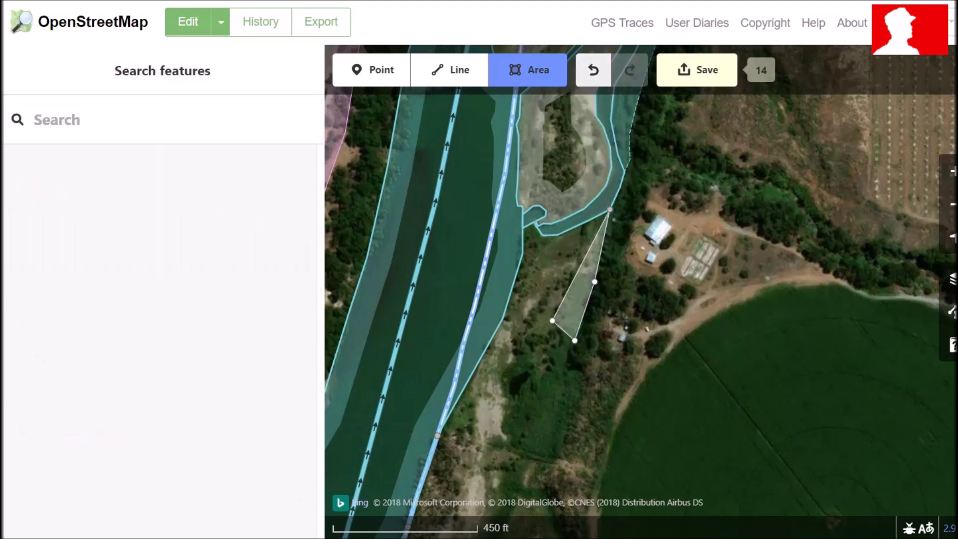
{"action": "left_click", "coordinate": [529, 382]}
{"action": "left_click", "coordinate": [509, 412]}
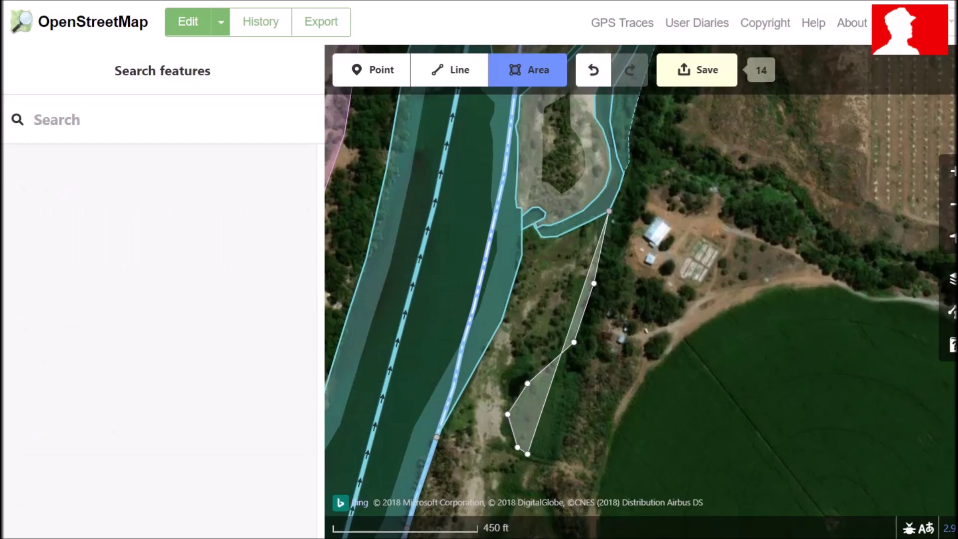
{"action": "left_click", "coordinate": [532, 456]}
Step: Continue the area's eastern edge southwest between the sandy strip and the large circular field
{"action": "left_click_drag", "start_coordinate": [595, 441], "coordinate": [638, 255]}
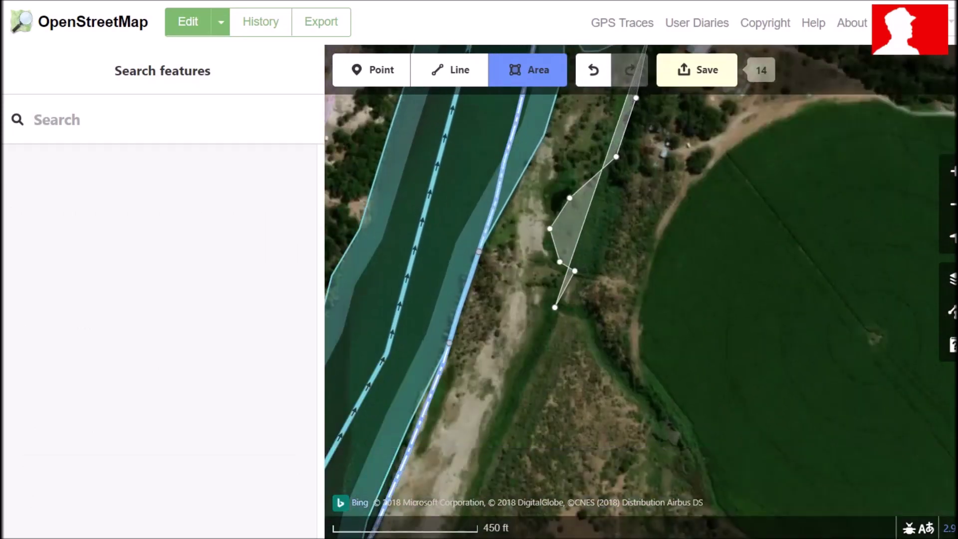
{"action": "left_click", "coordinate": [560, 389]}
{"action": "left_click_drag", "start_coordinate": [487, 433], "coordinate": [556, 264]}
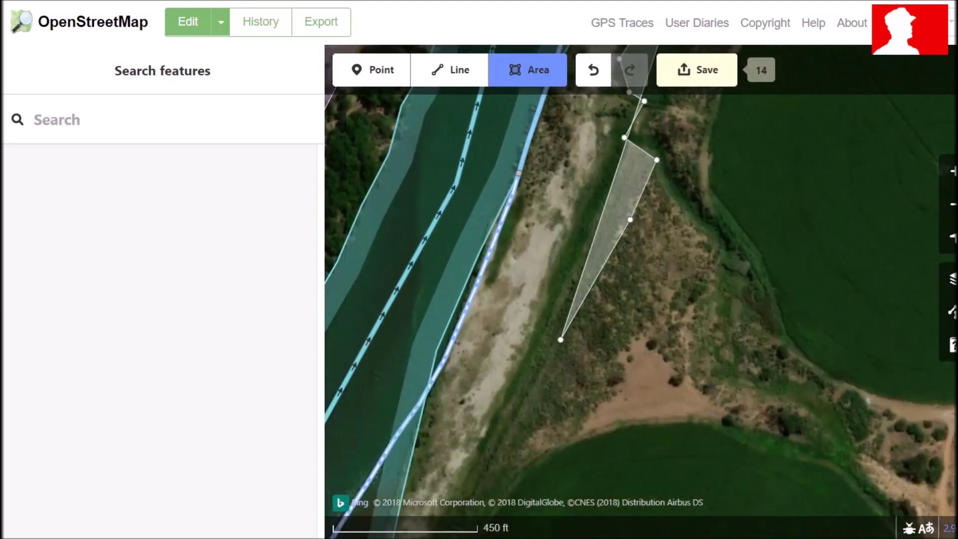
{"action": "left_click", "coordinate": [511, 423]}
{"action": "left_click_drag", "start_coordinate": [561, 460], "coordinate": [665, 225]}
{"action": "left_click", "coordinate": [566, 282]}
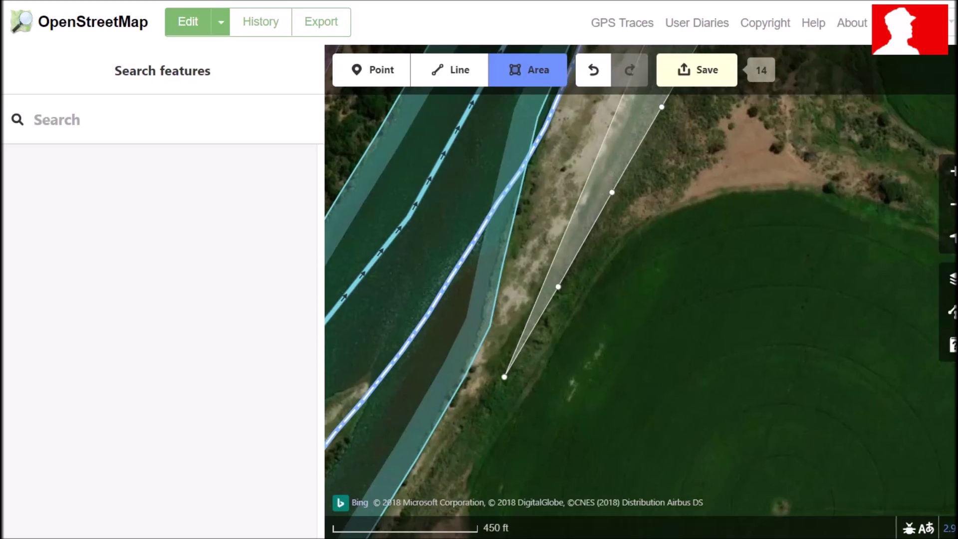
{"action": "left_click", "coordinate": [502, 379]}
{"action": "left_click", "coordinate": [457, 435]}
Step: Extend the outline past the striped triangular field and join it to the river's eastern bank near the small waterside structure
{"action": "left_click_drag", "start_coordinate": [489, 471], "coordinate": [665, 188]}
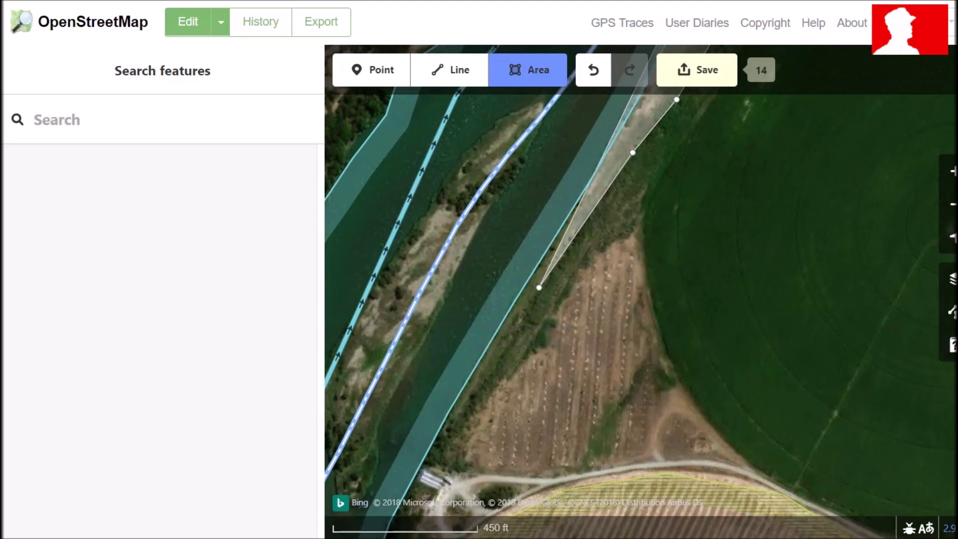
{"action": "left_click_drag", "start_coordinate": [539, 288], "coordinate": [518, 403]}
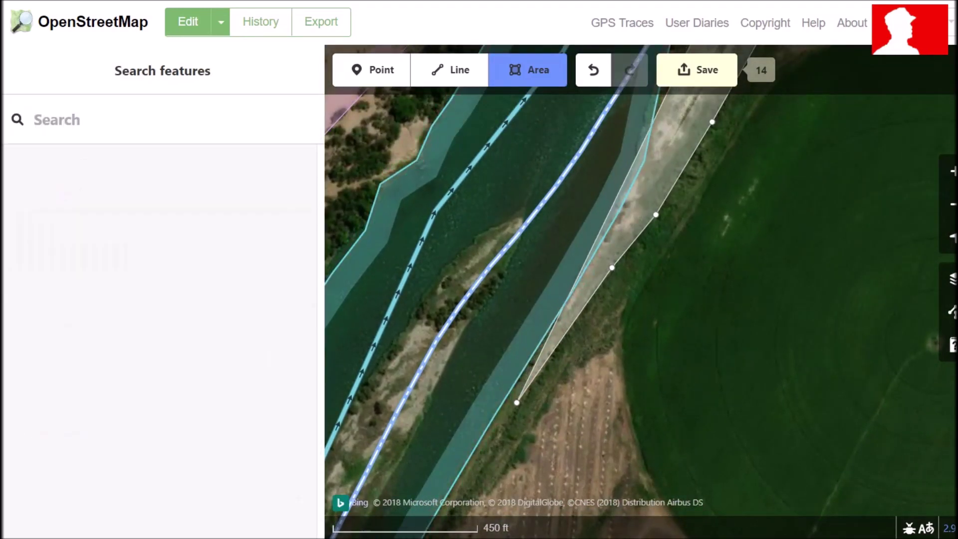
{"action": "left_click", "coordinate": [491, 450]}
{"action": "left_click_drag", "start_coordinate": [533, 468], "coordinate": [623, 274]}
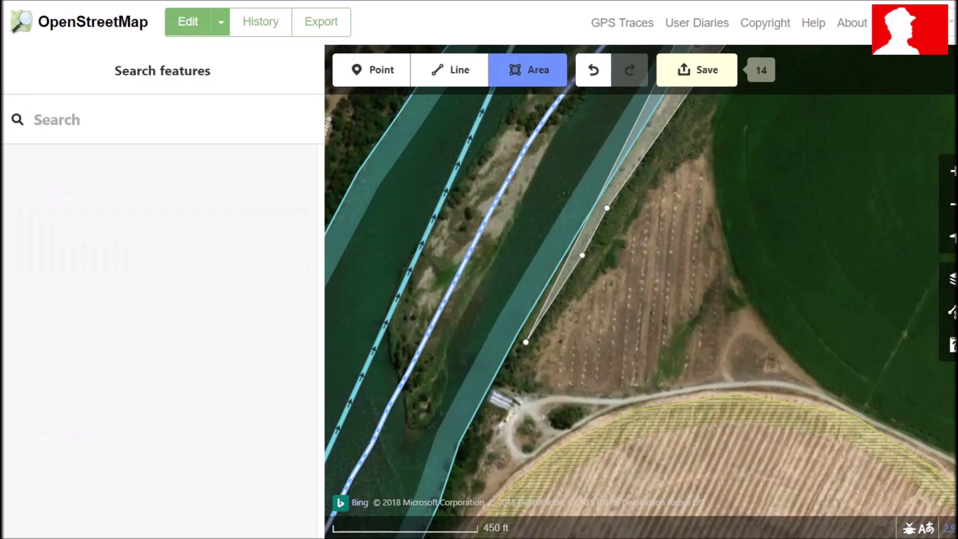
{"action": "left_click", "coordinate": [523, 349]}
{"action": "left_click", "coordinate": [495, 375]}
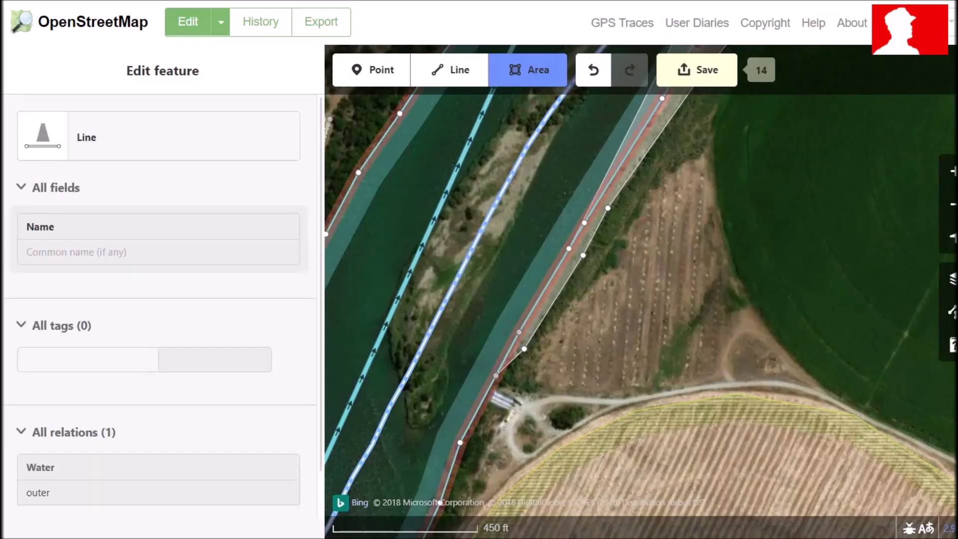
Step: Trace the area's western edge northeast along the river bank, from the striped triangular field to beside the large circular field
{"action": "left_click", "coordinate": [585, 223]}
{"action": "left_click_drag", "start_coordinate": [576, 174], "coordinate": [498, 350]}
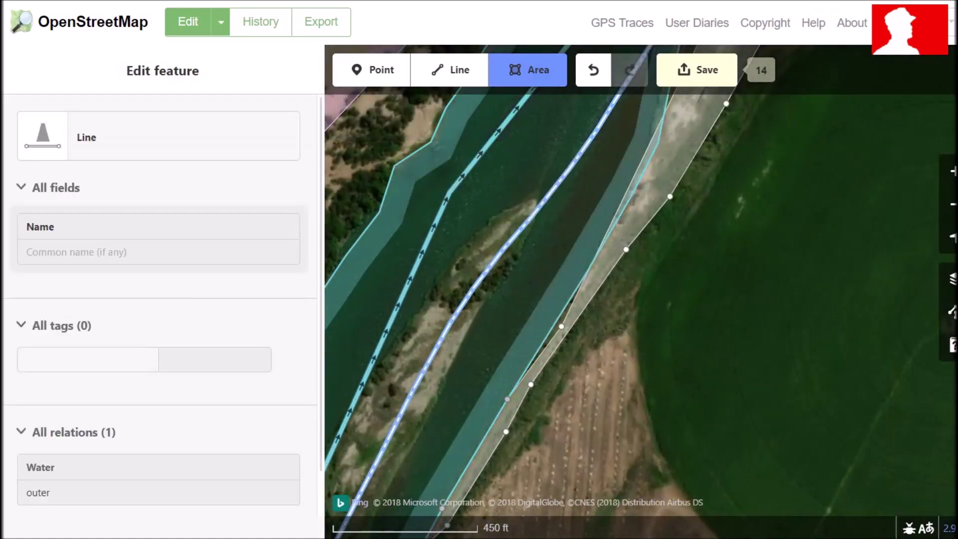
{"action": "left_click", "coordinate": [585, 275]}
{"action": "left_click_drag", "start_coordinate": [593, 231], "coordinate": [513, 333]}
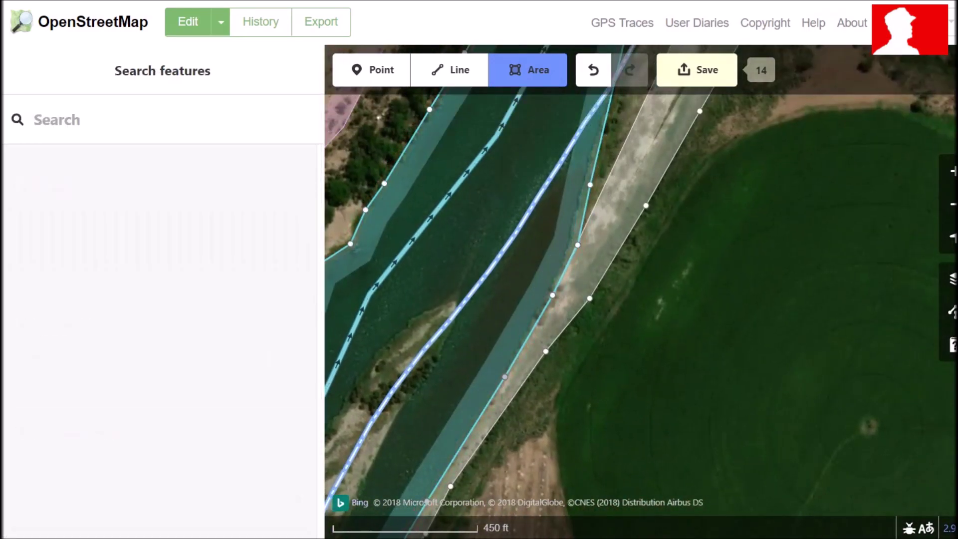
{"action": "left_click", "coordinate": [577, 242]}
{"action": "left_click_drag", "start_coordinate": [556, 233], "coordinate": [499, 333]}
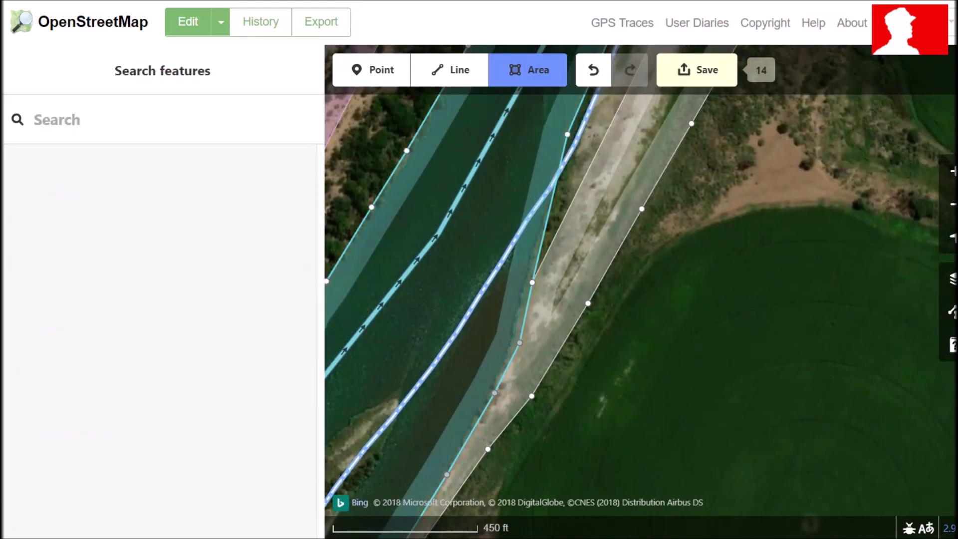
Step: Continue the area's western edge north along the river bank beside the wide sandy strip
{"action": "left_click_drag", "start_coordinate": [551, 240], "coordinate": [538, 385]}
{"action": "left_click", "coordinate": [555, 278]}
{"action": "left_click_drag", "start_coordinate": [601, 267], "coordinate": [579, 383]}
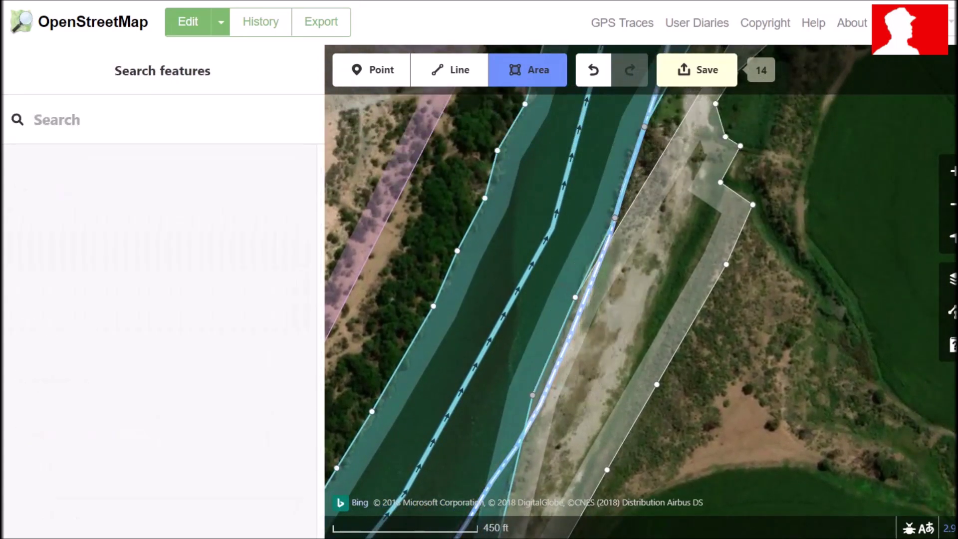
{"action": "left_click", "coordinate": [574, 304]}
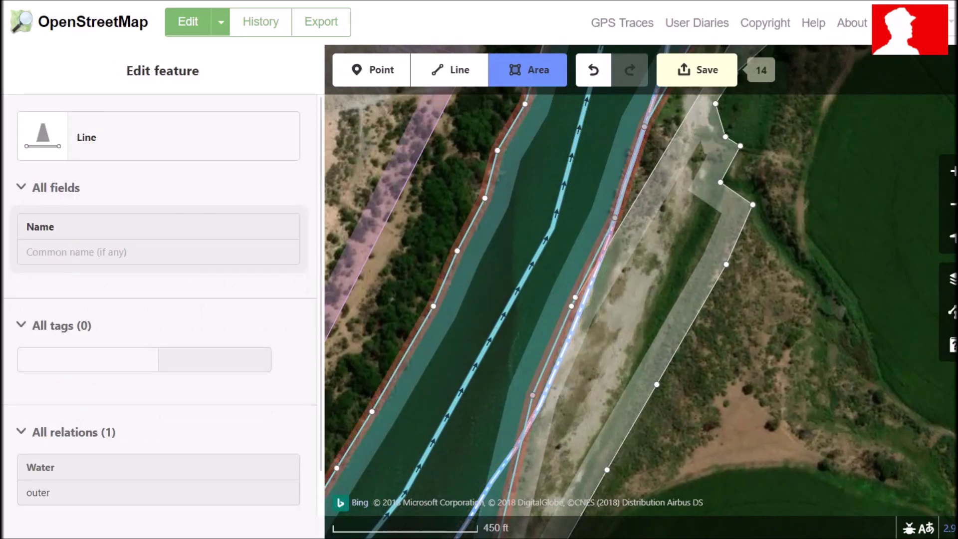
{"action": "key", "text": "Escape"}
{"action": "left_click_drag", "start_coordinate": [641, 243], "coordinate": [577, 357]}
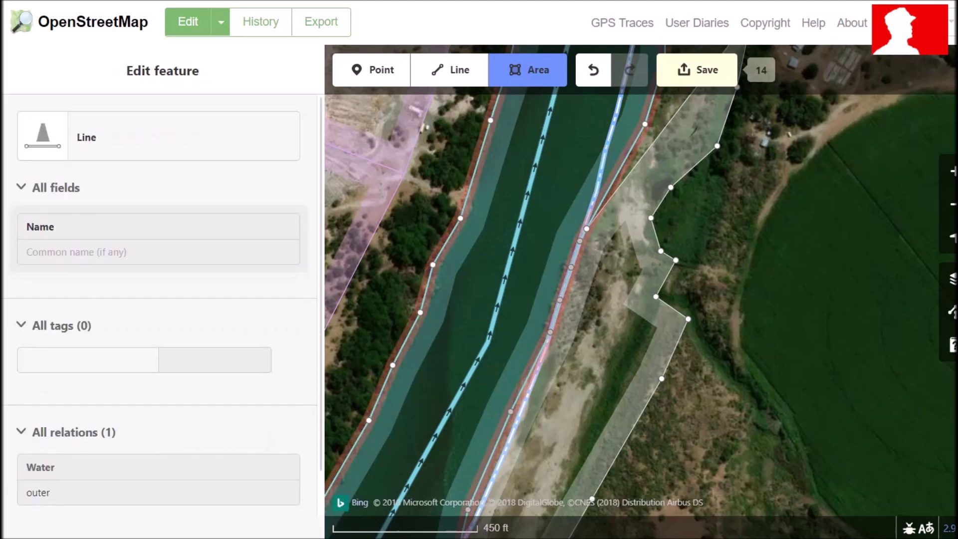
Step: Extend the outline along the river's eastern bank up to the mouth of the side channel
{"action": "left_click", "coordinate": [587, 228]}
{"action": "left_click_drag", "start_coordinate": [614, 229], "coordinate": [556, 355]}
{"action": "left_click", "coordinate": [587, 250]}
{"action": "left_click_drag", "start_coordinate": [611, 203], "coordinate": [601, 302]}
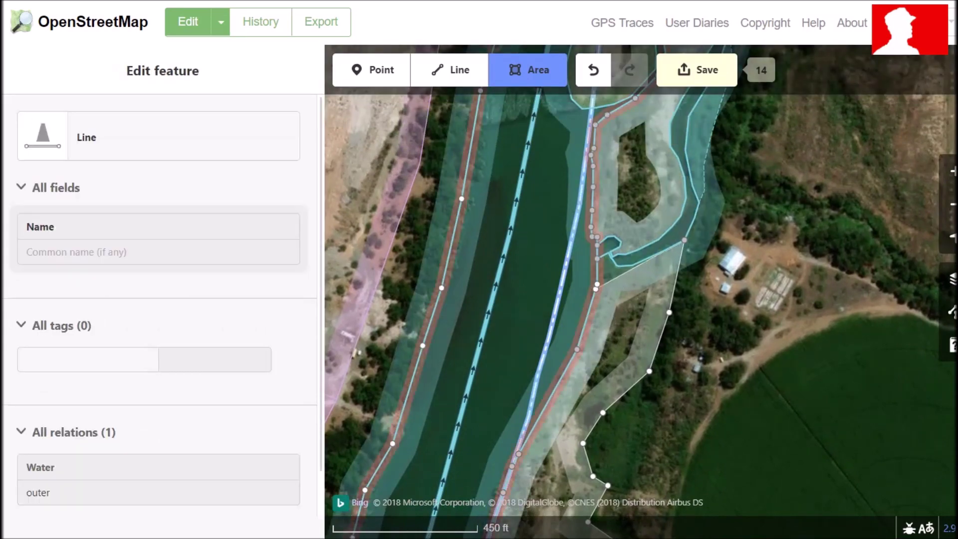
Step: Follow the side channel's southern edge around its bend with the outline and close the area at its starting node
{"action": "scroll", "coordinate": [618, 230], "scroll_direction": "up", "scroll_amount": 5}
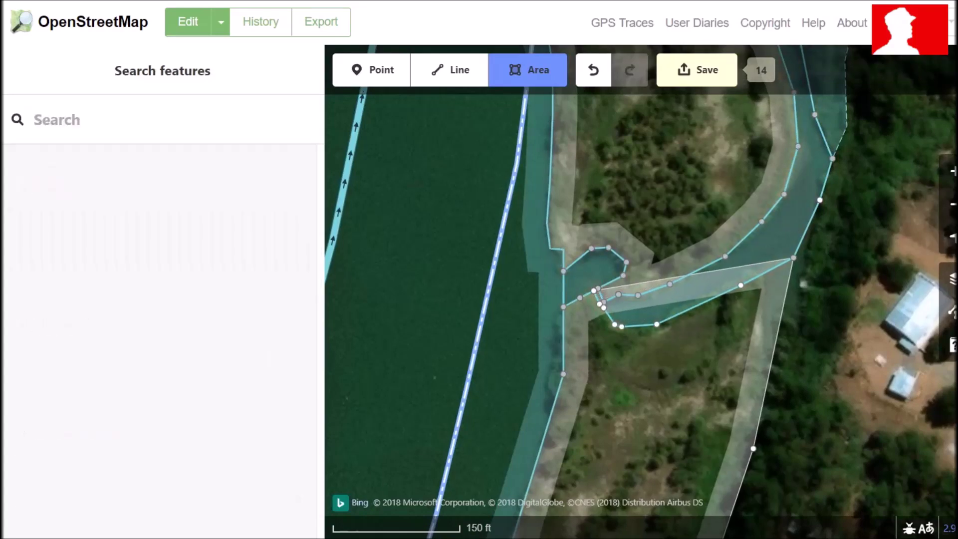
{"action": "scroll", "coordinate": [584, 320], "scroll_direction": "up", "scroll_amount": 2}
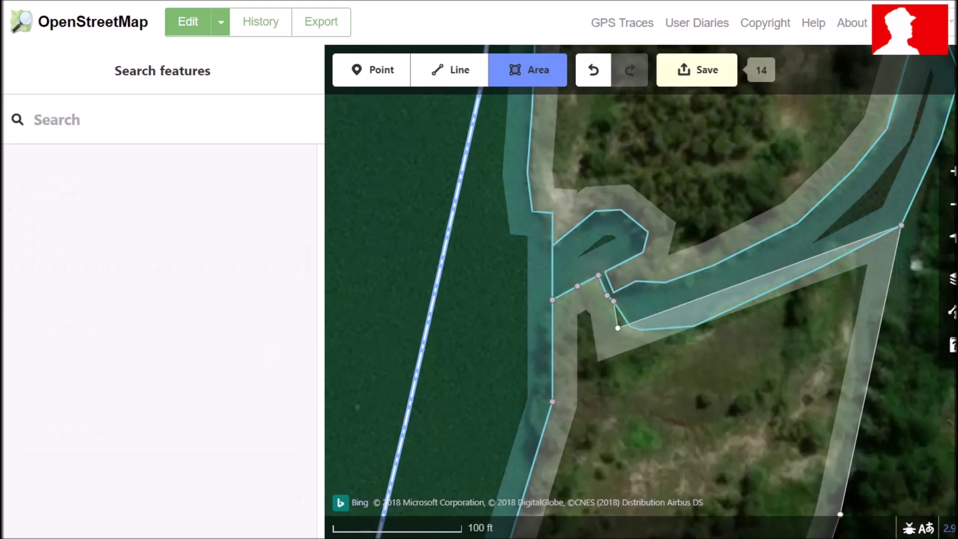
{"action": "left_click", "coordinate": [641, 330]}
{"action": "left_click_drag", "start_coordinate": [671, 345], "coordinate": [561, 370]}
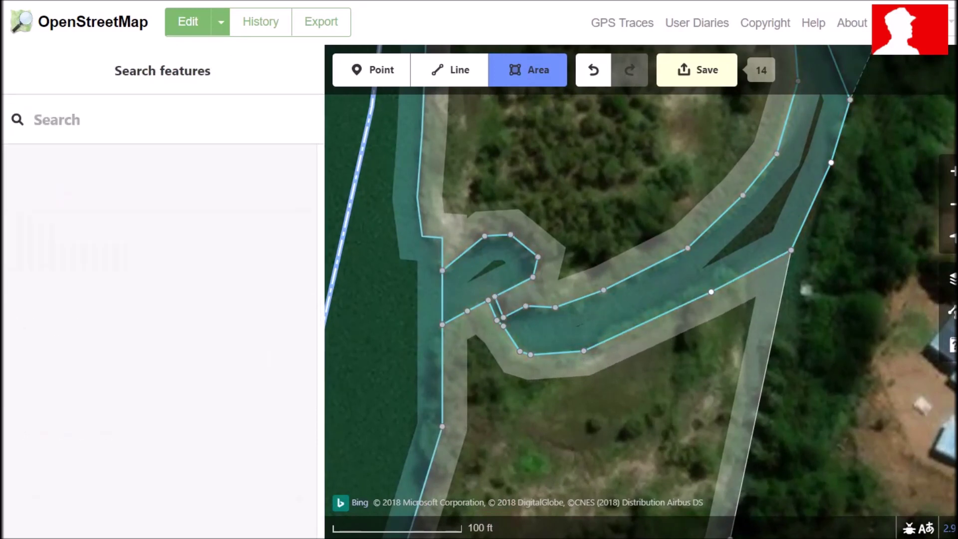
{"action": "left_click", "coordinate": [711, 292]}
{"action": "left_click_drag", "start_coordinate": [729, 322], "coordinate": [530, 400]}
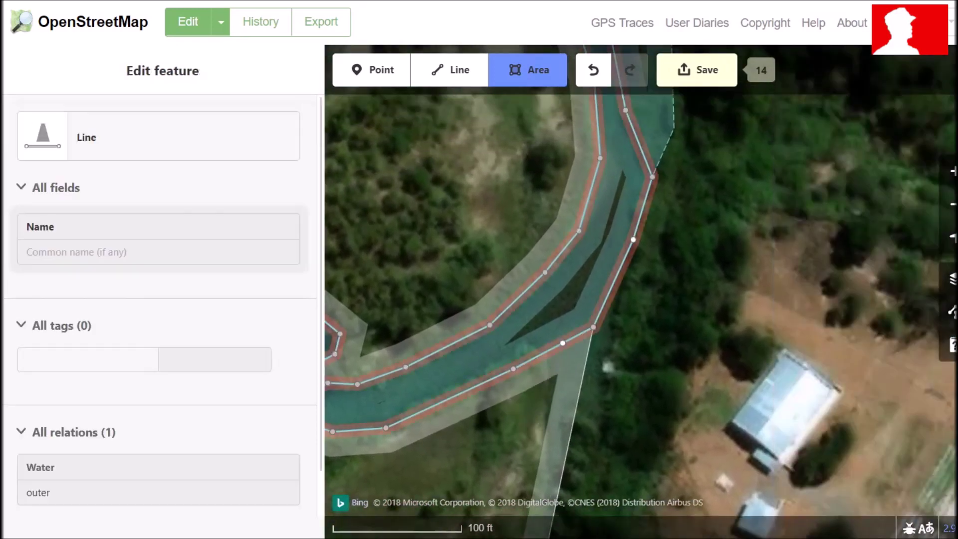
{"action": "double_click", "coordinate": [563, 343]}
Step: Tag the new bank area as Water with the type river
{"action": "scroll", "coordinate": [641, 320], "scroll_direction": "down", "scroll_amount": 5}
{"action": "left_click_drag", "start_coordinate": [641, 320], "coordinate": [787, 159]}
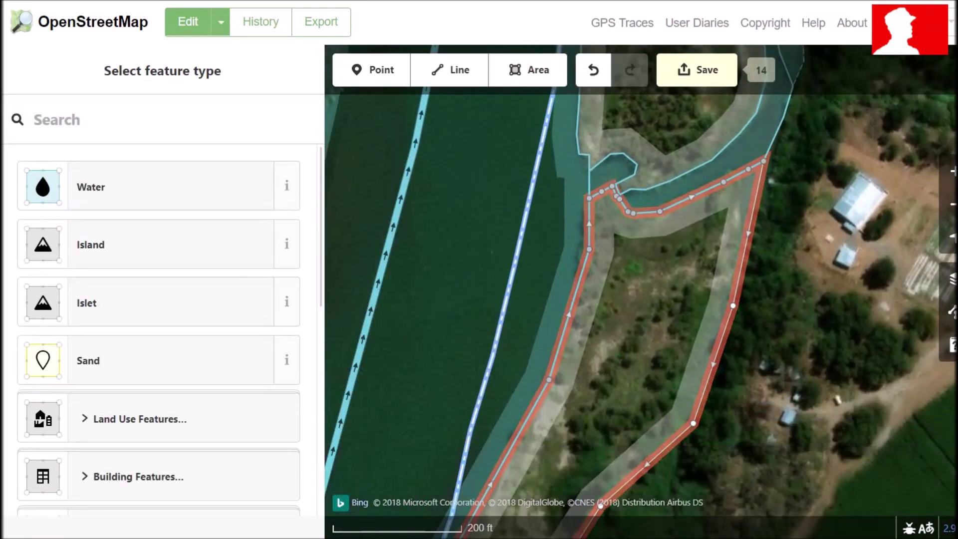
{"action": "left_click", "coordinate": [150, 186]}
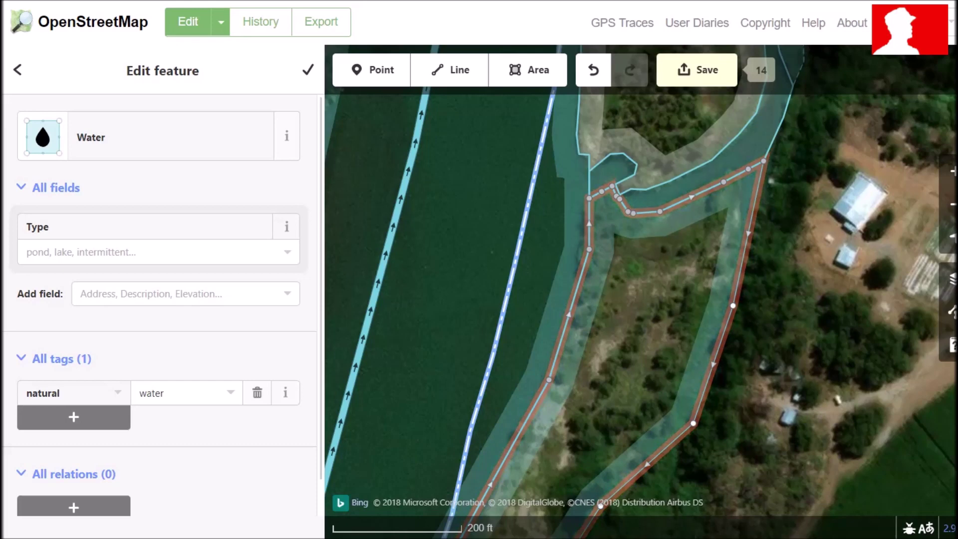
{"action": "type", "text": "river"}
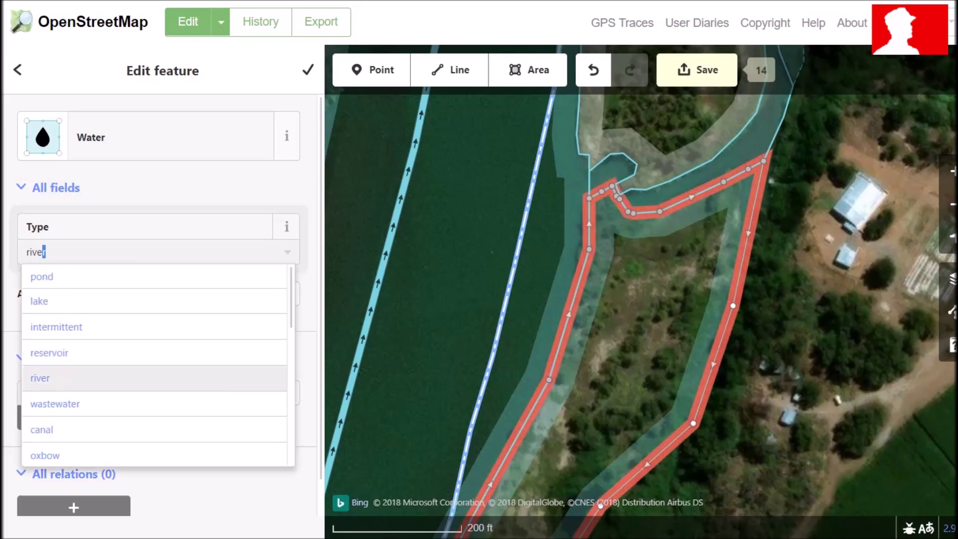
{"action": "key", "text": "Return"}
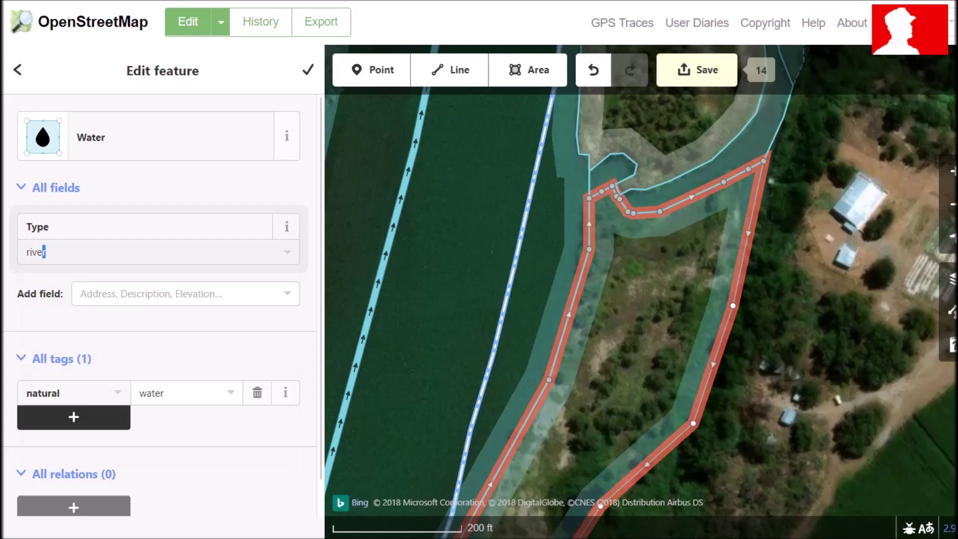
Step: Add the tag intermittent=yes to the bank water area
{"action": "left_click", "coordinate": [74, 444]}
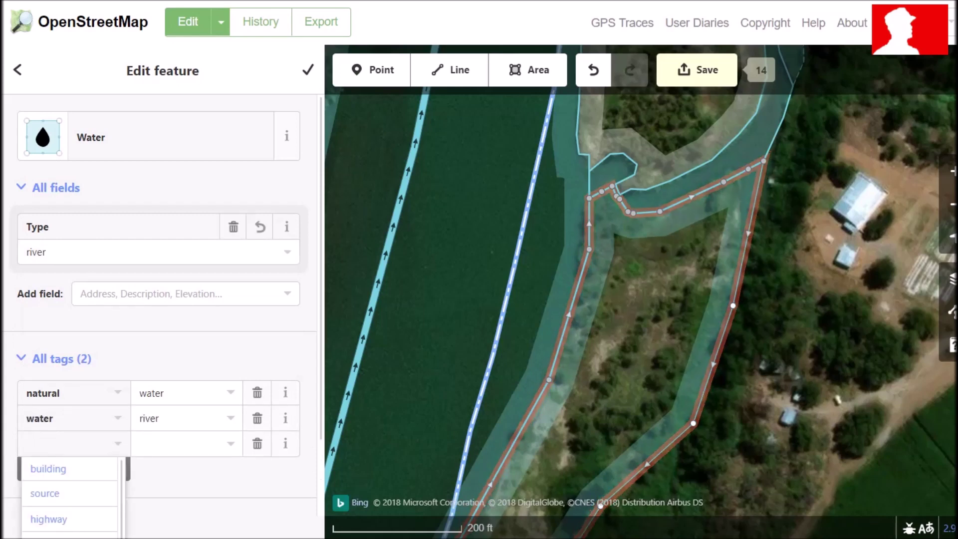
{"action": "type", "text": "intermittent"}
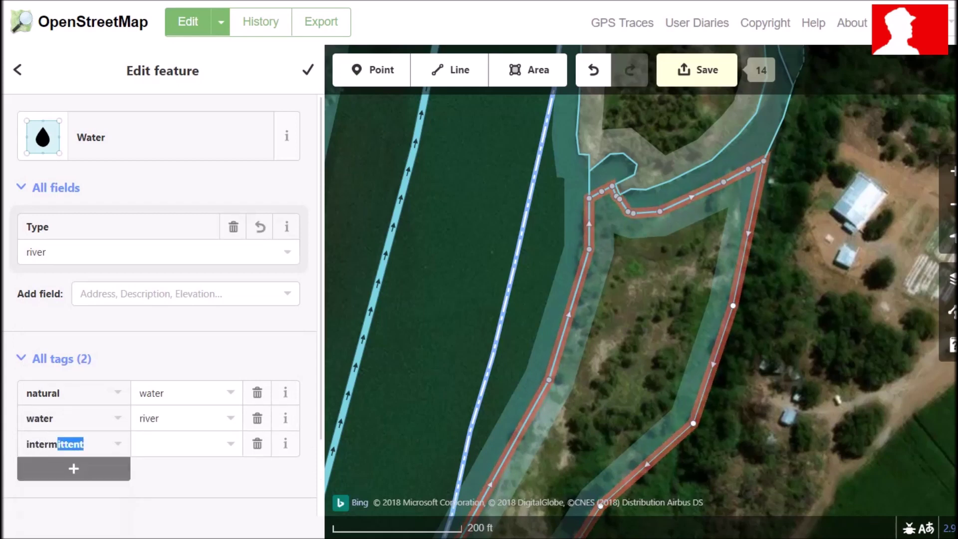
{"action": "key", "text": "Tab"}
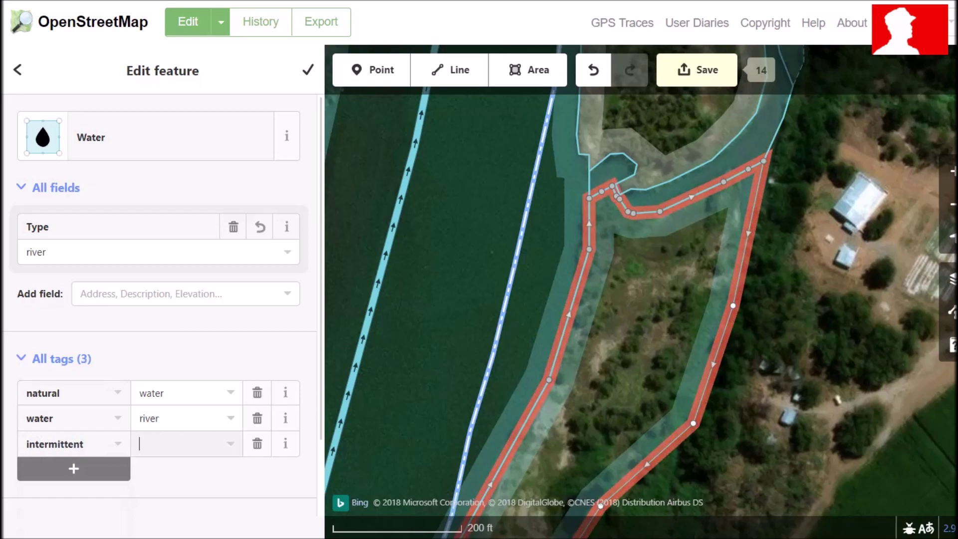
{"action": "type", "text": "yes"}
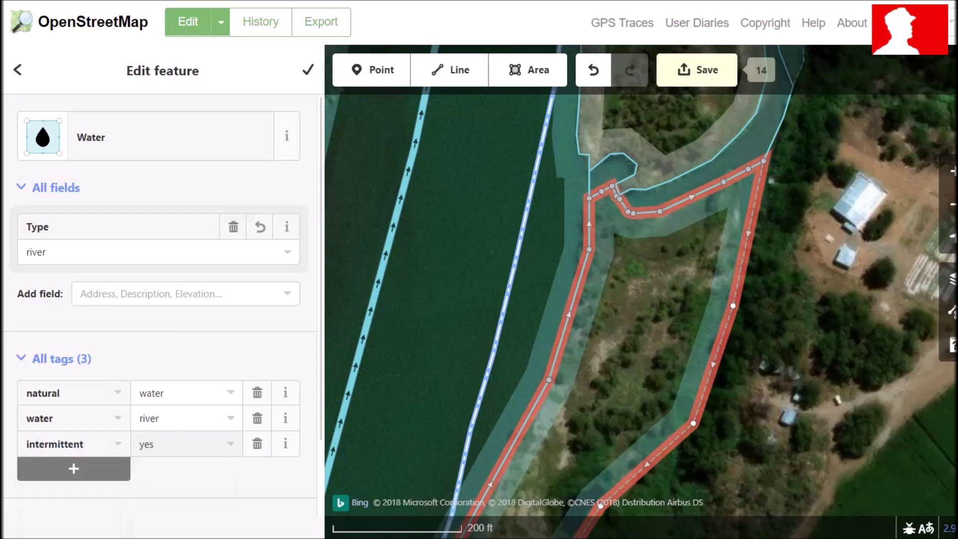
{"action": "key", "text": "Escape"}
Step: Start a new area at the northern tip of the long mid-river island and trace its western shore southward
{"action": "scroll", "coordinate": [640, 285], "scroll_direction": "down", "scroll_amount": 3}
{"action": "scroll", "coordinate": [640, 285], "scroll_direction": "down", "scroll_amount": 1}
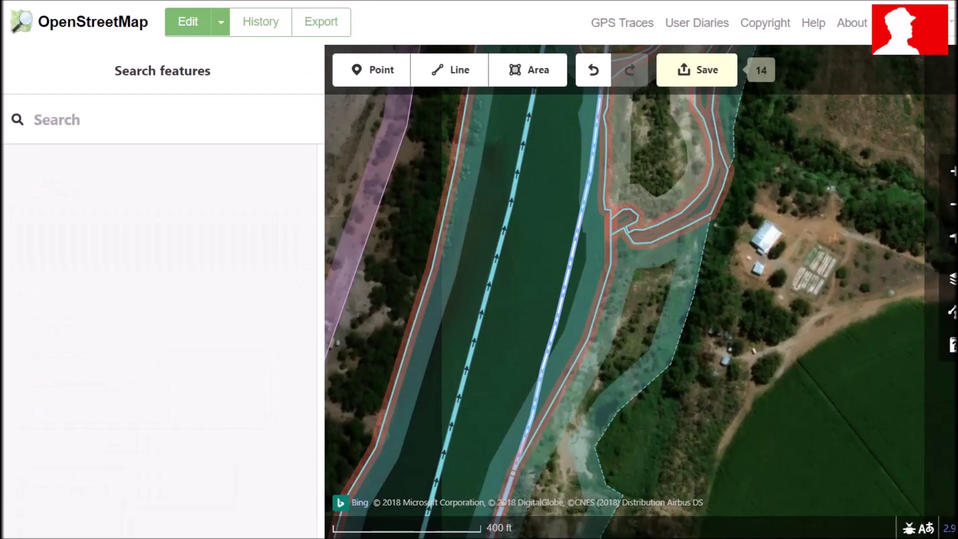
{"action": "left_click_drag", "start_coordinate": [514, 439], "coordinate": [712, 163]}
{"action": "left_click_drag", "start_coordinate": [585, 461], "coordinate": [685, 155]}
{"action": "left_click_drag", "start_coordinate": [499, 429], "coordinate": [682, 168]}
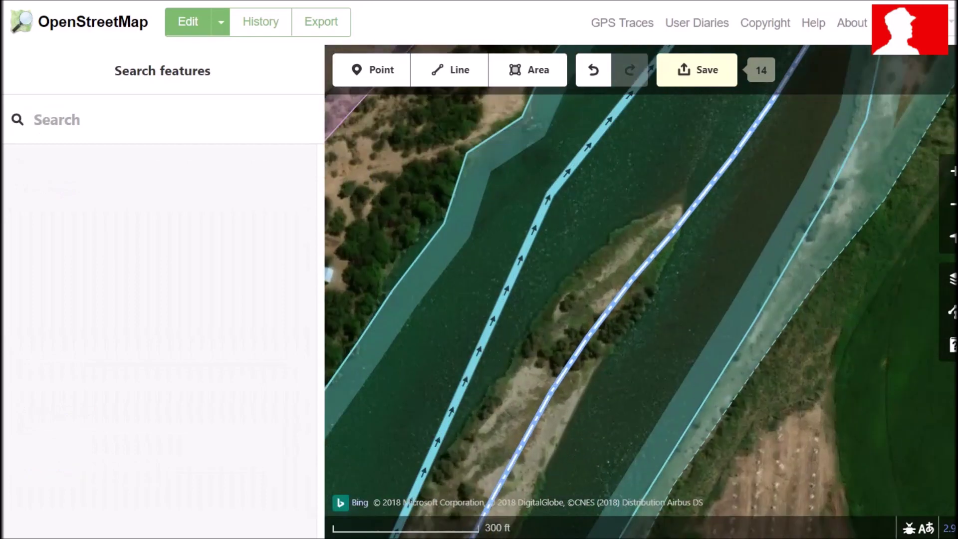
{"action": "scroll", "coordinate": [649, 319], "scroll_direction": "up", "scroll_amount": 2}
{"action": "left_click", "coordinate": [528, 70]}
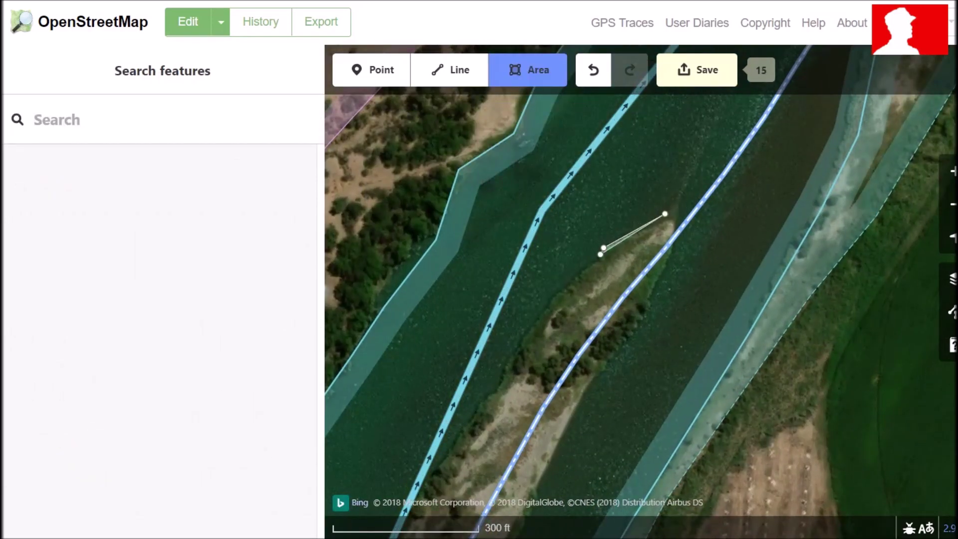
{"action": "left_click", "coordinate": [547, 297]}
{"action": "left_click", "coordinate": [516, 362]}
{"action": "left_click_drag", "start_coordinate": [495, 413], "coordinate": [671, 201]}
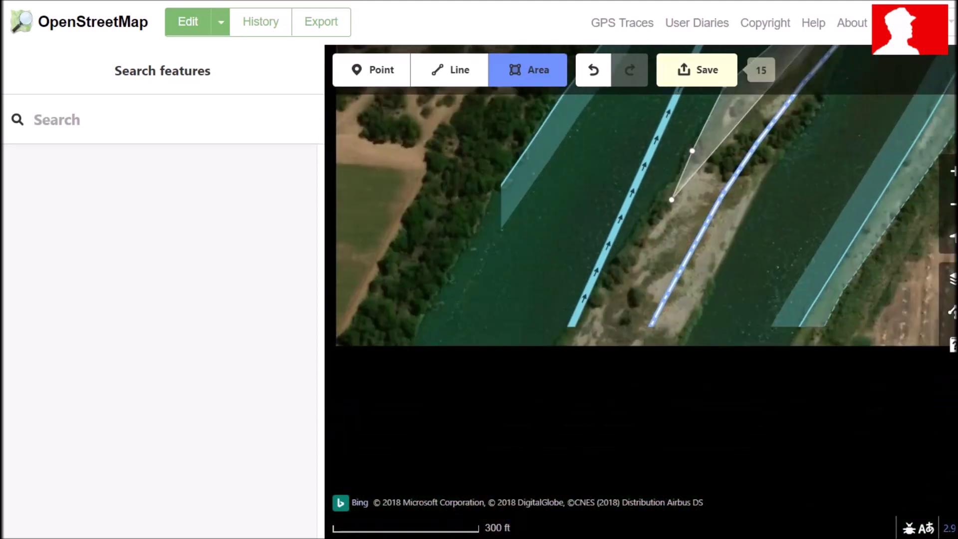
{"action": "left_click", "coordinate": [535, 389]}
{"action": "left_click_drag", "start_coordinate": [610, 404], "coordinate": [668, 179]}
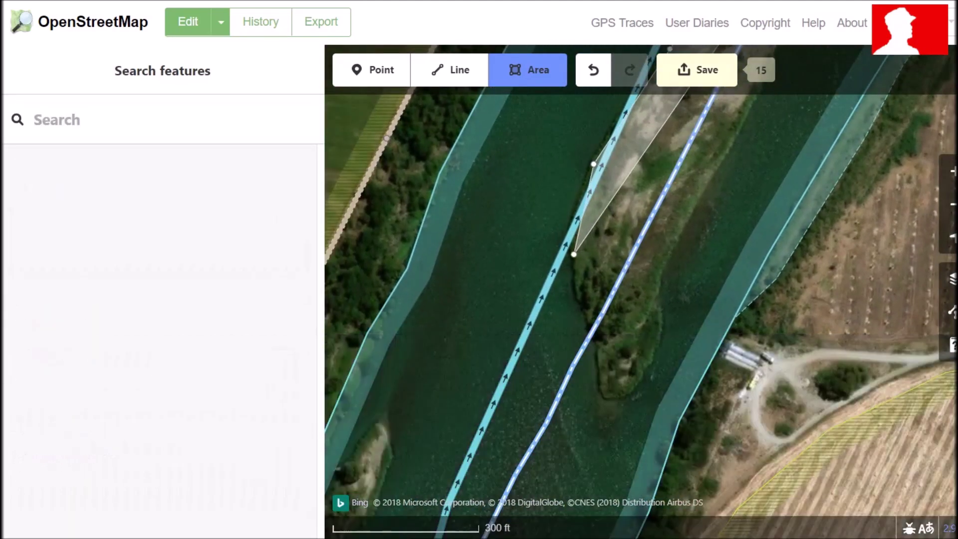
Step: Trace the island outline down its lower western shore and around the southern tip
{"action": "left_click", "coordinate": [574, 254]}
{"action": "left_click", "coordinate": [579, 301]}
{"action": "left_click", "coordinate": [598, 359]}
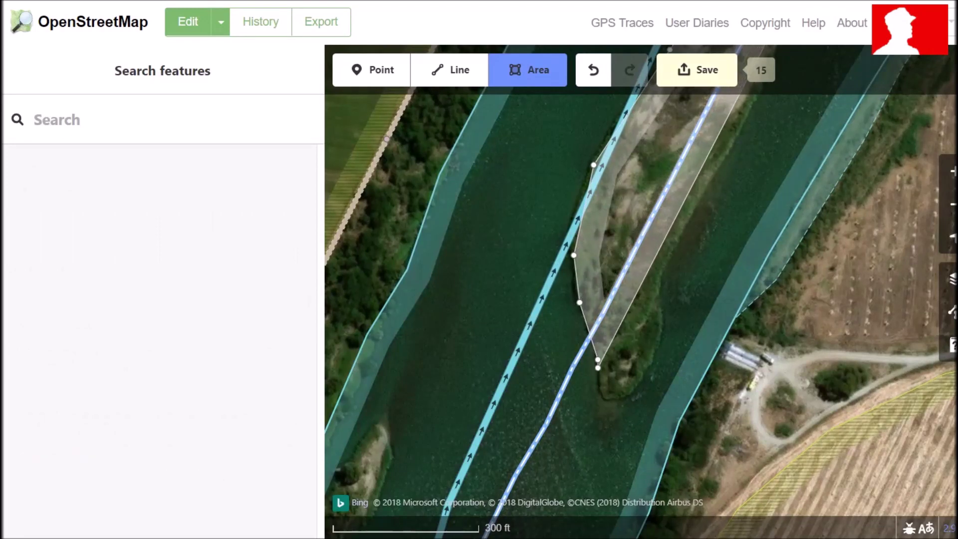
{"action": "left_click", "coordinate": [597, 394]}
{"action": "left_click", "coordinate": [633, 396]}
{"action": "left_click", "coordinate": [664, 371]}
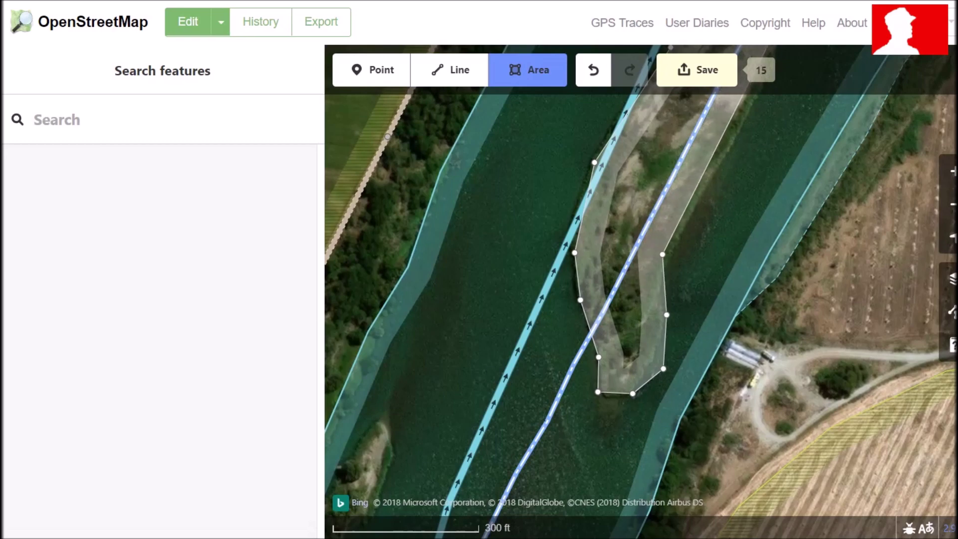
Step: Trace the island's eastern shore back north and close the outline at its northern tip
{"action": "left_click", "coordinate": [665, 254]}
{"action": "left_click", "coordinate": [696, 194]}
{"action": "left_click_drag", "start_coordinate": [760, 144], "coordinate": [700, 293]}
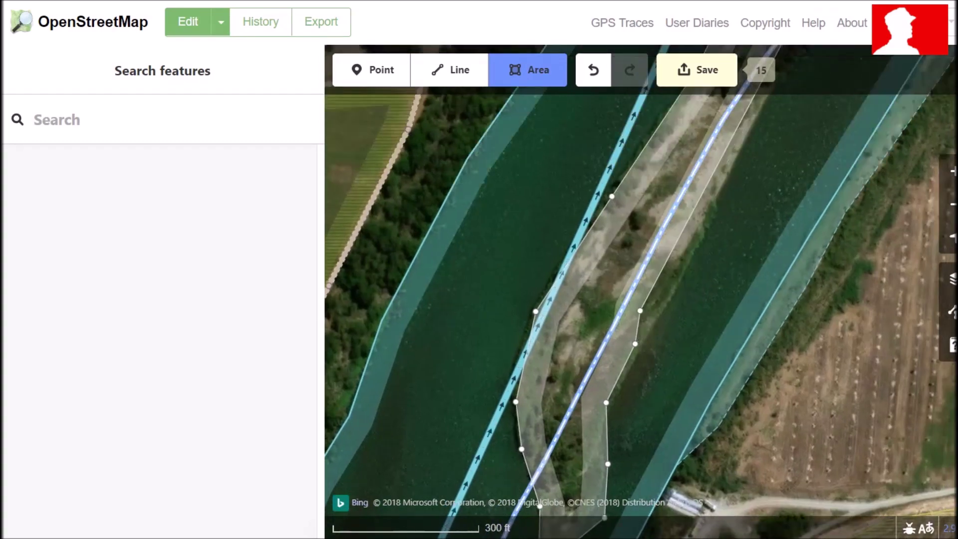
{"action": "left_click_drag", "start_coordinate": [718, 146], "coordinate": [675, 262]}
{"action": "left_click", "coordinate": [701, 269]}
{"action": "left_click_drag", "start_coordinate": [768, 210], "coordinate": [702, 286]}
{"action": "left_click", "coordinate": [677, 268]}
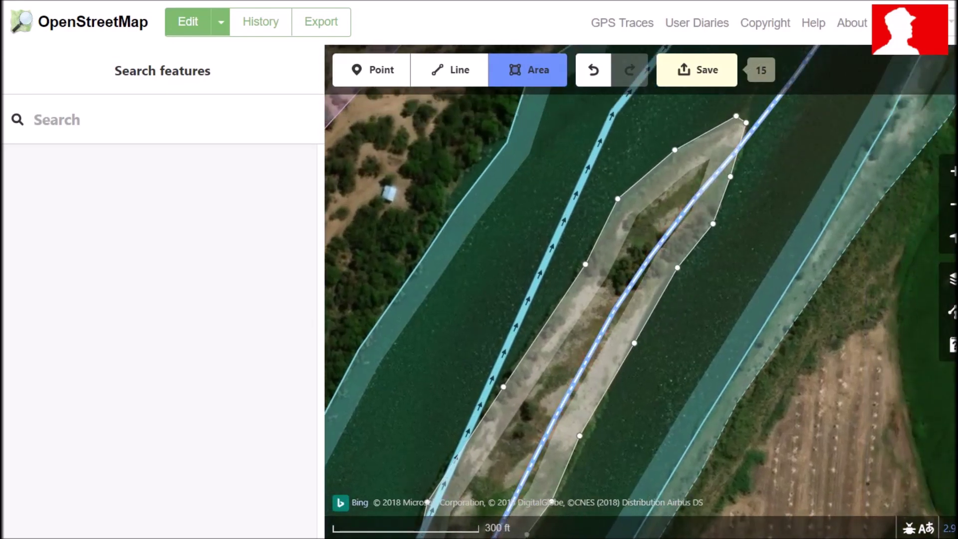
{"action": "double_click", "coordinate": [747, 122]}
Step: Tag the traced area as Island and merge it with the river's water area
{"action": "mouse_move", "coordinate": [609, 359]}
{"action": "left_mouse_down"}
{"action": "mouse_move", "coordinate": [691, 208]}
{"action": "mouse_move", "coordinate": [757, 150]}
{"action": "left_mouse_up"}
{"action": "key", "text": "Down"}
{"action": "key", "text": "minus"}
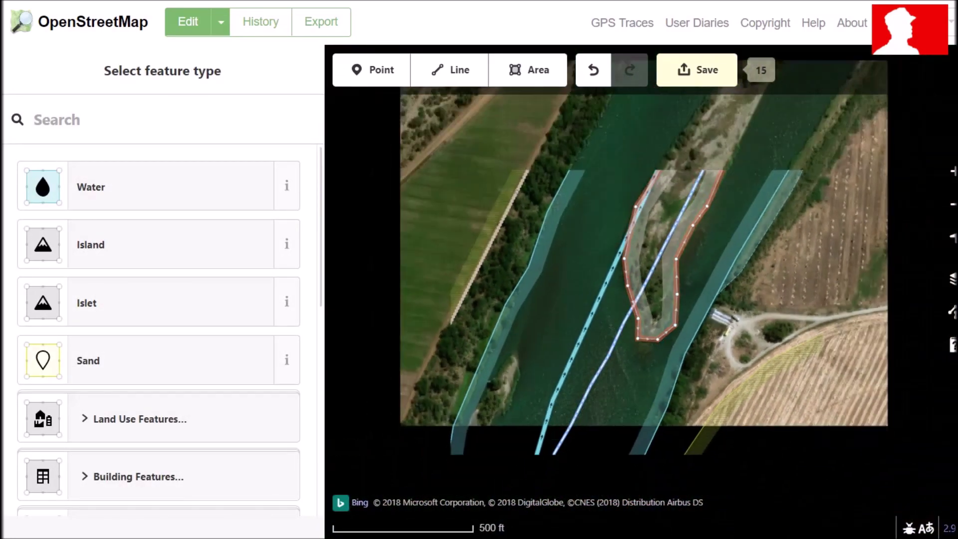
{"action": "key", "text": "Down"}
{"action": "key", "text": "Return"}
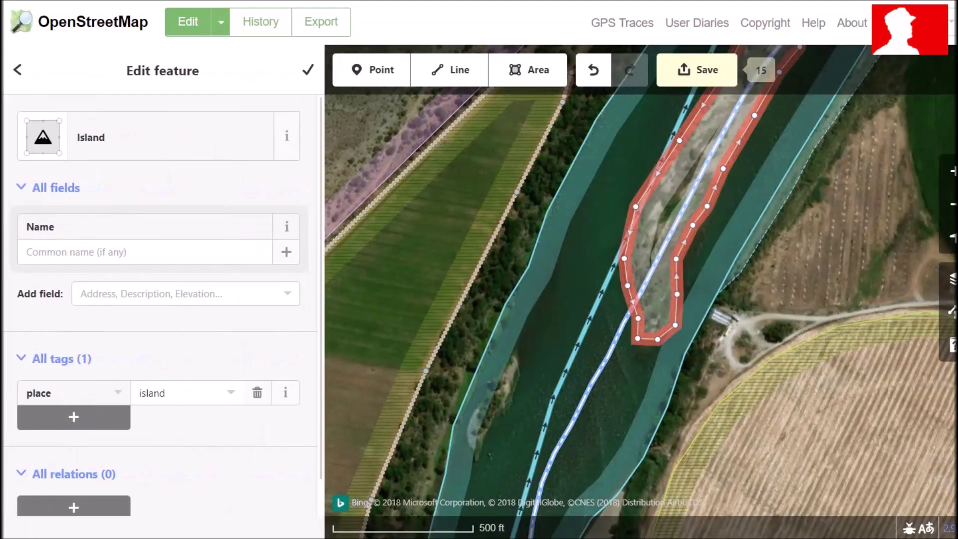
{"action": "right_click", "coordinate": [723, 289]}
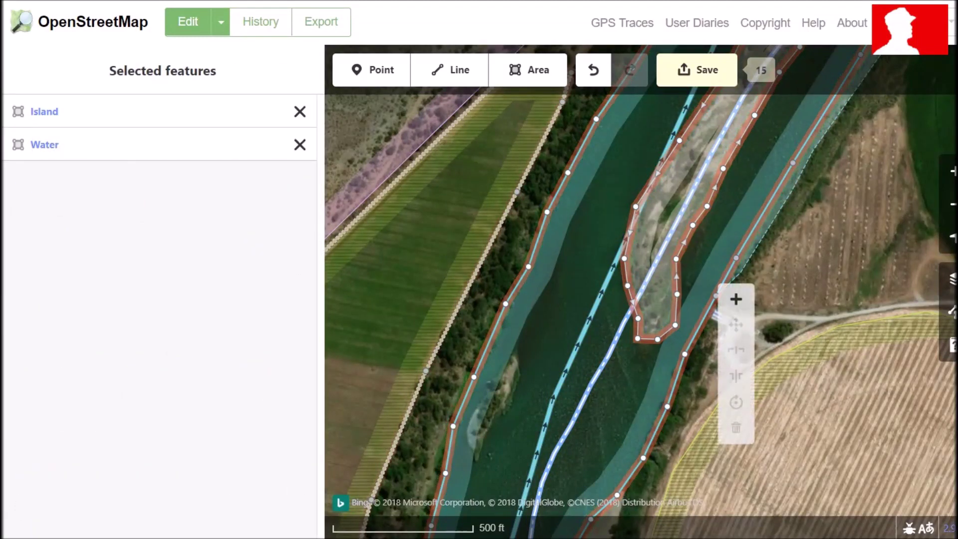
{"action": "left_click", "coordinate": [736, 299]}
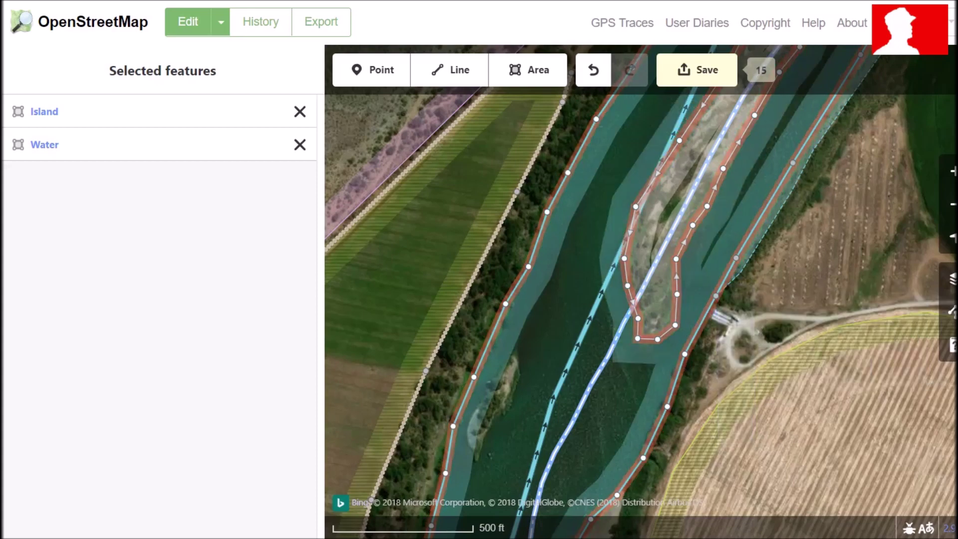
Step: Merge the intermittent water area along the eastern bank with the river's water area
{"action": "left_click", "coordinate": [769, 279]}
{"action": "left_click", "coordinate": [763, 237]}
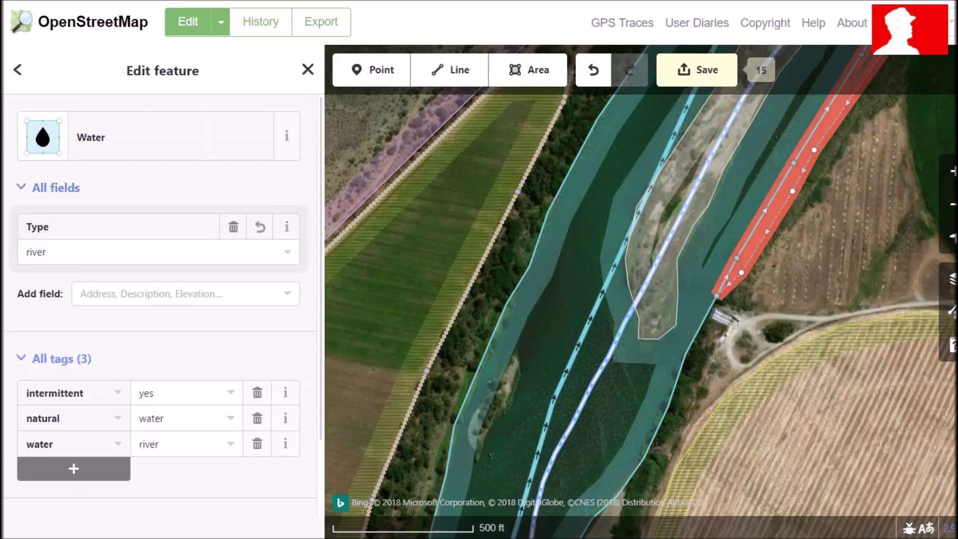
{"action": "left_click", "coordinate": [752, 216], "text": "shift"}
{"action": "right_click", "coordinate": [753, 216]}
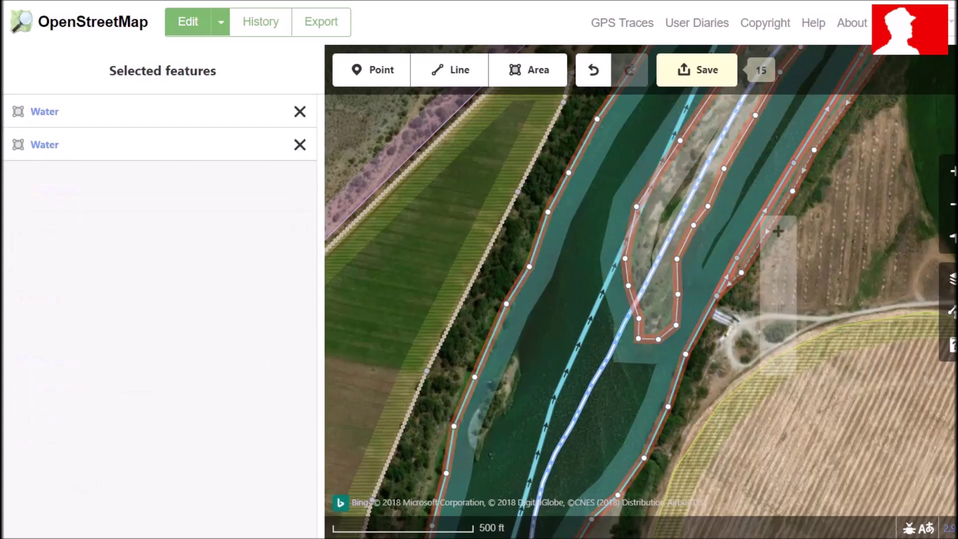
{"action": "left_click", "coordinate": [779, 232]}
{"action": "left_click", "coordinate": [783, 247]}
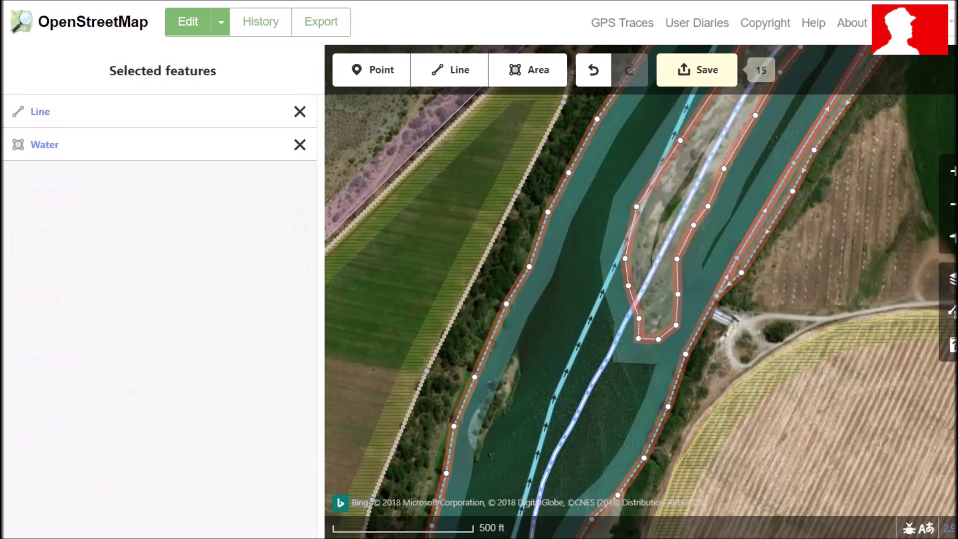
{"action": "left_click_drag", "start_coordinate": [699, 439], "coordinate": [743, 82]}
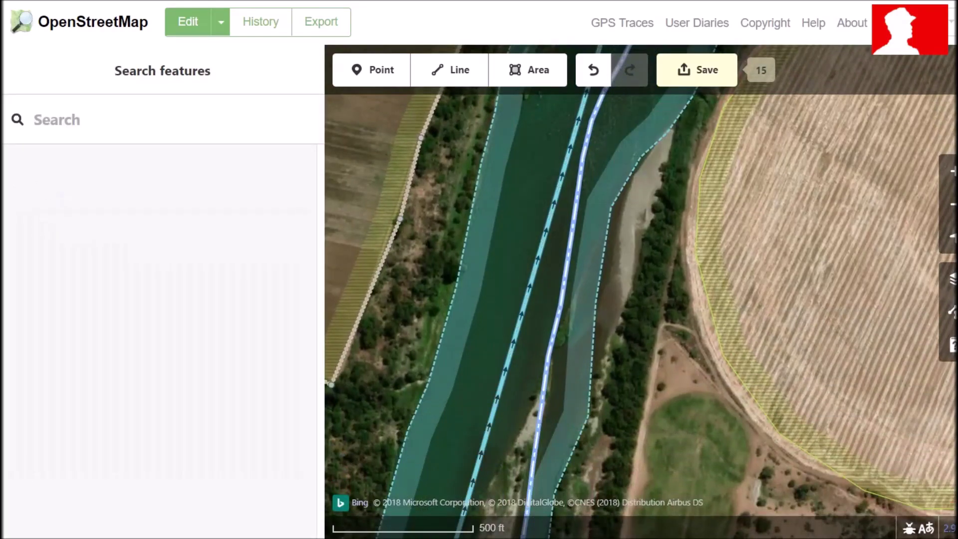
{"action": "left_click_drag", "start_coordinate": [671, 250], "coordinate": [624, 316]}
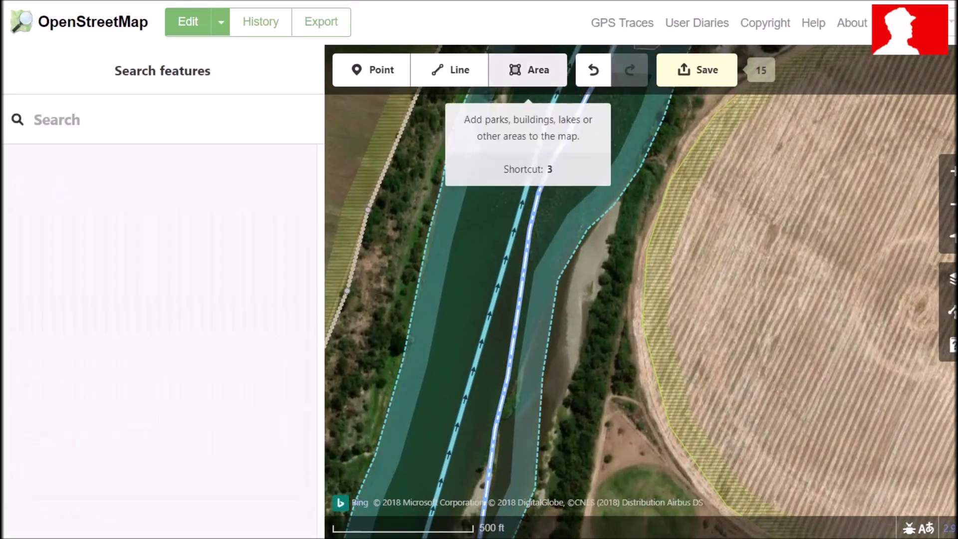
{"action": "left_click", "coordinate": [528, 70]}
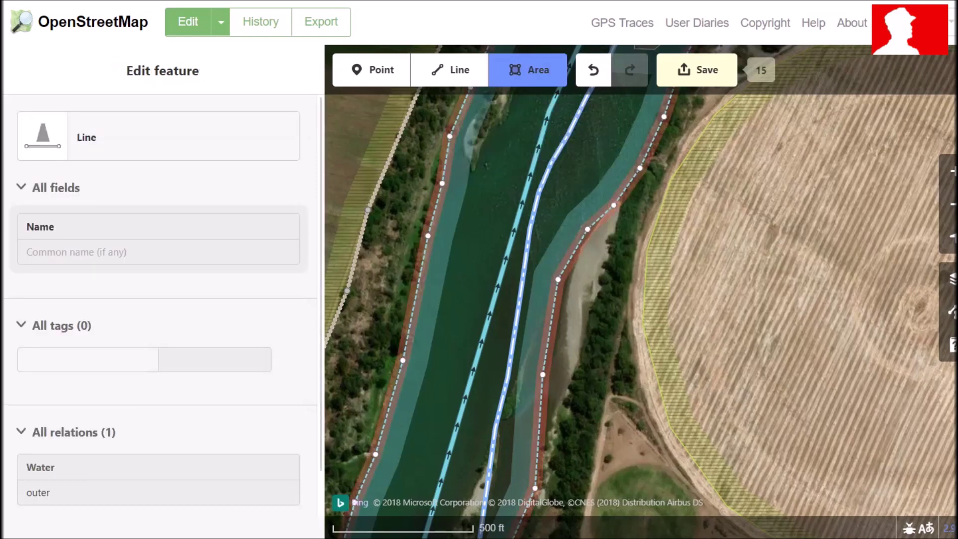
{"action": "left_click", "coordinate": [620, 196]}
{"action": "left_click", "coordinate": [600, 269]}
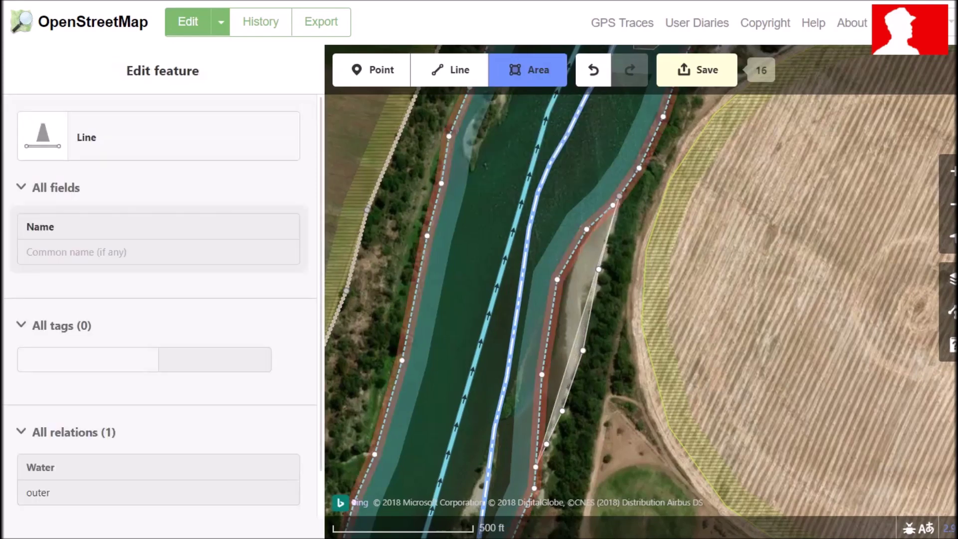
{"action": "left_click", "coordinate": [536, 469]}
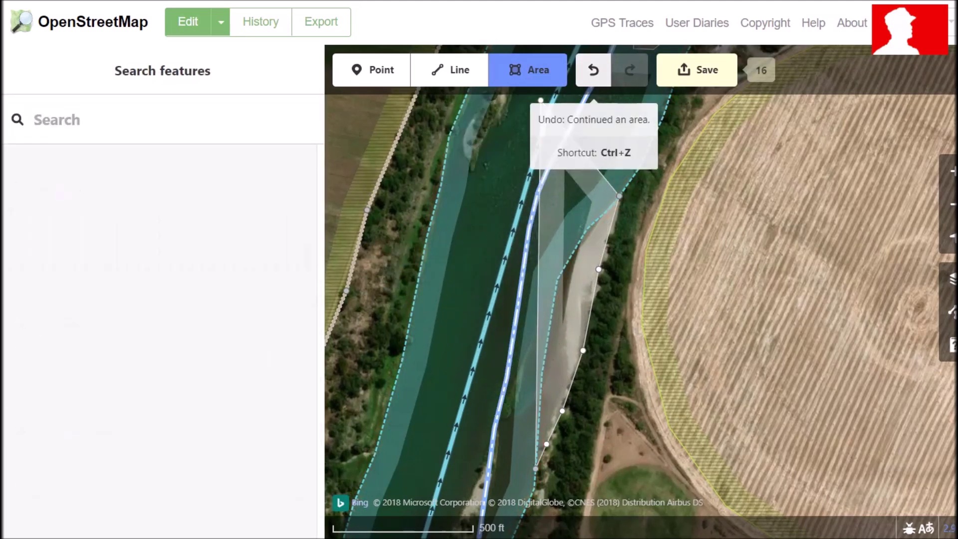
Step: Undo the started outline along the eastern bank and the preceding merge of the intermittent water area with the river
{"action": "left_click", "coordinate": [594, 70]}
{"action": "left_click", "coordinate": [593, 70]}
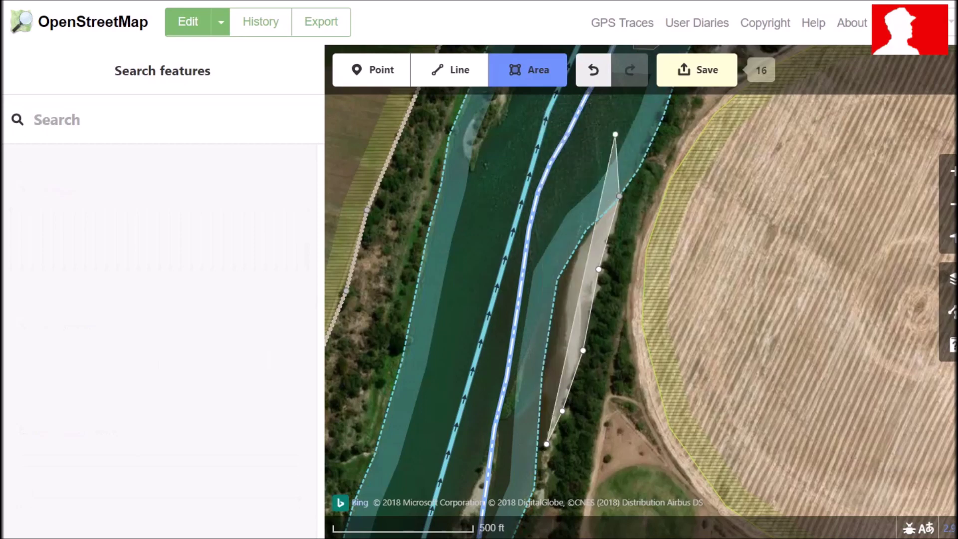
{"action": "left_click", "coordinate": [593, 70]}
{"action": "left_click", "coordinate": [593, 70]}
{"action": "left_click", "coordinate": [594, 70]}
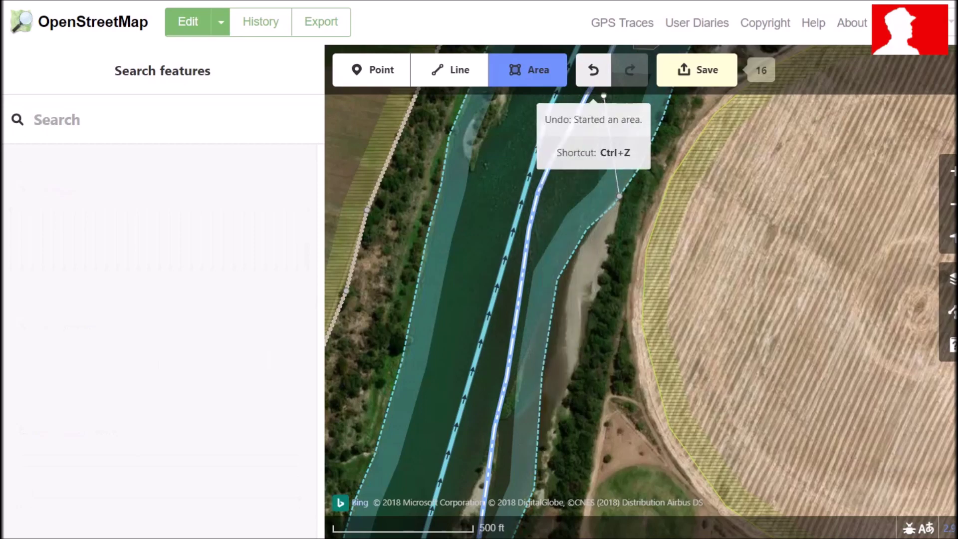
{"action": "left_click", "coordinate": [593, 69]}
{"action": "left_click", "coordinate": [594, 70]}
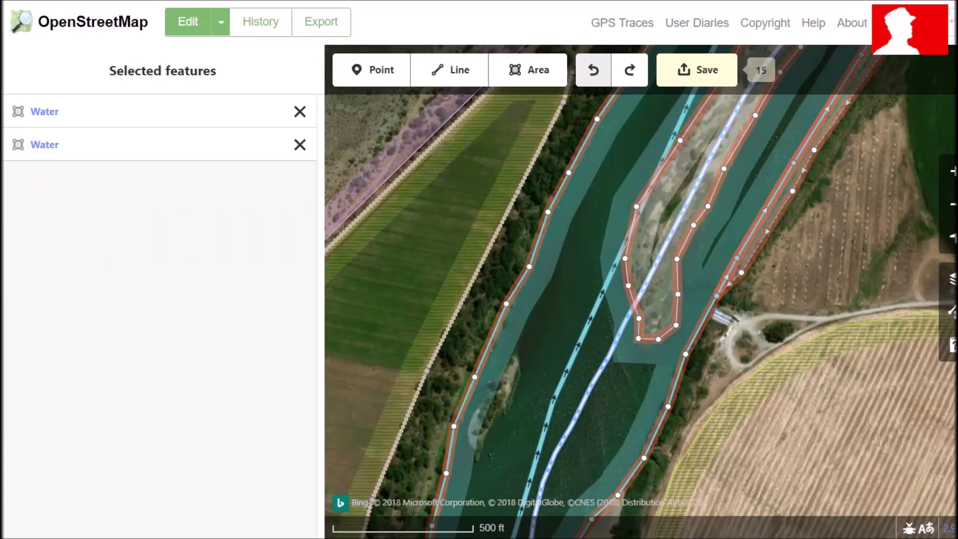
{"action": "key", "text": "Escape"}
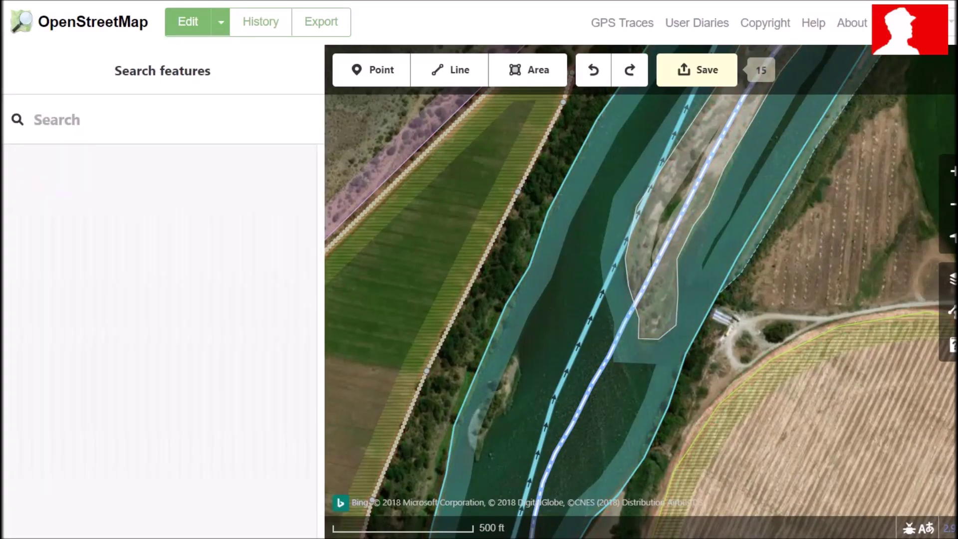
Step: Trace the sandy strip on the eastern bank as an area, following the tree line south and returning along the river's edge
{"action": "left_click_drag", "start_coordinate": [674, 424], "coordinate": [620, 119]}
{"action": "key", "text": "3"}
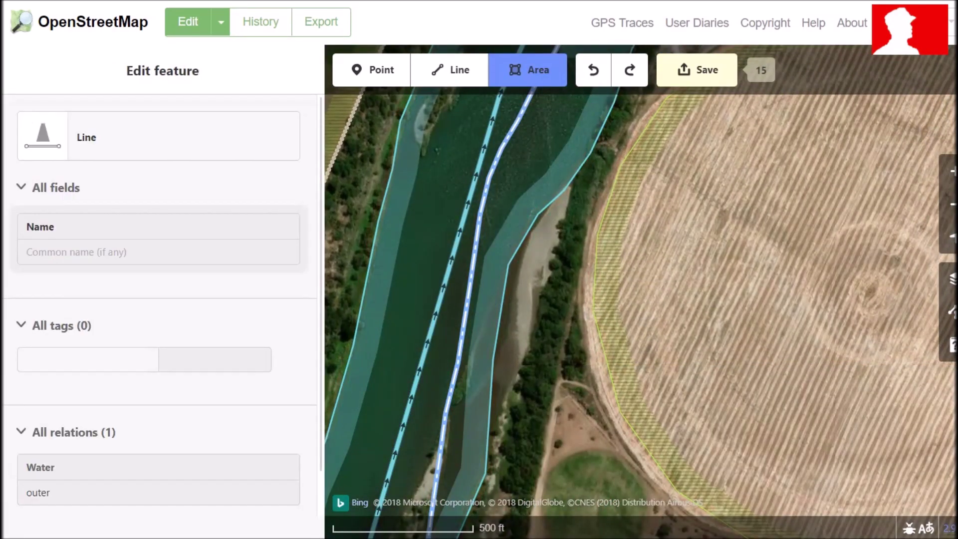
{"action": "left_click", "coordinate": [569, 183]}
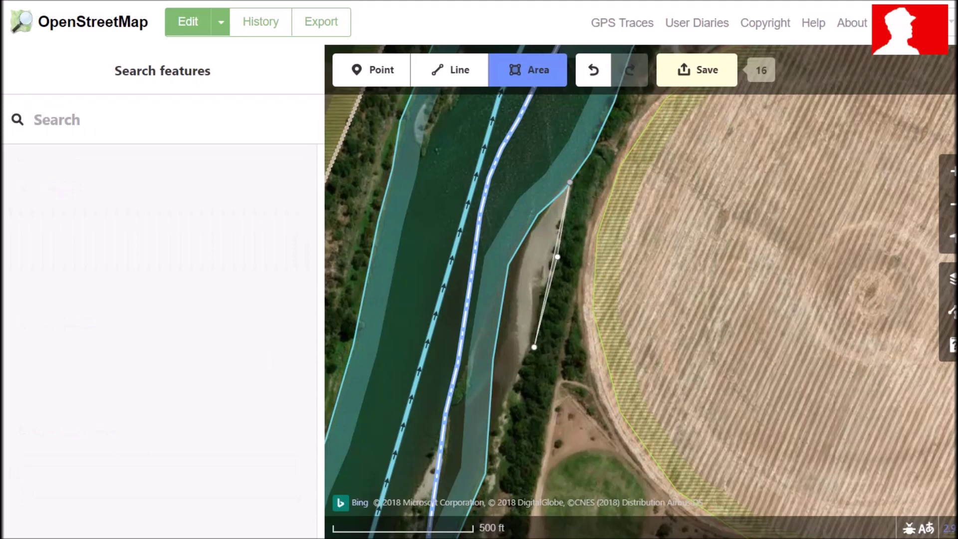
{"action": "left_click", "coordinate": [522, 368]}
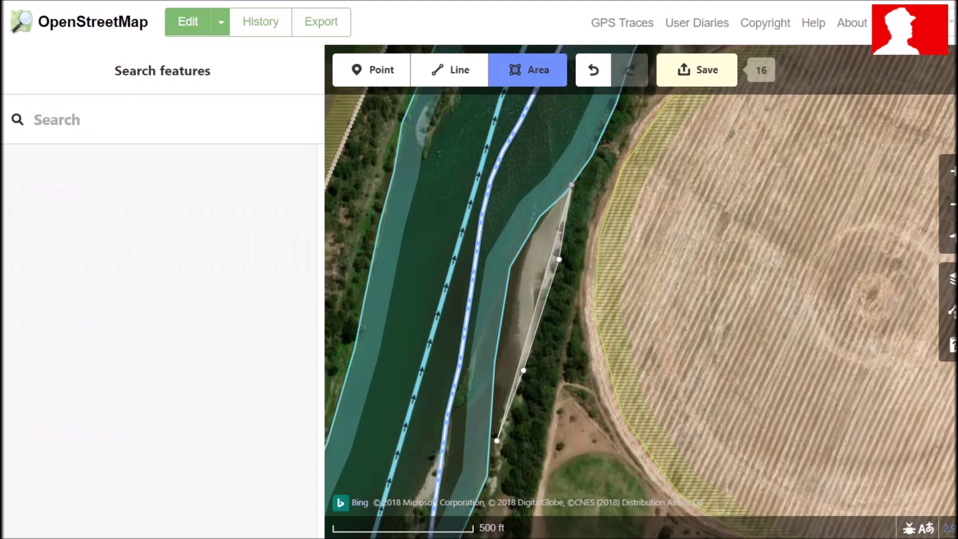
{"action": "left_click", "coordinate": [497, 440]}
{"action": "left_click", "coordinate": [489, 440]}
{"action": "left_click", "coordinate": [495, 362]}
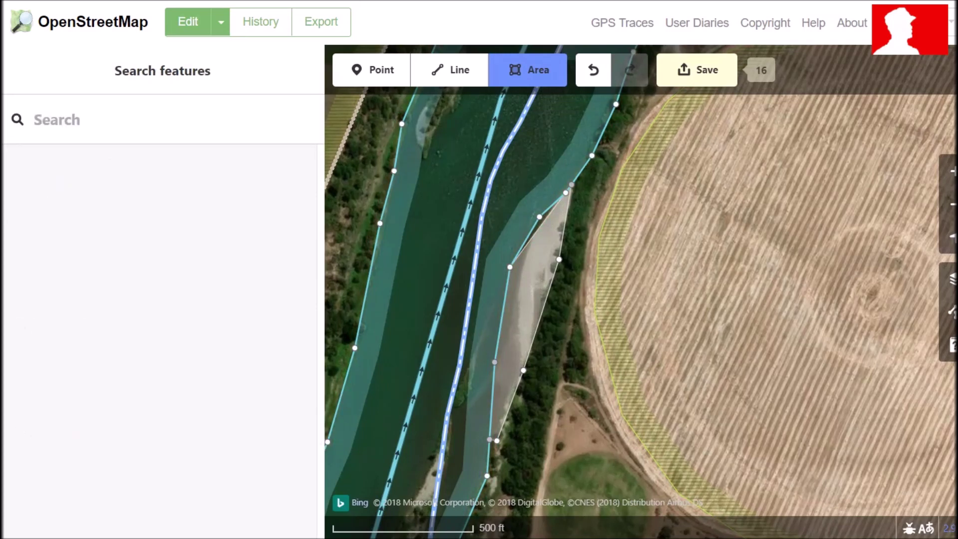
{"action": "left_click", "coordinate": [572, 185]}
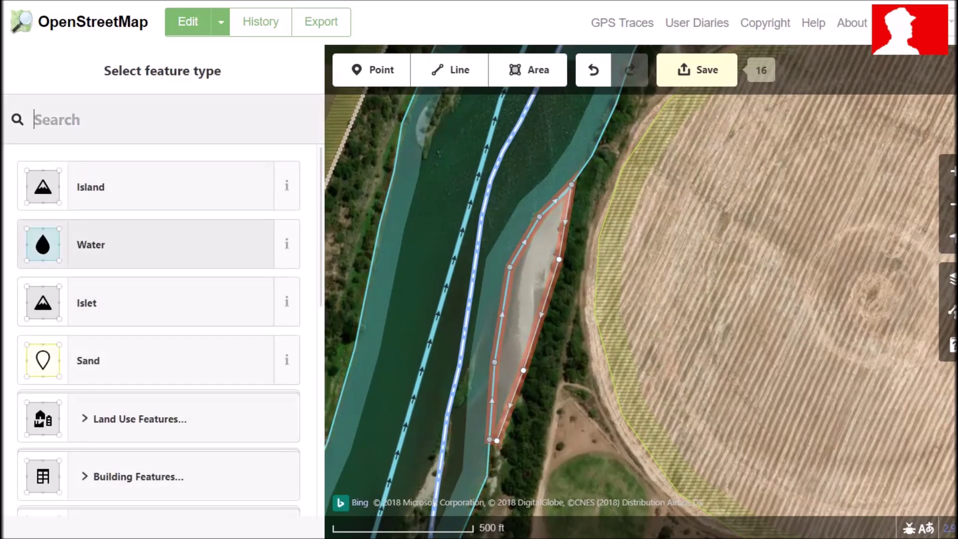
Step: Tag the traced strip on the eastern bank as Sand
{"action": "key", "text": "Up"}
{"action": "key", "text": "Up"}
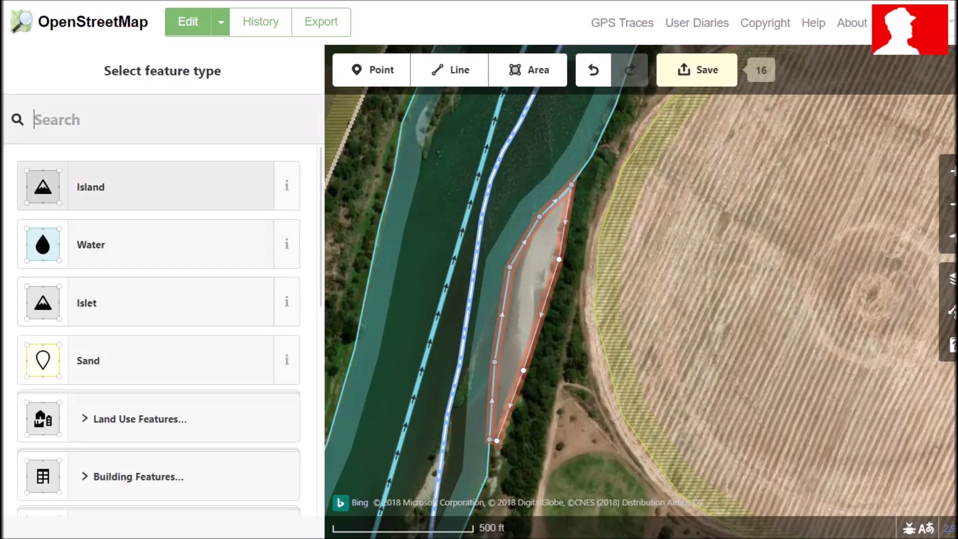
{"action": "key", "text": "Down"}
{"action": "key", "text": "Down"}
{"action": "key", "text": "Return"}
Step: Start an area for the small islet near the western bank, tracing its southern tip and western shore up to the northern end
{"action": "left_click_drag", "start_coordinate": [529, 210], "coordinate": [584, 334]}
{"action": "left_click", "coordinate": [529, 75]}
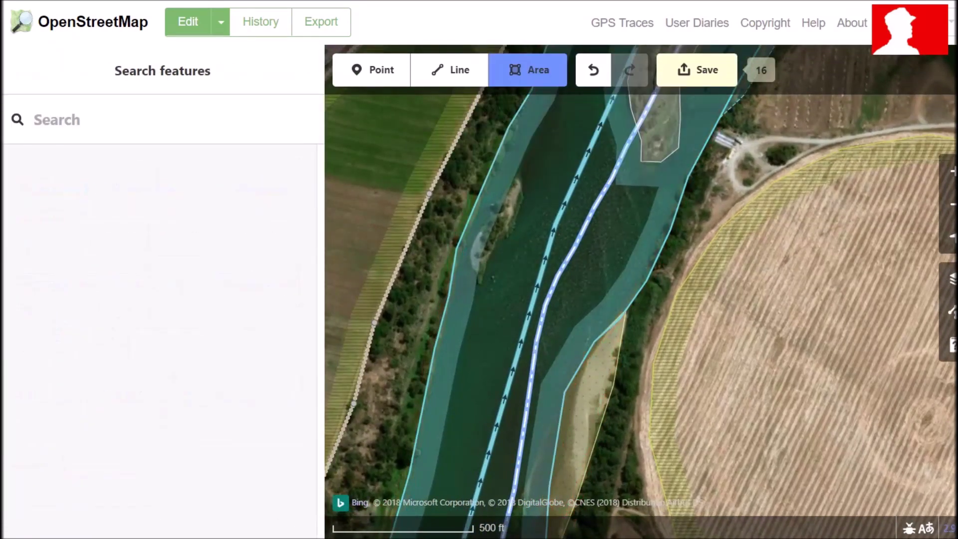
{"action": "scroll", "coordinate": [489, 239], "scroll_direction": "up", "scroll_amount": 4}
{"action": "left_click", "coordinate": [462, 295]}
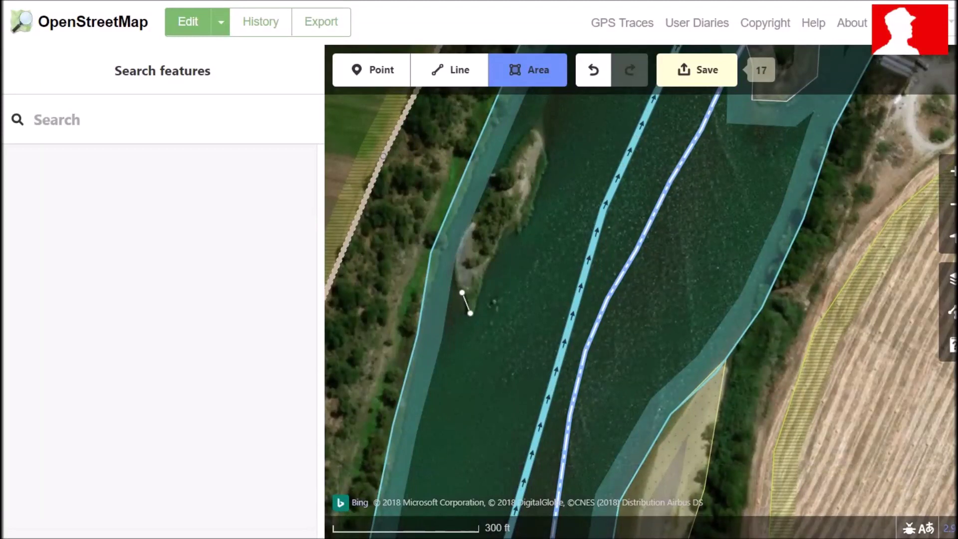
{"action": "left_click", "coordinate": [470, 311]}
{"action": "left_click", "coordinate": [453, 275]}
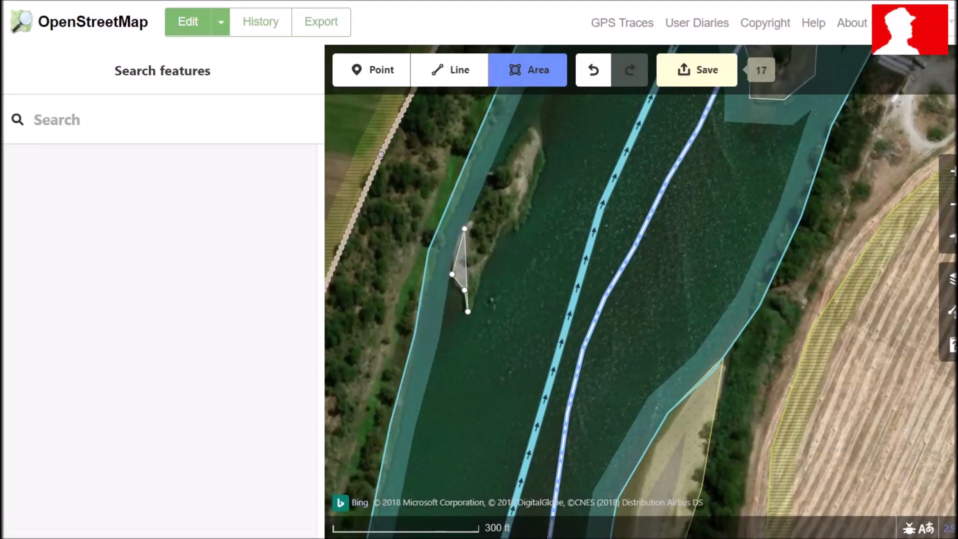
{"action": "left_click", "coordinate": [468, 227]}
{"action": "left_click", "coordinate": [491, 175]}
{"action": "left_click", "coordinate": [521, 125]}
{"action": "left_click", "coordinate": [535, 125]}
Step: Trace the small islet's eastern shore back south and close the outline at its southern tip
{"action": "left_click", "coordinate": [546, 150]}
{"action": "left_click", "coordinate": [542, 184]}
{"action": "left_click", "coordinate": [524, 226]}
{"action": "left_click", "coordinate": [509, 218]}
{"action": "left_click", "coordinate": [492, 244]}
{"action": "double_click", "coordinate": [458, 262]}
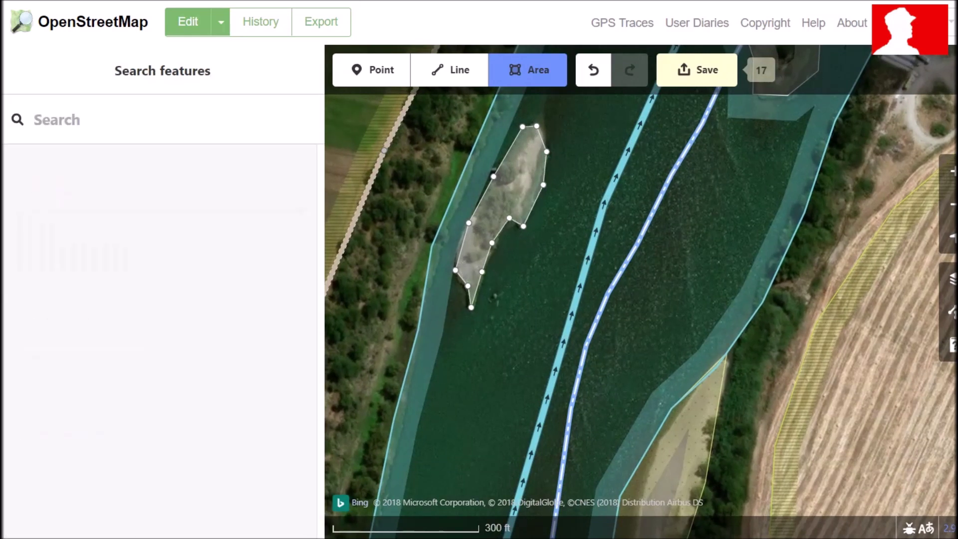
{"action": "left_click", "coordinate": [471, 307]}
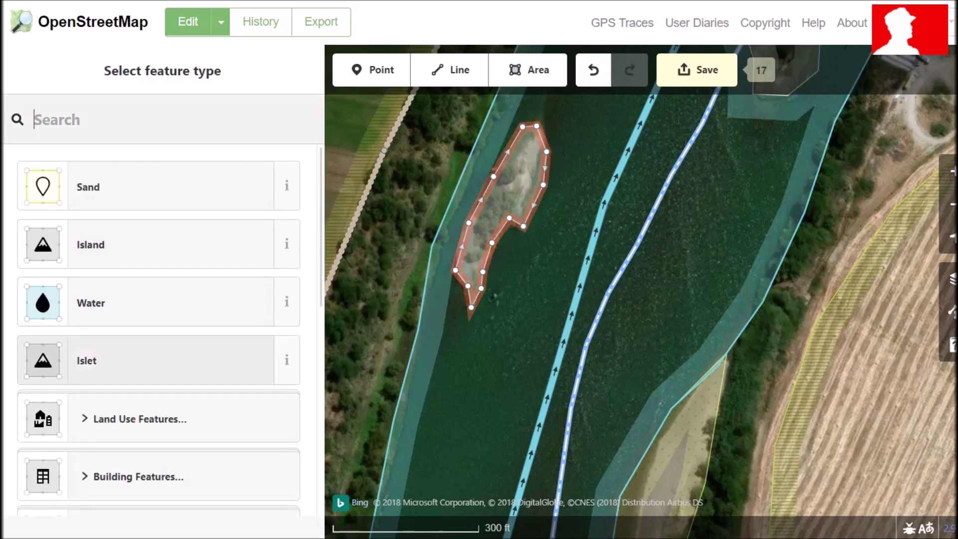
Step: Tag the traced area as Islet and merge it with the river's water area
{"action": "left_click", "coordinate": [169, 360]}
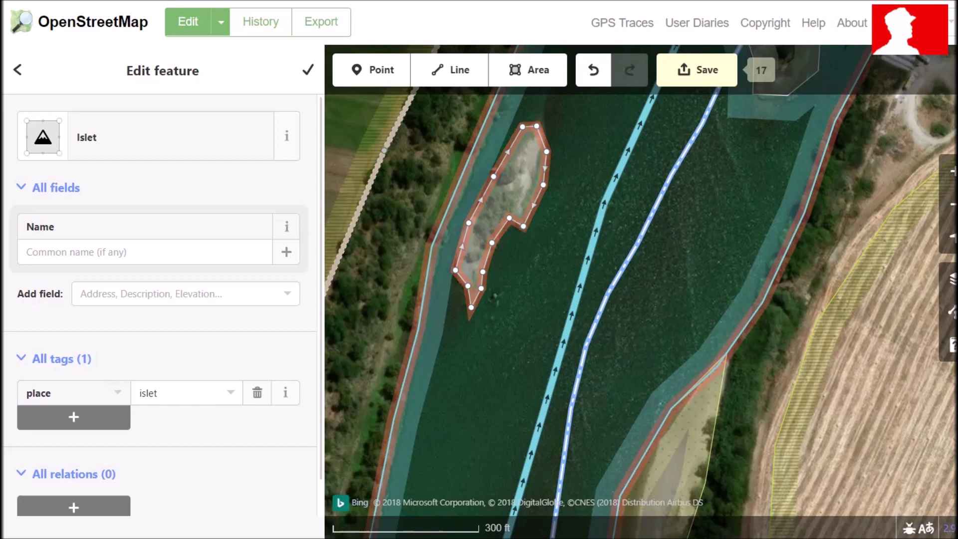
{"action": "left_click", "coordinate": [430, 271], "text": "shift"}
{"action": "right_click", "coordinate": [430, 271]}
{"action": "left_click", "coordinate": [461, 287]}
{"action": "left_click", "coordinate": [524, 319]}
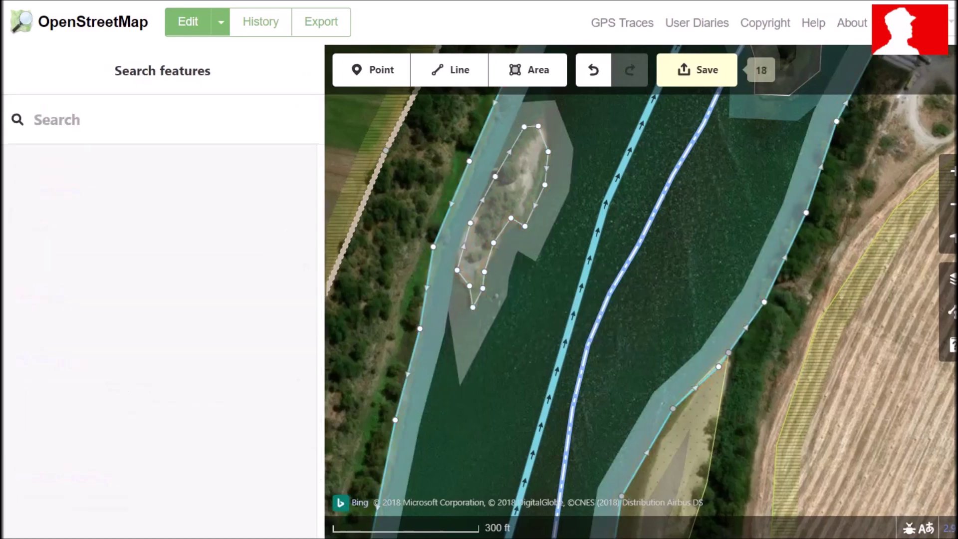
Step: Reshape the river's western outline beside the islet so it follows the bank
{"action": "left_click_drag", "start_coordinate": [434, 247], "coordinate": [458, 269]}
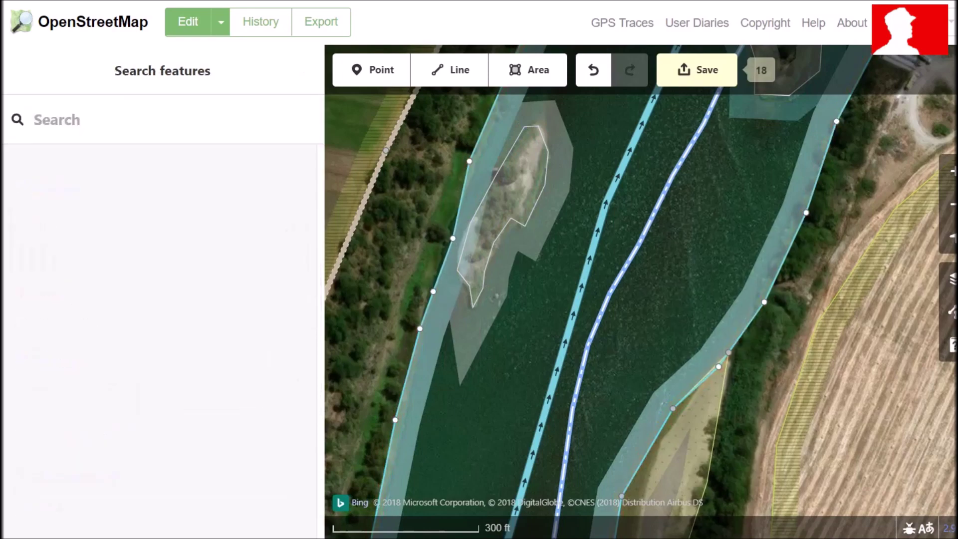
{"action": "left_click", "coordinate": [439, 264]}
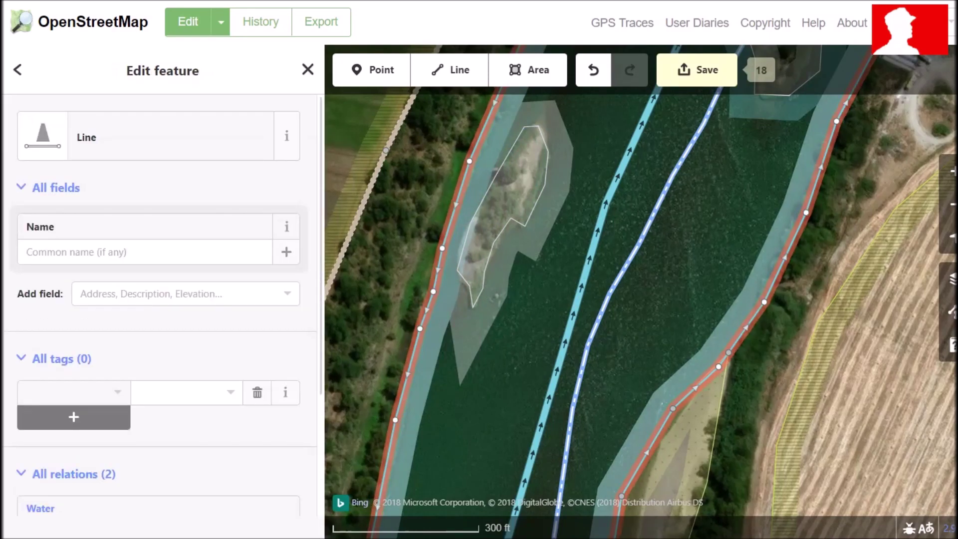
Step: Start an area for the next island downriver to the south, tracing its upper western shore from the northern end
{"action": "scroll", "coordinate": [517, 217], "scroll_direction": "down", "scroll_amount": 4}
{"action": "scroll", "coordinate": [518, 214], "scroll_direction": "down", "scroll_amount": 1}
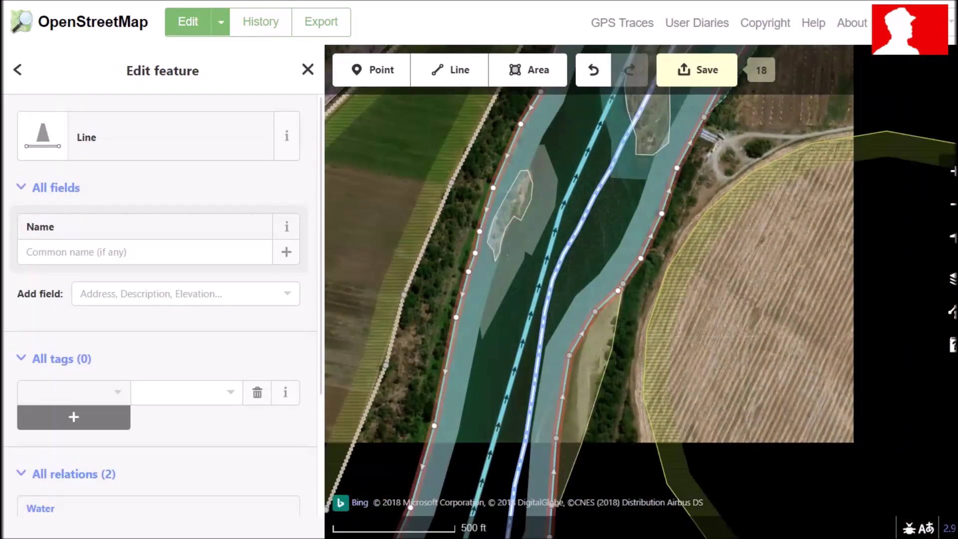
{"action": "left_click_drag", "start_coordinate": [518, 214], "coordinate": [564, 101]}
{"action": "left_click_drag", "start_coordinate": [564, 251], "coordinate": [593, 99]}
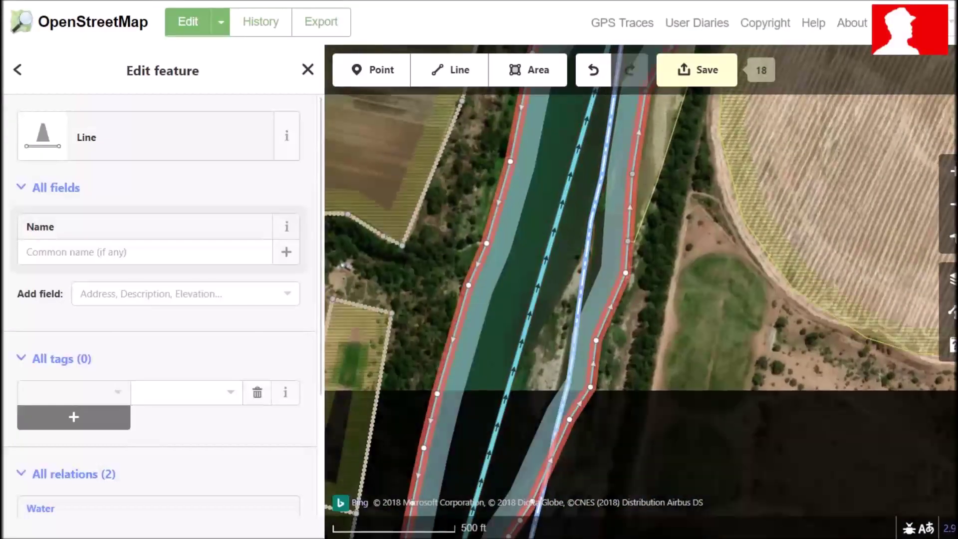
{"action": "left_click_drag", "start_coordinate": [559, 319], "coordinate": [570, 228]}
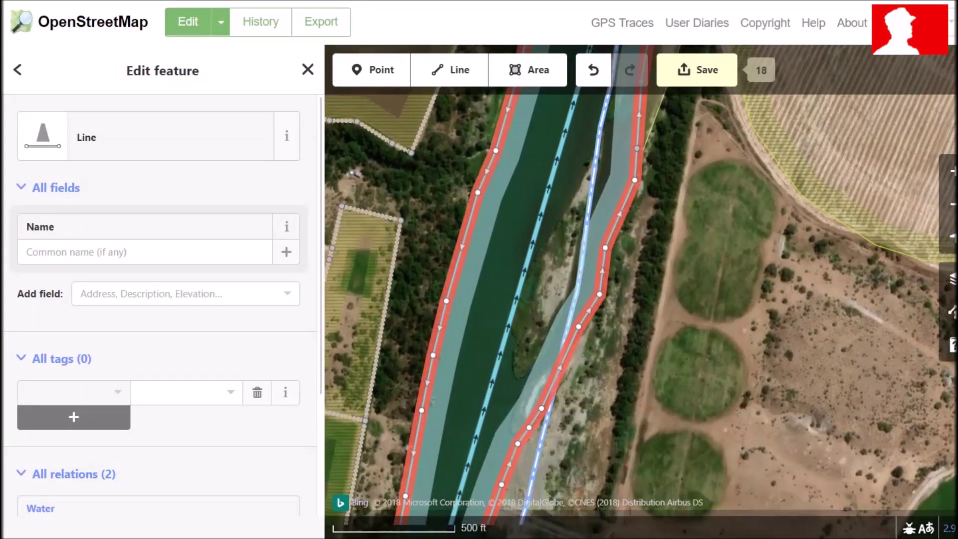
{"action": "scroll", "coordinate": [577, 299], "scroll_direction": "up", "scroll_amount": 3}
{"action": "left_click_drag", "start_coordinate": [577, 300], "coordinate": [577, 367]}
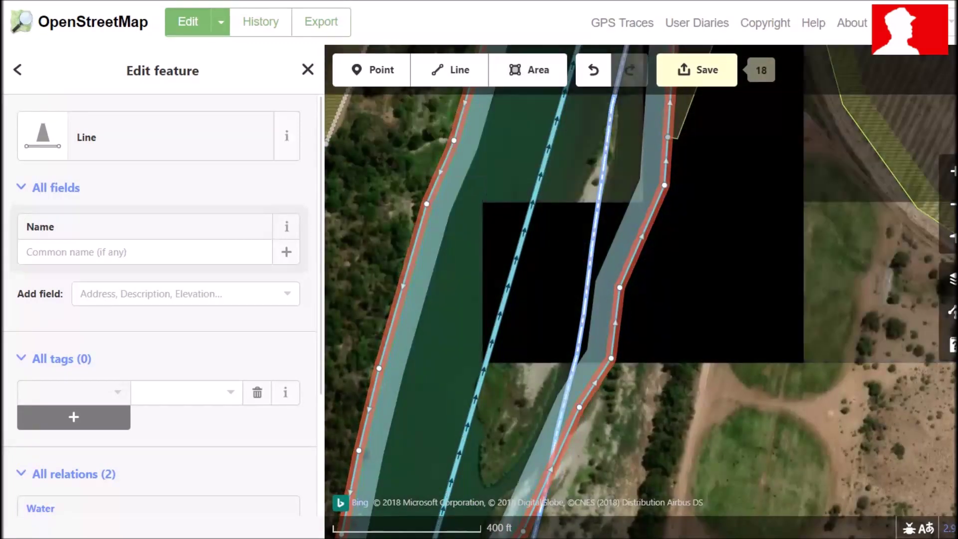
{"action": "left_click", "coordinate": [528, 70]}
{"action": "left_click", "coordinate": [596, 153]}
{"action": "left_click", "coordinate": [564, 222]}
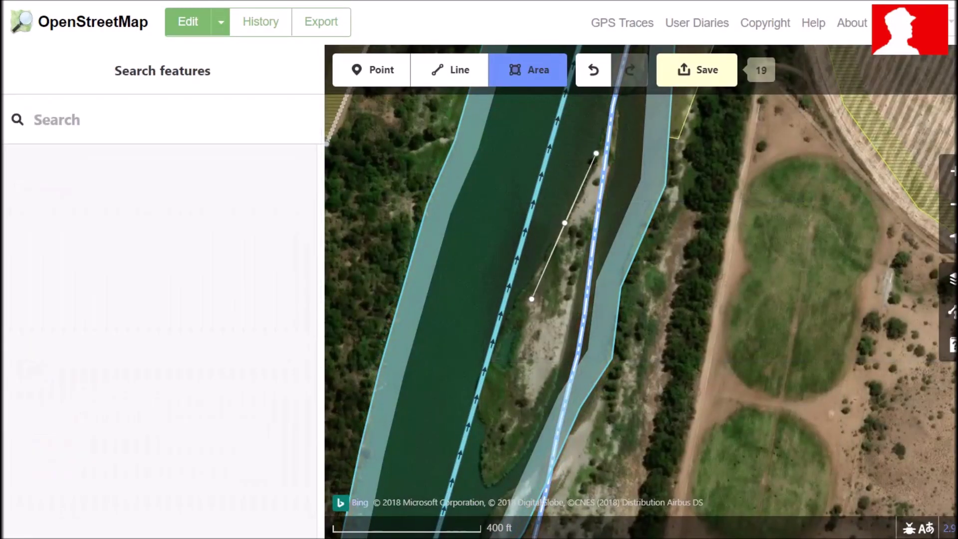
{"action": "left_click", "coordinate": [516, 300]}
Step: Continue the island's outline down its lower western shore to the southern tip
{"action": "left_click", "coordinate": [502, 339]}
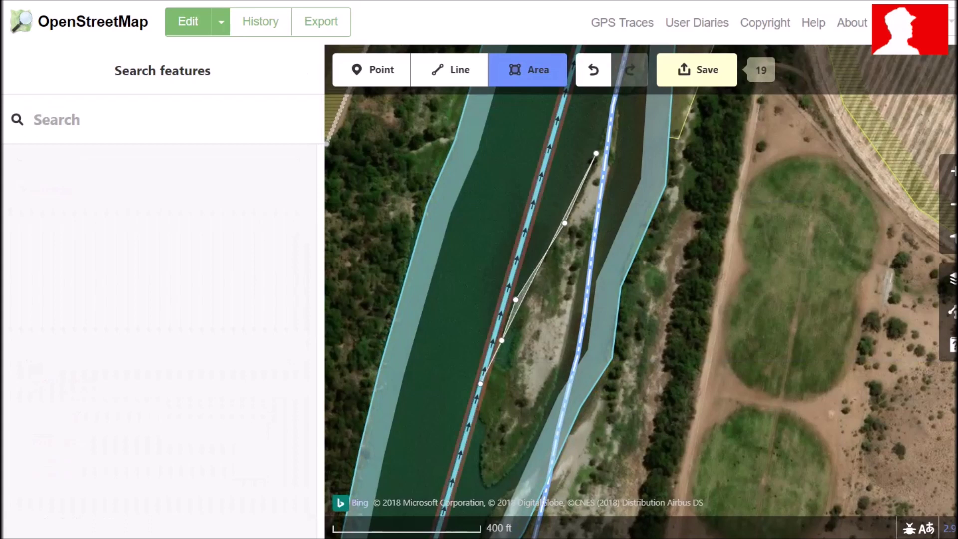
{"action": "left_click", "coordinate": [476, 419]}
{"action": "left_click", "coordinate": [483, 433]}
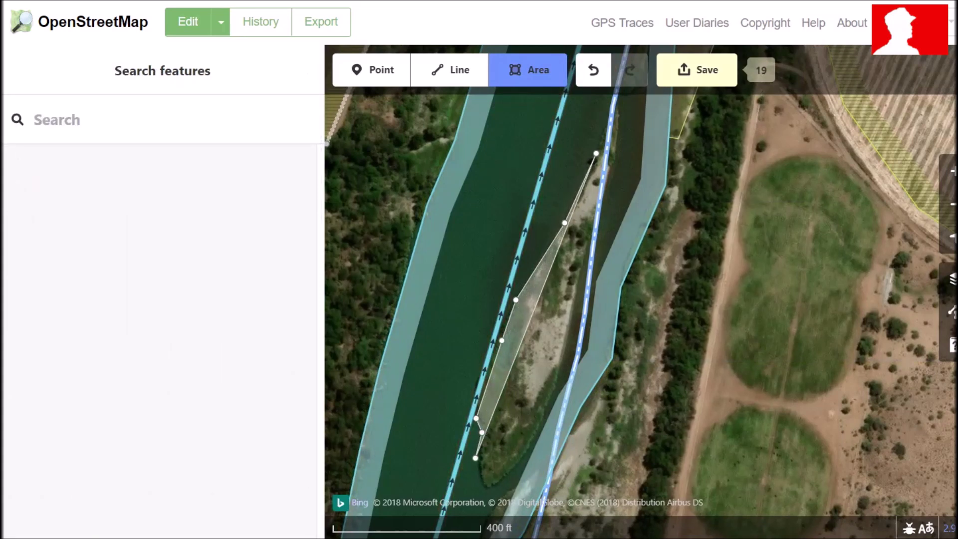
{"action": "left_click", "coordinate": [478, 463]}
{"action": "left_click", "coordinate": [487, 485]}
Step: Trace the island's eastern shore back north and finish the outline at its northern tip
{"action": "left_click", "coordinate": [524, 449]}
{"action": "left_click", "coordinate": [544, 404]}
{"action": "left_click", "coordinate": [564, 367]}
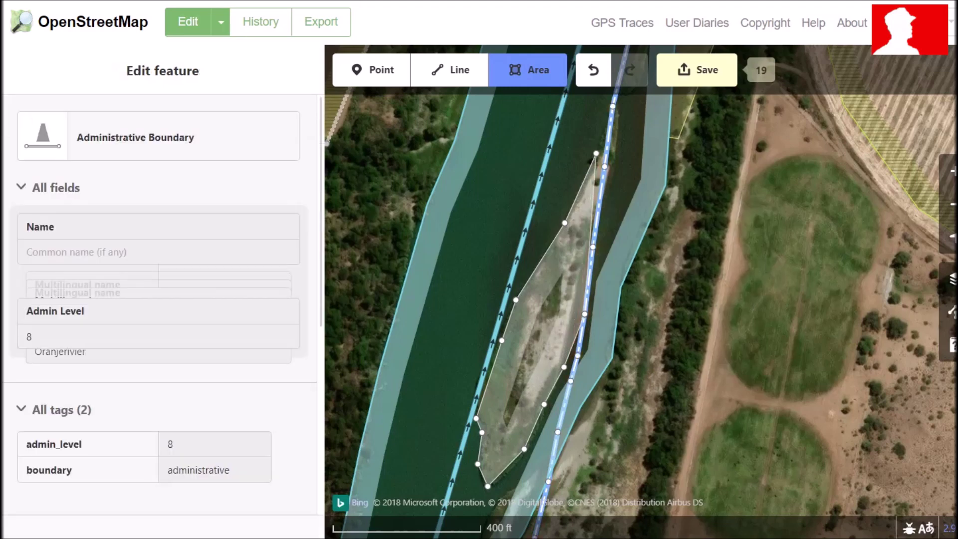
{"action": "left_click", "coordinate": [575, 288]}
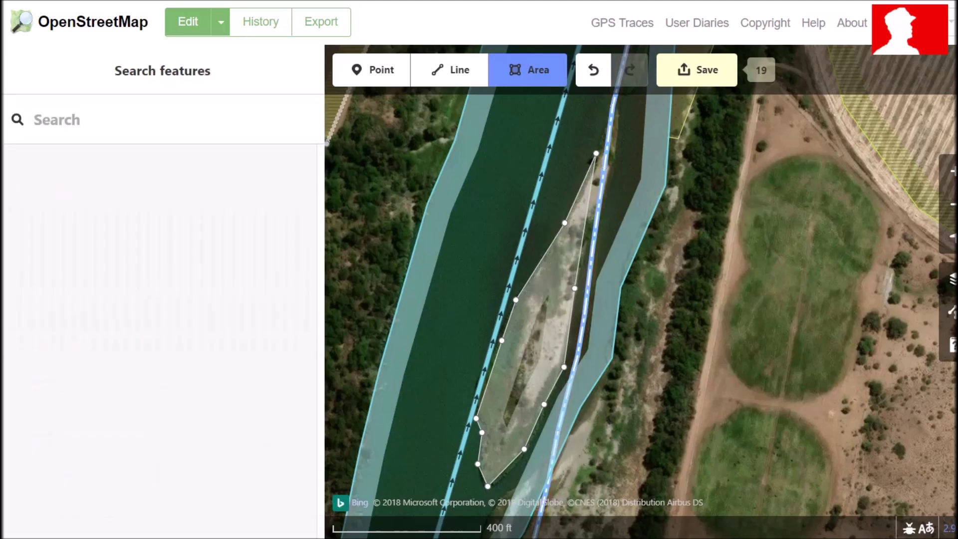
{"action": "left_click", "coordinate": [586, 230]}
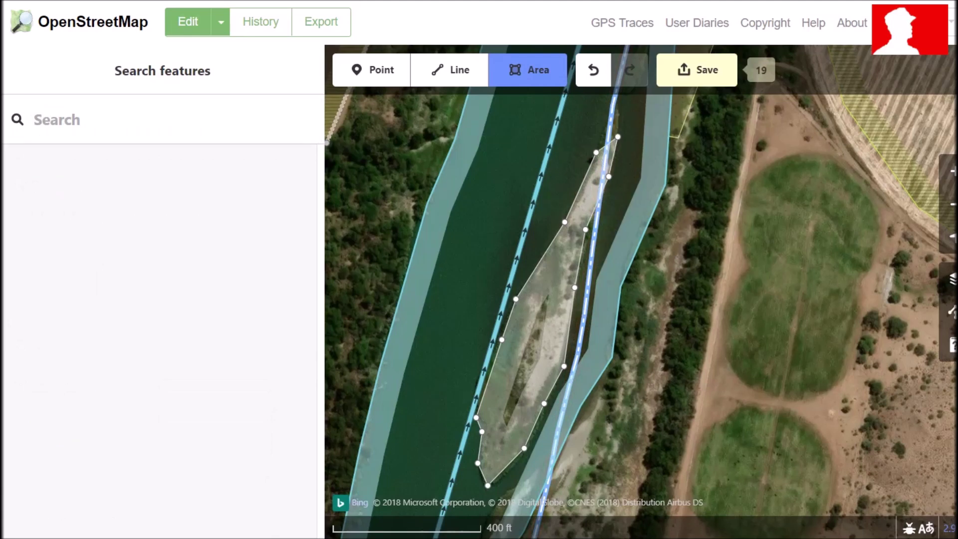
{"action": "left_click", "coordinate": [618, 137]}
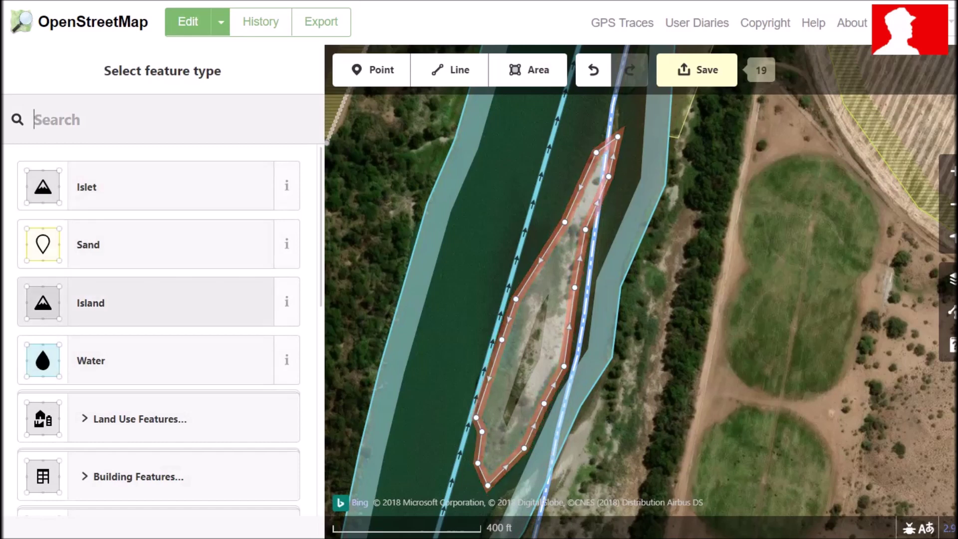
Step: Tag the newly traced area as Island and merge it with the surrounding river water area
{"action": "left_click", "coordinate": [146, 302]}
{"action": "left_click", "coordinate": [150, 303]}
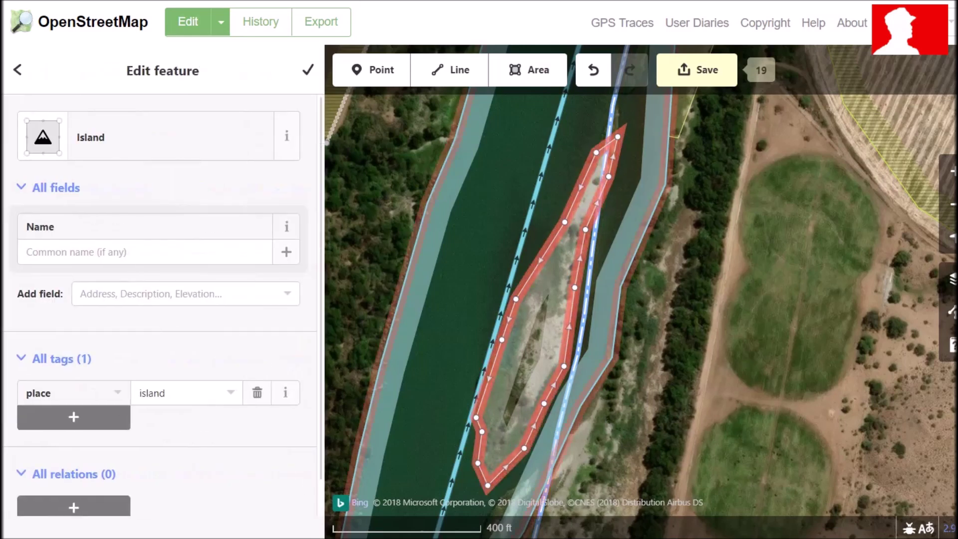
{"action": "left_click", "coordinate": [616, 296], "text": "shift"}
{"action": "right_click", "coordinate": [616, 296]}
{"action": "left_click", "coordinate": [639, 309]}
{"action": "scroll", "coordinate": [616, 204], "scroll_direction": "down", "scroll_amount": 3}
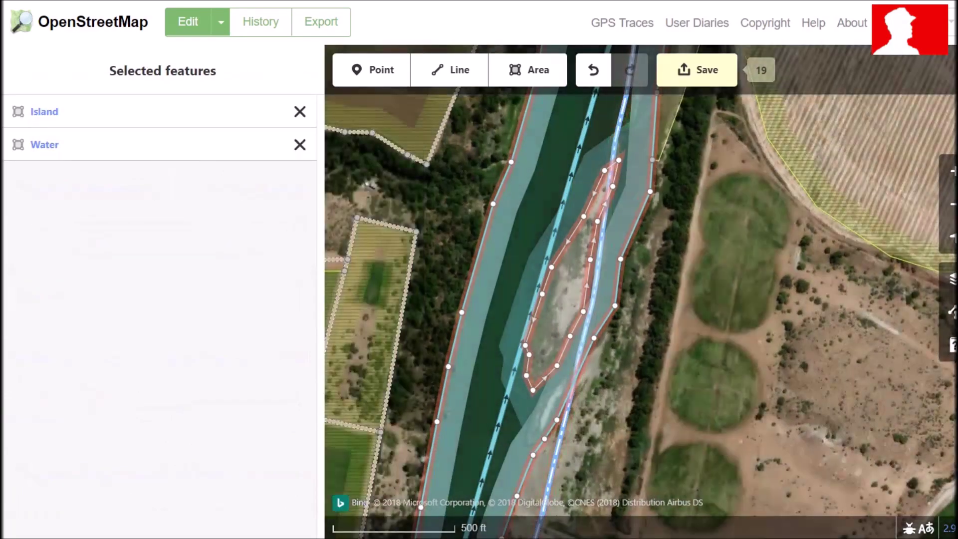
{"action": "left_click_drag", "start_coordinate": [616, 203], "coordinate": [649, 161]}
{"action": "left_click_drag", "start_coordinate": [653, 377], "coordinate": [621, 186]}
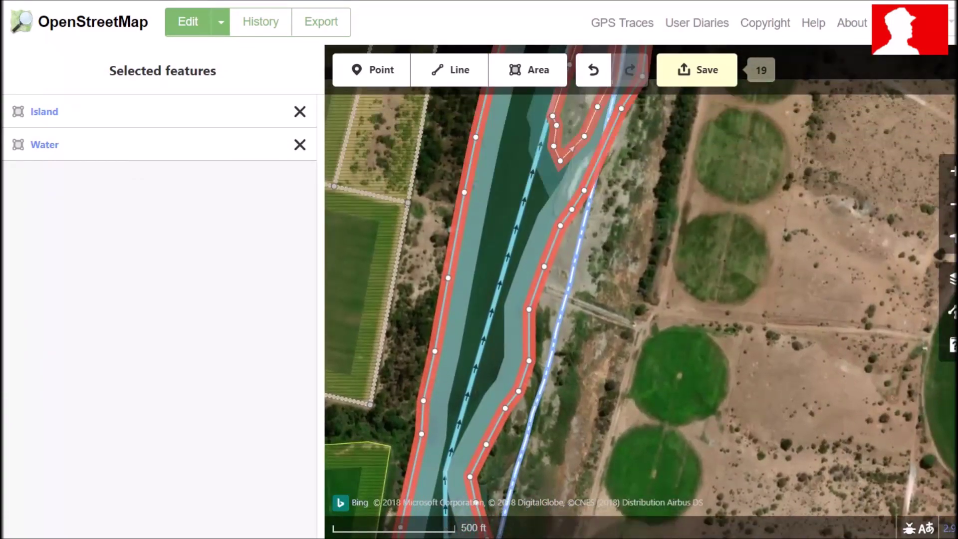
{"action": "scroll", "coordinate": [617, 183], "scroll_direction": "up", "scroll_amount": 2}
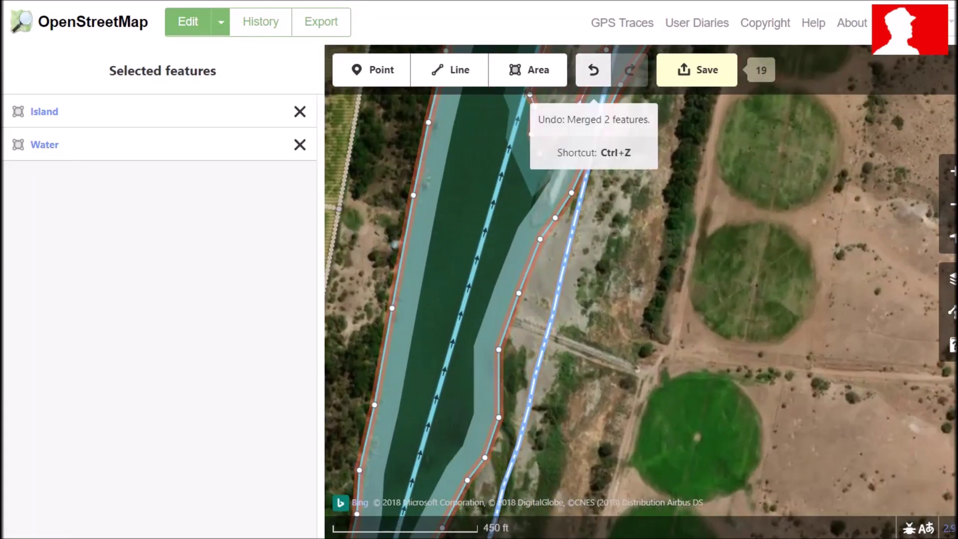
{"action": "left_click", "coordinate": [528, 70]}
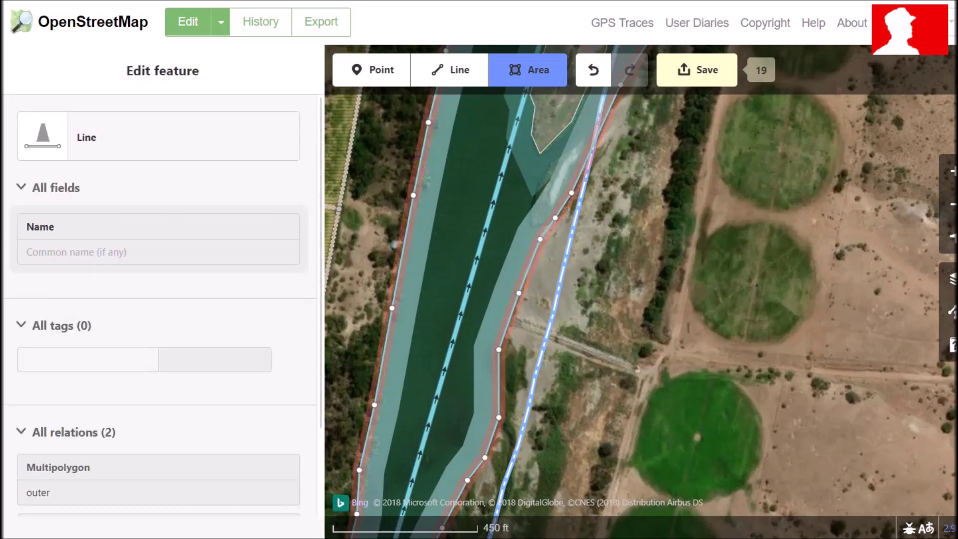
{"action": "left_click", "coordinate": [571, 193]}
{"action": "left_click", "coordinate": [555, 217]}
{"action": "left_click", "coordinate": [541, 239]}
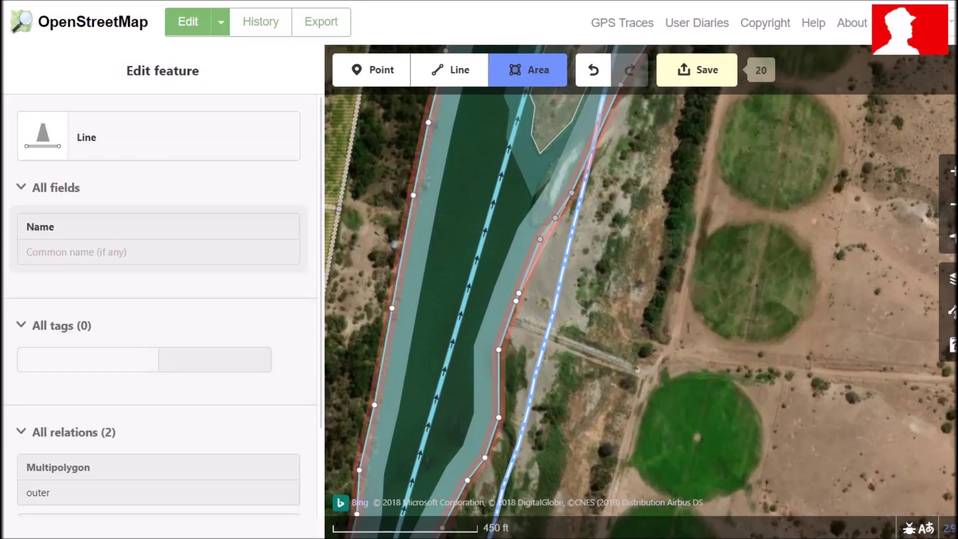
{"action": "left_click", "coordinate": [519, 293]}
{"action": "left_click", "coordinate": [504, 334]}
{"action": "left_click", "coordinate": [523, 353]}
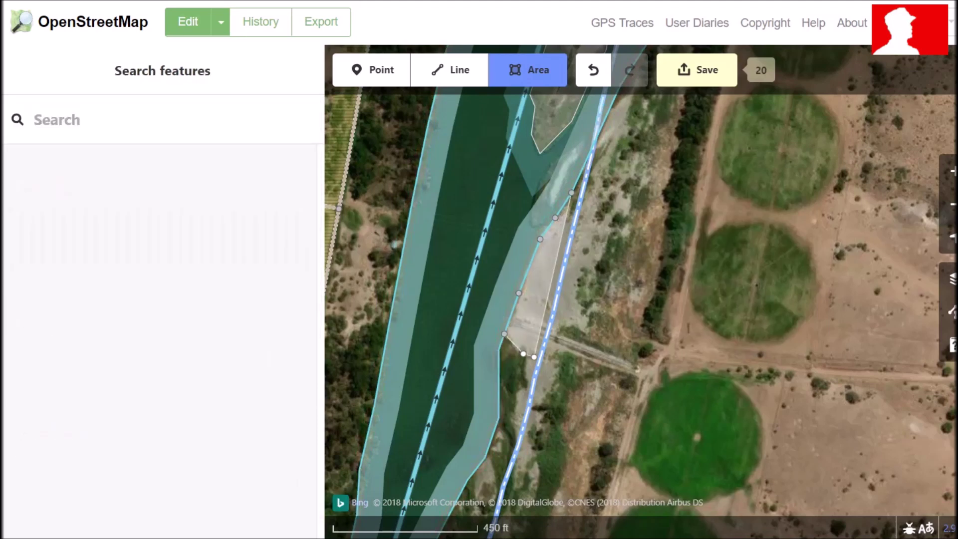
{"action": "left_click", "coordinate": [559, 353]}
{"action": "left_click", "coordinate": [571, 297]}
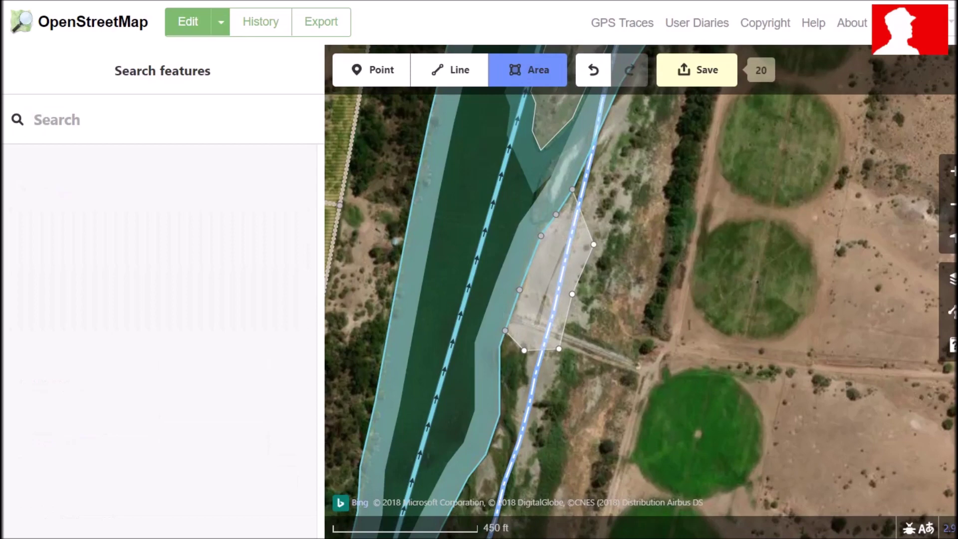
{"action": "left_click", "coordinate": [573, 190]}
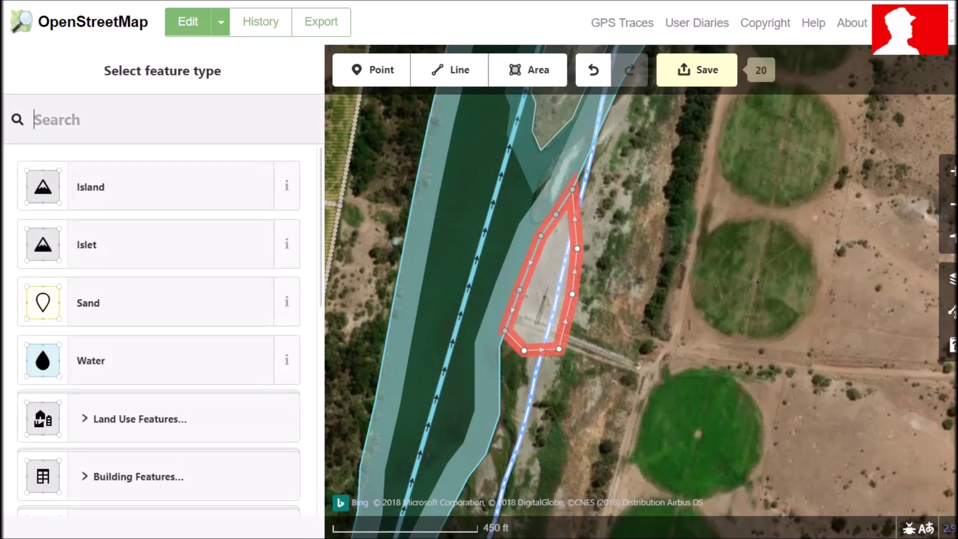
{"action": "mouse_move", "coordinate": [574, 379]}
{"action": "left_mouse_down"}
{"action": "mouse_move", "coordinate": [649, 164]}
{"action": "mouse_move", "coordinate": [579, 313]}
{"action": "left_mouse_up"}
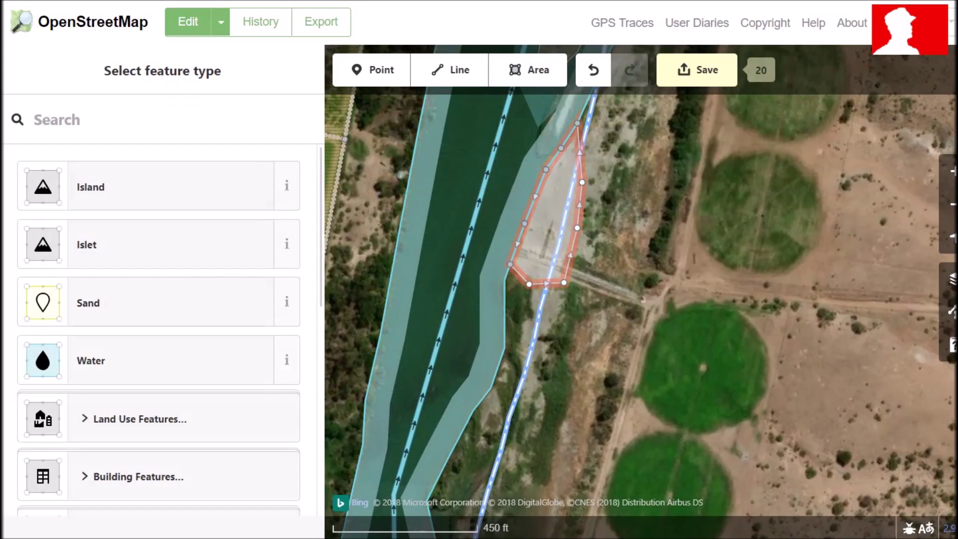
{"action": "key", "text": "Delete"}
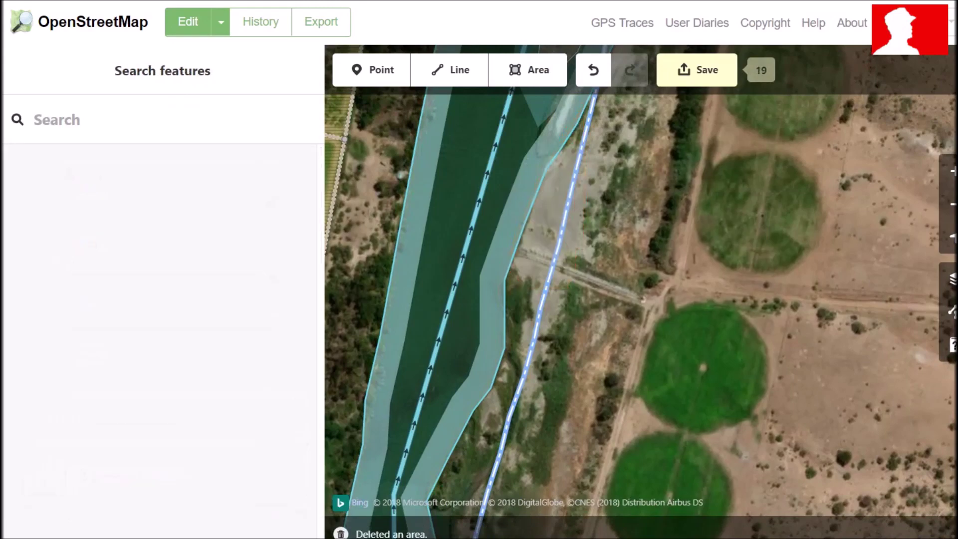
Step: Examine the river outline and its eastern bank southward to the end of the water area and back to the last island
{"action": "left_click_drag", "start_coordinate": [574, 394], "coordinate": [649, 127]}
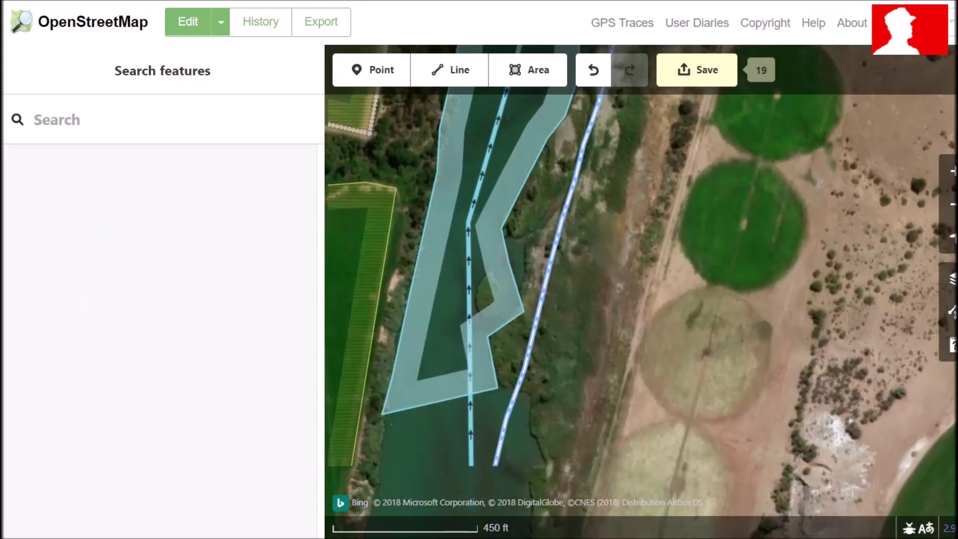
{"action": "key", "text": "Down"}
{"action": "key", "text": "Down"}
{"action": "key", "text": "Down"}
{"action": "key", "text": "Down"}
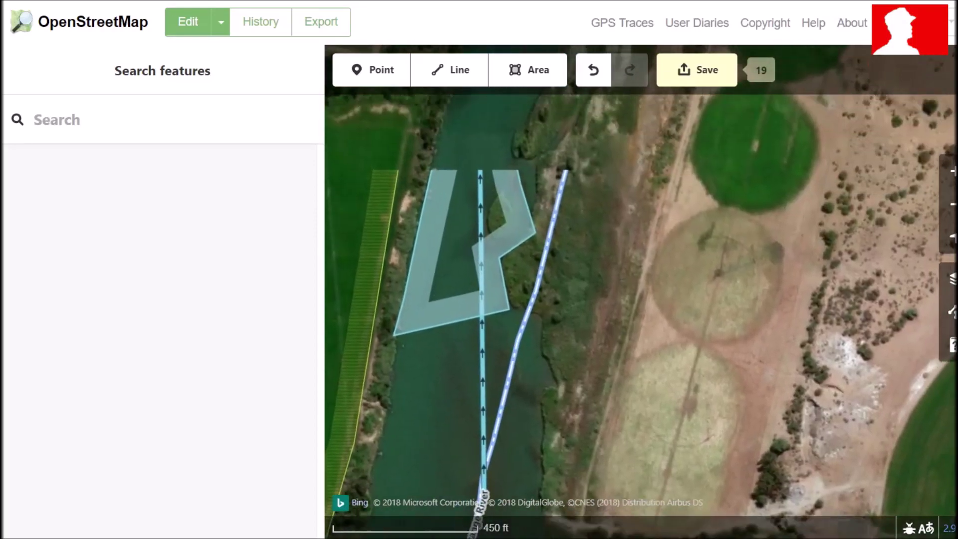
{"action": "left_click_drag", "start_coordinate": [574, 234], "coordinate": [643, 456]}
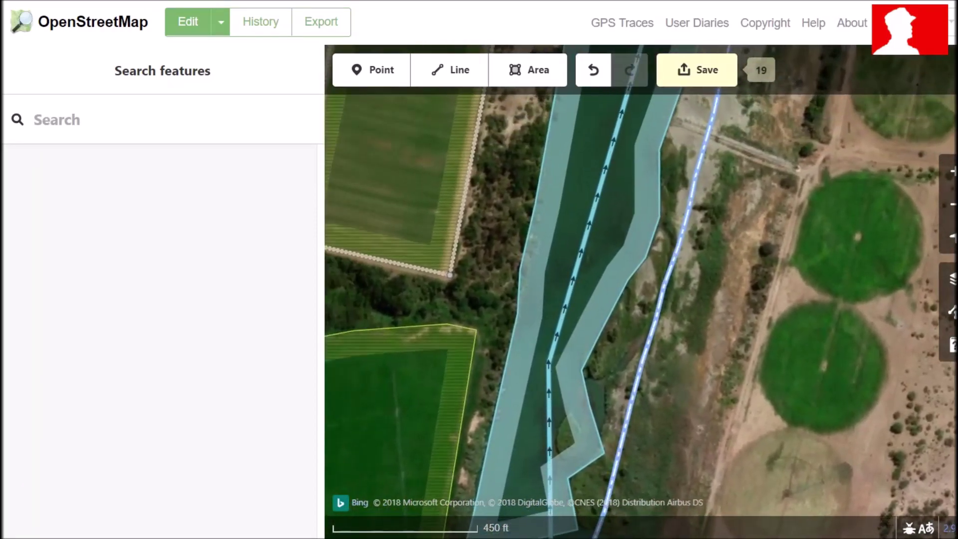
{"action": "key", "text": "Right"}
{"action": "key", "text": "Right"}
{"action": "key", "text": "Right"}
{"action": "key", "text": "Down"}
{"action": "key", "text": "Down"}
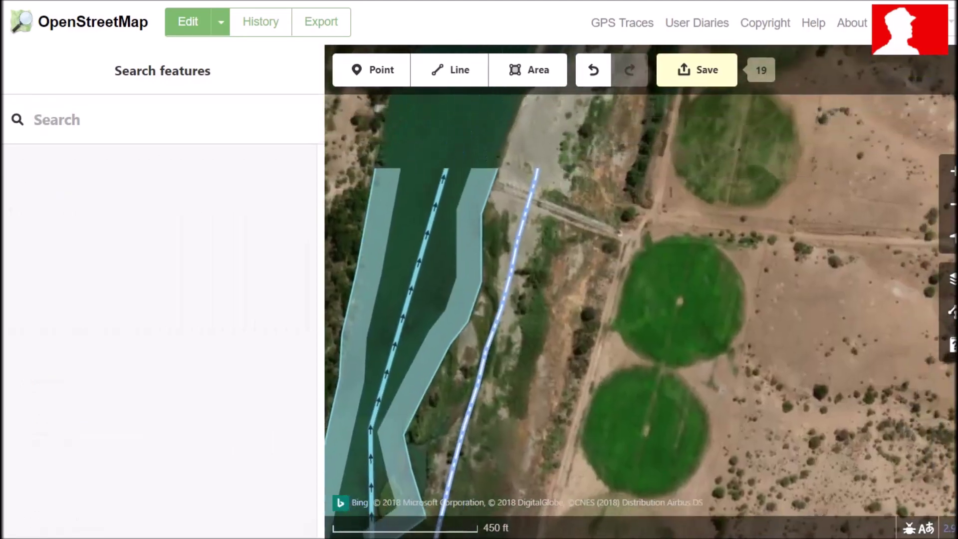
{"action": "left_click_drag", "start_coordinate": [489, 200], "coordinate": [560, 406]}
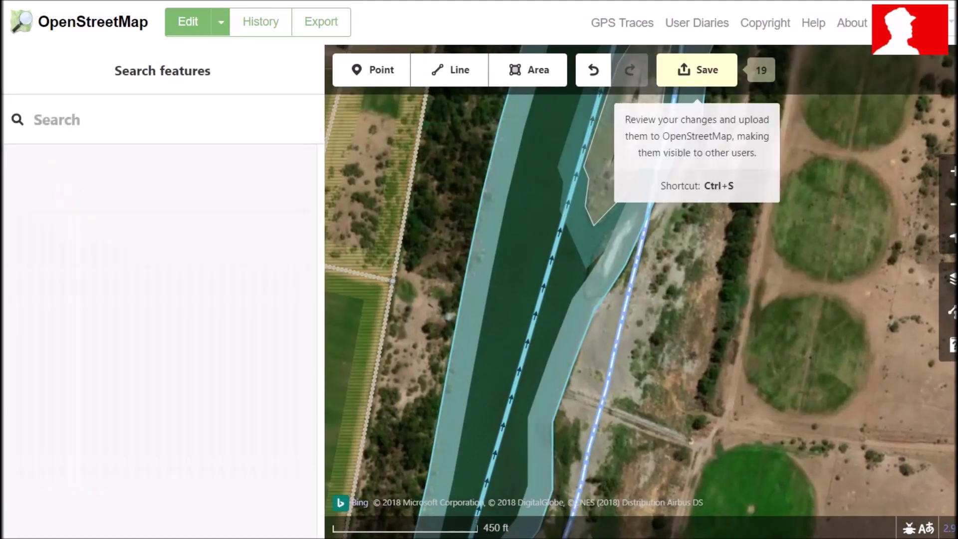
Step: Upload the edits to OpenStreetMap with the changeset comment "Added River and islands"
{"action": "key", "text": "ctrl+s"}
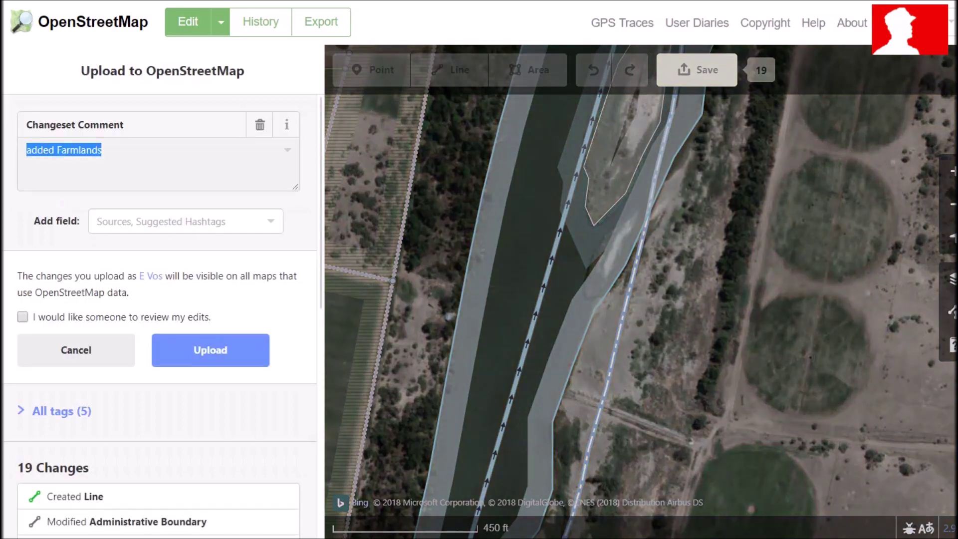
{"action": "key", "text": "BackSpace"}
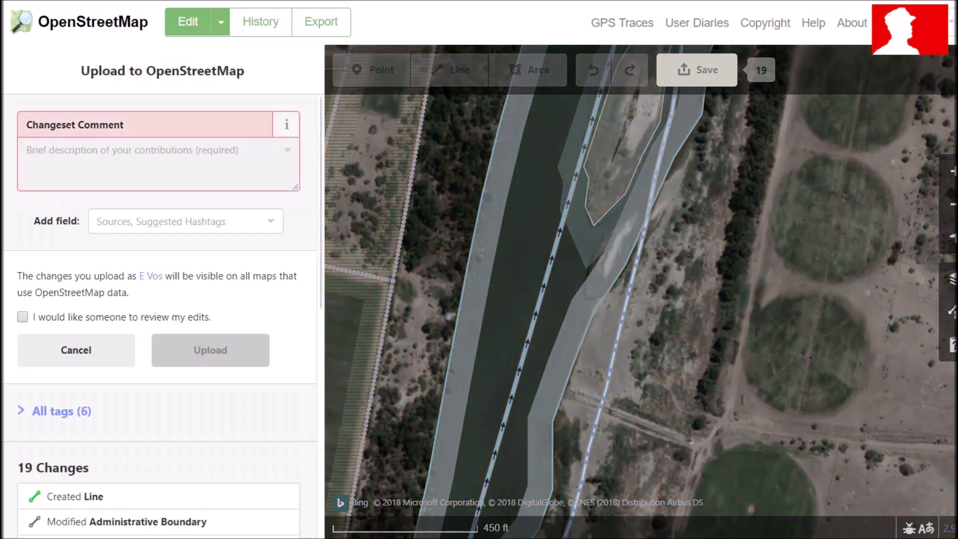
{"action": "type", "text": "Add"}
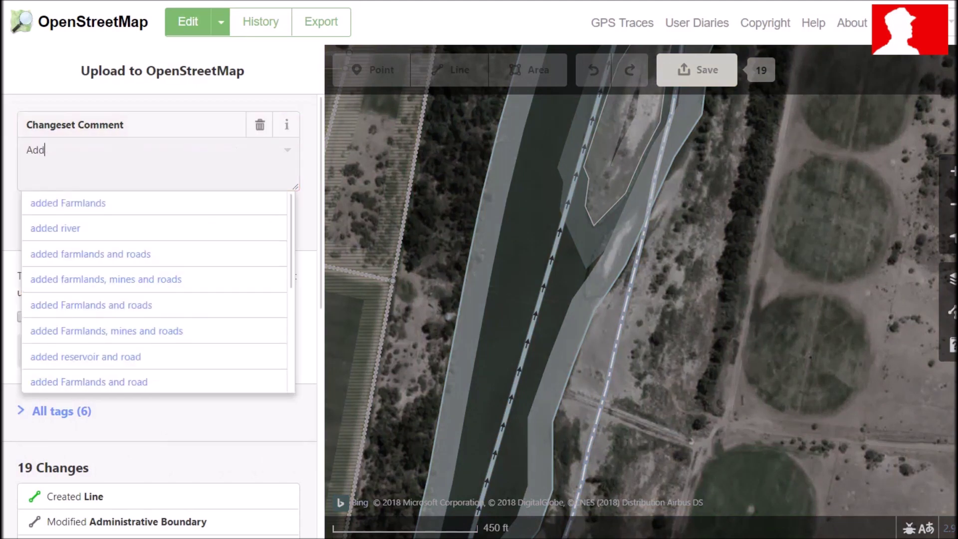
{"action": "type", "text": "ed River and isl"}
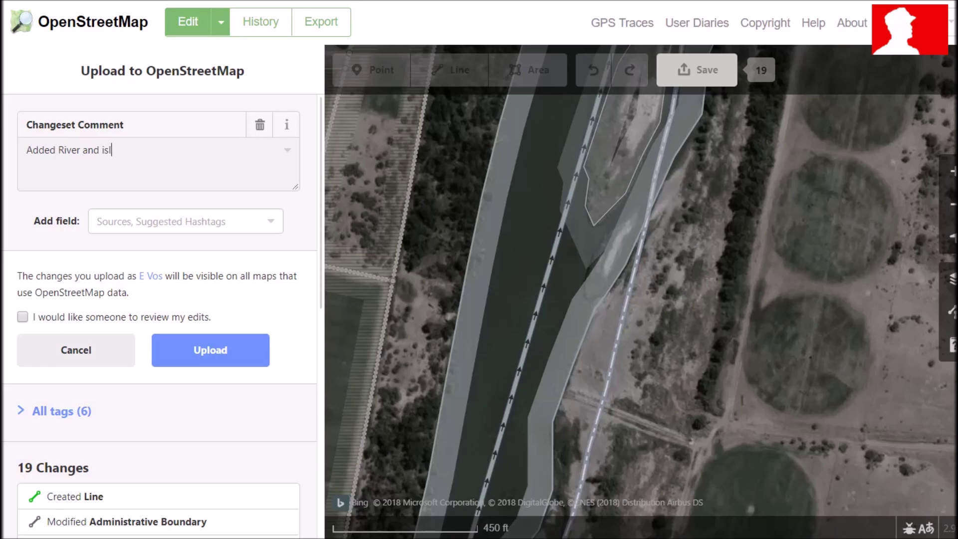
{"action": "type", "text": "s t"}
{"action": "right_click", "coordinate": [115, 151]}
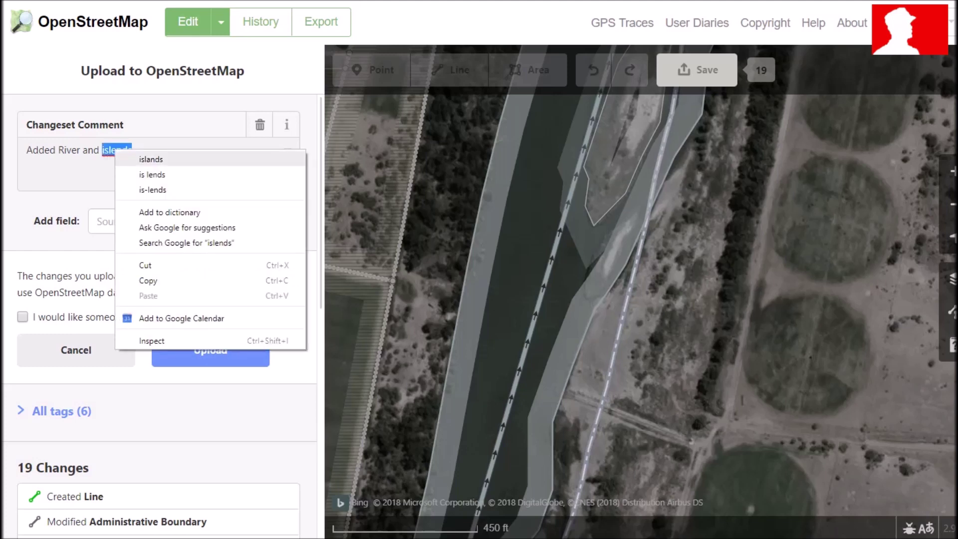
{"action": "left_click", "coordinate": [151, 159]}
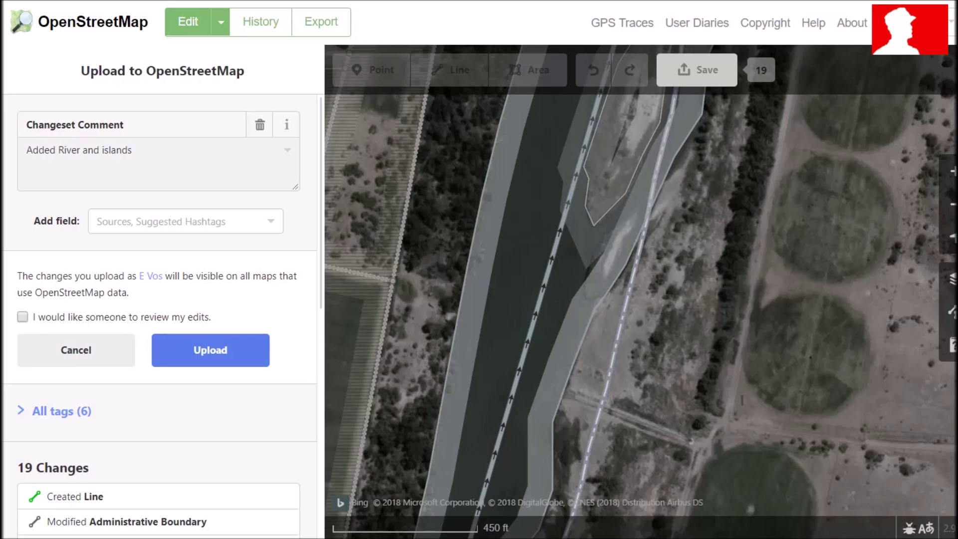
{"action": "left_click", "coordinate": [210, 350]}
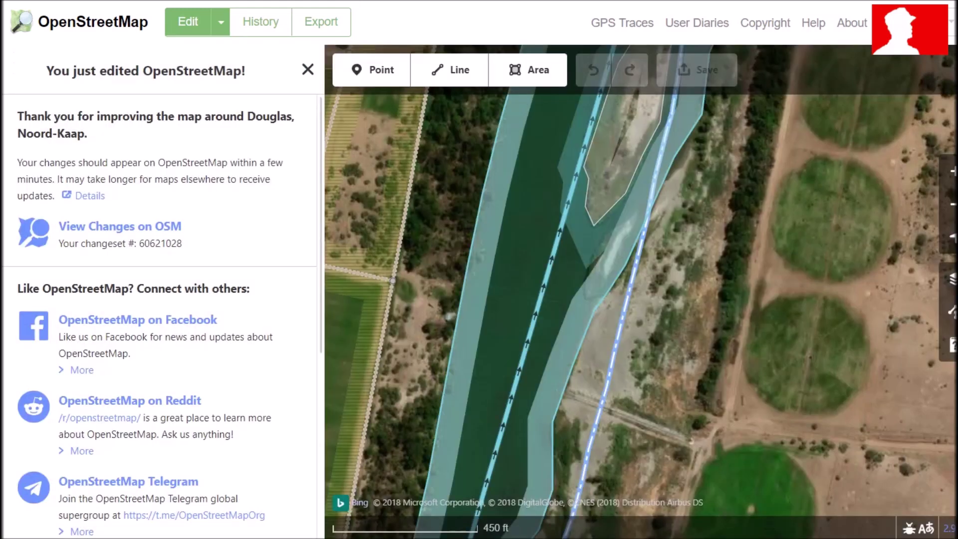
Step: Return to the standard map, follow the Orange River northward and reopen that area in the editor
{"action": "left_click", "coordinate": [79, 22]}
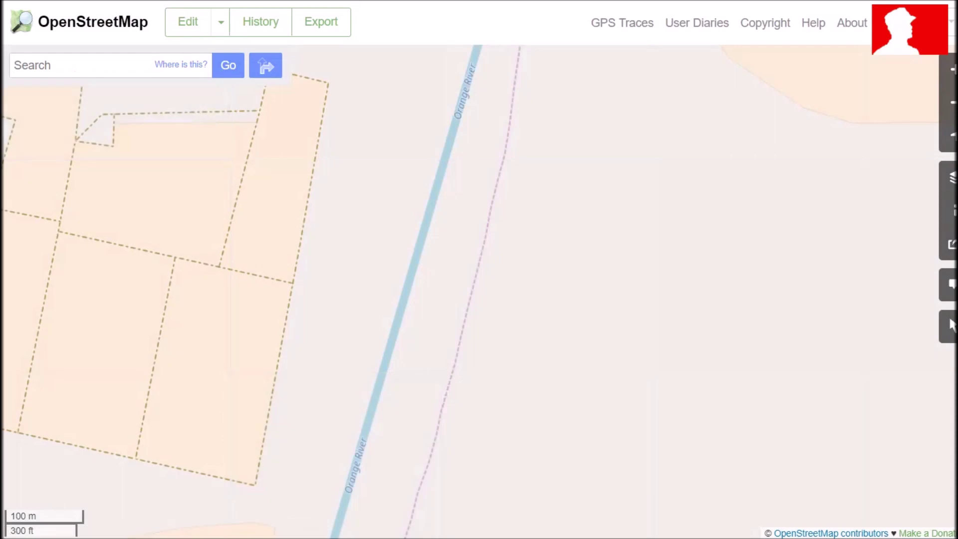
{"action": "left_click_drag", "start_coordinate": [479, 165], "coordinate": [476, 407]}
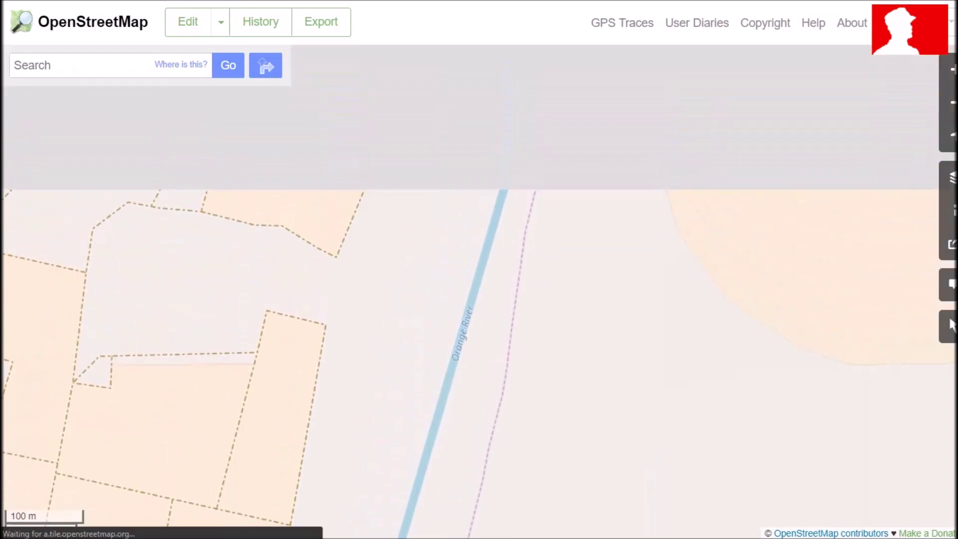
{"action": "left_click_drag", "start_coordinate": [489, 160], "coordinate": [455, 436]}
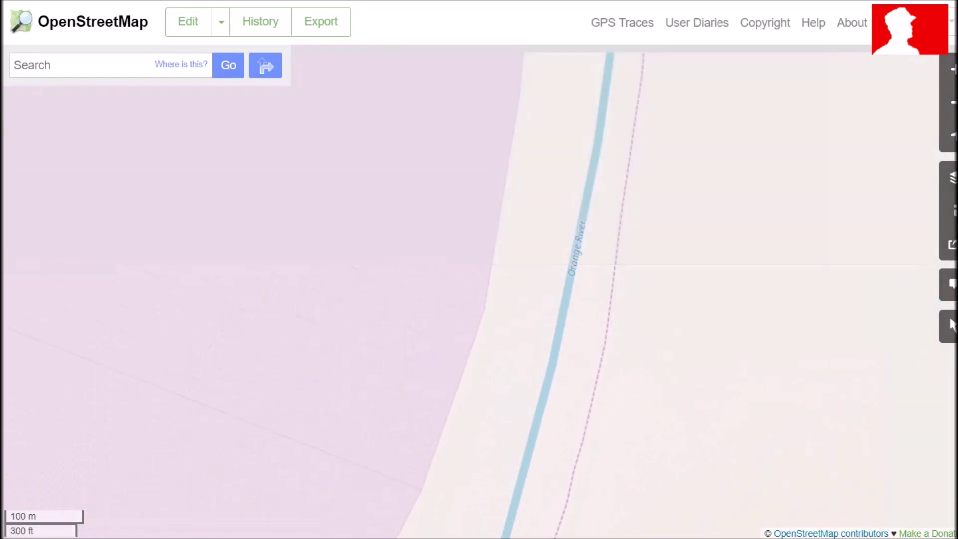
{"action": "left_click", "coordinate": [221, 22]}
{"action": "left_click", "coordinate": [252, 51]}
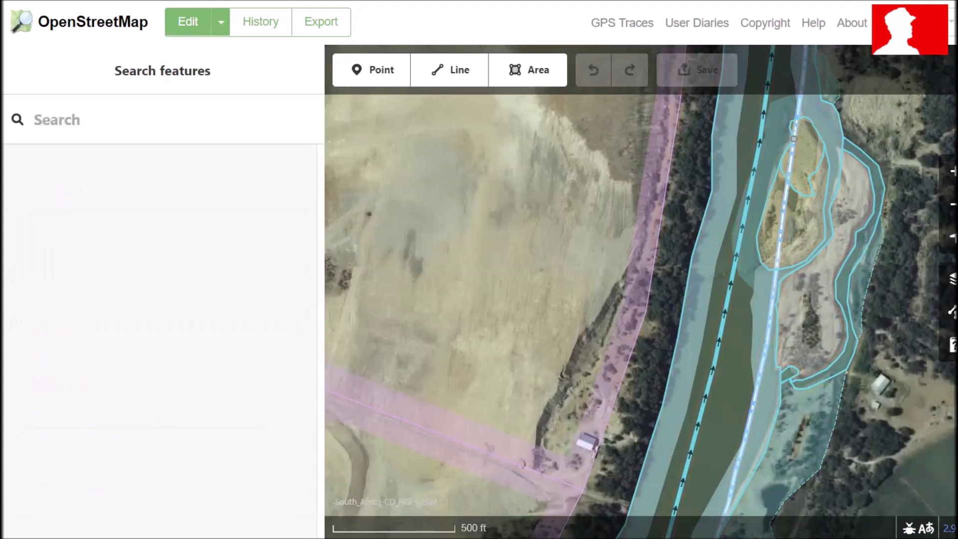
Step: Switch the background to Bing aerial imagery over the farmland beside the road east of the river
{"action": "left_click_drag", "start_coordinate": [811, 229], "coordinate": [810, 223]}
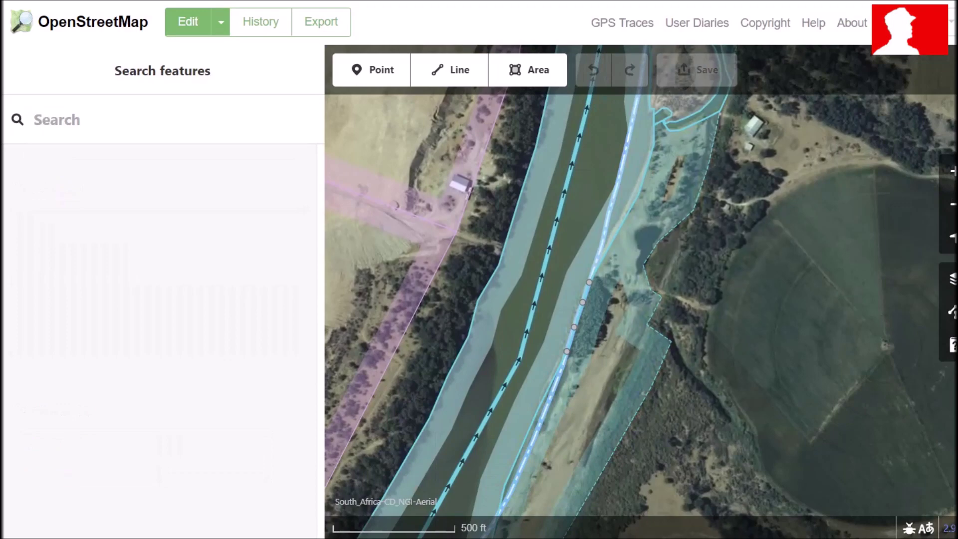
{"action": "left_click_drag", "start_coordinate": [699, 442], "coordinate": [660, 198]}
{"action": "scroll", "coordinate": [660, 197], "scroll_direction": "down", "scroll_amount": 2}
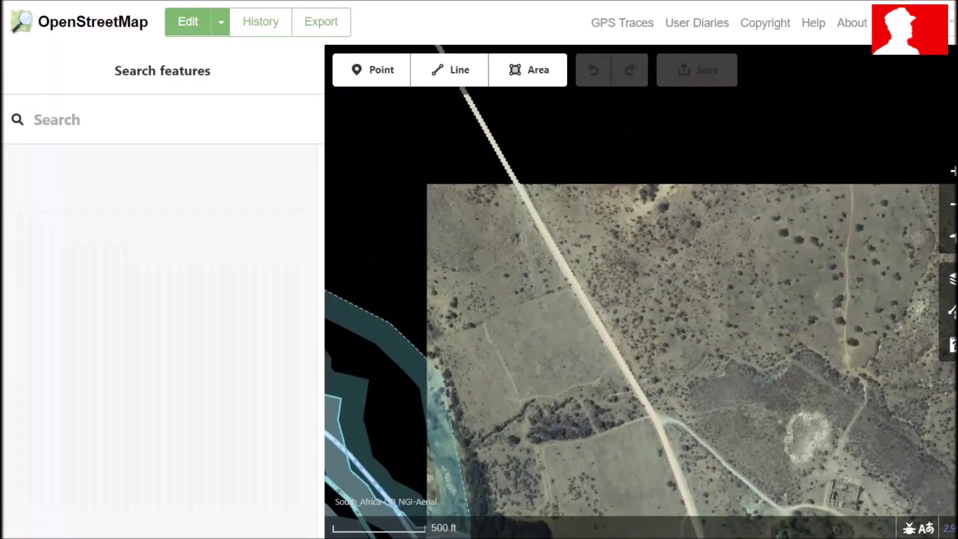
{"action": "left_click_drag", "start_coordinate": [524, 195], "coordinate": [697, 425]}
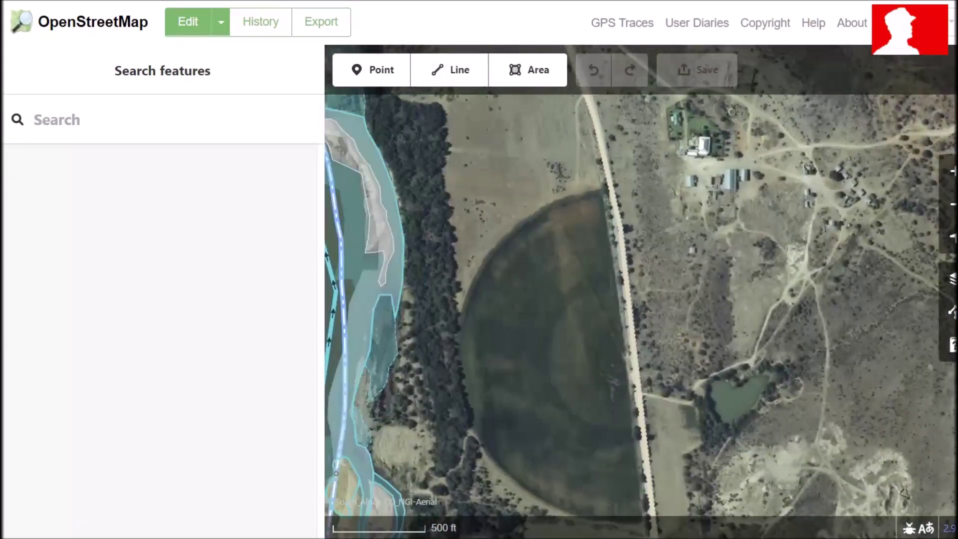
{"action": "left_click_drag", "start_coordinate": [672, 394], "coordinate": [552, 235]}
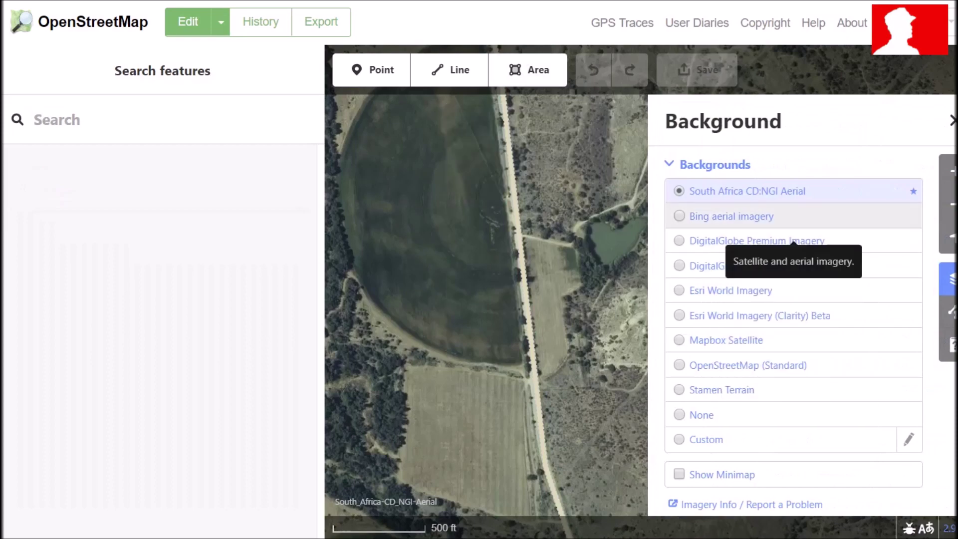
{"action": "left_click", "coordinate": [731, 216]}
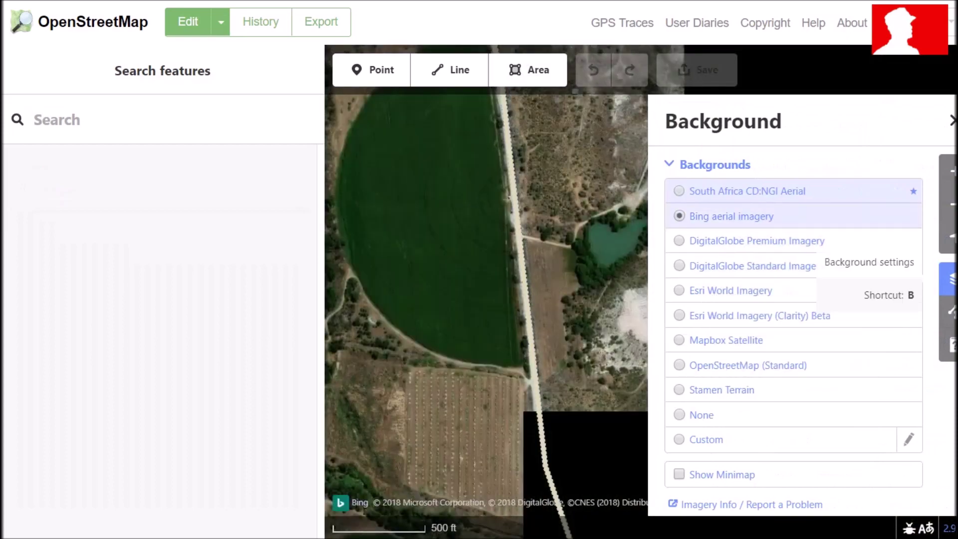
{"action": "left_click", "coordinate": [951, 280]}
Step: Survey the fields, farm buildings, pond and excavated ground along the road east of the river
{"action": "left_click_drag", "start_coordinate": [574, 324], "coordinate": [684, 479]}
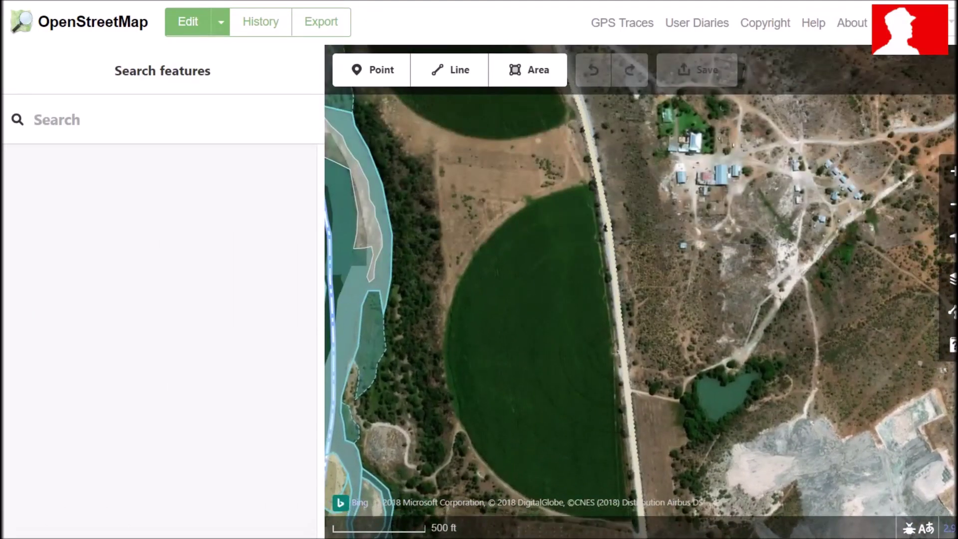
{"action": "key", "text": "Down"}
{"action": "key", "text": "Down"}
{"action": "key", "text": "Down"}
{"action": "key", "text": "Down"}
{"action": "key", "text": "Down"}
{"action": "key", "text": "Down"}
{"action": "key", "text": "Right"}
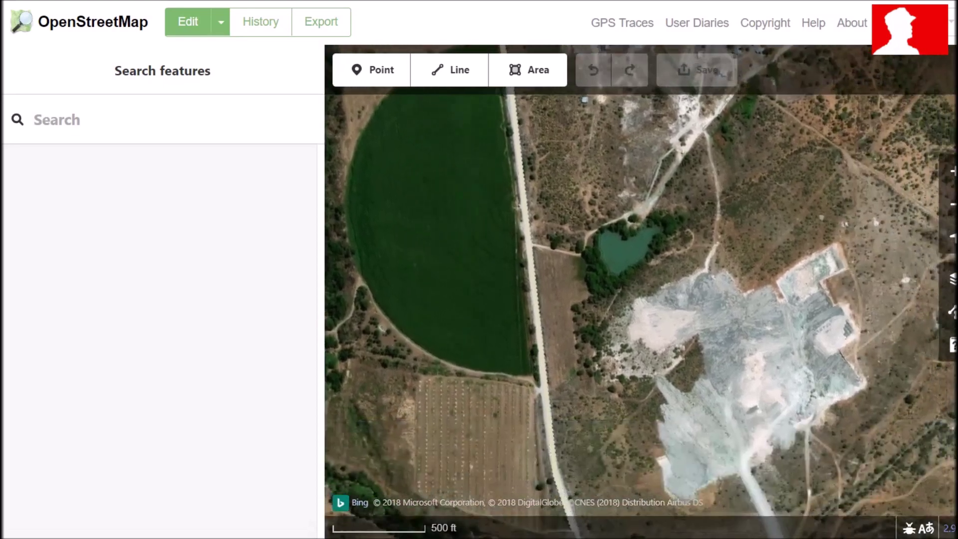
{"action": "key", "text": "Up"}
{"action": "key", "text": "Up"}
{"action": "key", "text": "Up"}
{"action": "key", "text": "Up"}
{"action": "key", "text": "Up"}
{"action": "key", "text": "Up"}
{"action": "key", "text": "Left"}
{"action": "key", "text": "Left"}
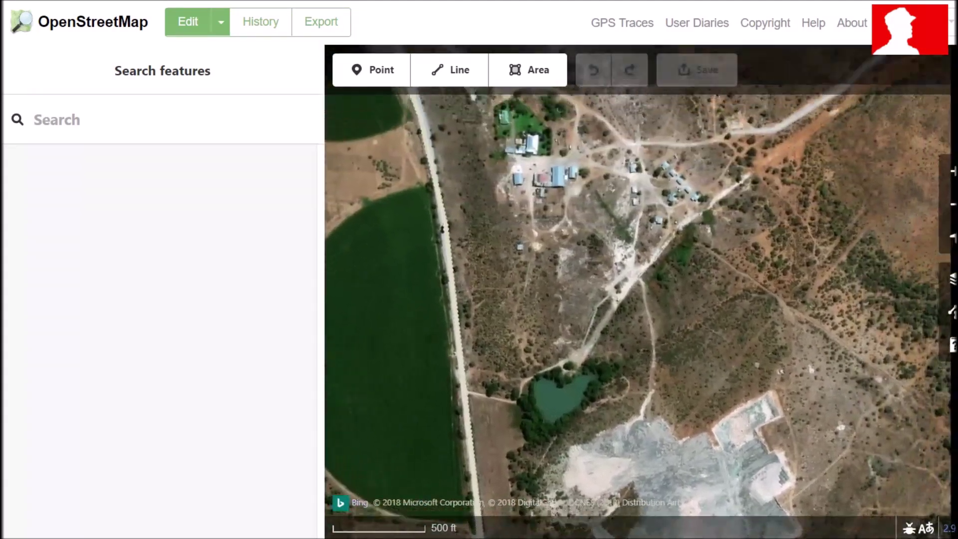
Step: Start a track line at the dirt road's junction and trace it westward along the northern edge of the large circular field
{"action": "left_click_drag", "start_coordinate": [624, 474], "coordinate": [654, 127]}
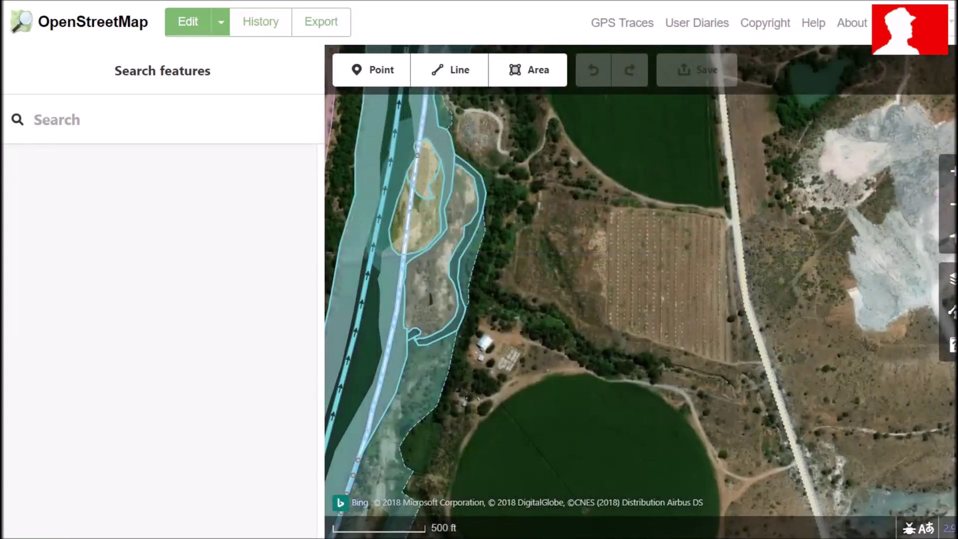
{"action": "left_click_drag", "start_coordinate": [624, 400], "coordinate": [652, 175]}
{"action": "left_click_drag", "start_coordinate": [589, 327], "coordinate": [495, 334]}
{"action": "scroll", "coordinate": [620, 294], "scroll_direction": "up", "scroll_amount": 3}
{"action": "left_click_drag", "start_coordinate": [535, 272], "coordinate": [566, 306]}
{"action": "scroll", "coordinate": [521, 279], "scroll_direction": "down", "scroll_amount": 1}
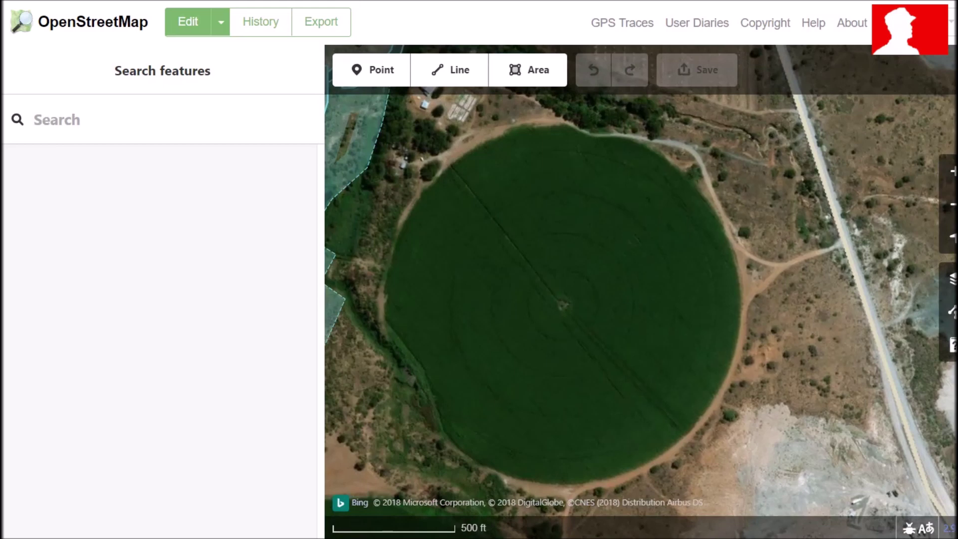
{"action": "key", "text": "2"}
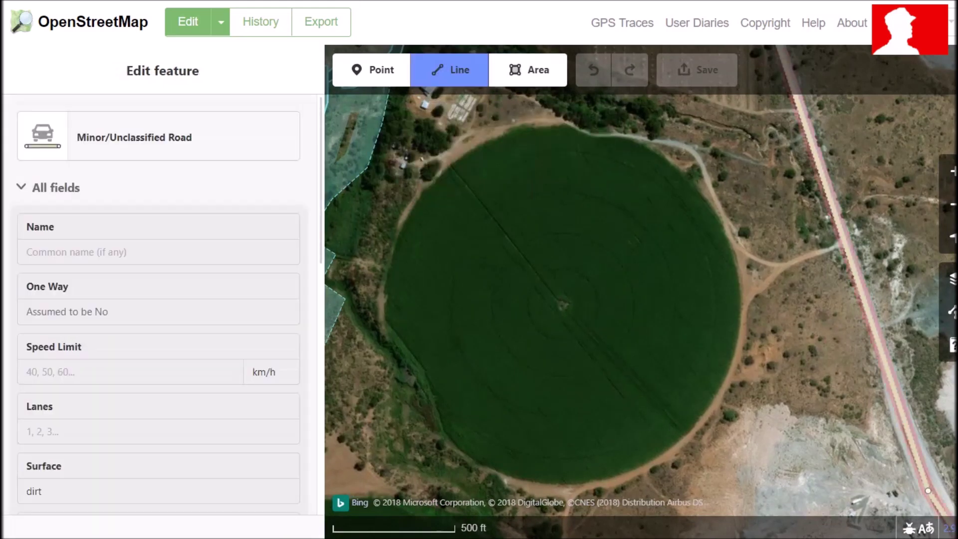
{"action": "left_click", "coordinate": [843, 237]}
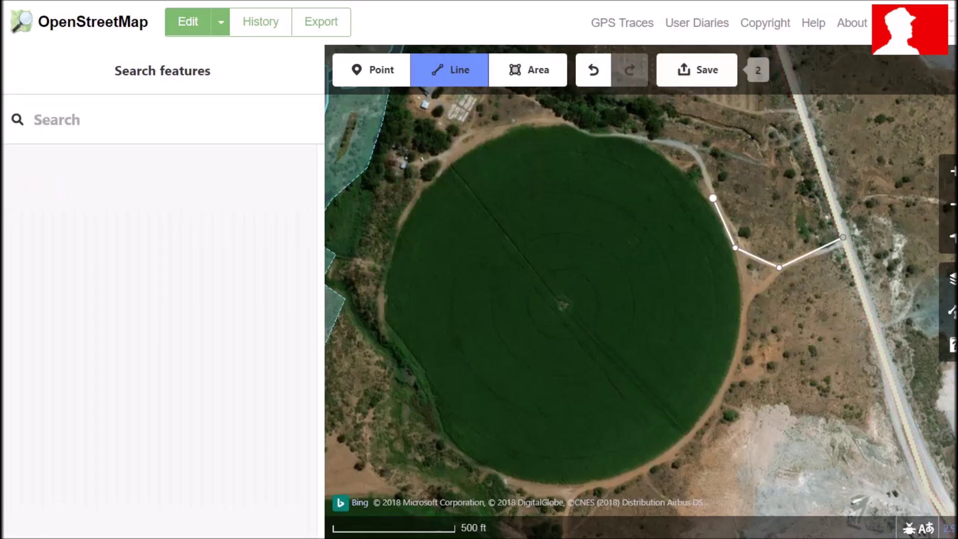
{"action": "left_click", "coordinate": [653, 143]}
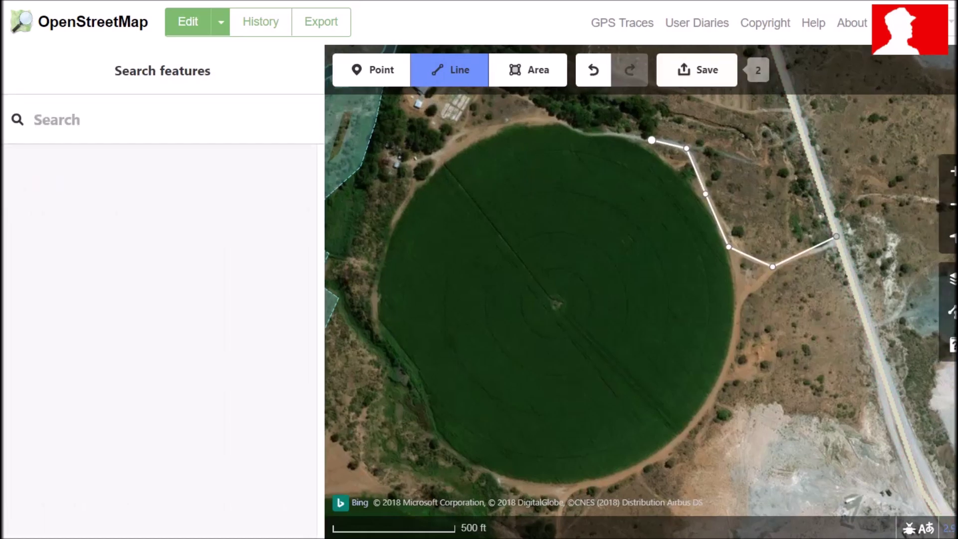
{"action": "left_click_drag", "start_coordinate": [553, 136], "coordinate": [566, 161]}
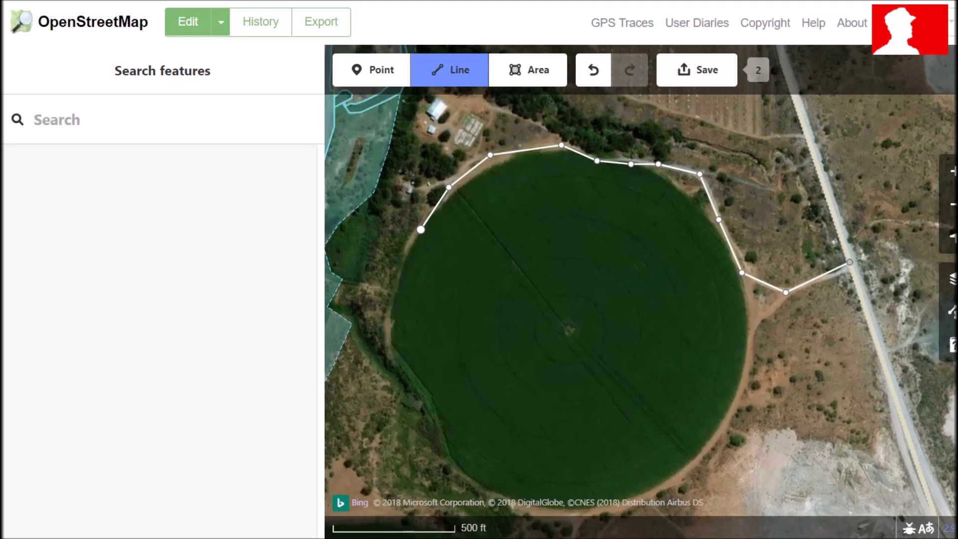
Step: Continue the track line around the field's western, southern and eastern edges and end it on its own vertex near the access road
{"action": "left_click", "coordinate": [399, 267]}
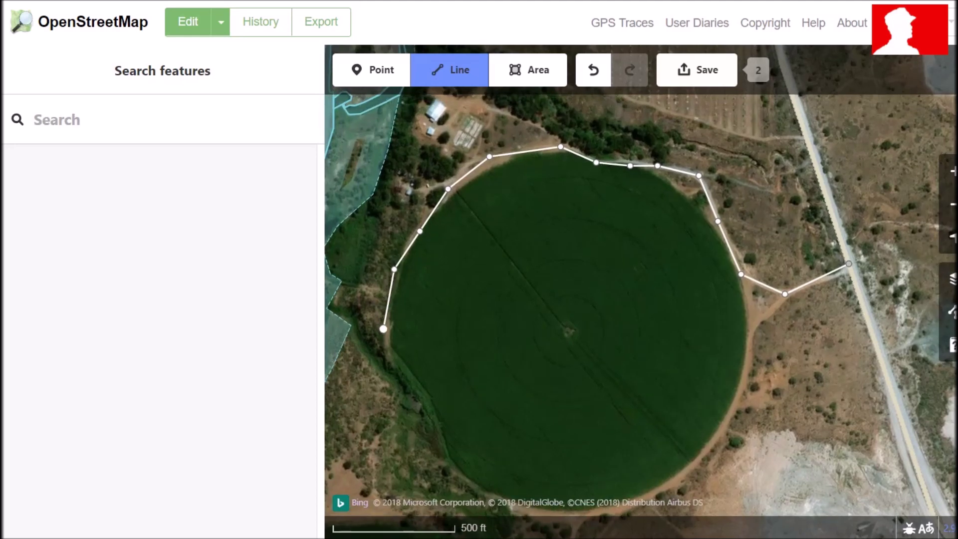
{"action": "left_click", "coordinate": [422, 397]}
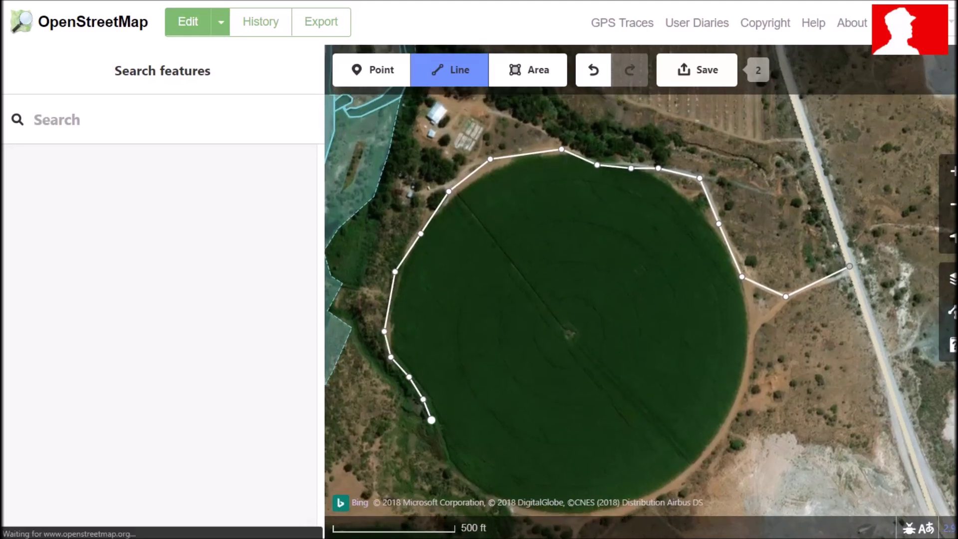
{"action": "left_click", "coordinate": [439, 432]}
{"action": "left_click", "coordinate": [452, 468]}
{"action": "left_click_drag", "start_coordinate": [477, 468], "coordinate": [417, 300]}
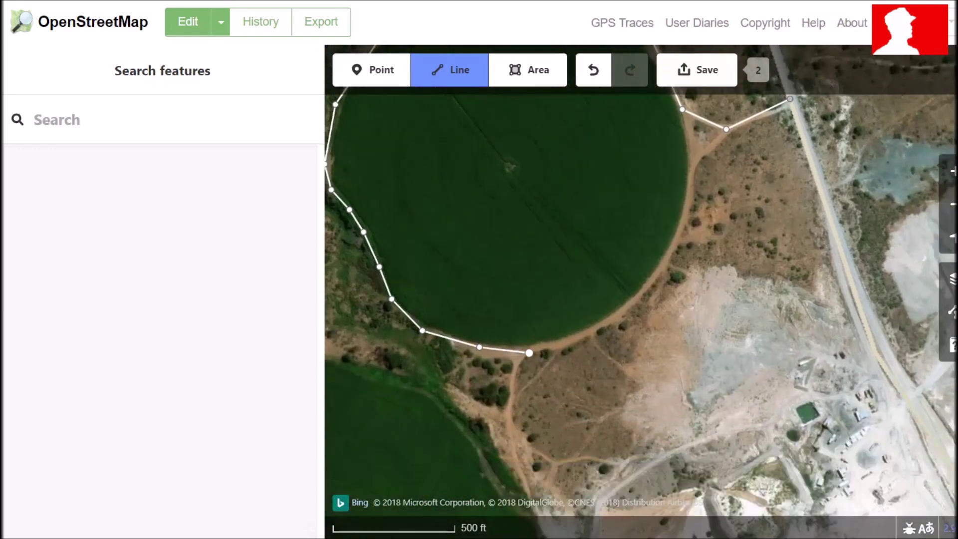
{"action": "left_click", "coordinate": [585, 331]}
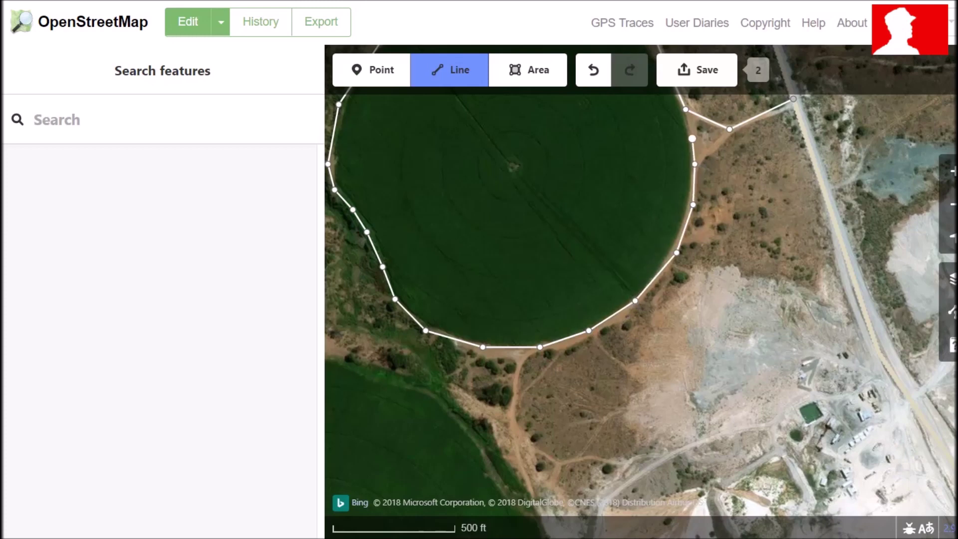
{"action": "left_click", "coordinate": [685, 110]}
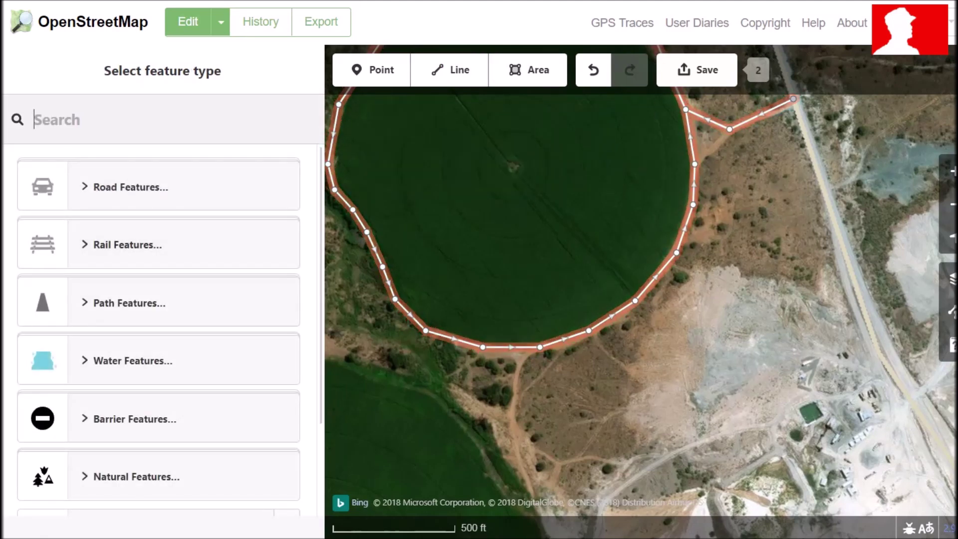
Step: Classify the new line around the field as an Unmaintained Track Road with a dirt surface
{"action": "left_click", "coordinate": [130, 186]}
{"action": "scroll", "coordinate": [267, 354], "scroll_direction": "down", "scroll_amount": 10}
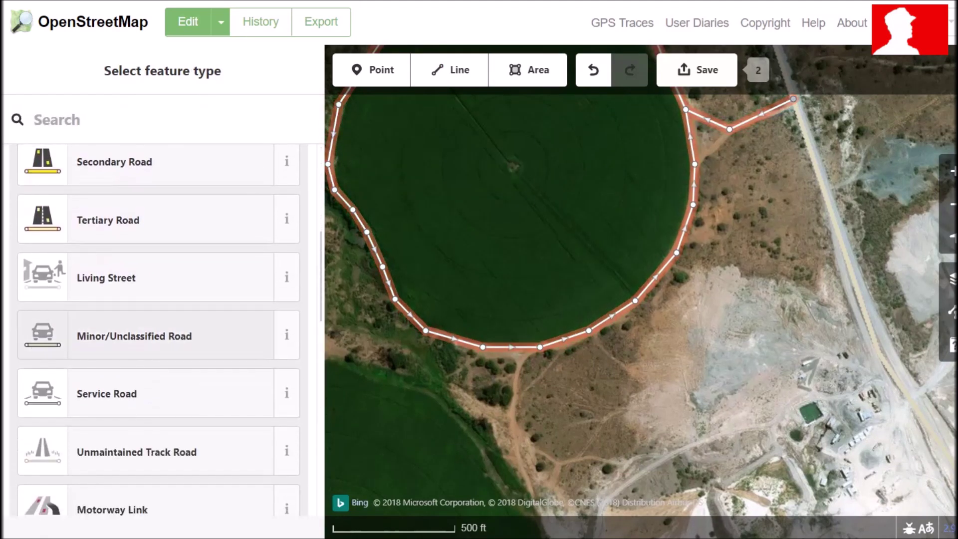
{"action": "left_click", "coordinate": [150, 252]}
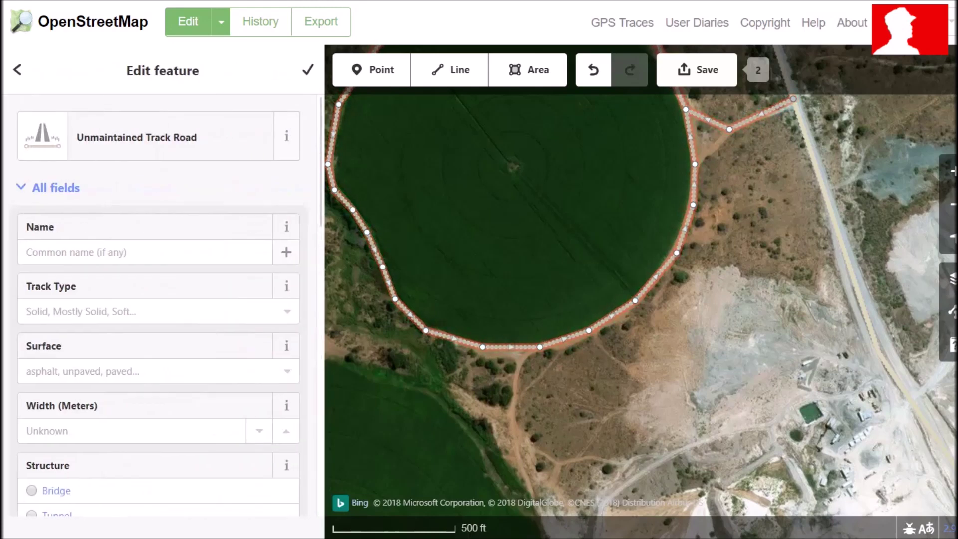
{"action": "left_click", "coordinate": [150, 372]}
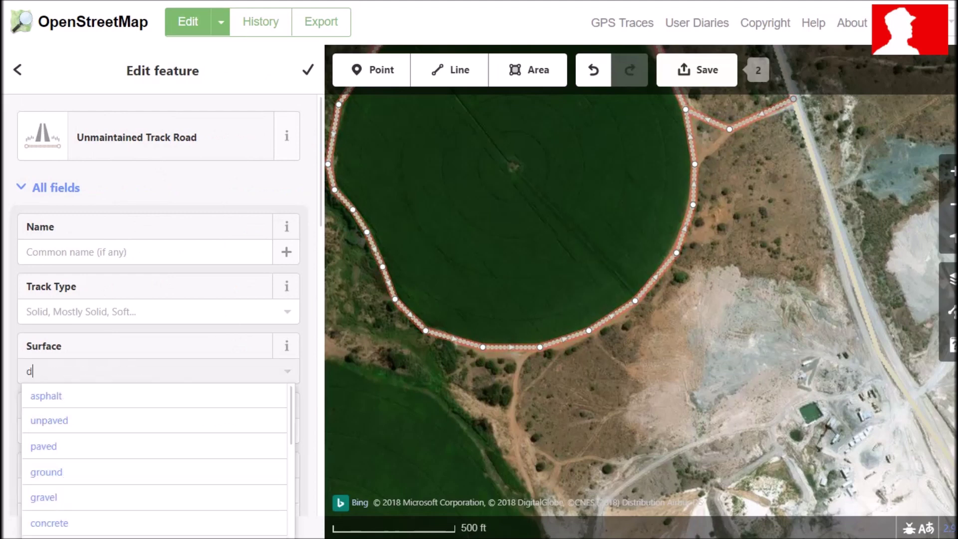
{"action": "type", "text": "d"}
{"action": "left_click", "coordinate": [642, 250]}
Step: Draw a short link line from the access track's bend southwest to the track on the field's eastern edge
{"action": "left_click_drag", "start_coordinate": [641, 250], "coordinate": [510, 343]}
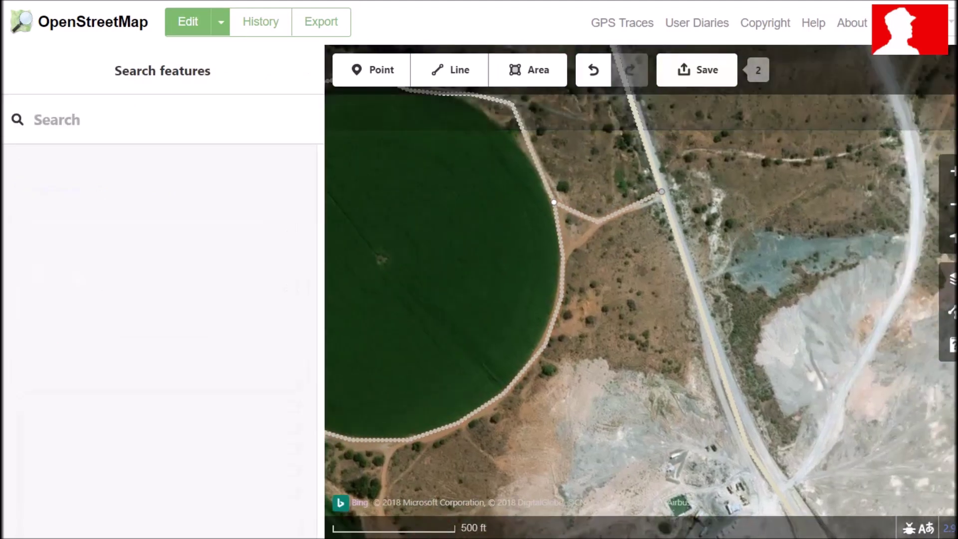
{"action": "left_click", "coordinate": [450, 69]}
{"action": "left_click", "coordinate": [598, 222]}
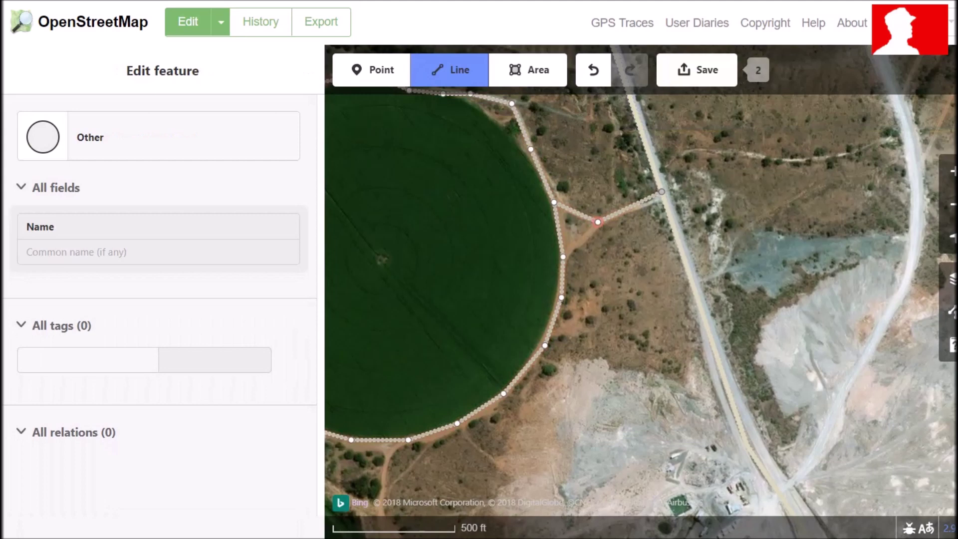
{"action": "left_click", "coordinate": [598, 221]}
{"action": "left_click", "coordinate": [563, 257]}
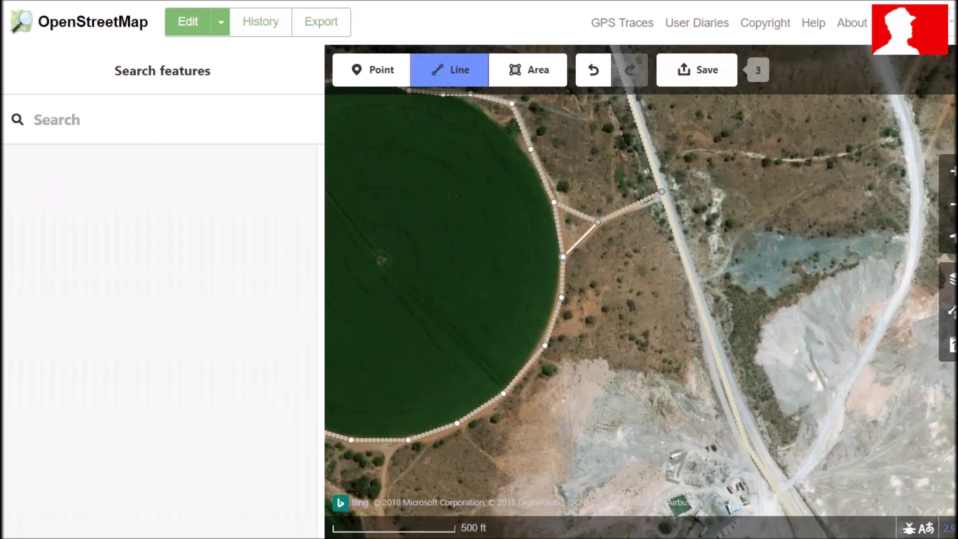
{"action": "left_click", "coordinate": [563, 257]}
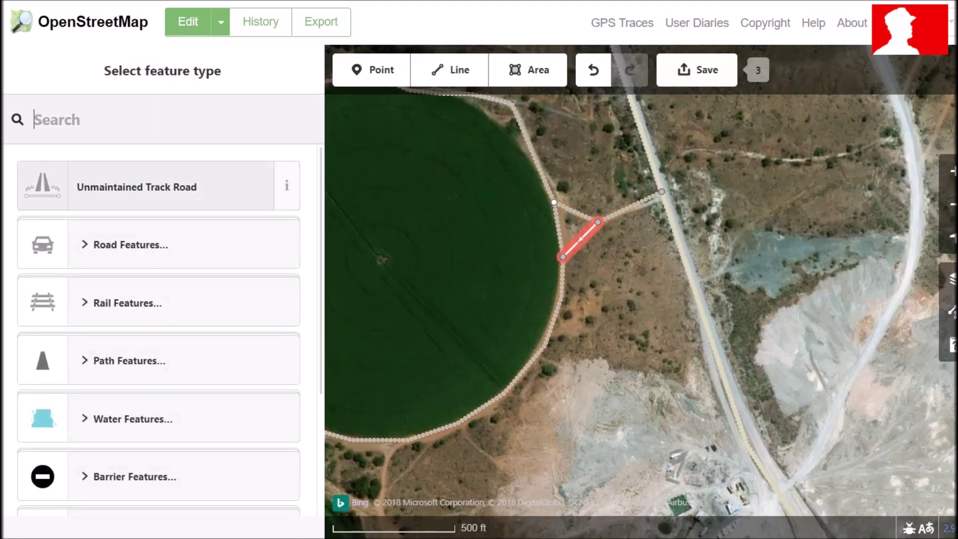
Step: Classify the short link as an Unmaintained Track Road with surface dirt
{"action": "left_click", "coordinate": [149, 186]}
{"action": "left_click", "coordinate": [149, 372]}
{"action": "type", "text": "dirt"}
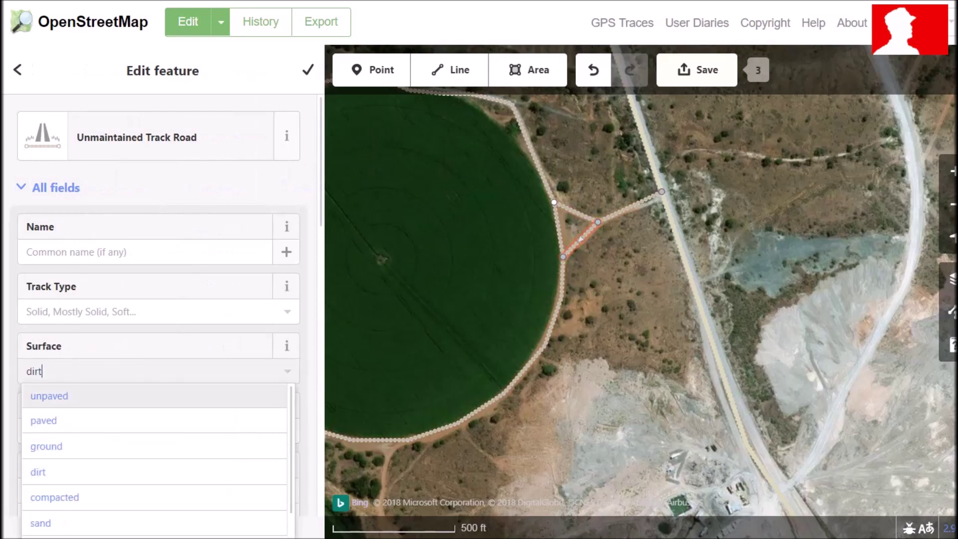
{"action": "left_click", "coordinate": [574, 253]}
Step: Move the perimeter track's northwestern vertex closer to the circular field's edge
{"action": "left_click_drag", "start_coordinate": [574, 254], "coordinate": [751, 312]}
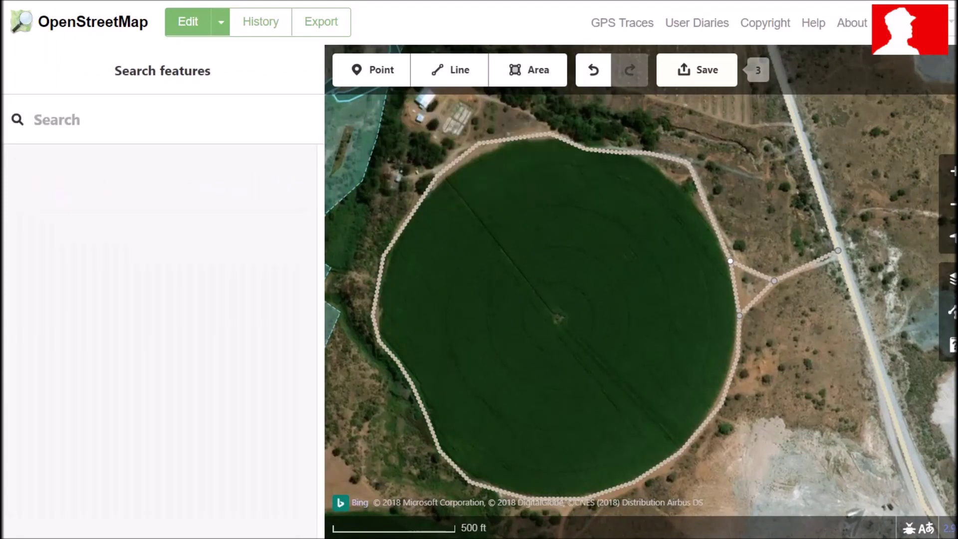
{"action": "left_click", "coordinate": [736, 292]}
{"action": "left_click", "coordinate": [674, 300]}
{"action": "left_click_drag", "start_coordinate": [480, 146], "coordinate": [483, 158]}
{"action": "left_click", "coordinate": [499, 148]}
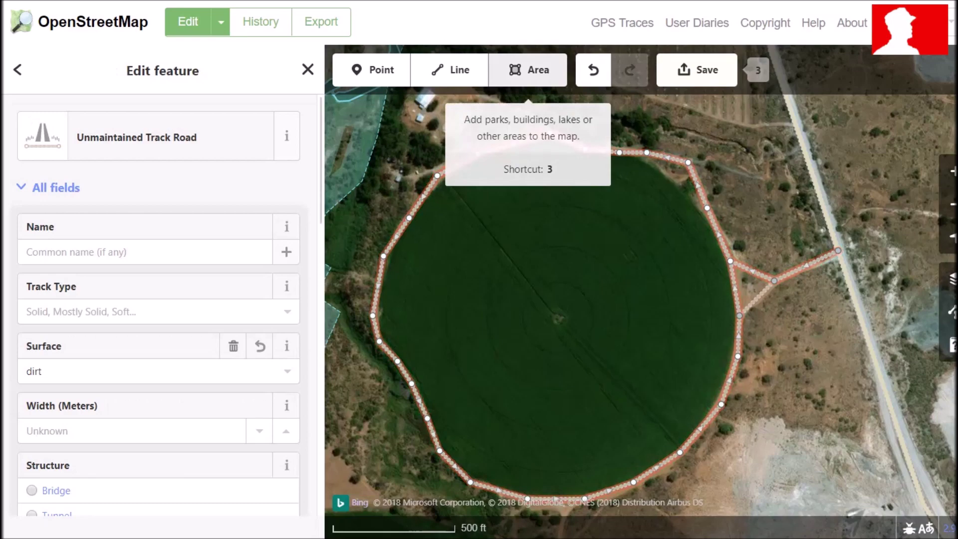
Step: Start an area over the circular field, tracing its outline along the track from the western edge across the north, undoing stray corners
{"action": "left_click", "coordinate": [527, 70]}
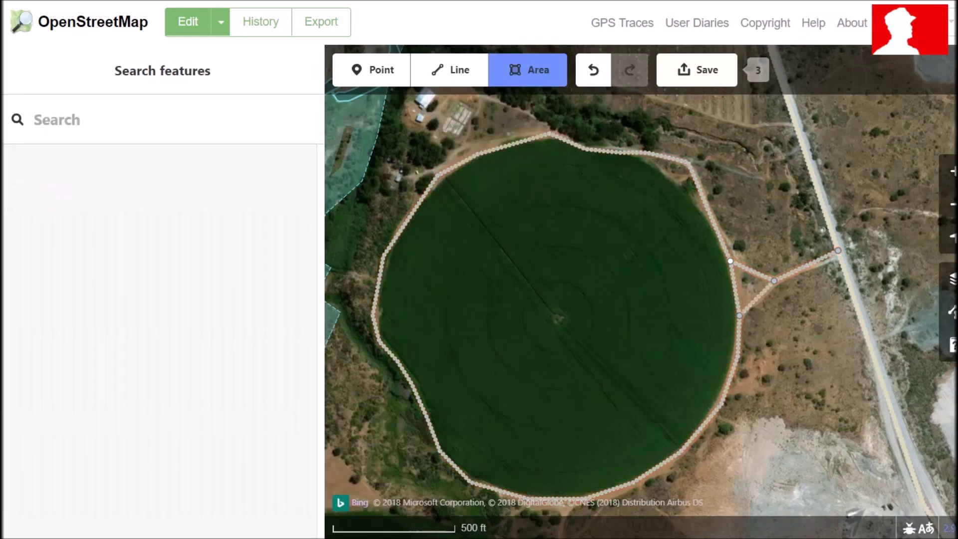
{"action": "left_click", "coordinate": [380, 341]}
{"action": "left_click", "coordinate": [373, 316]}
{"action": "left_click", "coordinate": [384, 256]}
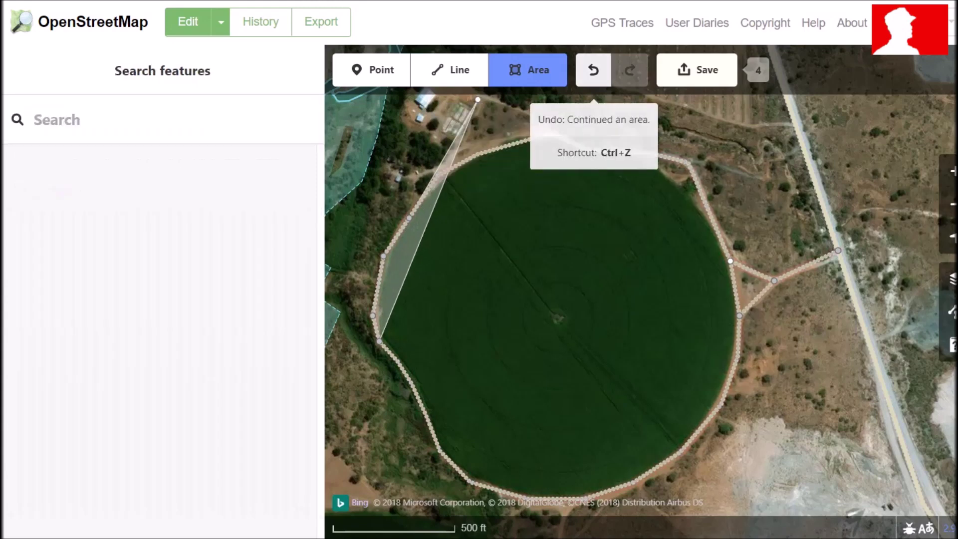
{"action": "left_click", "coordinate": [594, 70]}
{"action": "left_click", "coordinate": [593, 70]}
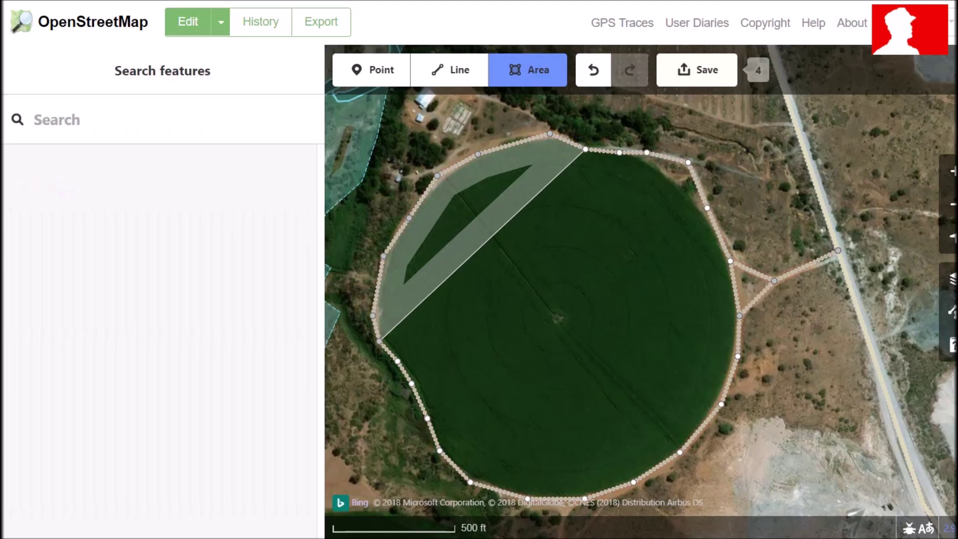
{"action": "left_click", "coordinate": [585, 149]}
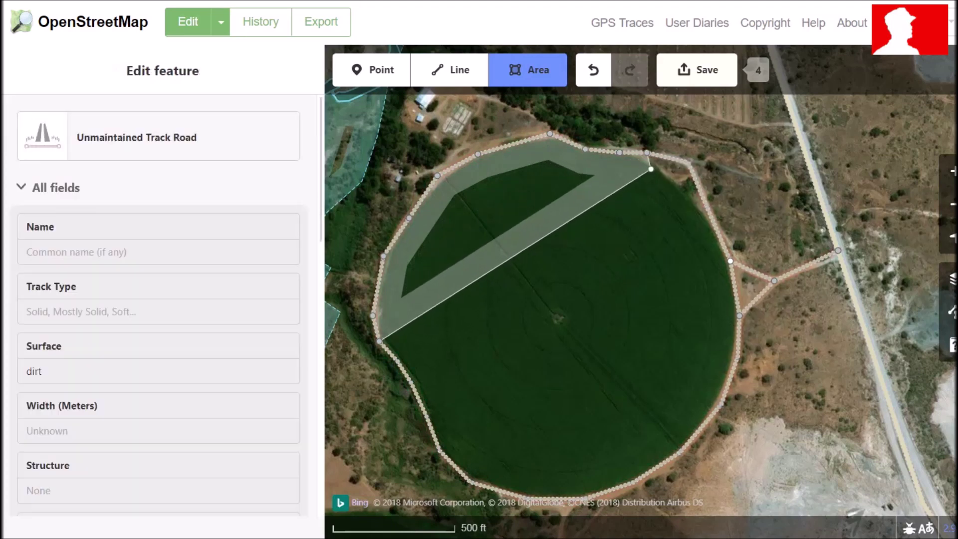
{"action": "left_click", "coordinate": [648, 152]}
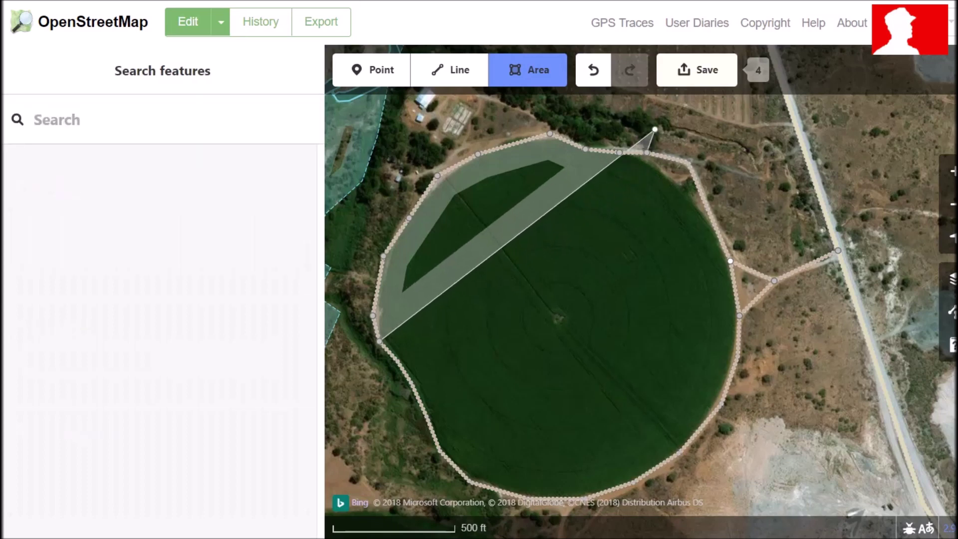
{"action": "left_click", "coordinate": [690, 194]}
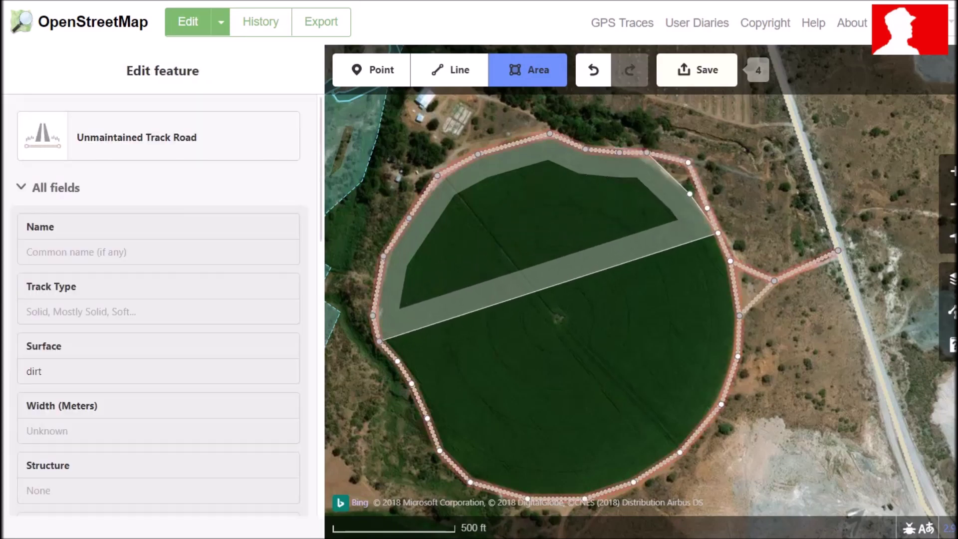
Step: Continue the field area's outline down the eastern side, snapping its corners to the track's vertices
{"action": "left_click", "coordinate": [718, 234]}
{"action": "left_click", "coordinate": [730, 261]}
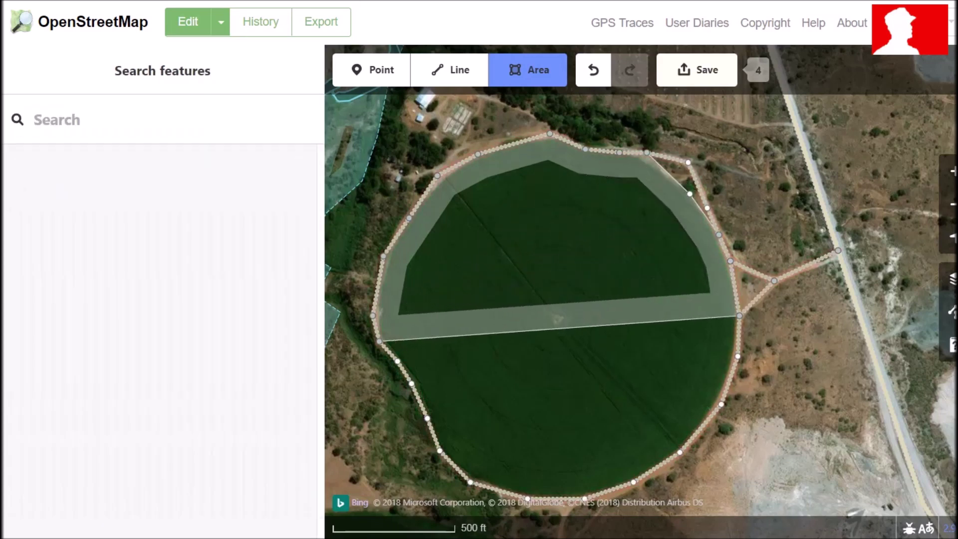
{"action": "left_click", "coordinate": [739, 316]}
{"action": "left_click", "coordinate": [738, 356]}
{"action": "left_click", "coordinate": [738, 355]}
{"action": "left_click", "coordinate": [722, 403]}
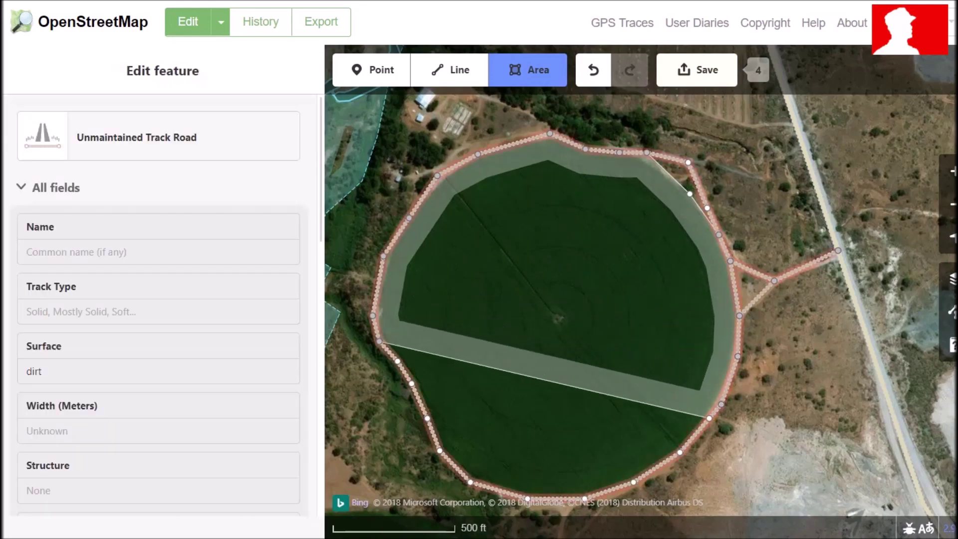
{"action": "left_click", "coordinate": [681, 452]}
Step: Complete the field area's outline along the track's southern and southwestern vertices and close the area
{"action": "left_click_drag", "start_coordinate": [655, 413], "coordinate": [714, 318]}
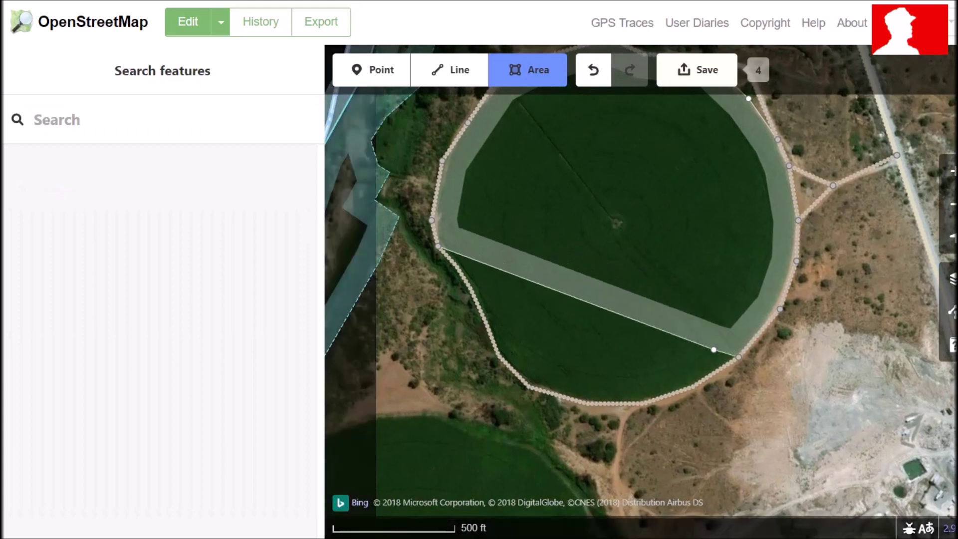
{"action": "left_click", "coordinate": [692, 387]}
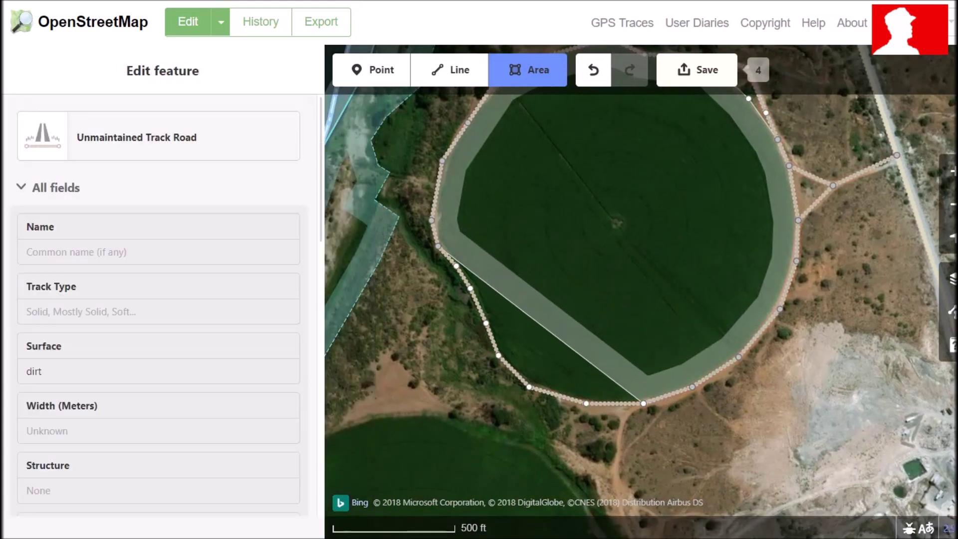
{"action": "left_click", "coordinate": [643, 403]}
{"action": "left_click", "coordinate": [587, 404]}
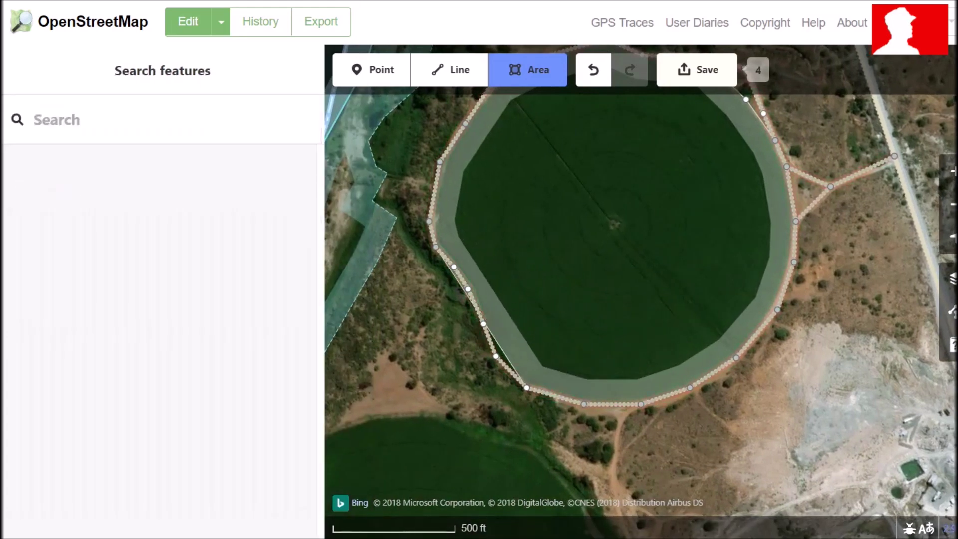
{"action": "left_click", "coordinate": [528, 387]}
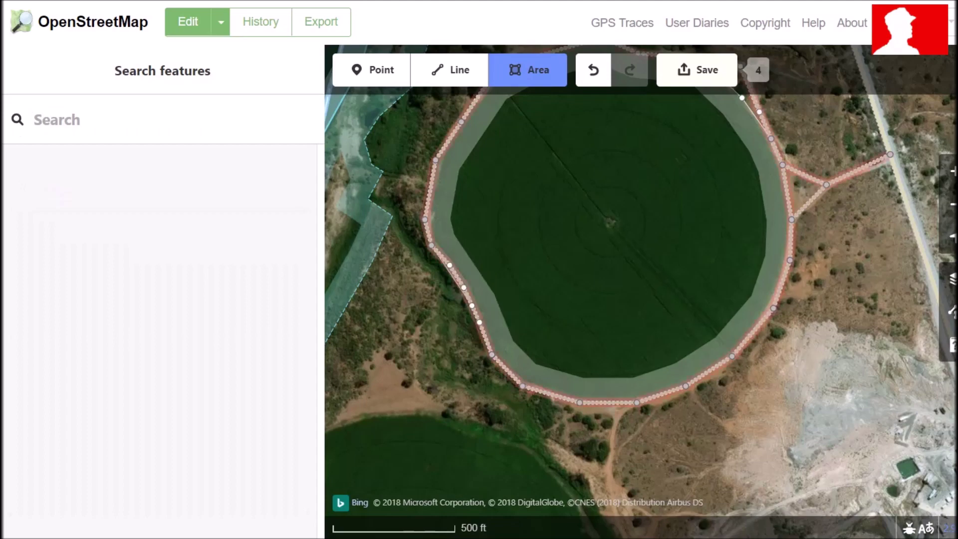
{"action": "left_click", "coordinate": [464, 288]}
{"action": "double_click", "coordinate": [449, 265]}
Step: Circularize the field area's outline and inspect its western edge
{"action": "left_click_drag", "start_coordinate": [502, 224], "coordinate": [486, 288]}
{"action": "scroll", "coordinate": [499, 300], "scroll_direction": "down", "scroll_amount": 1}
{"action": "scroll", "coordinate": [512, 269], "scroll_direction": "down", "scroll_amount": 1}
{"action": "right_click", "coordinate": [555, 177]}
{"action": "left_click", "coordinate": [574, 200]}
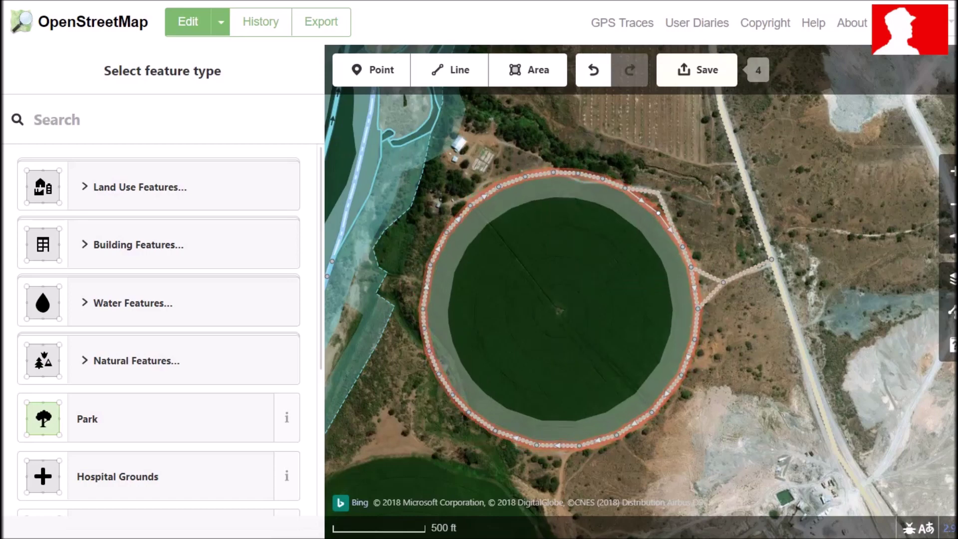
{"action": "scroll", "coordinate": [426, 354], "scroll_direction": "up", "scroll_amount": 3}
{"action": "left_click_drag", "start_coordinate": [424, 314], "coordinate": [447, 311]}
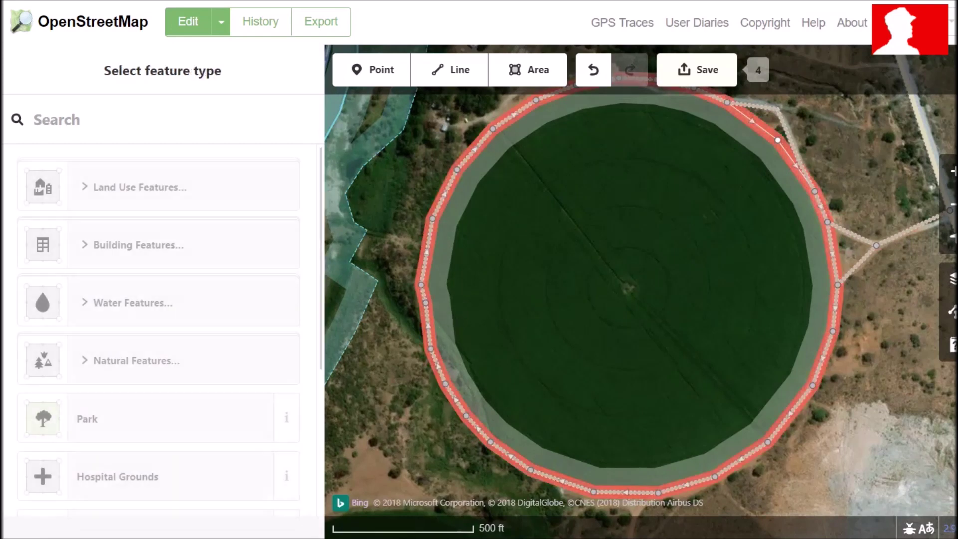
Step: Reshape the southwestern edge of the circular field and its shared track by moving the vertices inward along the dirt track in the imagery
{"action": "left_click_drag", "start_coordinate": [431, 350], "coordinate": [443, 346]}
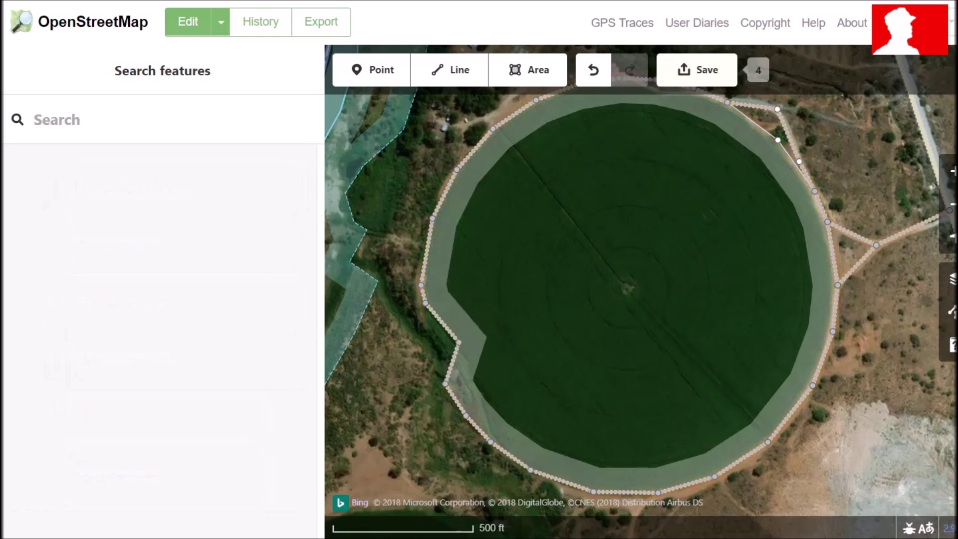
{"action": "left_click_drag", "start_coordinate": [454, 343], "coordinate": [453, 344]}
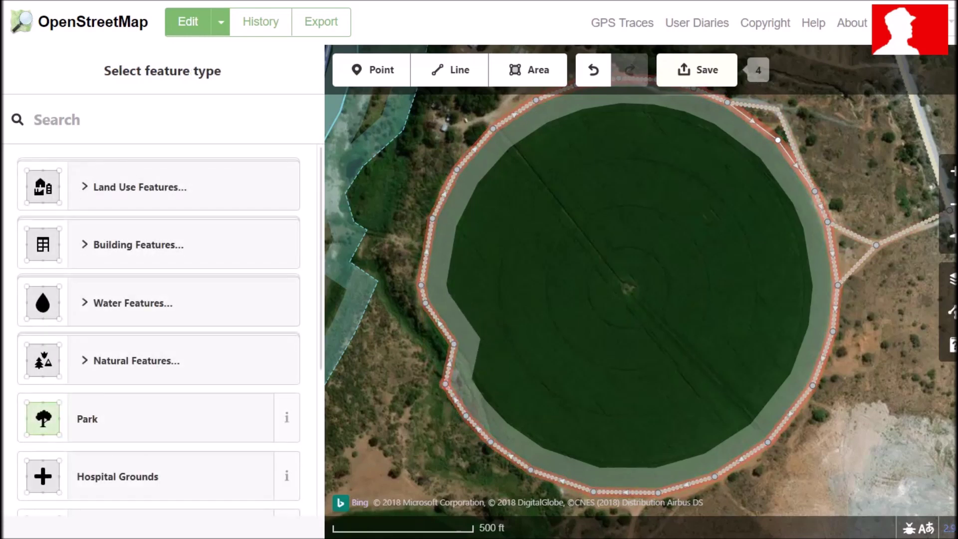
{"action": "left_click_drag", "start_coordinate": [445, 384], "coordinate": [479, 372]}
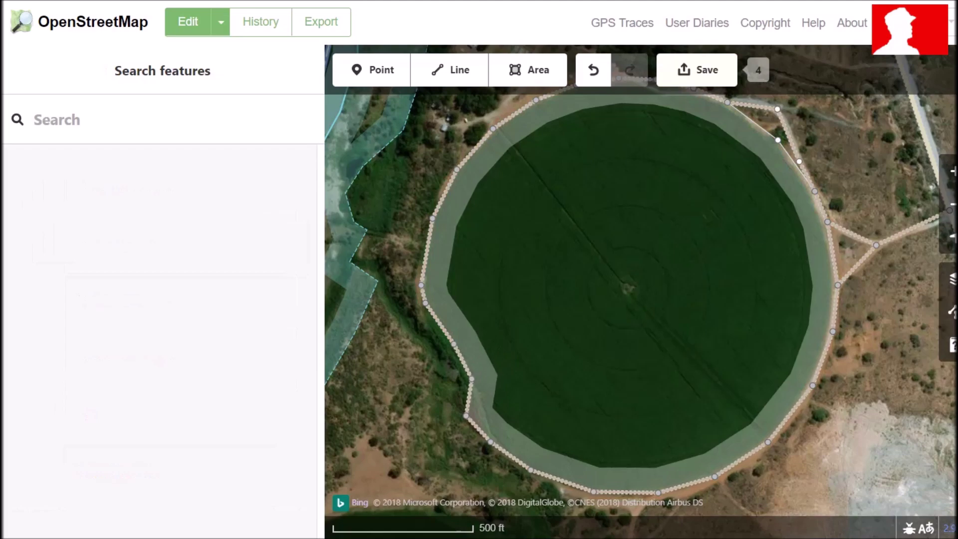
{"action": "left_click_drag", "start_coordinate": [466, 416], "coordinate": [489, 420]}
Step: Adjust the shared track and field vertices along the circular field's northern edge to follow the imagery
{"action": "left_click_drag", "start_coordinate": [589, 240], "coordinate": [511, 386]}
{"action": "left_click_drag", "start_coordinate": [579, 227], "coordinate": [567, 236]}
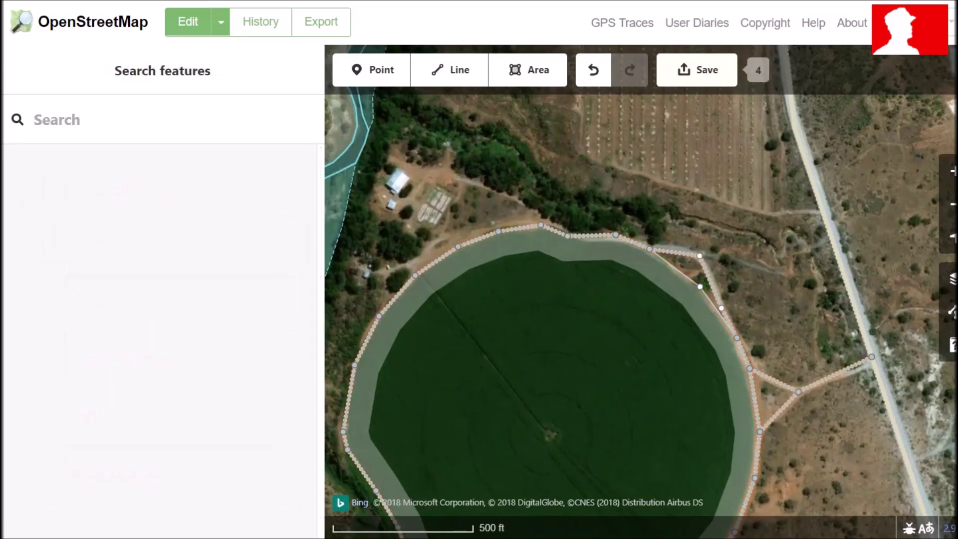
{"action": "left_click", "coordinate": [395, 298]}
{"action": "left_click_drag", "start_coordinate": [616, 235], "coordinate": [596, 238]}
{"action": "scroll", "coordinate": [626, 306], "scroll_direction": "down", "scroll_amount": 1}
{"action": "left_click_drag", "start_coordinate": [649, 360], "coordinate": [661, 255]}
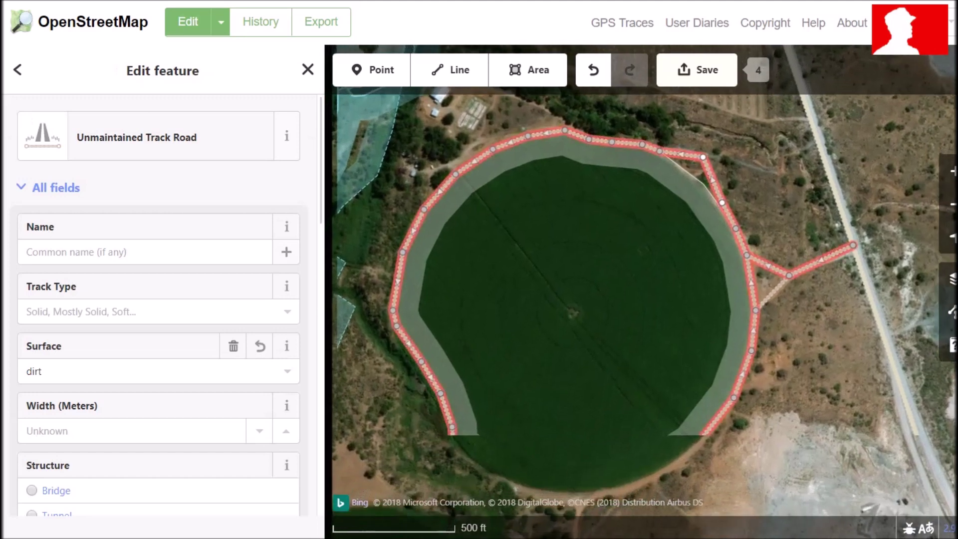
Step: Set the circular field area's feature type to Farmland and finish editing it
{"action": "left_click", "coordinate": [692, 175]}
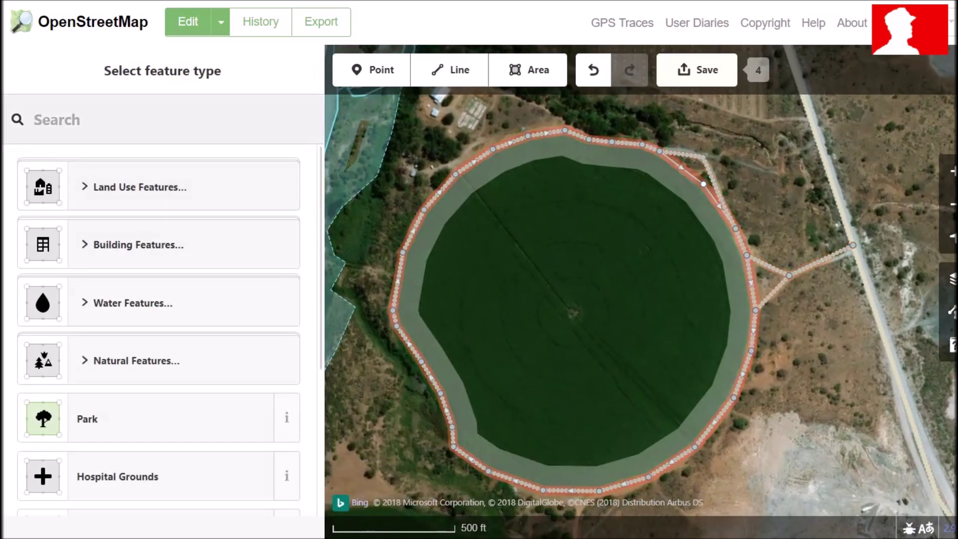
{"action": "type", "text": "farm"}
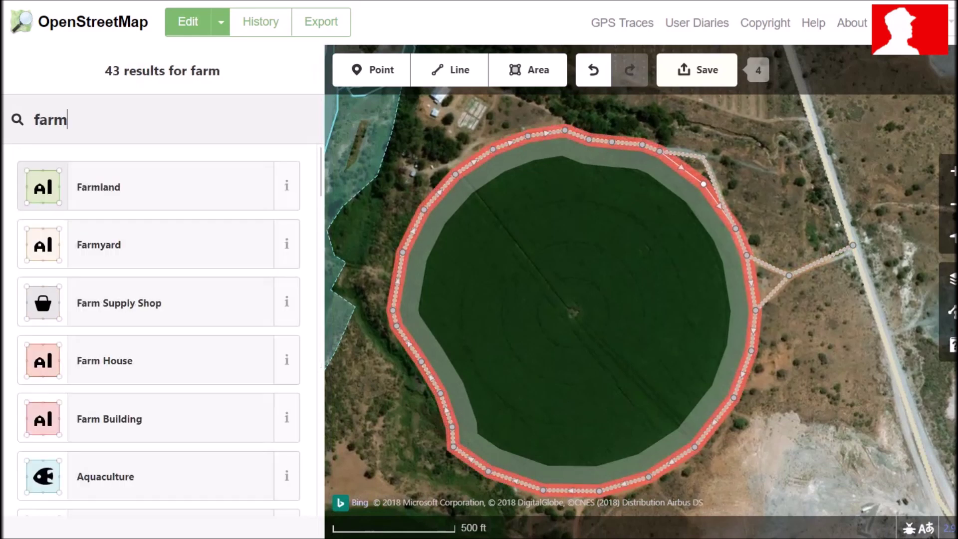
{"action": "key", "text": "Return"}
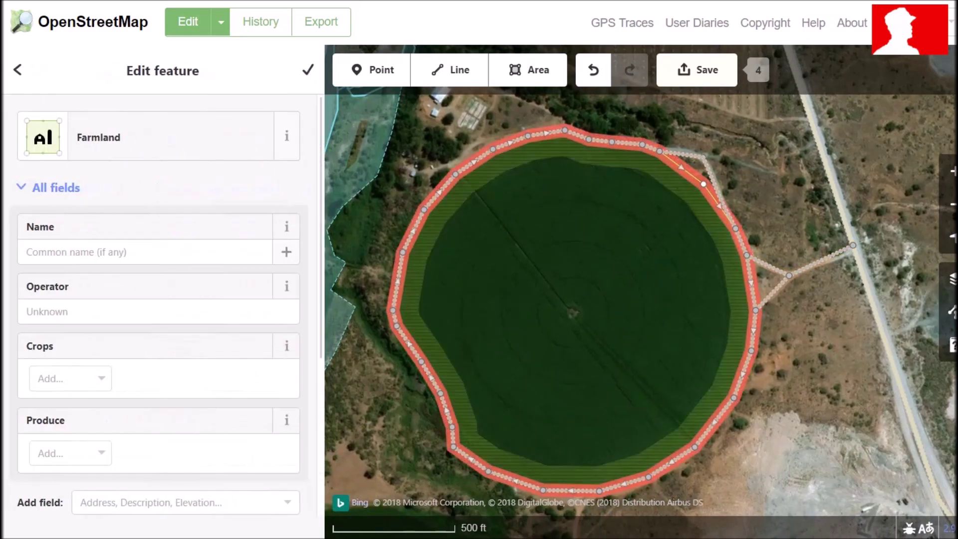
{"action": "key", "text": "Escape"}
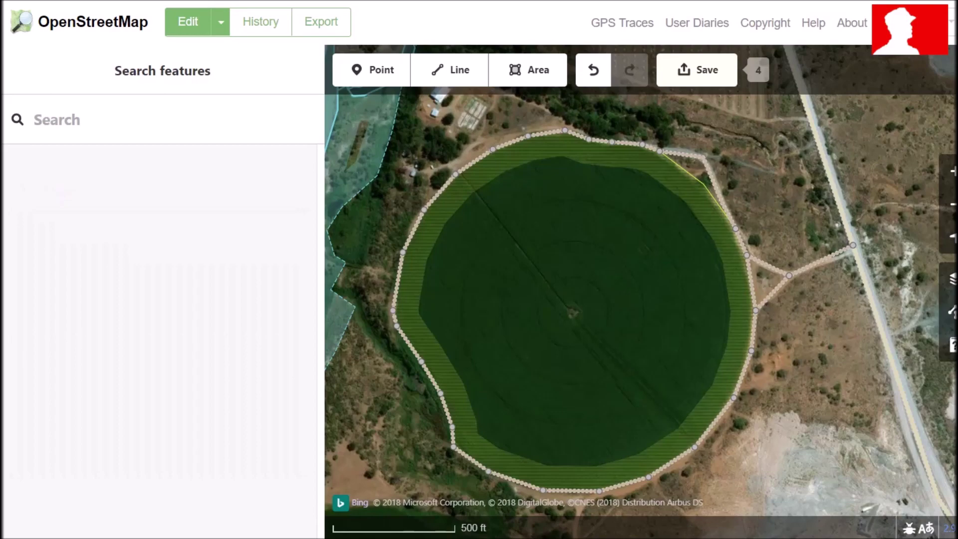
Step: Upload the edits to OpenStreetMap with the changeset comment "added farmlands and roads"
{"action": "left_click_drag", "start_coordinate": [609, 424], "coordinate": [748, 325]}
{"action": "left_click_drag", "start_coordinate": [624, 425], "coordinate": [693, 284]}
{"action": "left_click_drag", "start_coordinate": [798, 309], "coordinate": [466, 266]}
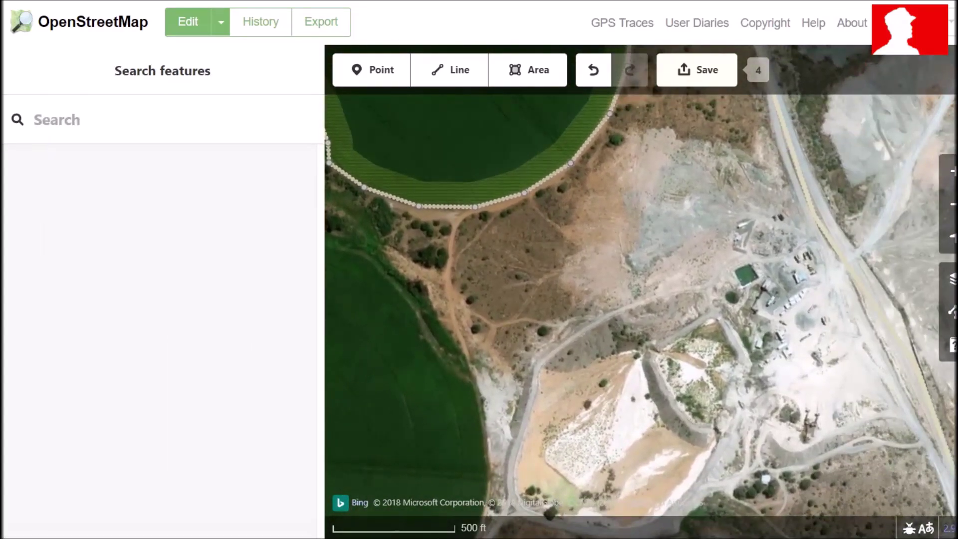
{"action": "left_click", "coordinate": [697, 70]}
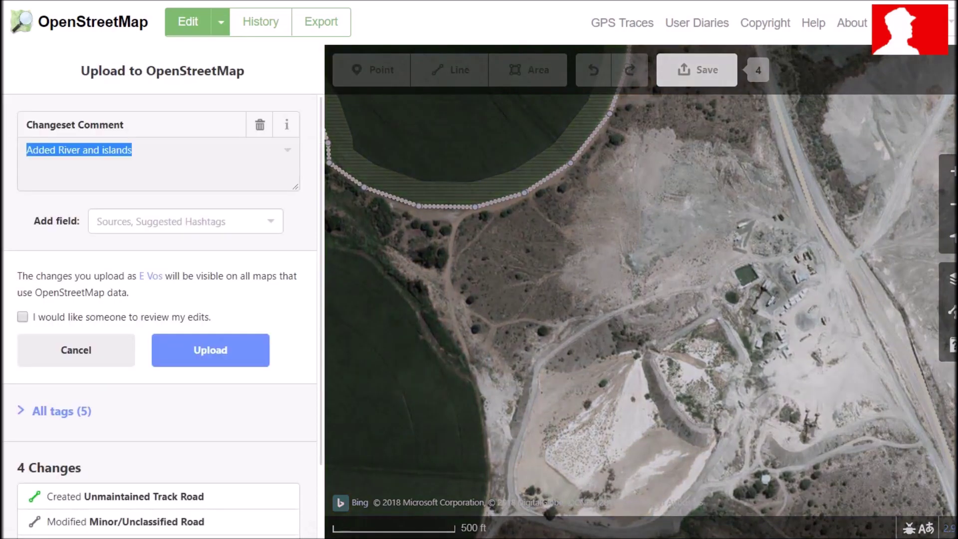
{"action": "type", "text": "added farmlands"}
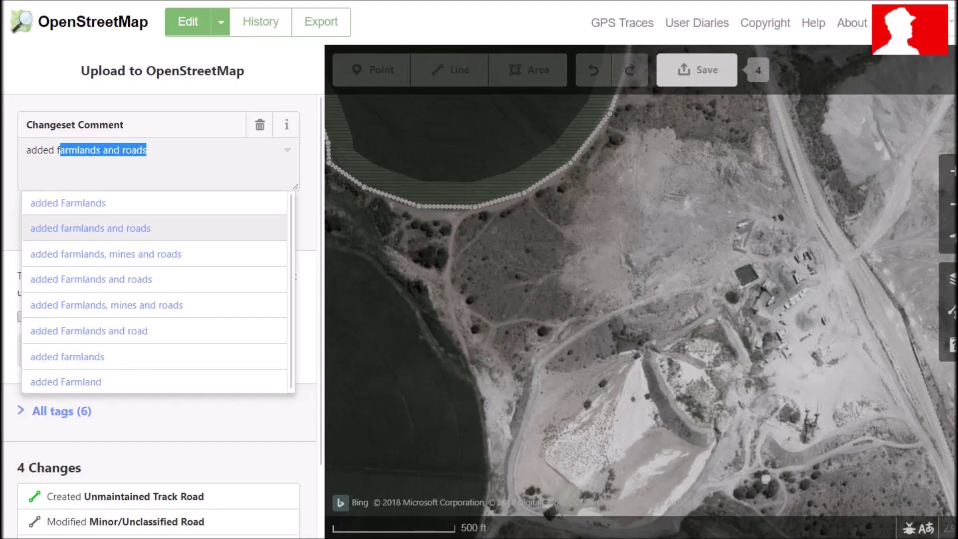
{"action": "key", "text": "Right"}
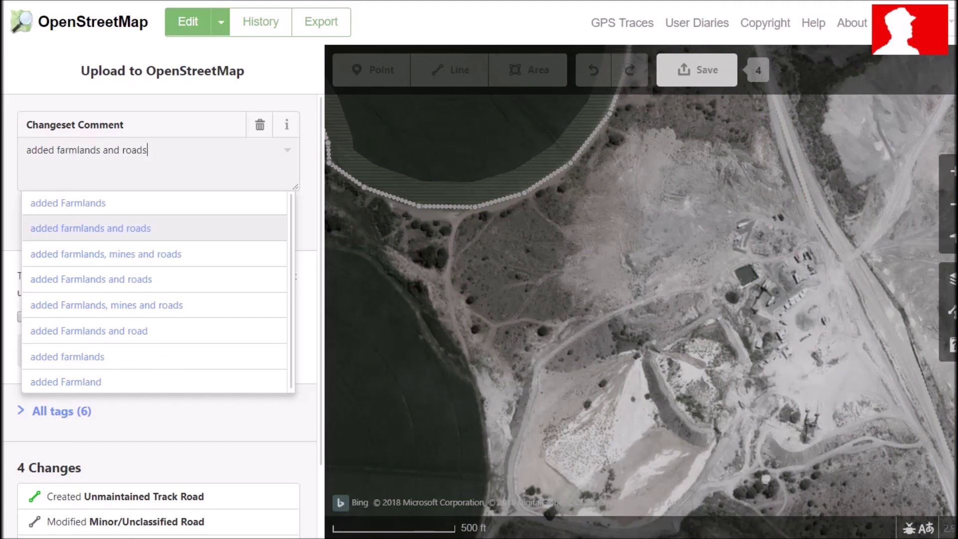
{"action": "key", "text": "Return"}
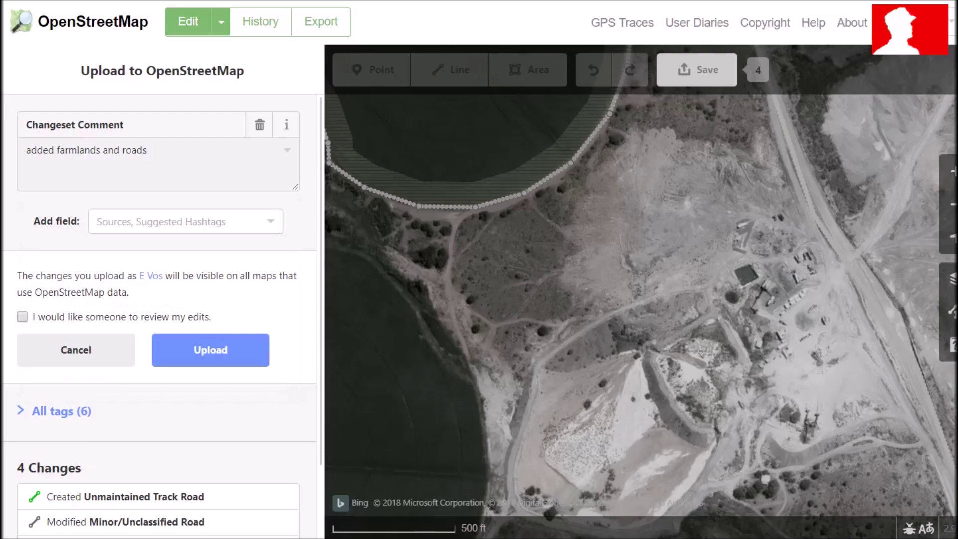
{"action": "left_click", "coordinate": [210, 351]}
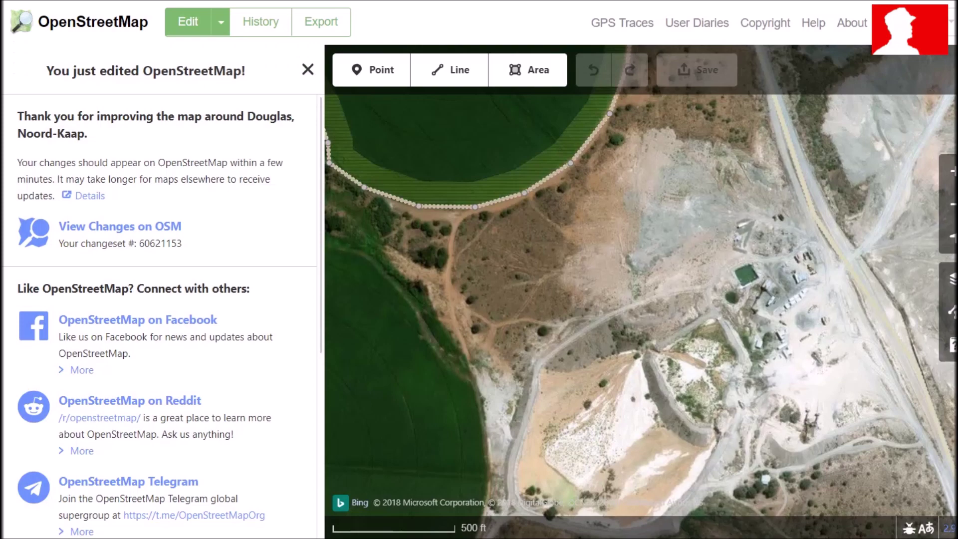
Step: Inspect the mapped field, river and surrounding farmland in the editor and on the standard map
{"action": "scroll", "coordinate": [699, 345], "scroll_direction": "down", "scroll_amount": 3}
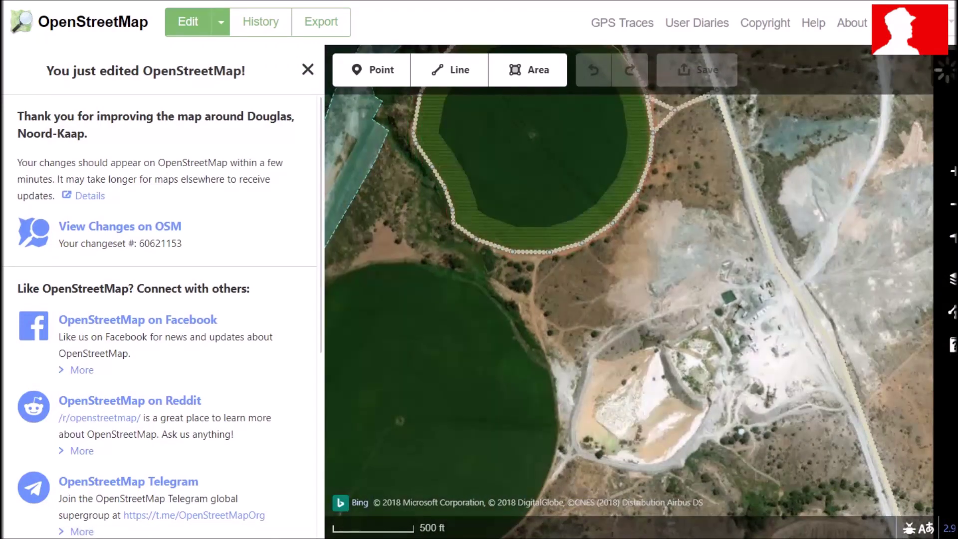
{"action": "left_click_drag", "start_coordinate": [698, 345], "coordinate": [809, 487]}
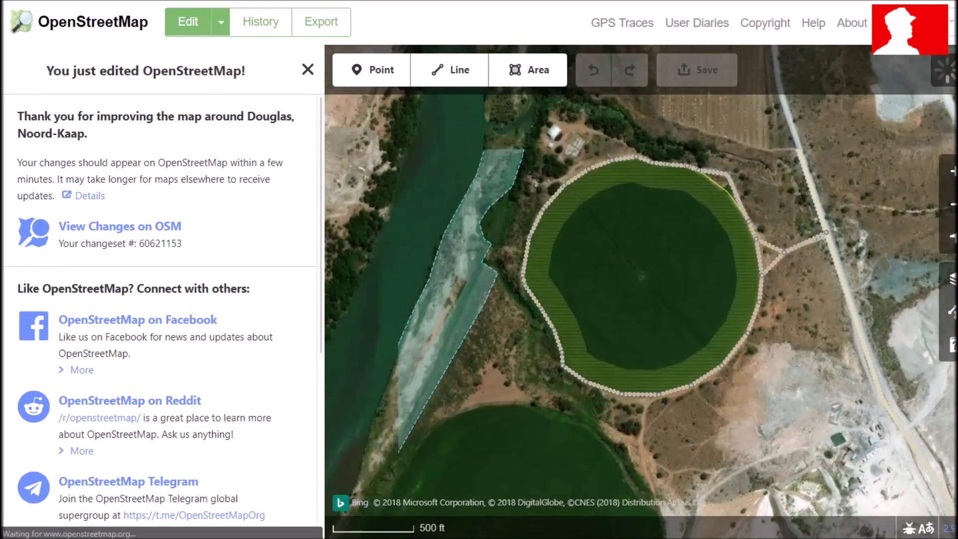
{"action": "scroll", "coordinate": [642, 280], "scroll_direction": "down", "scroll_amount": 3}
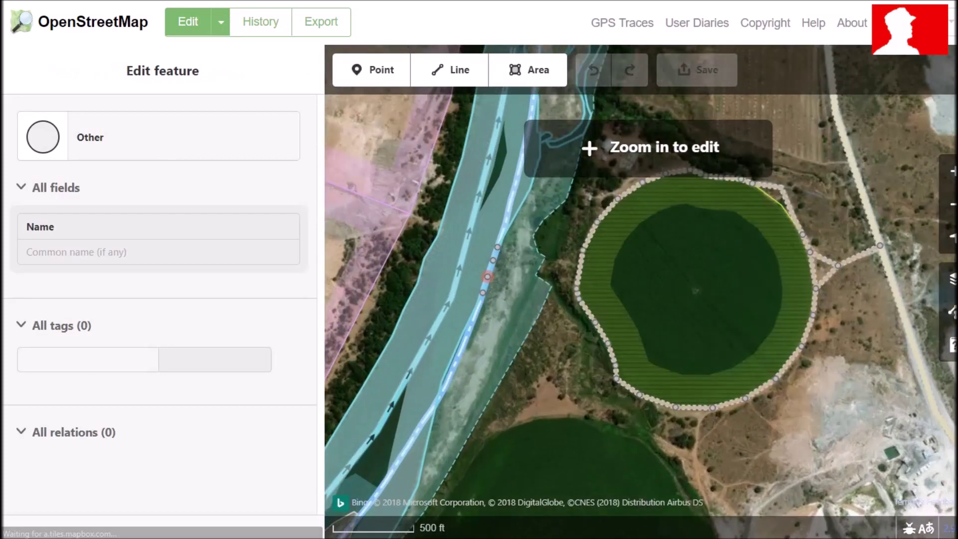
{"action": "key", "text": "Escape"}
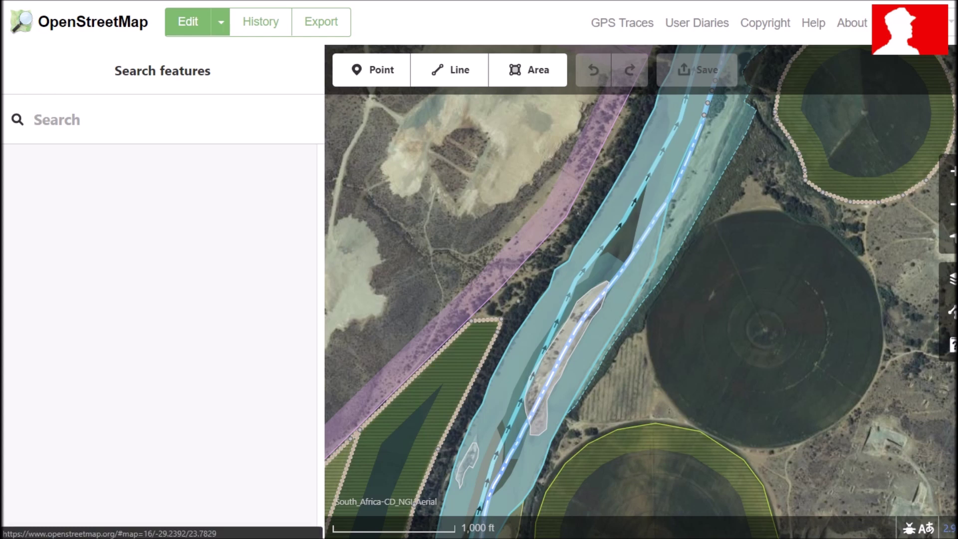
{"action": "left_click", "coordinate": [80, 22]}
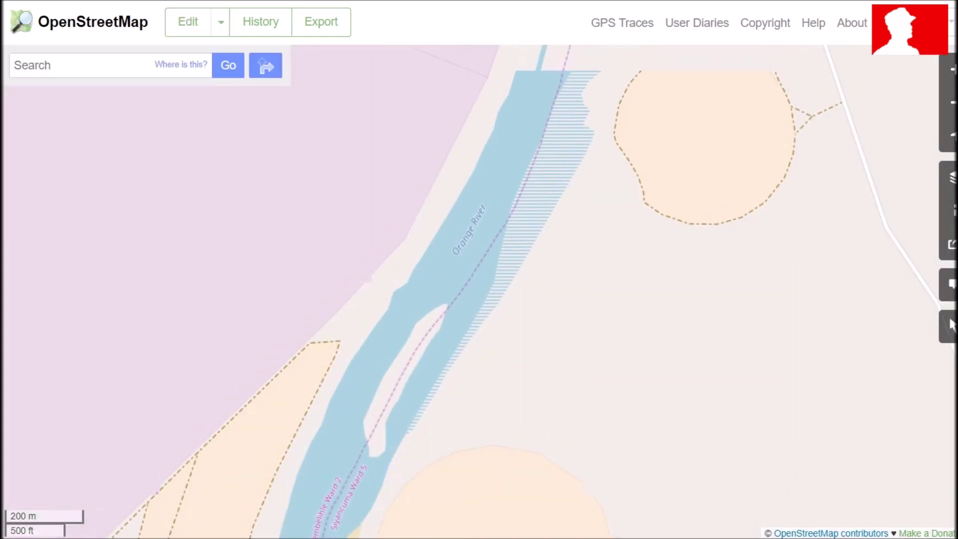
{"action": "left_click_drag", "start_coordinate": [439, 417], "coordinate": [535, 74]}
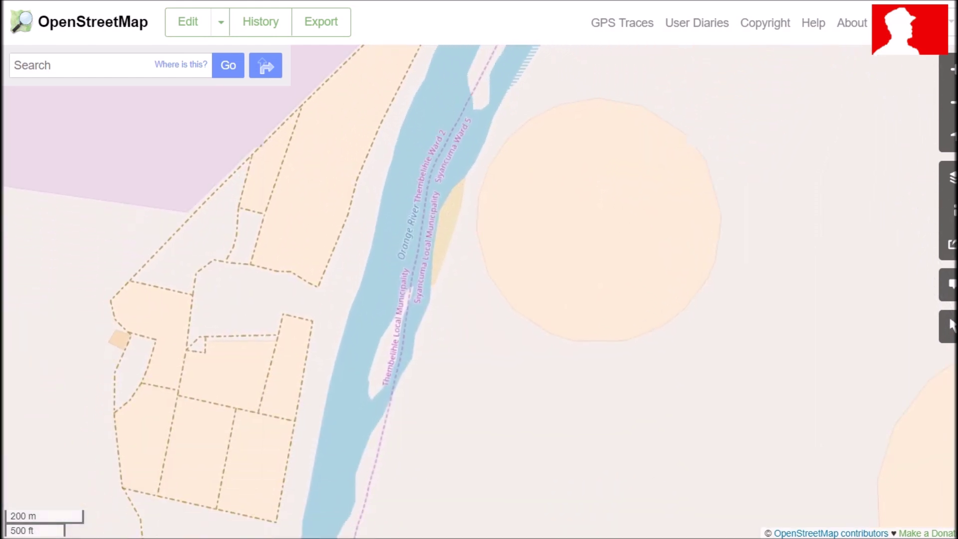